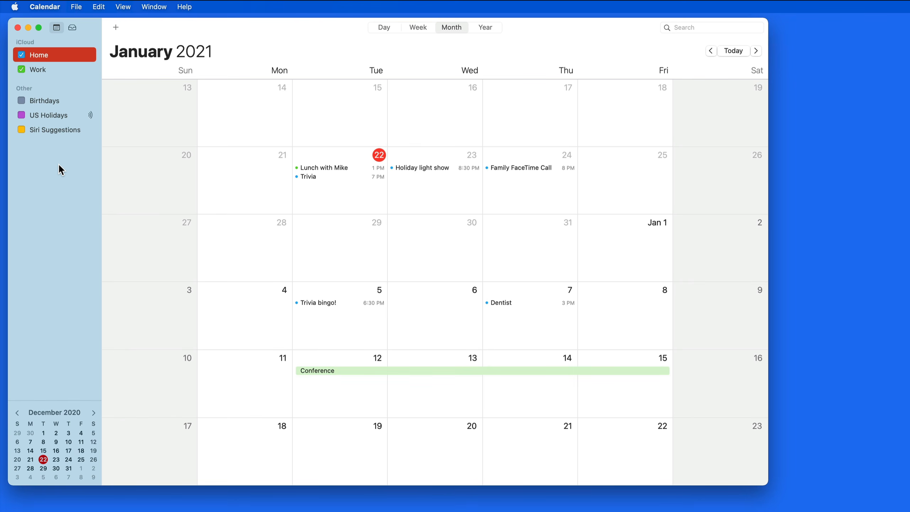
- Review the Gmail and iCloud account details in Calendar's Accounts settings, then close the settings
left_click(53, 7)
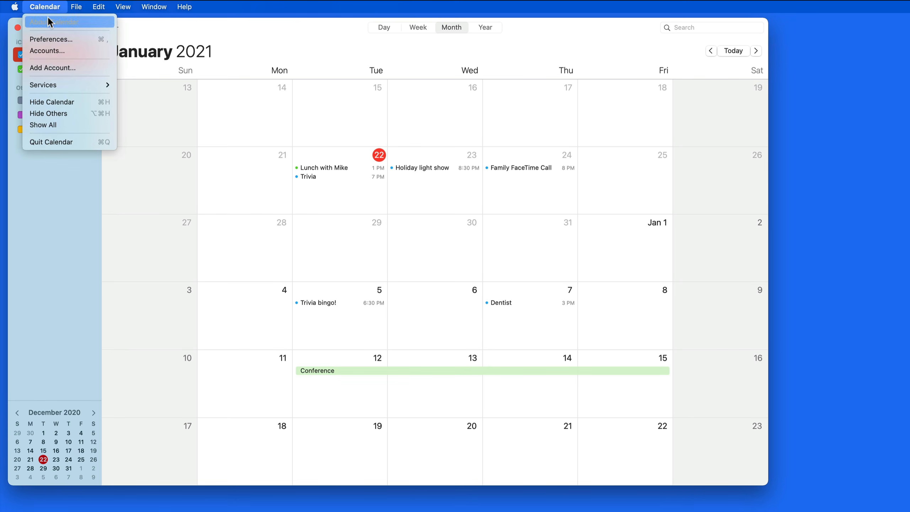
left_click(50, 40)
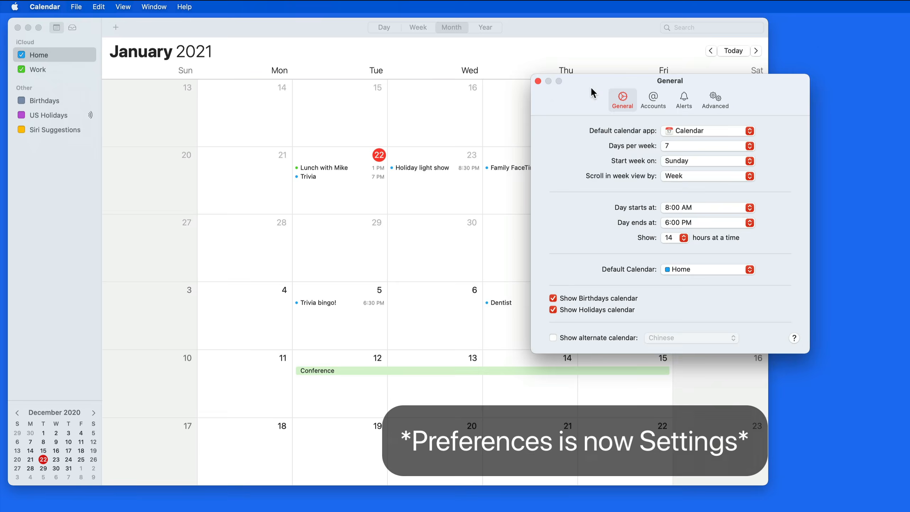
left_click_drag(591, 91, 322, 102)
left_click(382, 106)
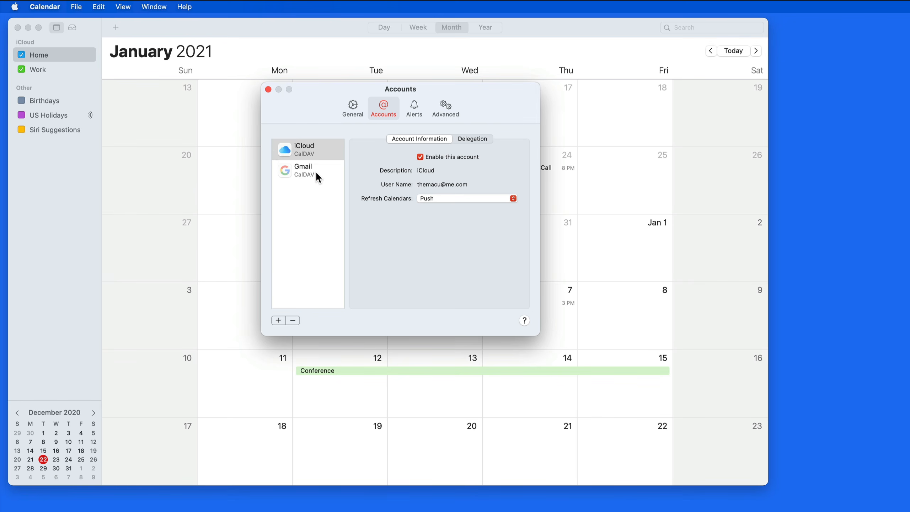
left_click(317, 176)
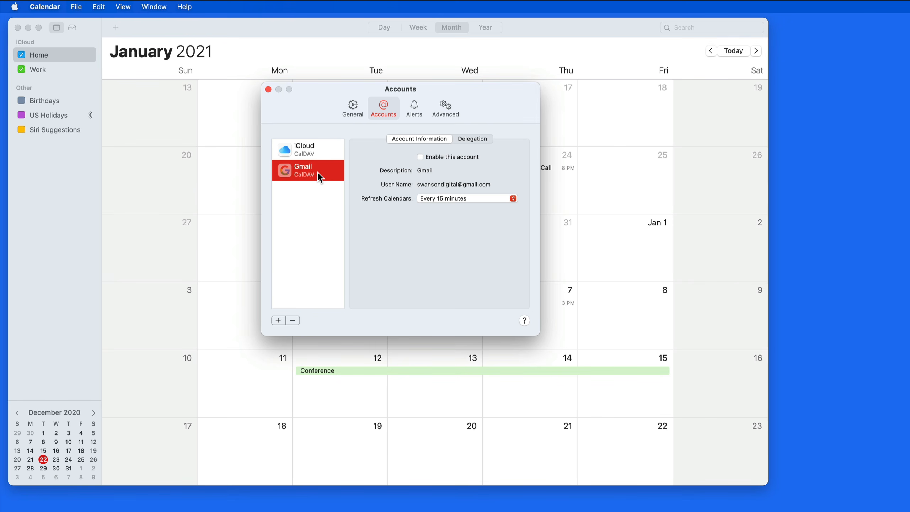
left_click(322, 150)
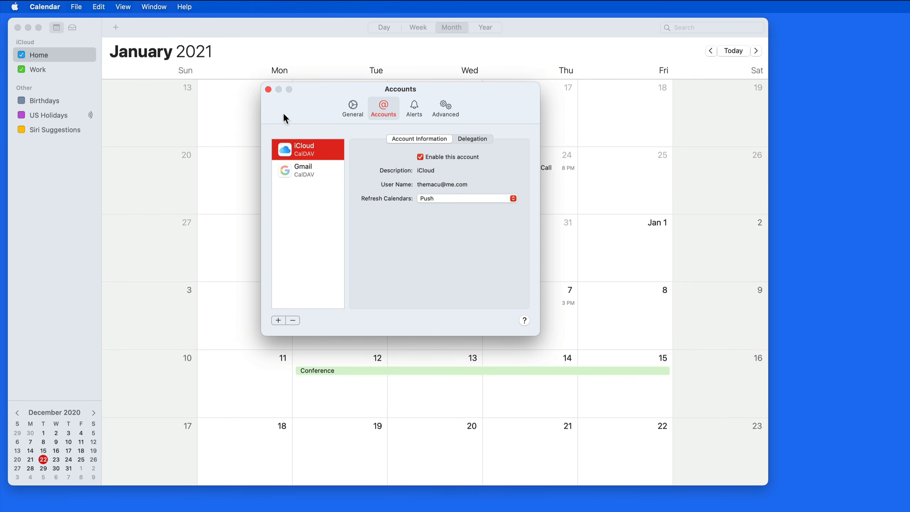
left_click(268, 90)
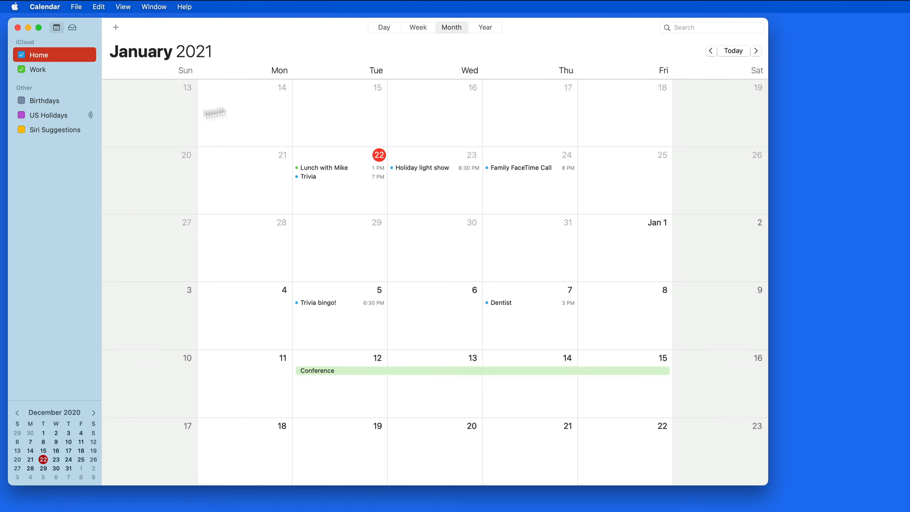
- Hide and restore the calendar list, and browse the invitations list, including replied invitations
mouse_move(140, 24)
left_mouse_down()
mouse_move(153, 69)
mouse_move(158, 35)
mouse_move(141, 23)
left_mouse_up()
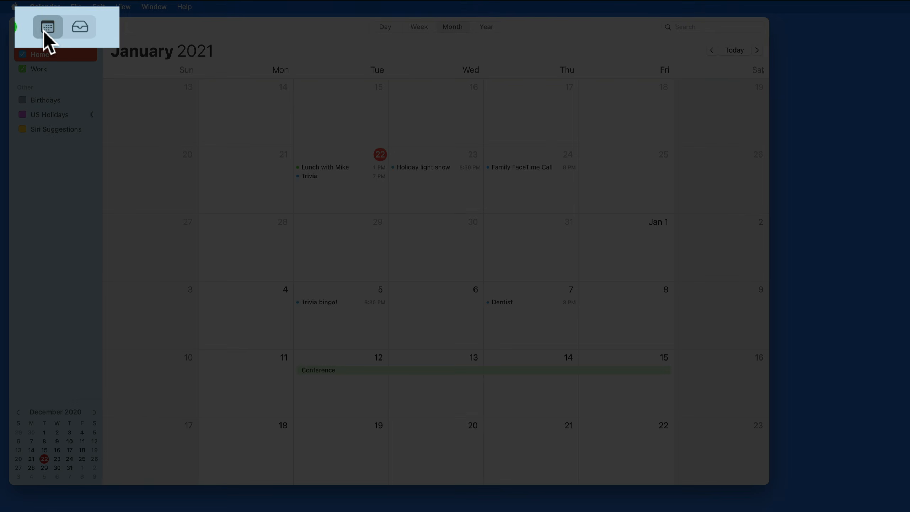
left_click(48, 27)
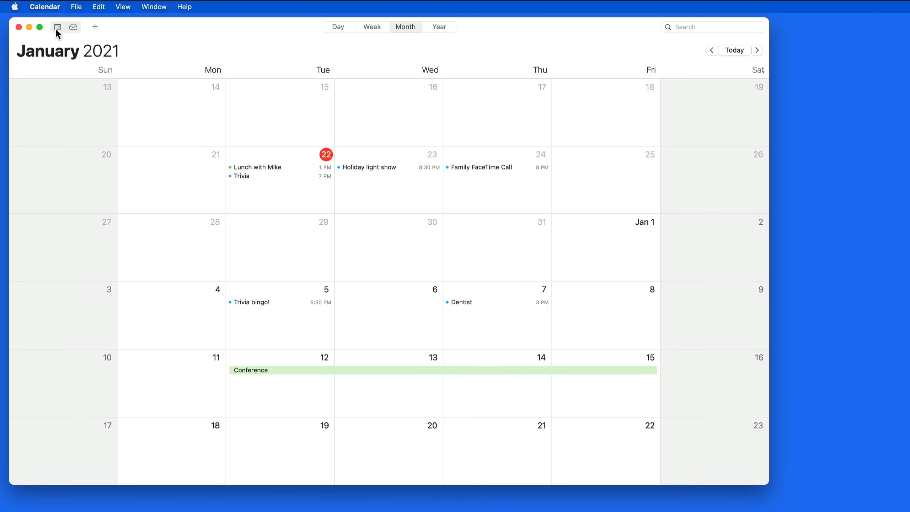
left_click(57, 27)
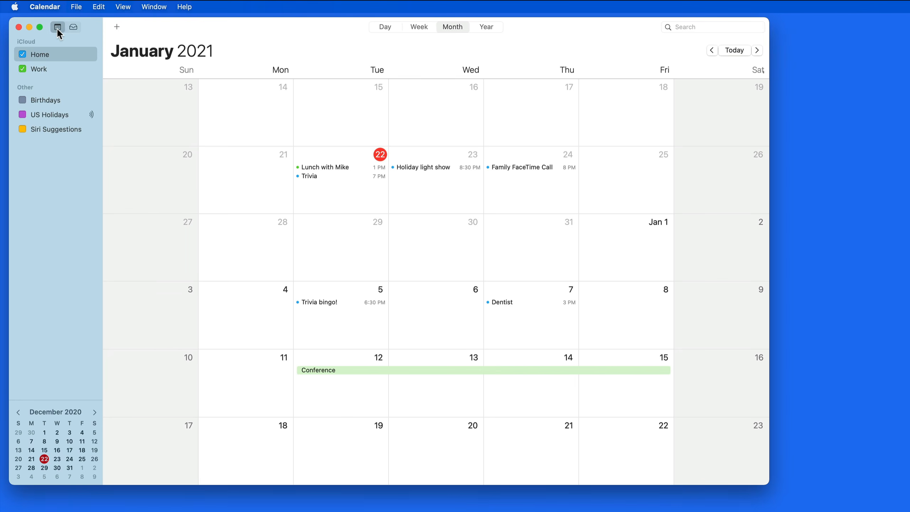
left_click(74, 29)
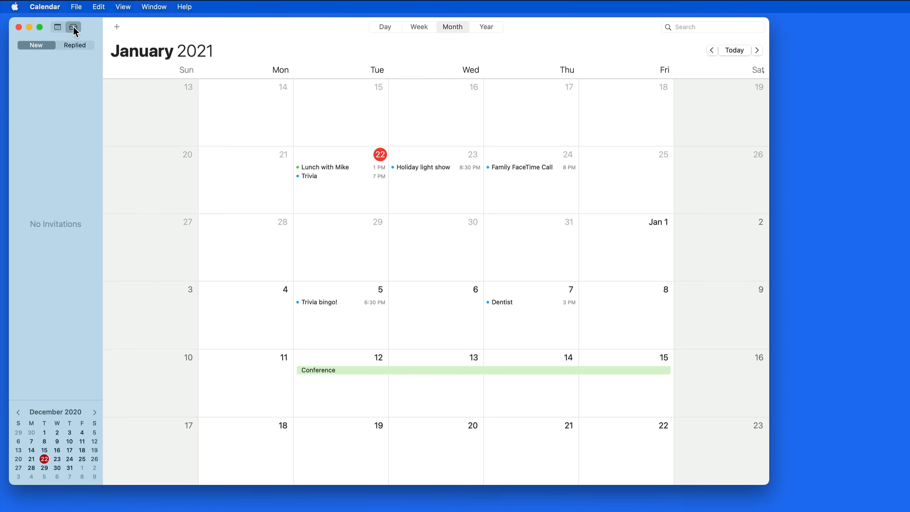
left_click(74, 29)
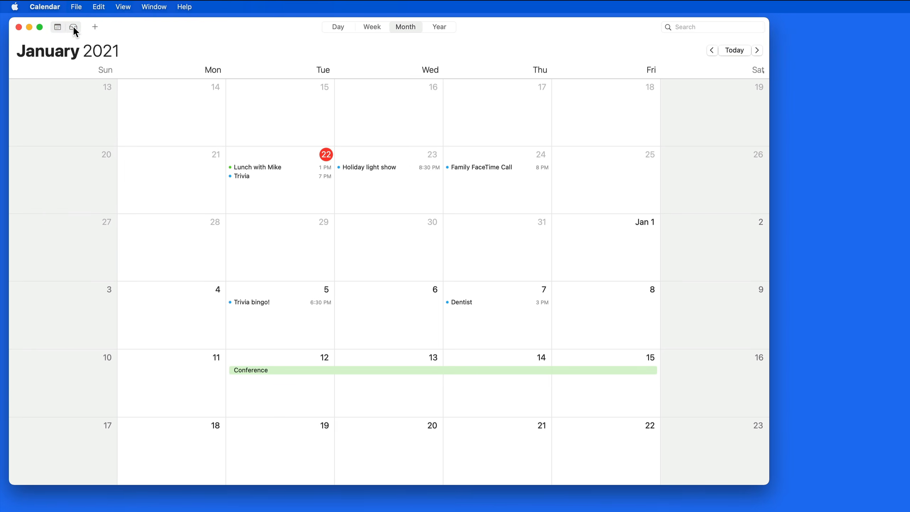
left_click(74, 29)
left_click(73, 48)
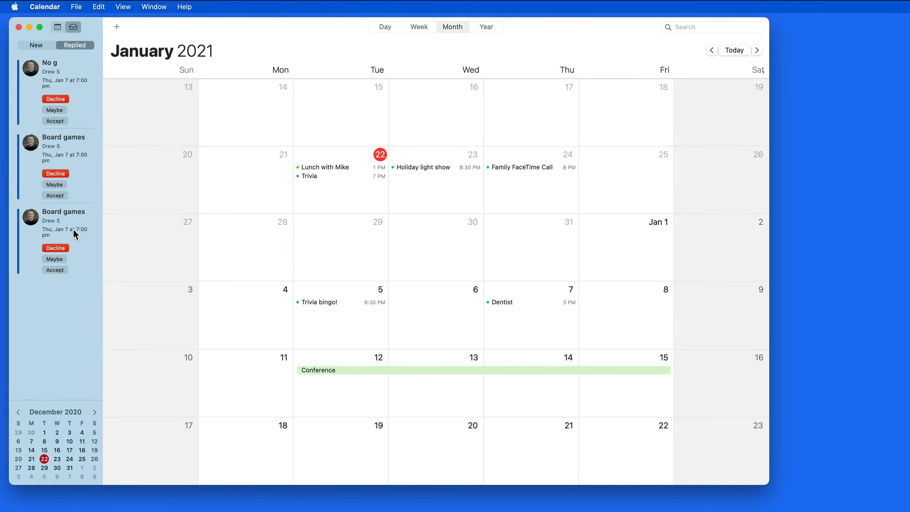
left_click(58, 29)
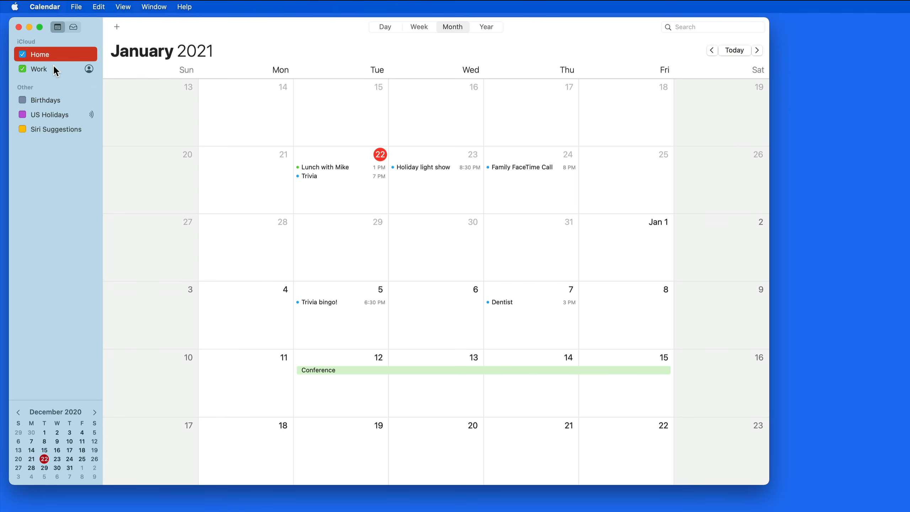
- Select the Work and Home calendars, then the lunch and Trivia events on the 22nd
left_click(54, 66)
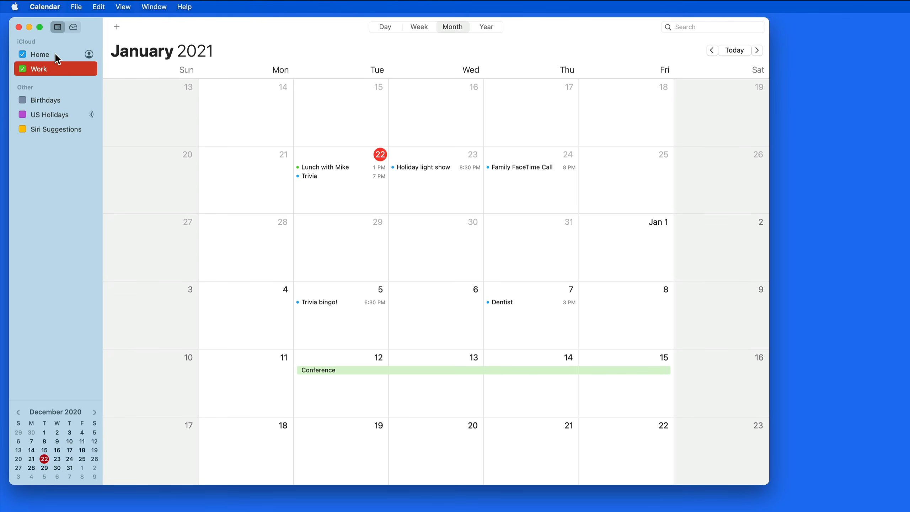
left_click(54, 53)
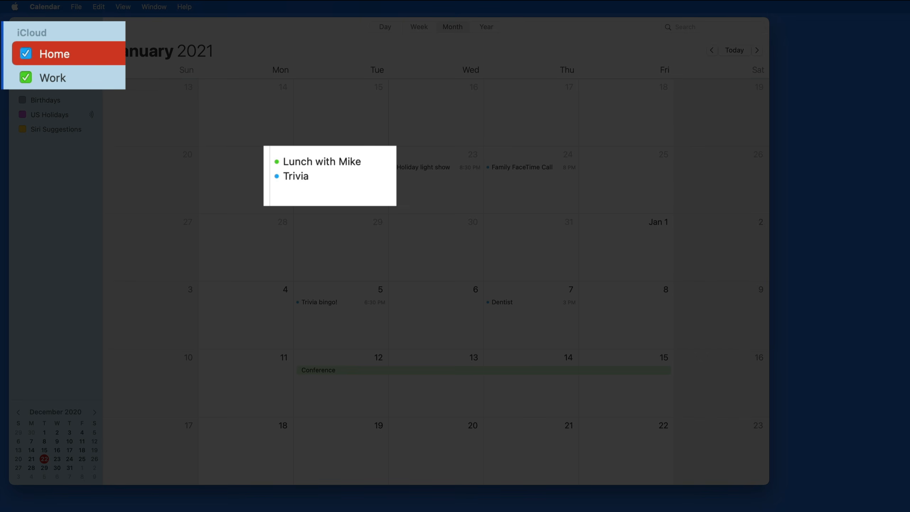
left_click(340, 162)
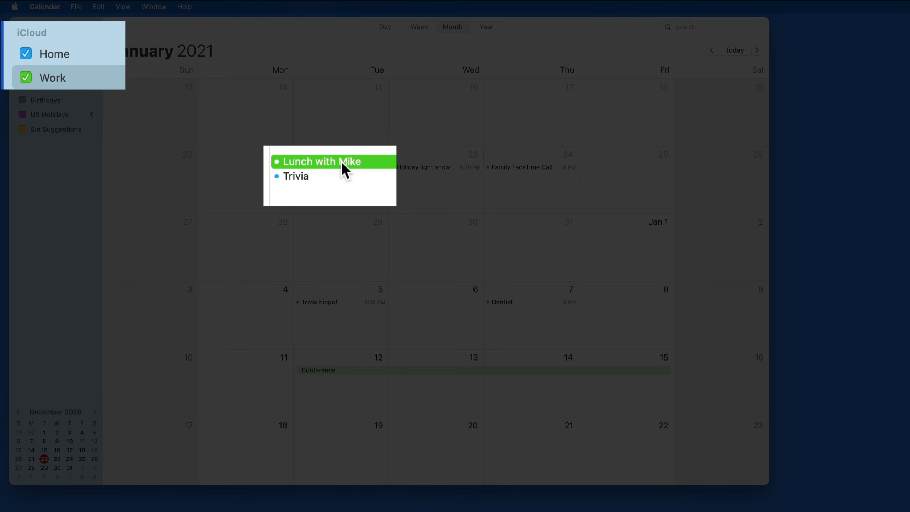
left_click(319, 178)
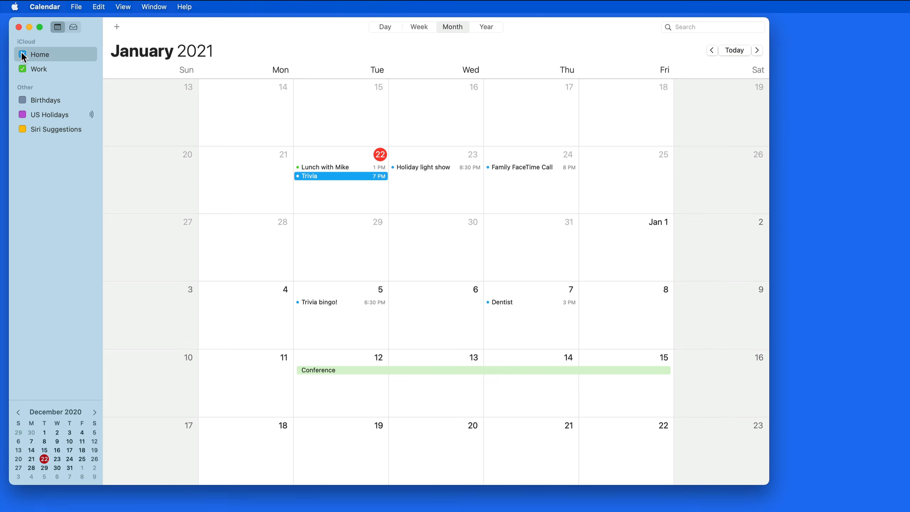
- Hide the Home and Work calendars' events, then show them again
left_click(21, 55)
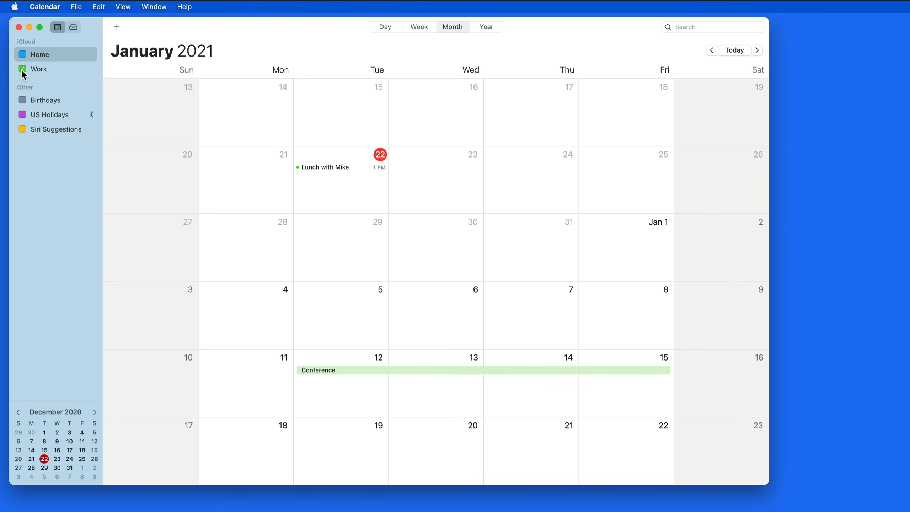
left_click(22, 69)
left_click(22, 70)
left_click(21, 55)
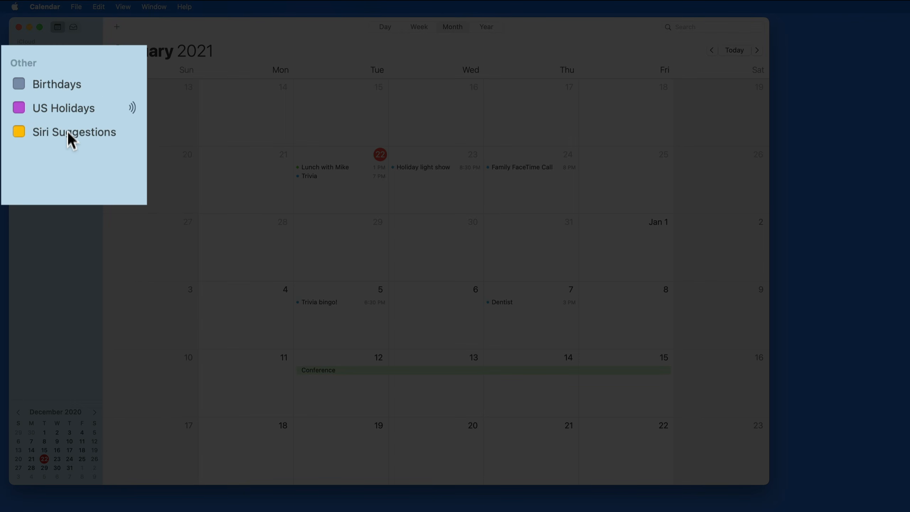
- Turn the Show Holidays calendar option off and back on in General settings
left_click(45, 7)
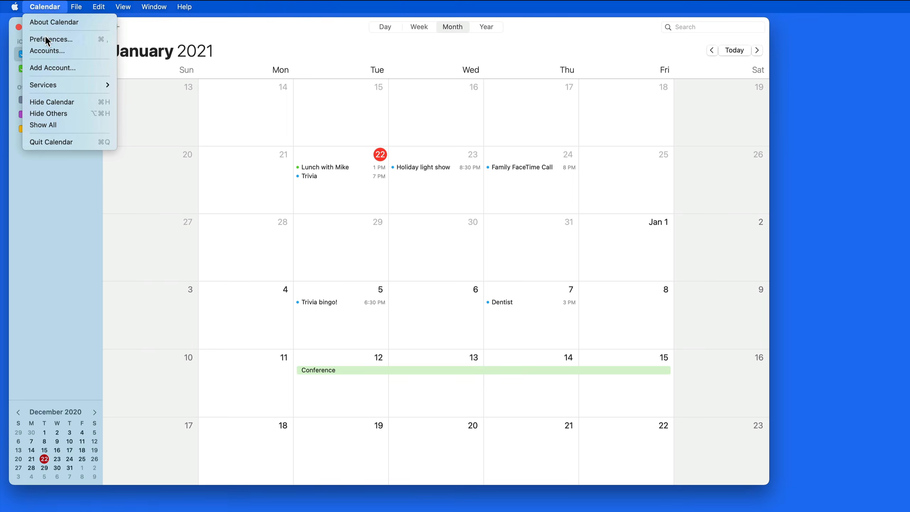
left_click(45, 39)
left_click(353, 115)
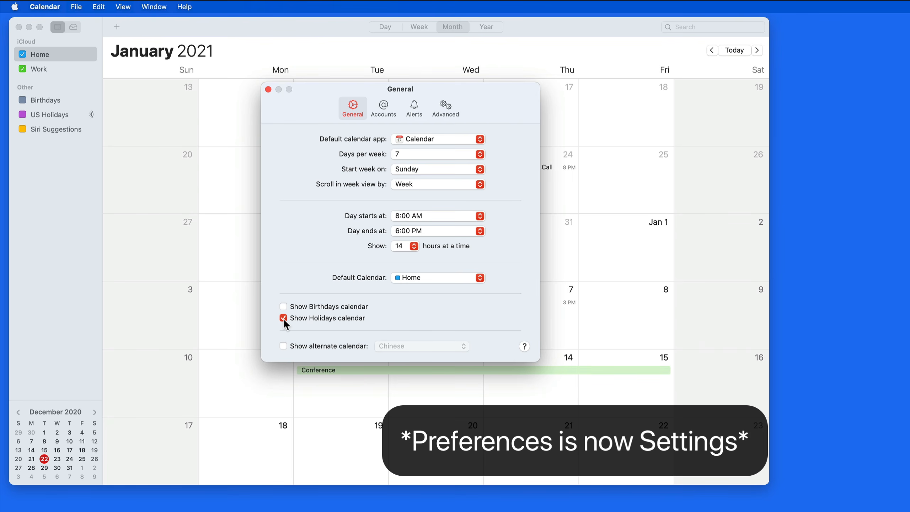
left_click(283, 318)
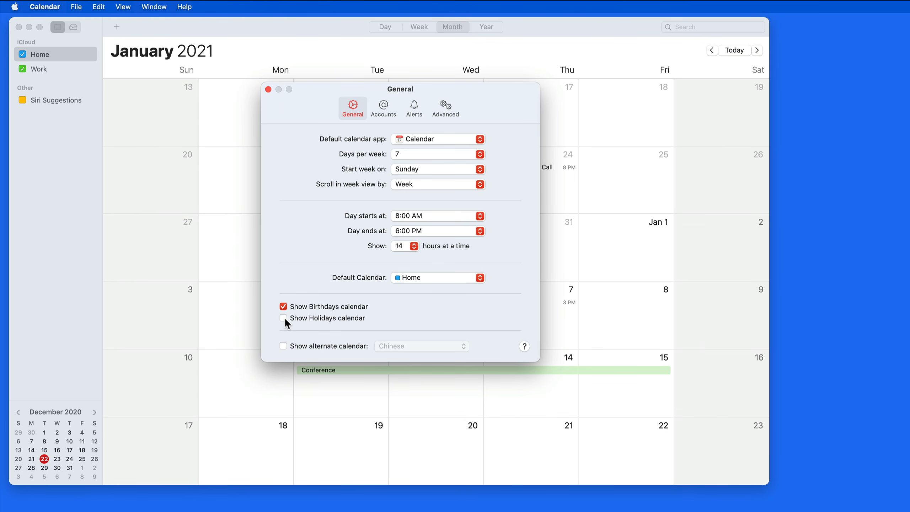
left_click(284, 318)
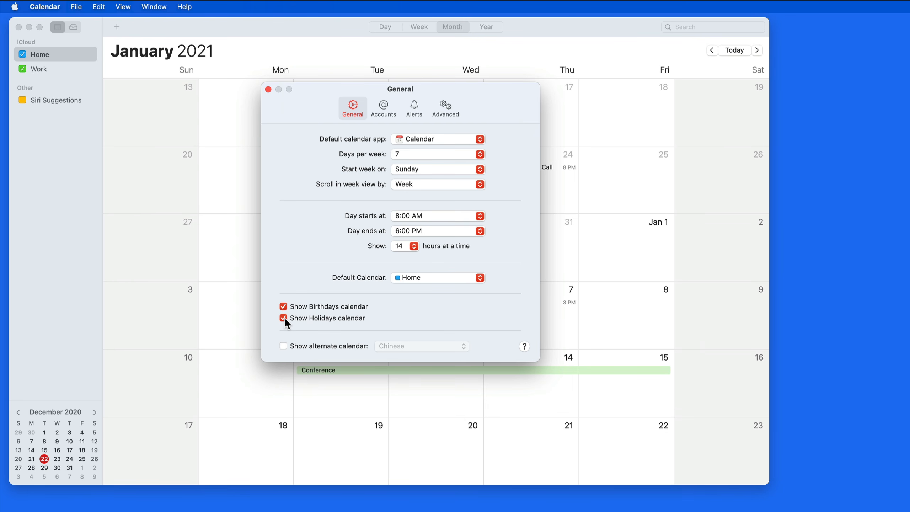
left_click(269, 89)
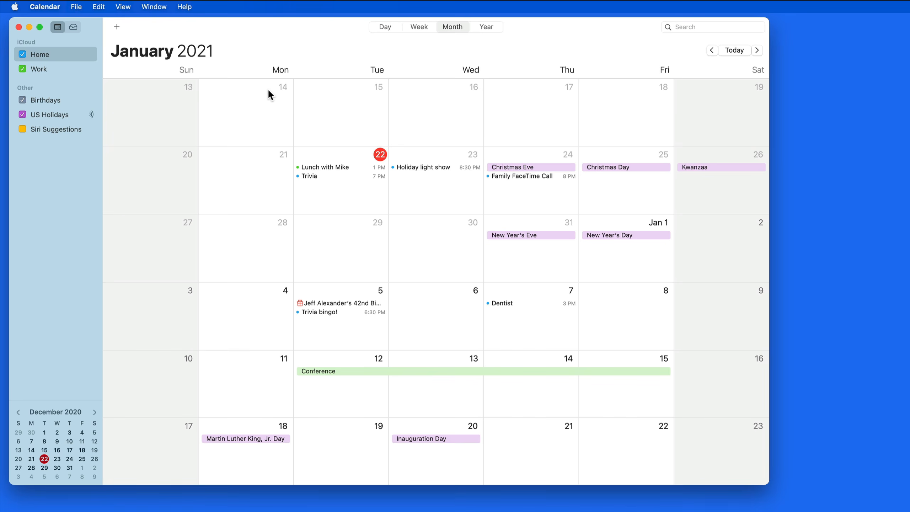
- Select the US Holidays and Birthdays calendars and open the January 5 42nd birthday's details
left_click(68, 115)
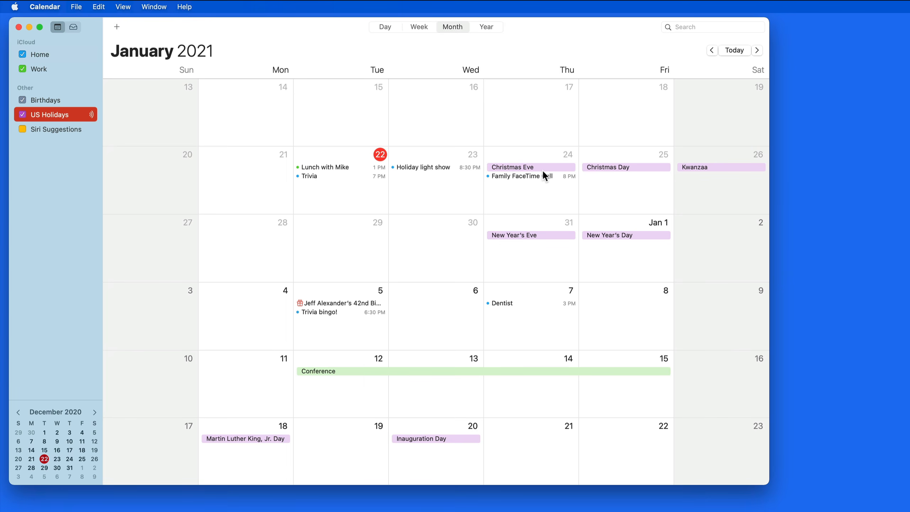
left_click(66, 104)
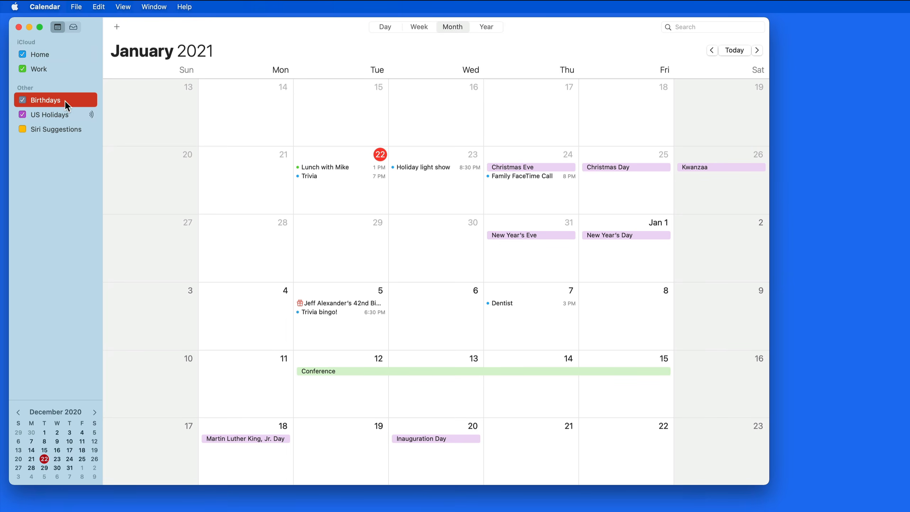
scroll(235, 267, "up", 2)
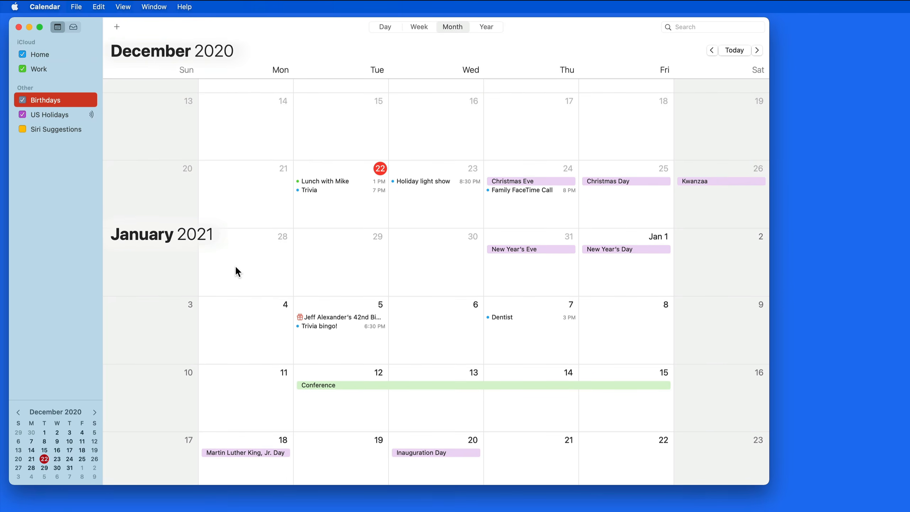
left_click(356, 303)
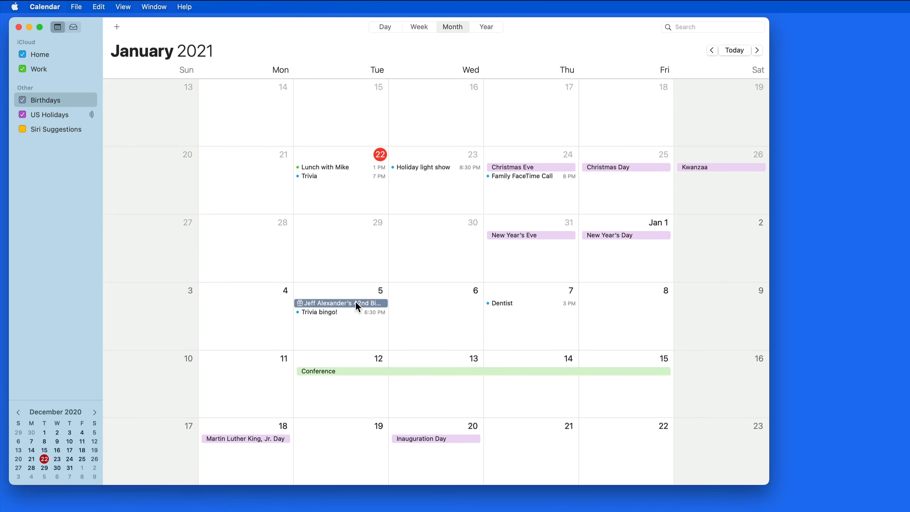
double_click(356, 303)
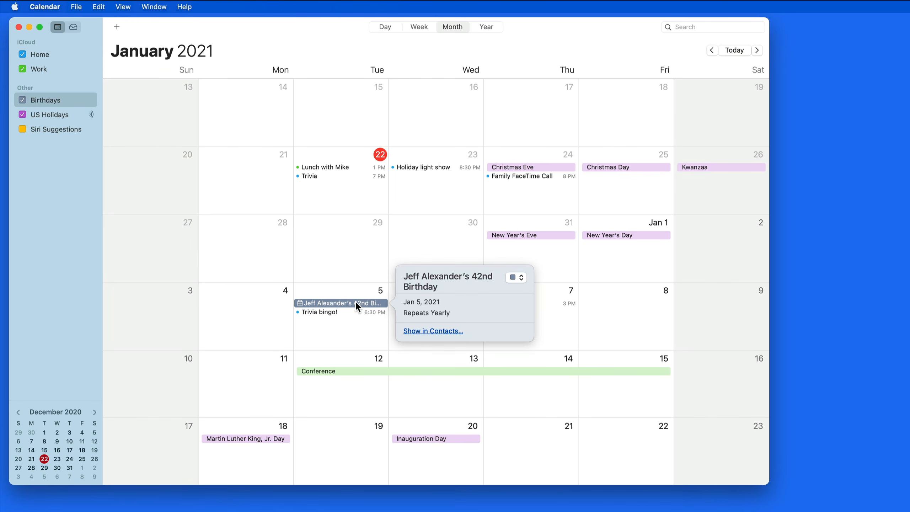
- Open the birthday person's Contacts card from the event, then close the Contacts window
double_click(356, 303)
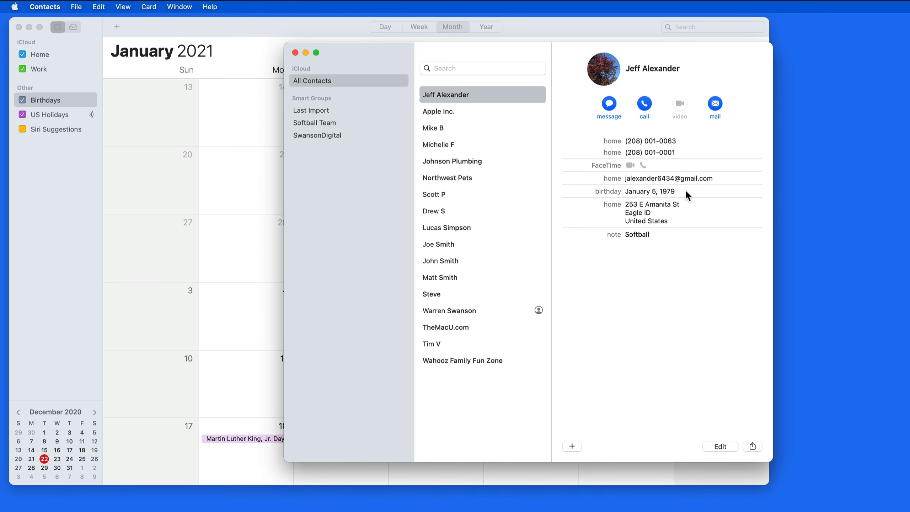
left_click(294, 52)
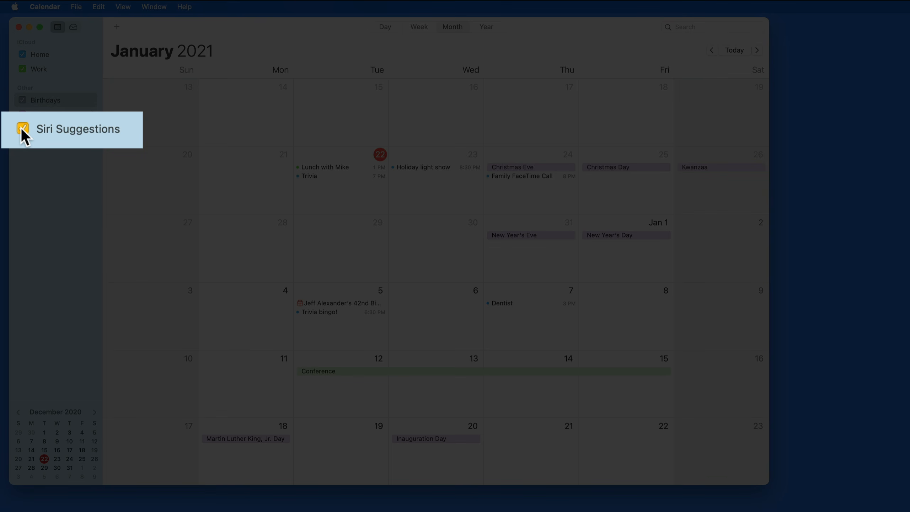
- Select the Siri Suggestions calendar, then the Home calendar, in the sidebar
left_click(35, 136)
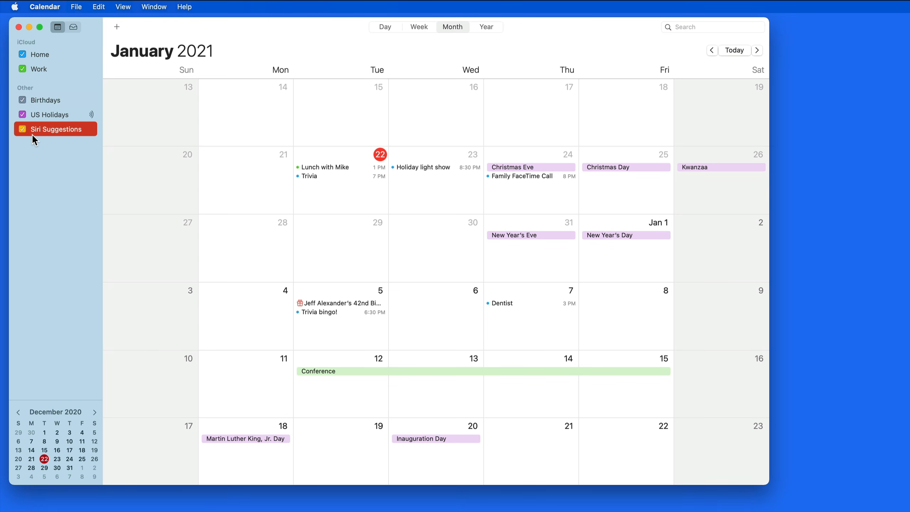
left_click(52, 53)
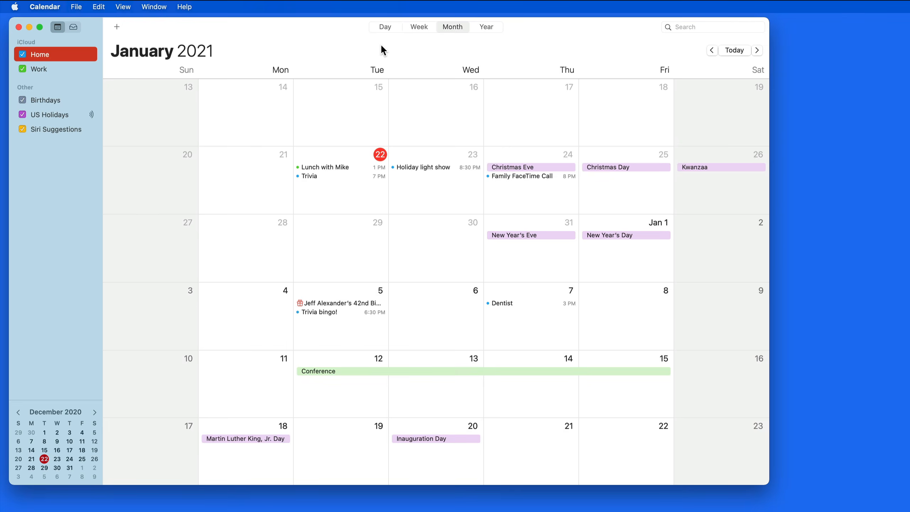
- In December 22's Day view, move Lunch with Mike to 1:15 PM and extend it to 3 PM
left_click(384, 27)
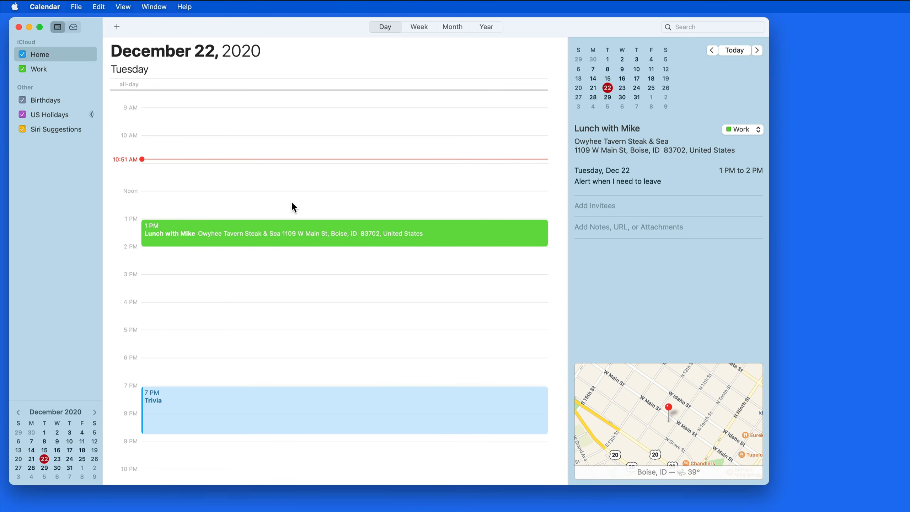
left_click(296, 407)
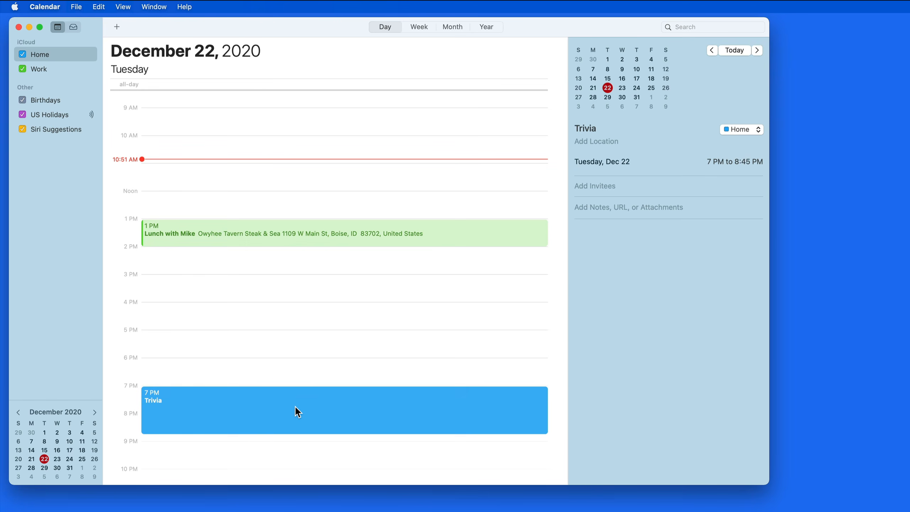
left_click(283, 232)
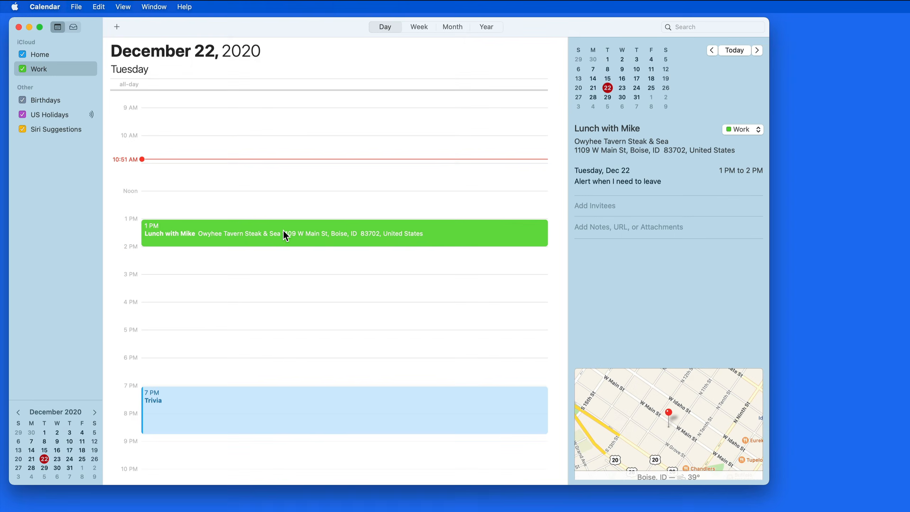
mouse_move(281, 227)
left_mouse_down()
mouse_move(280, 264)
mouse_move(281, 234)
left_mouse_up()
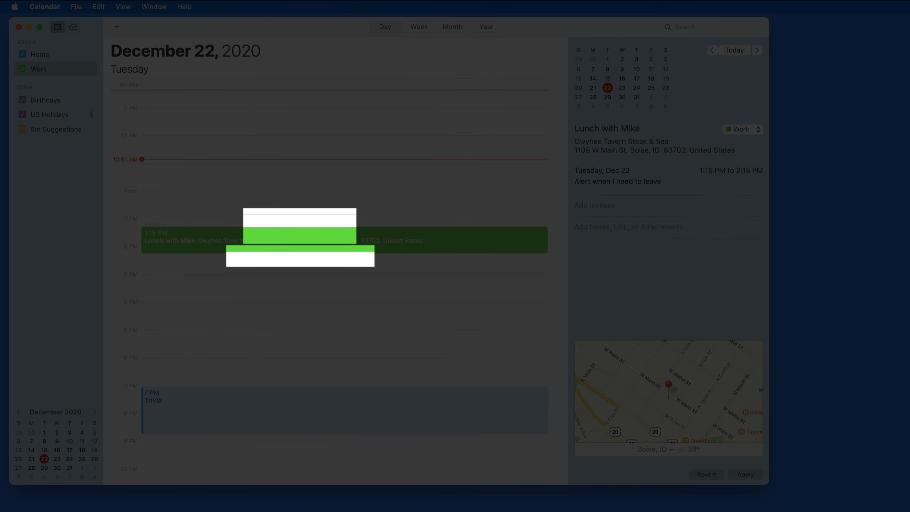
left_click_drag(283, 251, 285, 273)
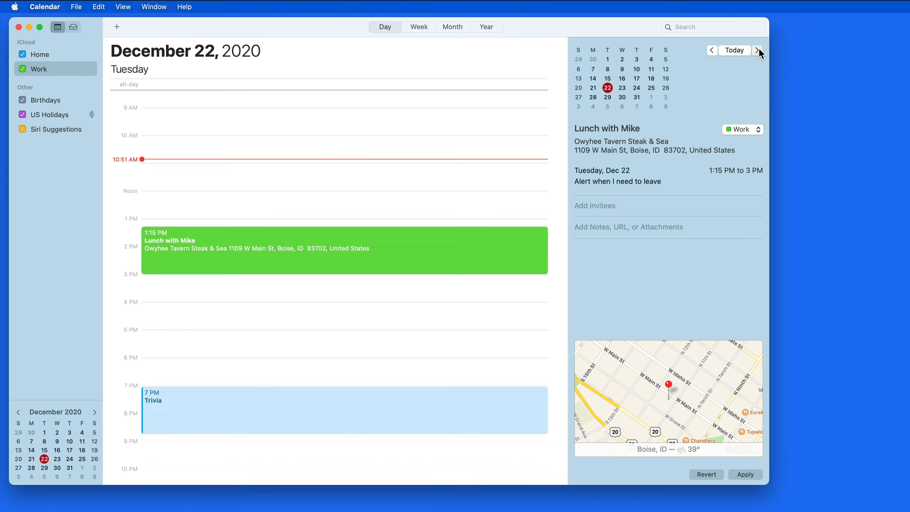
- Step through the days around Christmas, then jump to January 5, 2021 via the mini-calendar
left_click(758, 50)
left_click(759, 50)
left_click(758, 51)
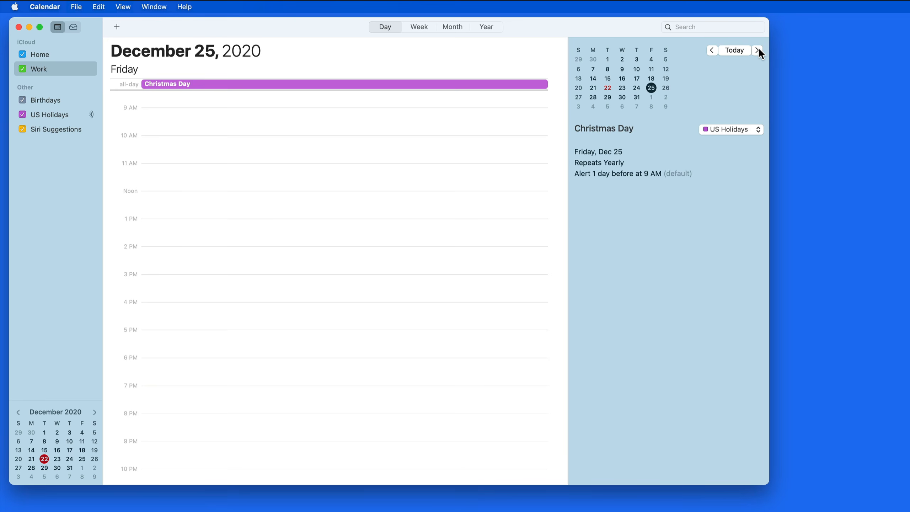
left_click(712, 51)
scroll(324, 219, "right", 5)
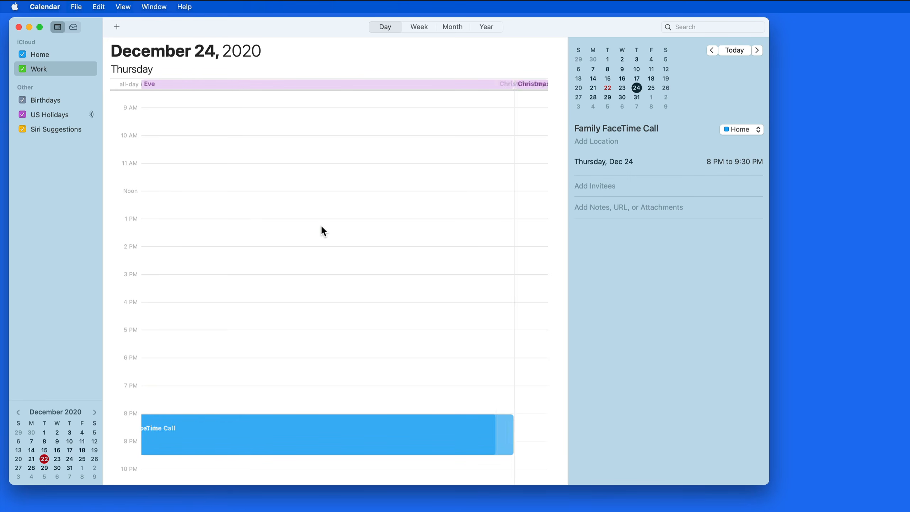
scroll(320, 224, "right", 5)
scroll(322, 228, "left", 10)
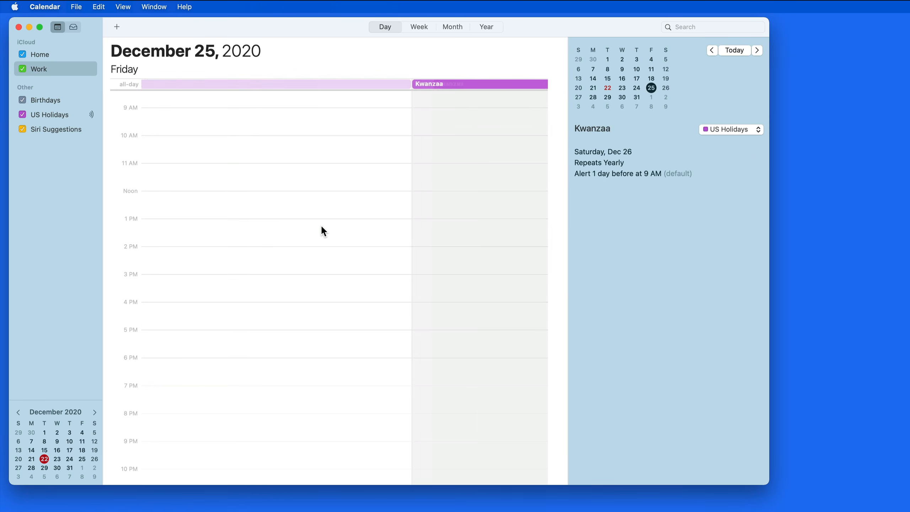
scroll(321, 225, "right", 5)
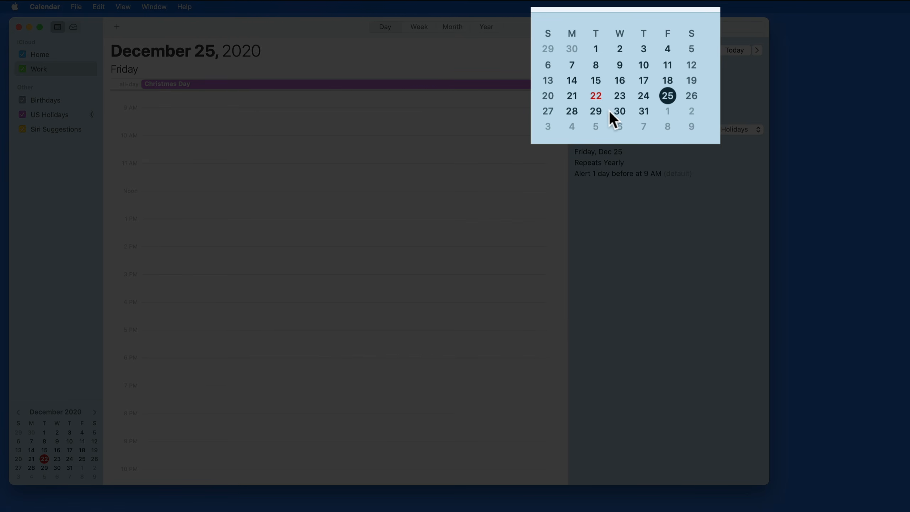
left_click(595, 125)
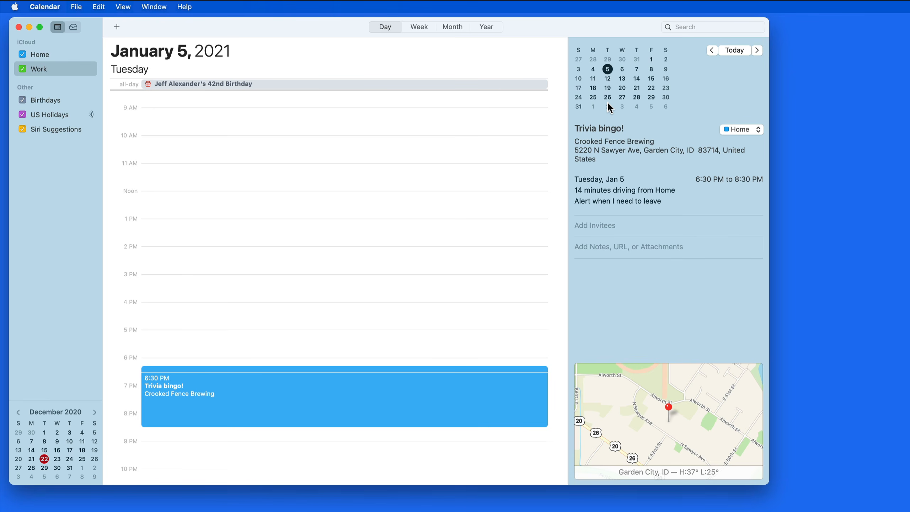
left_click(422, 29)
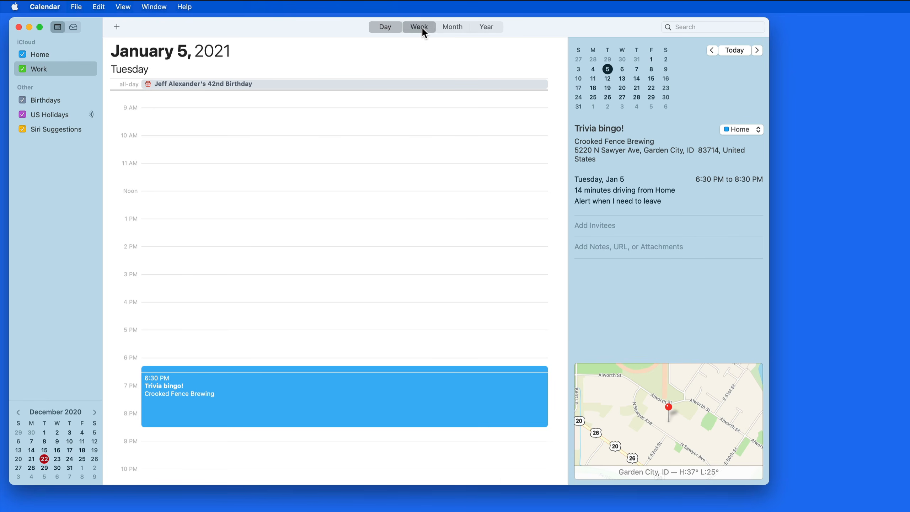
- Return to the December 20–26 week and reschedule Trivia on the 22nd to 6:30–8:45 PM
left_click(734, 51)
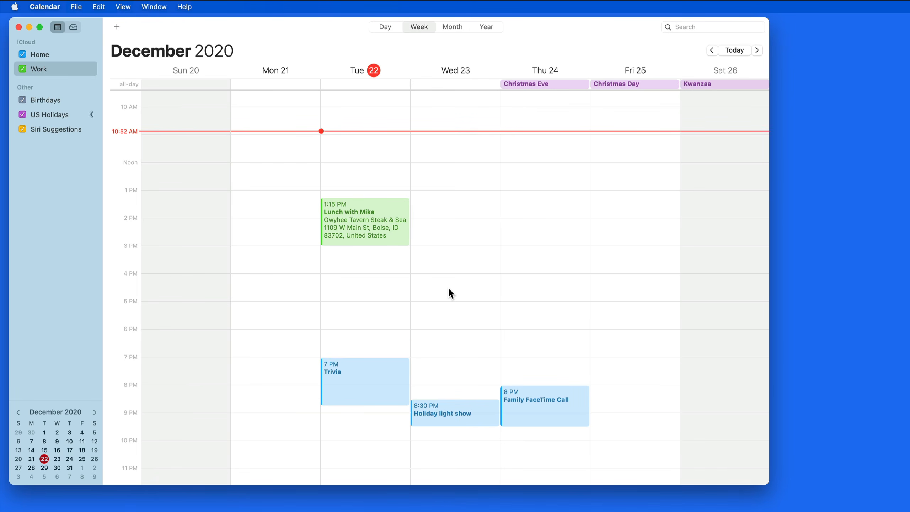
mouse_move(364, 217)
left_mouse_down()
mouse_move(364, 240)
mouse_move(362, 213)
left_mouse_up()
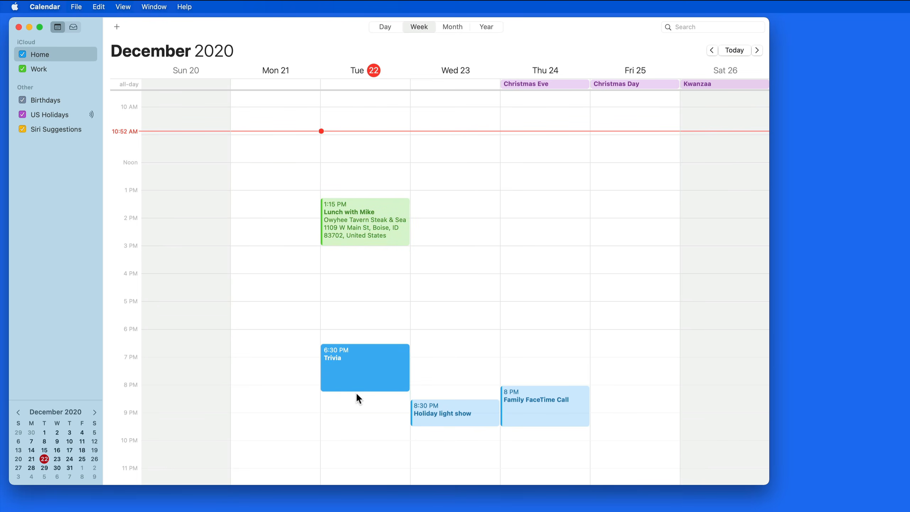
left_click_drag(355, 391, 355, 405)
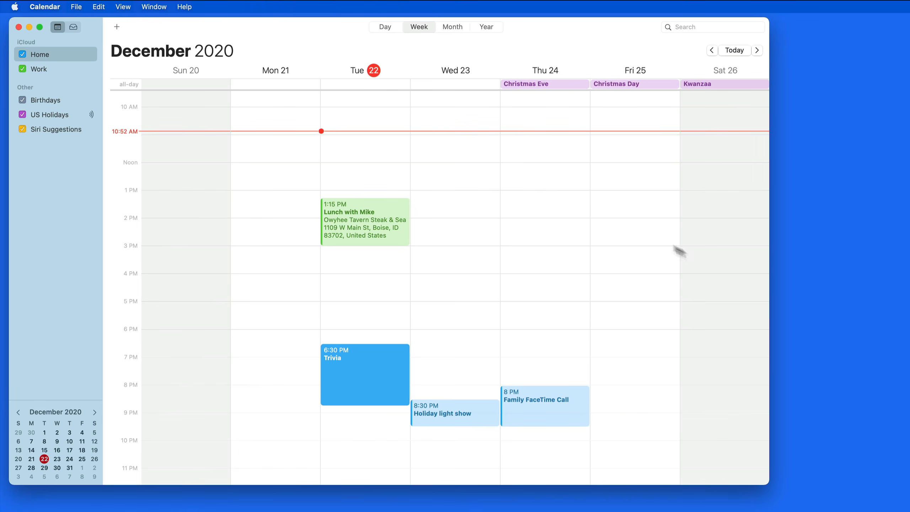
- Browse ahead a few weeks and back to today, then move Holiday light show to 8:15 PM
left_click(757, 49)
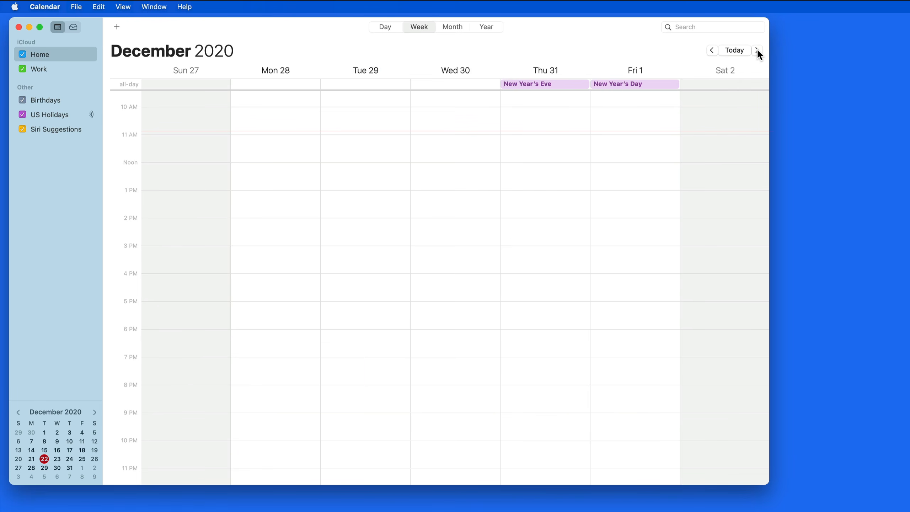
left_click(756, 50)
key("super+Right")
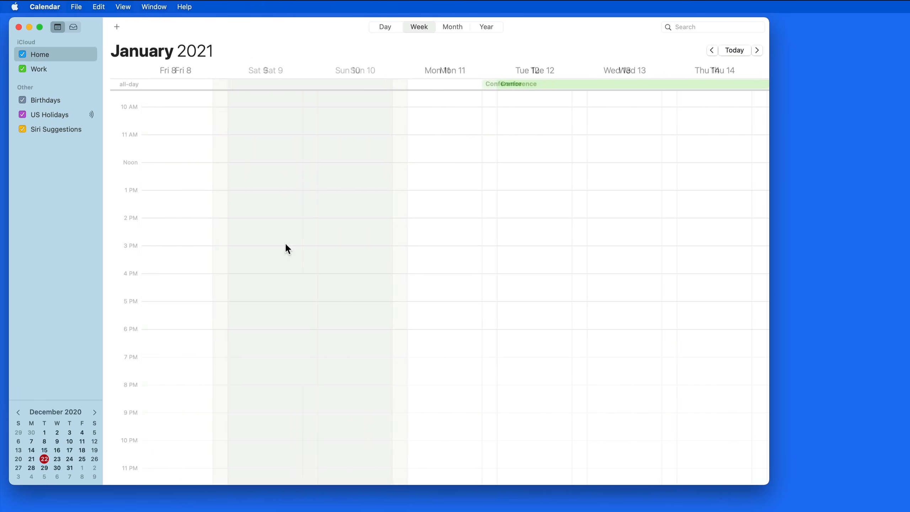
key("super+Left")
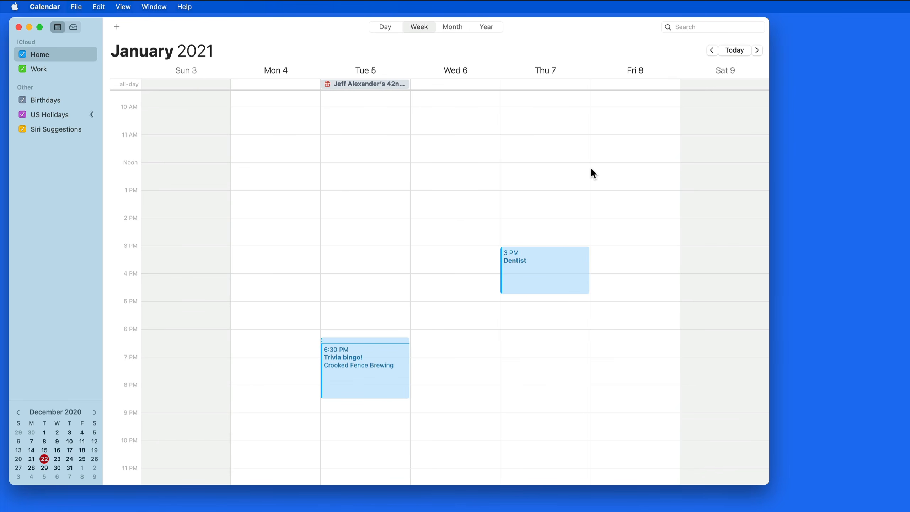
key("super+t")
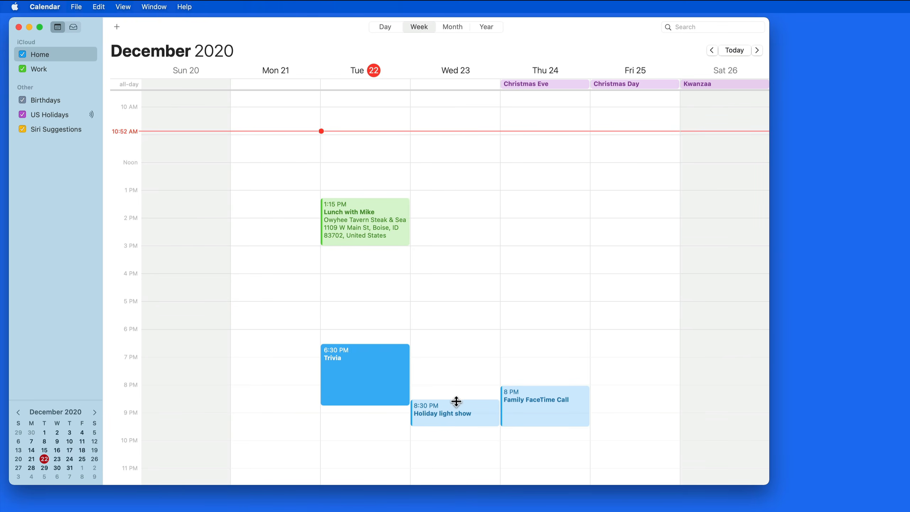
left_click_drag(459, 412, 449, 434)
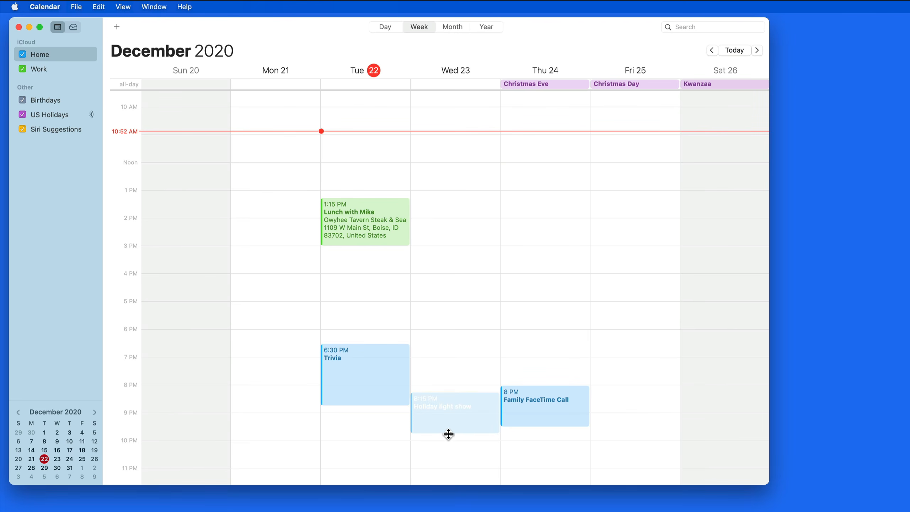
left_click(453, 26)
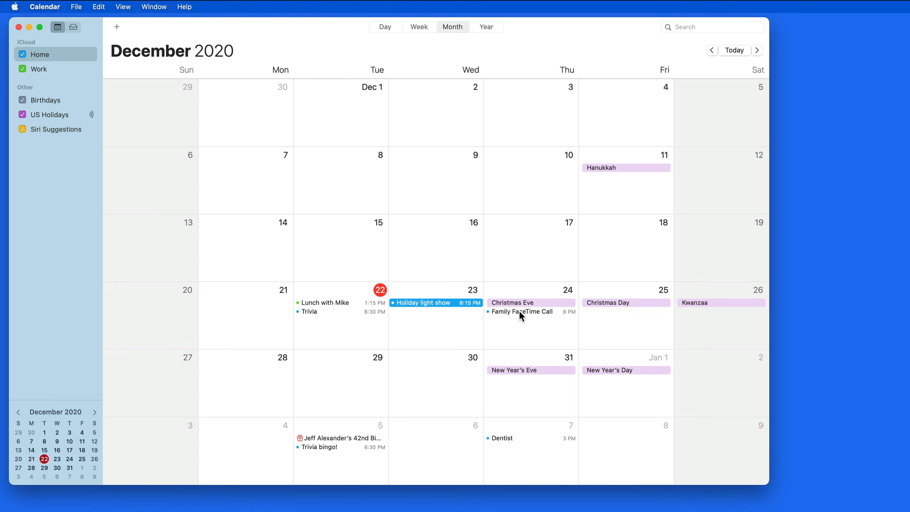
mouse_move(518, 311)
left_mouse_down()
mouse_move(464, 325)
mouse_move(511, 326)
left_mouse_up()
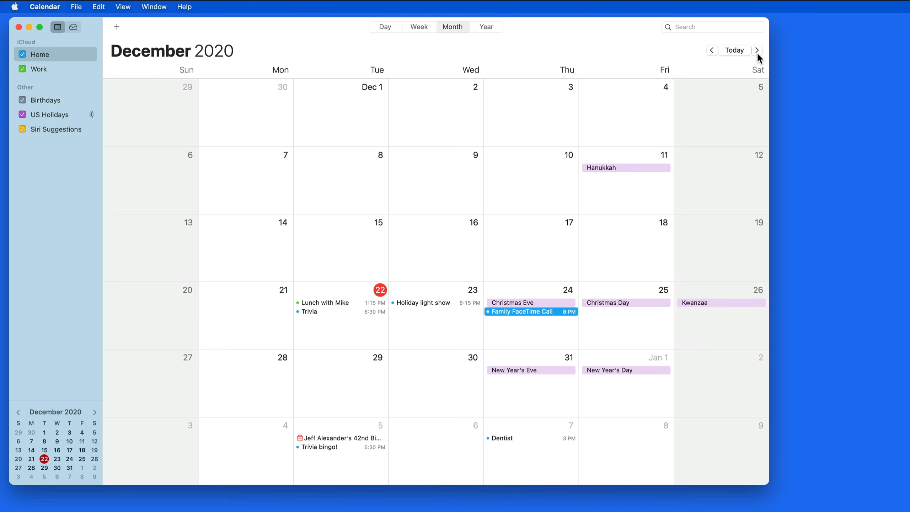
left_click(757, 51)
left_click(758, 51)
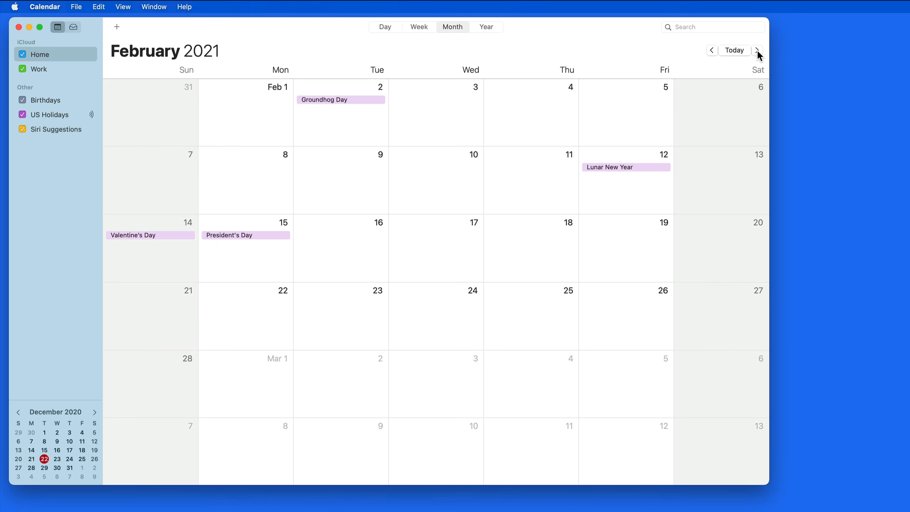
scroll(346, 238, "down", 5)
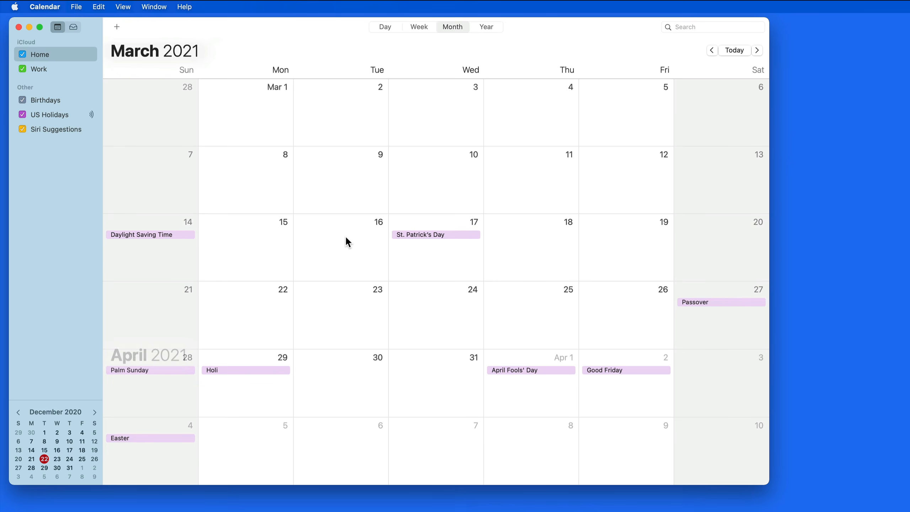
scroll(346, 238, "down", 2)
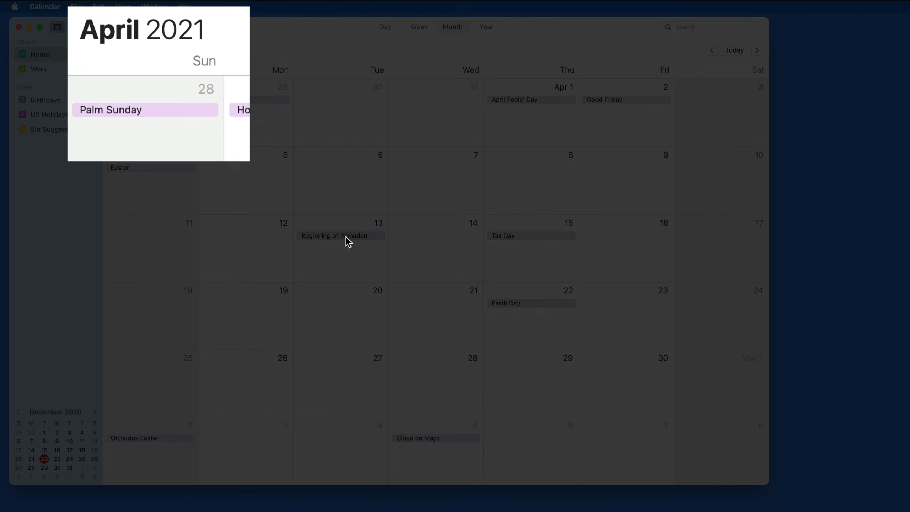
scroll(346, 238, "down", 5)
scroll(347, 240, "down", 5)
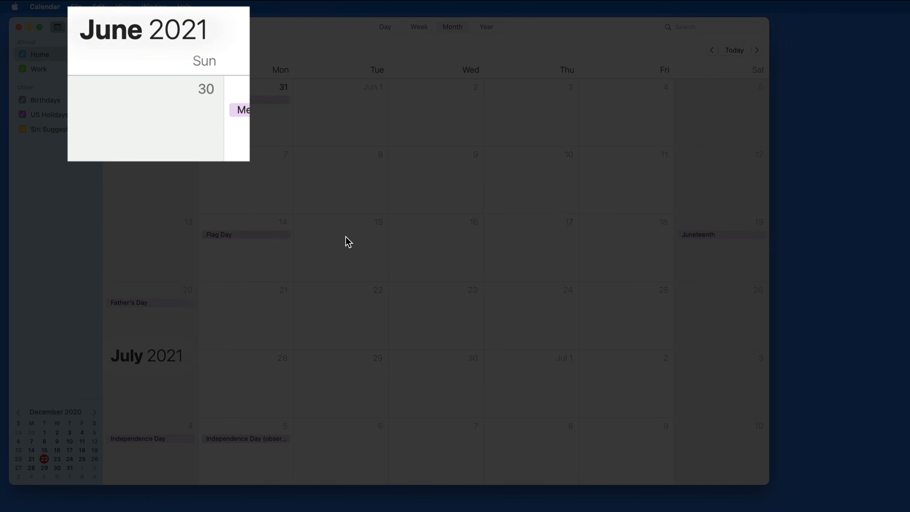
scroll(346, 238, "up", 10)
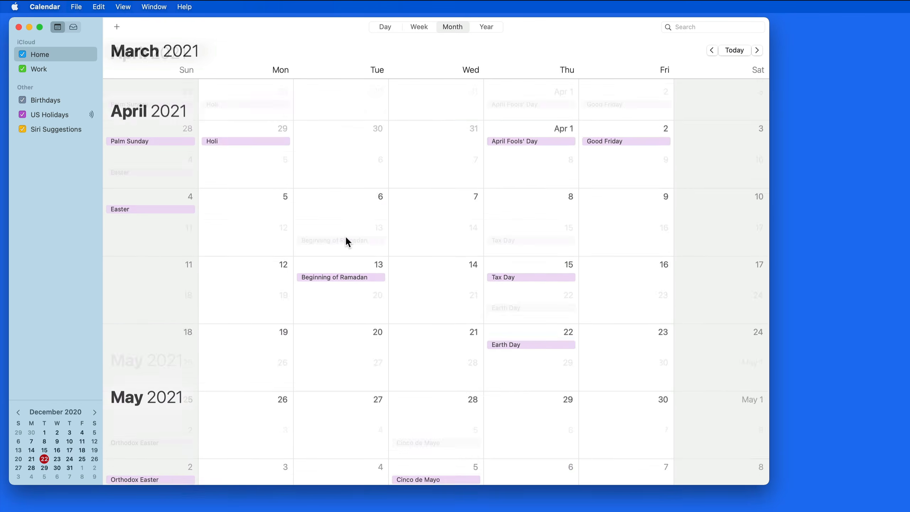
scroll(346, 239, "up", 5)
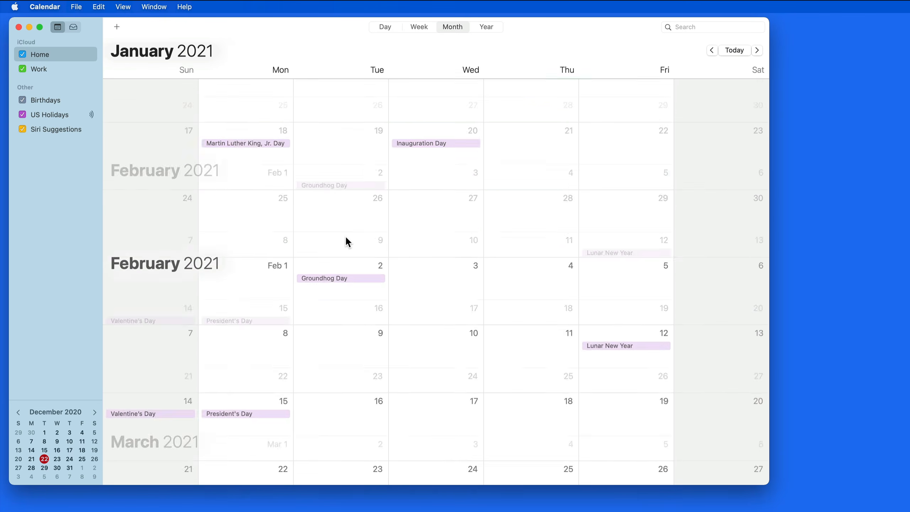
left_click(736, 51)
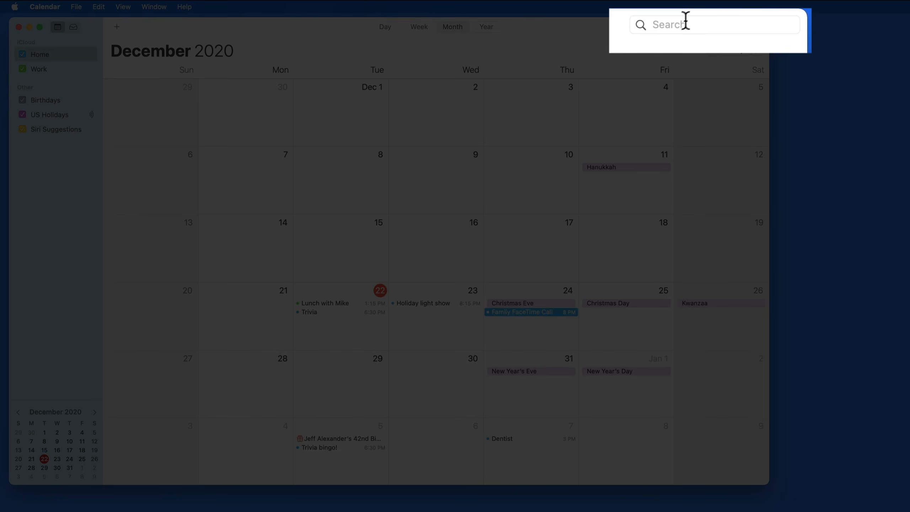
- Search the calendar for 'trivia' and view the results list
left_click(685, 24)
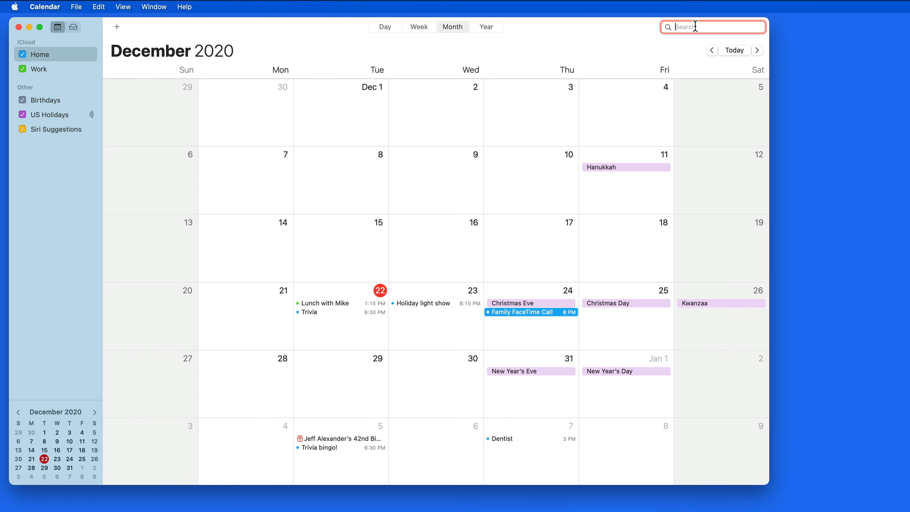
type("trivia")
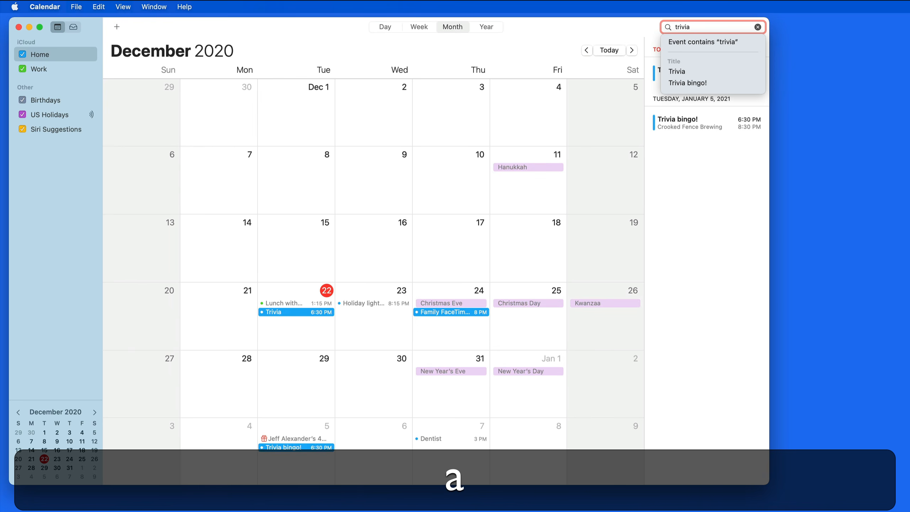
left_click(705, 184)
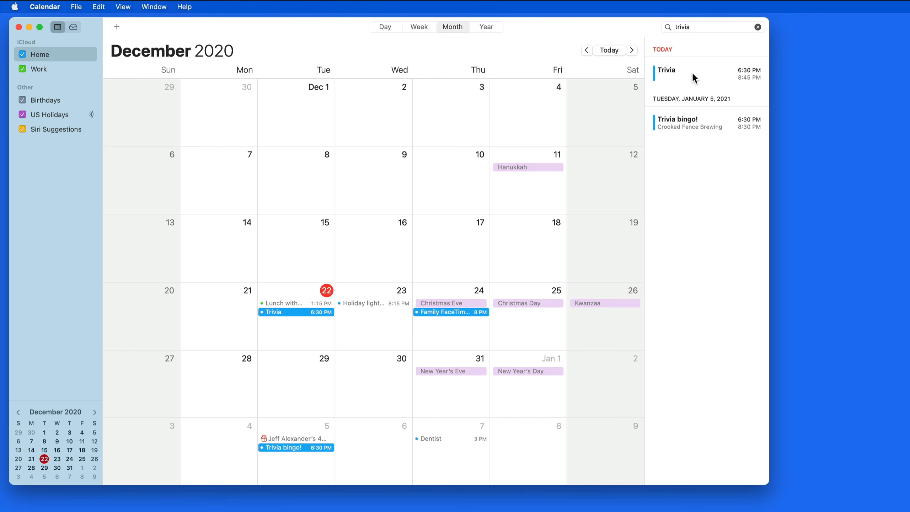
- Open the Trivia bingo! result, scroll to January 2021, and clear the search
left_click(695, 127)
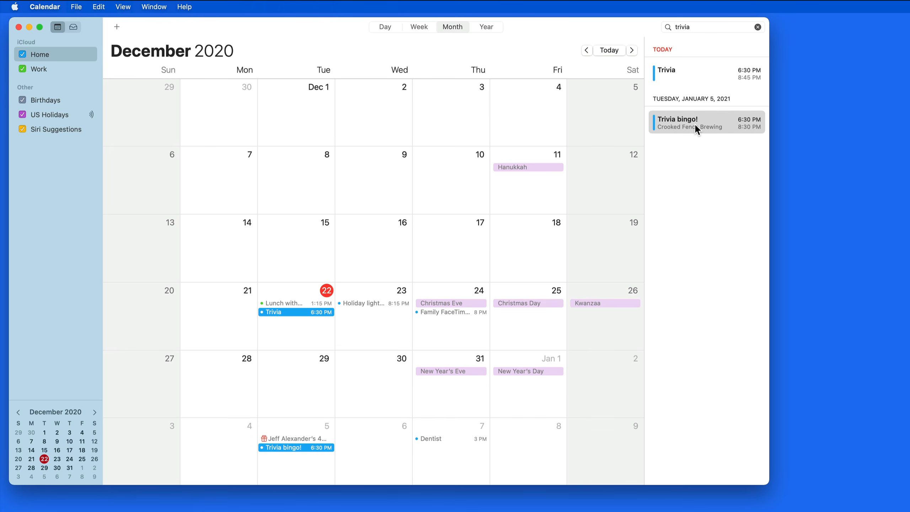
double_click(694, 124)
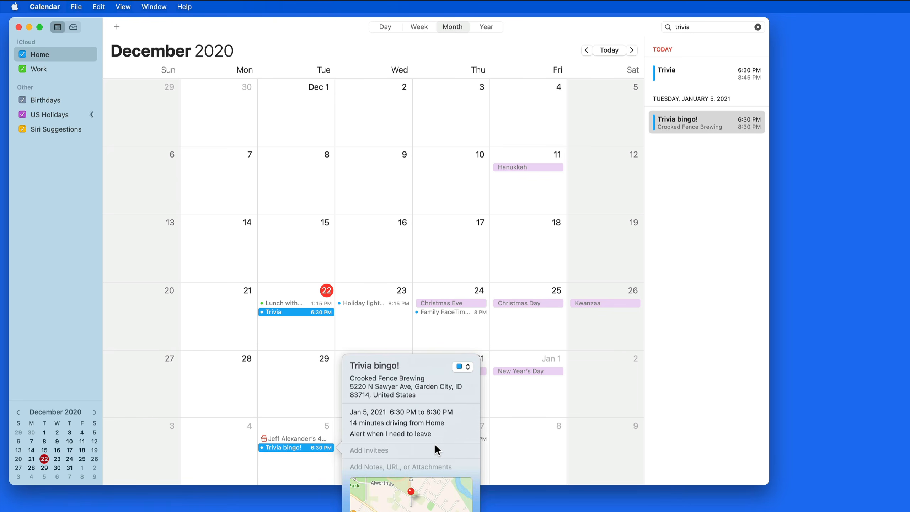
scroll(519, 437, "down", 3)
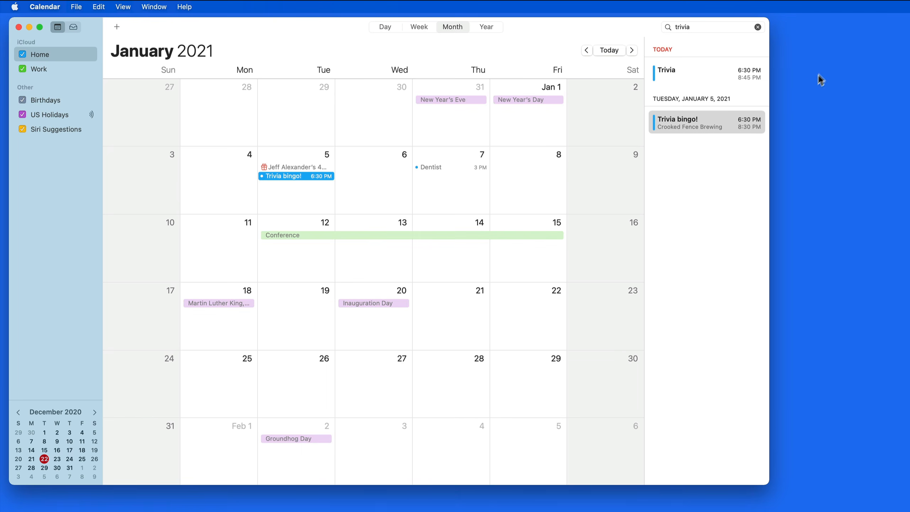
left_click(757, 27)
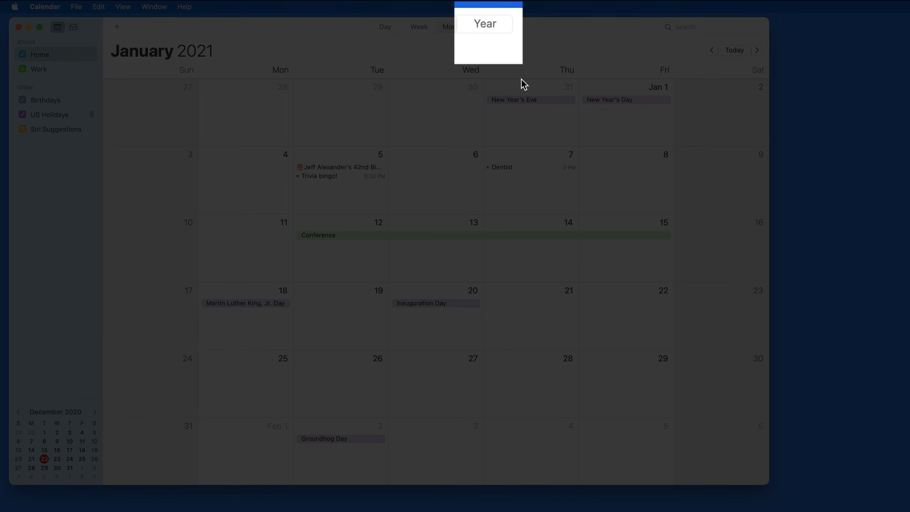
left_click(487, 27)
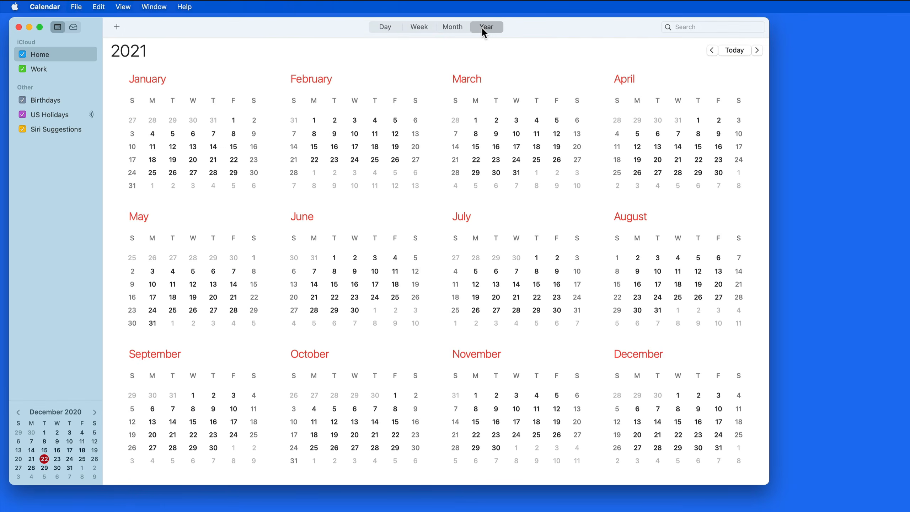
scroll(451, 258, "down", 15)
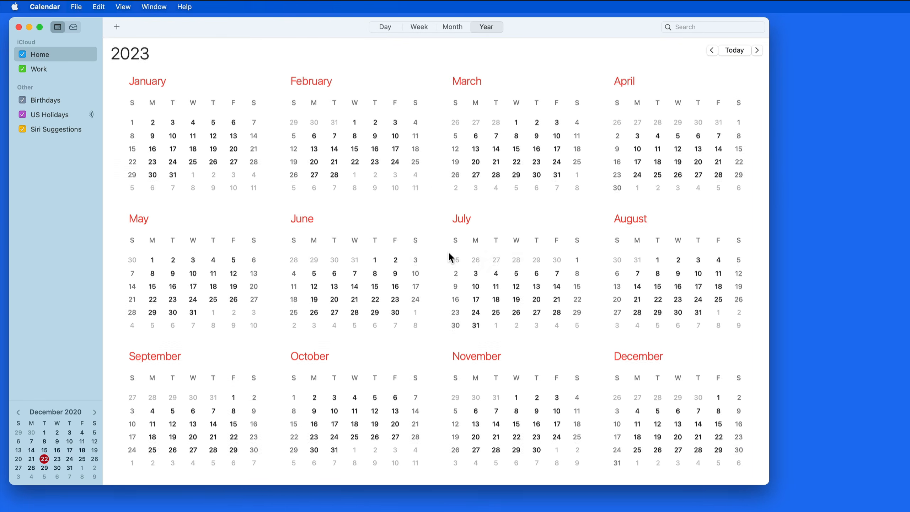
scroll(450, 258, "up", 5)
scroll(451, 257, "up", 5)
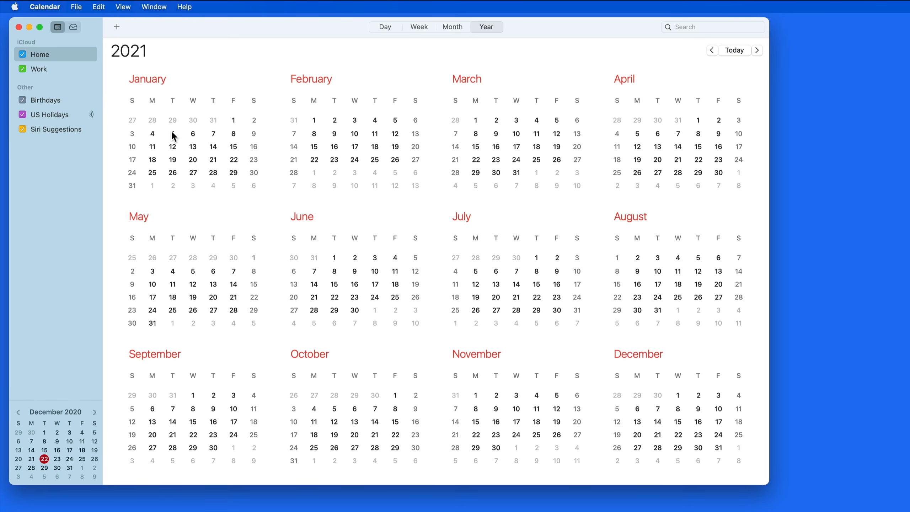
left_click(173, 135)
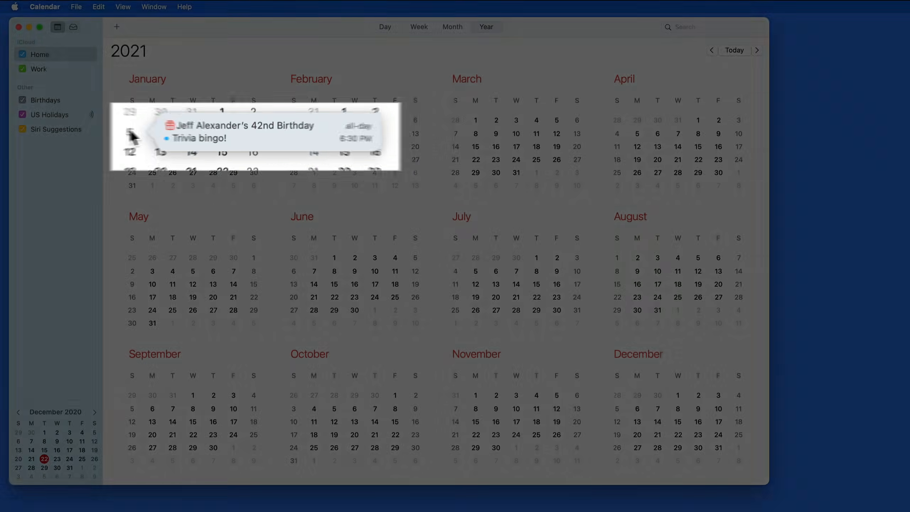
left_click(173, 132)
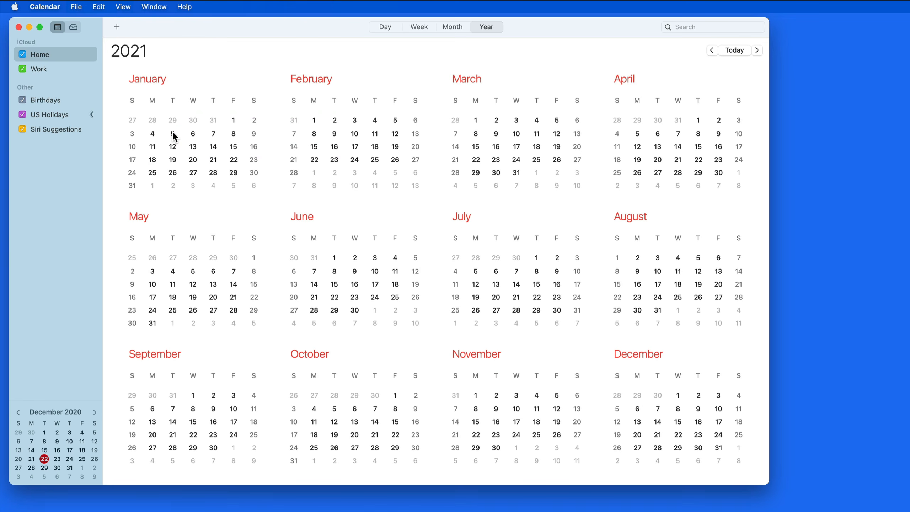
key("super+3")
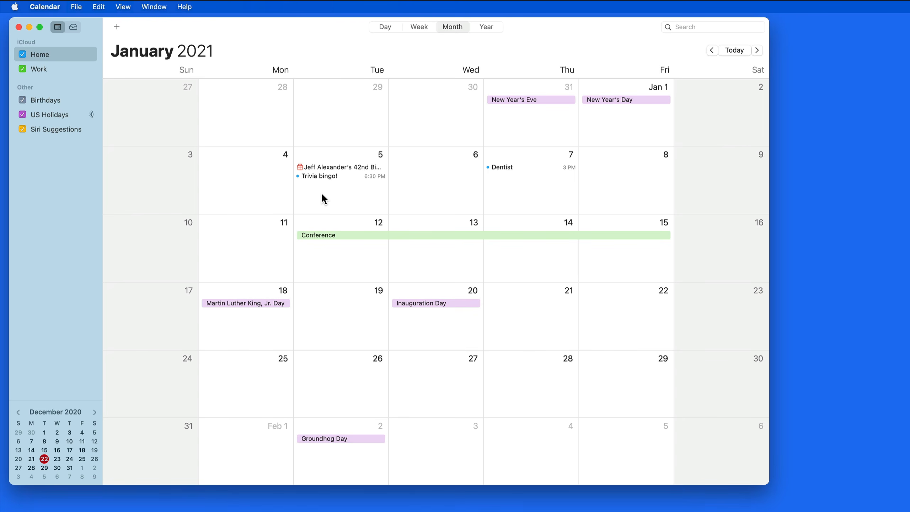
left_click(383, 28)
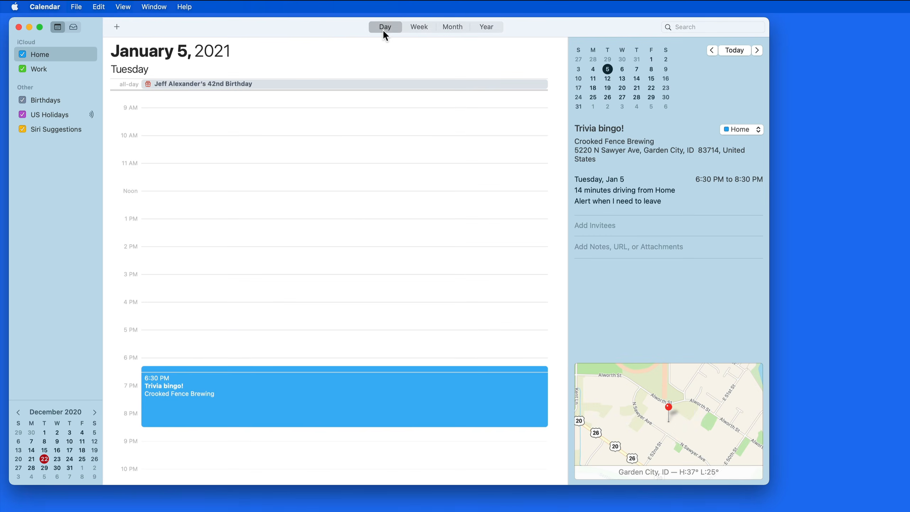
left_click(737, 50)
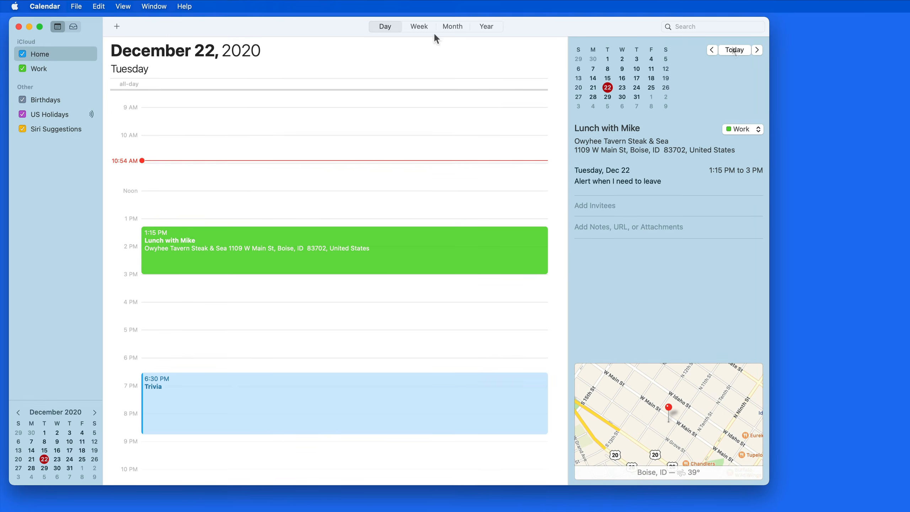
left_click(491, 25)
scroll(203, 154, "down", 10)
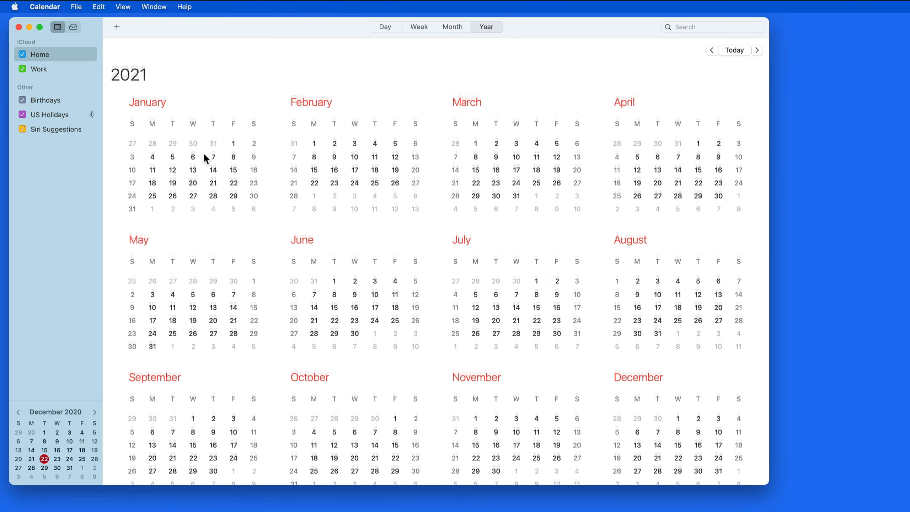
double_click(174, 137)
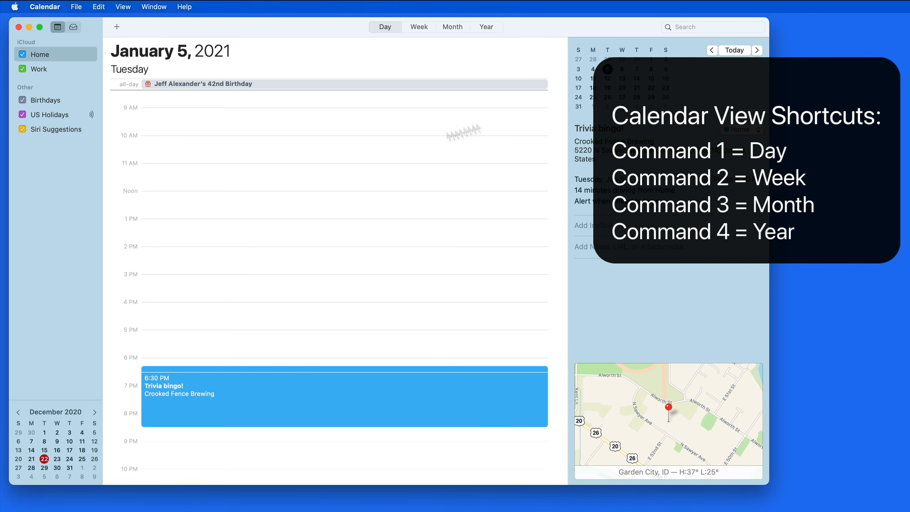
left_click(736, 50)
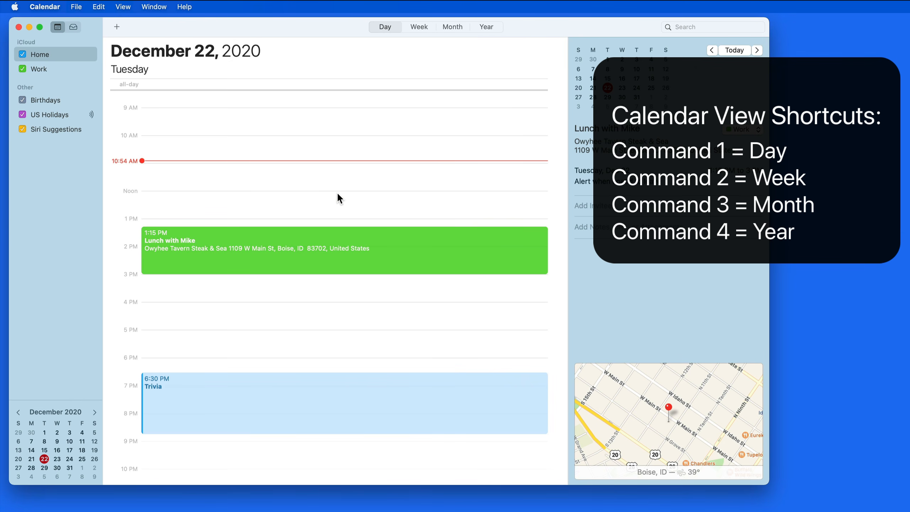
key("super+2")
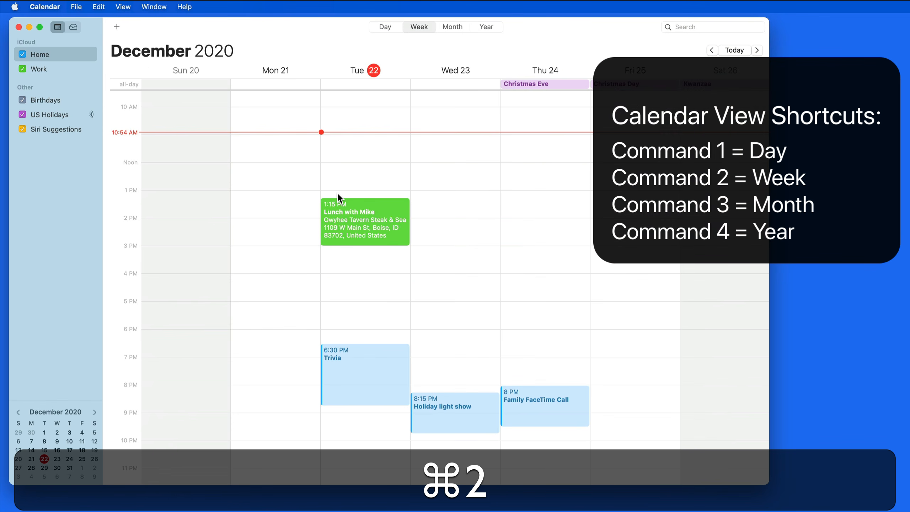
key("super+3")
key("super+4")
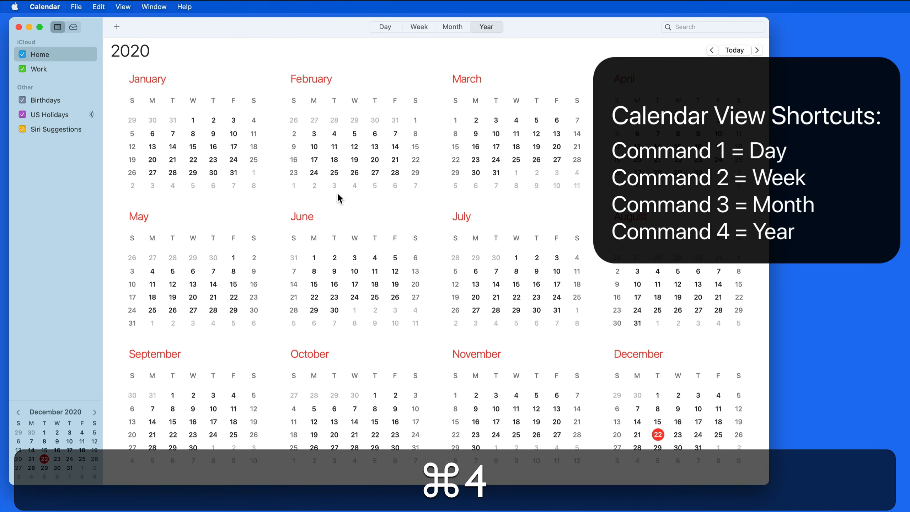
key("super+1")
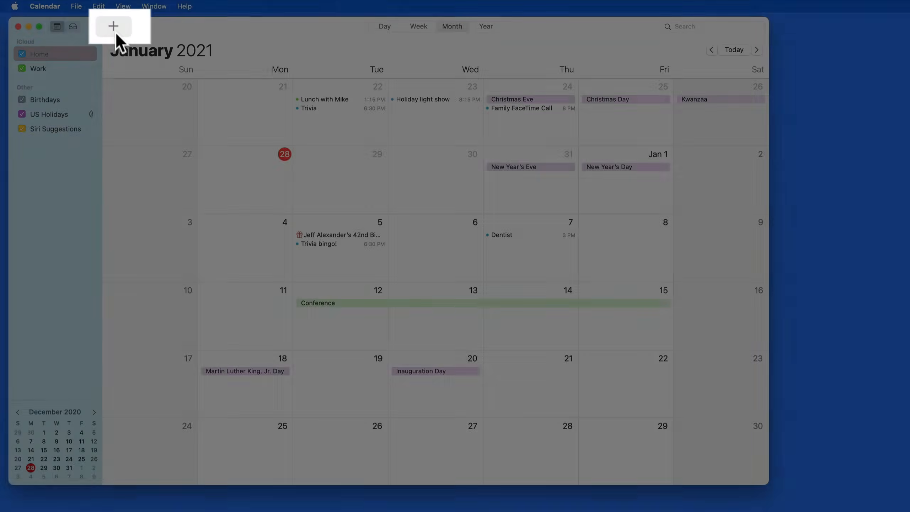
- Try opening the Quick Event box from the toolbar and ⌘N in week, day and month views
left_click(116, 26)
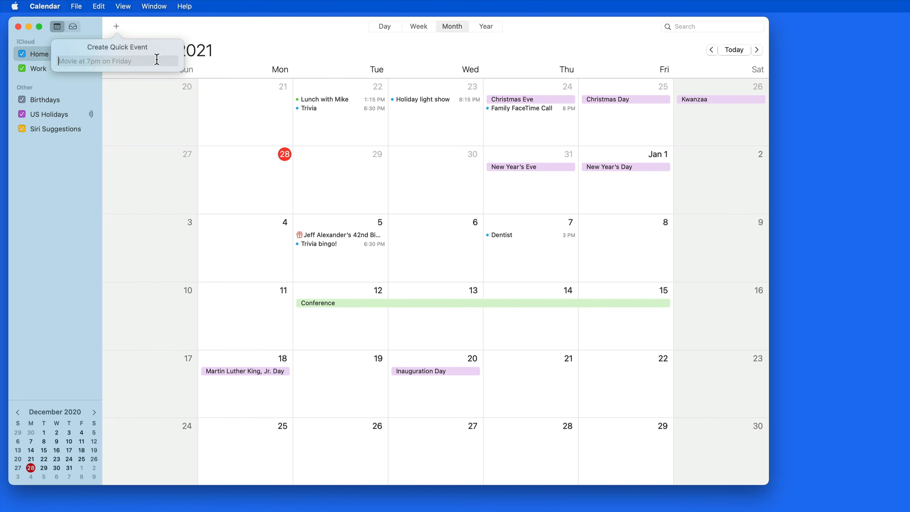
left_click(224, 29)
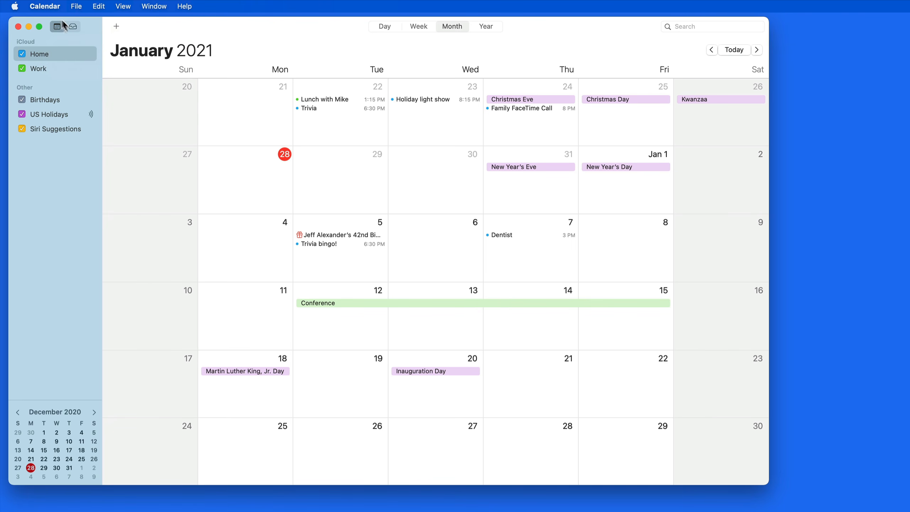
left_click(78, 8)
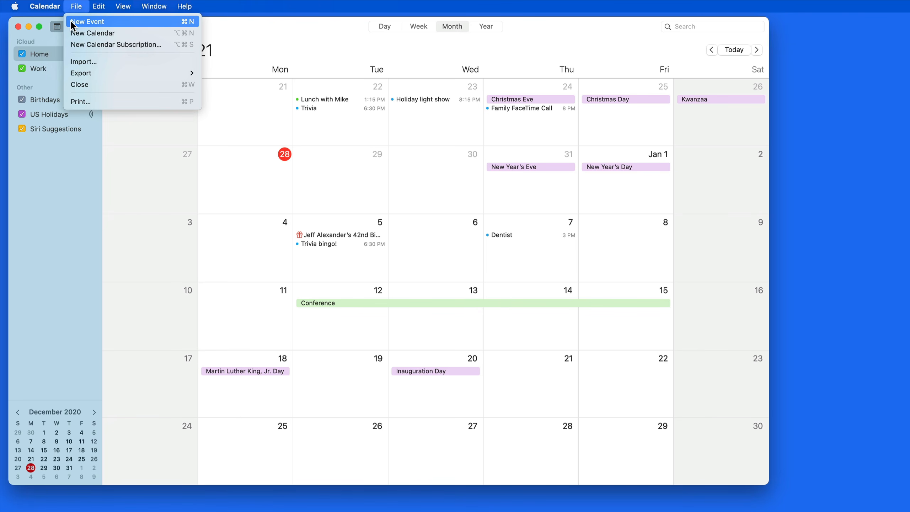
left_click(265, 41)
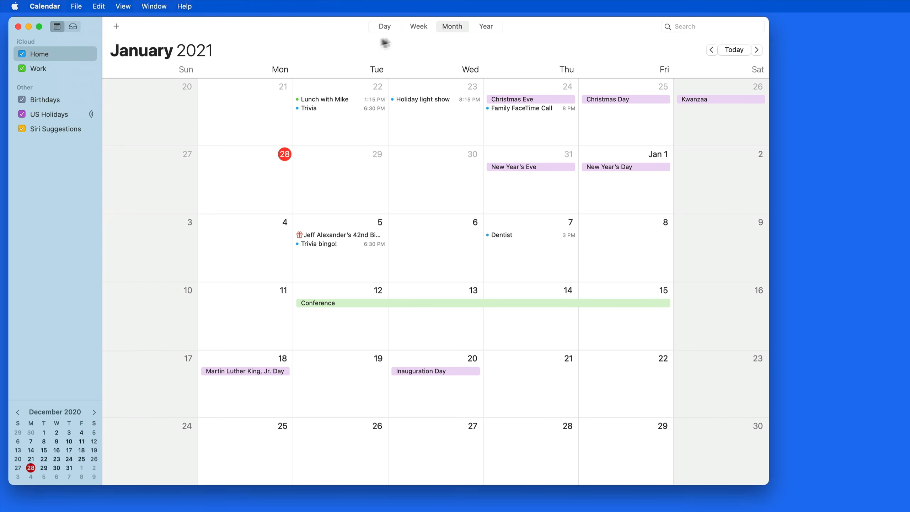
left_click(419, 27)
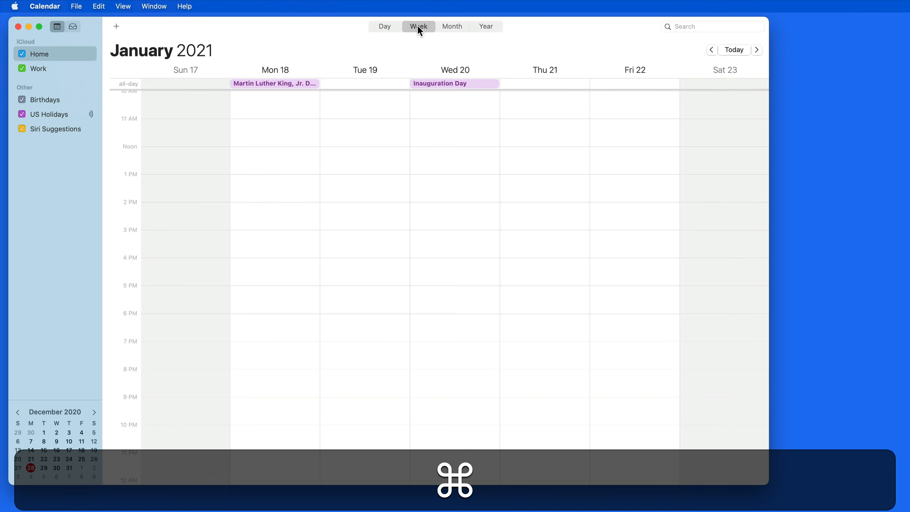
key("super+n")
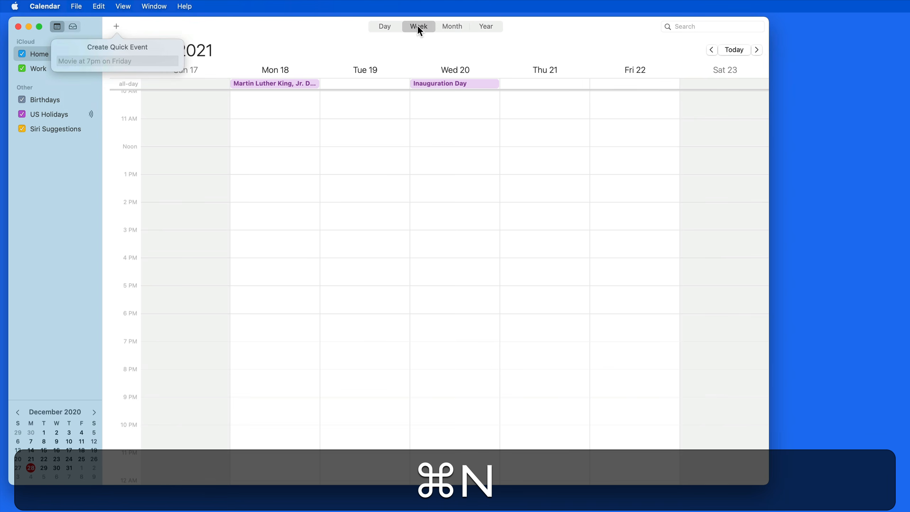
left_click(383, 27)
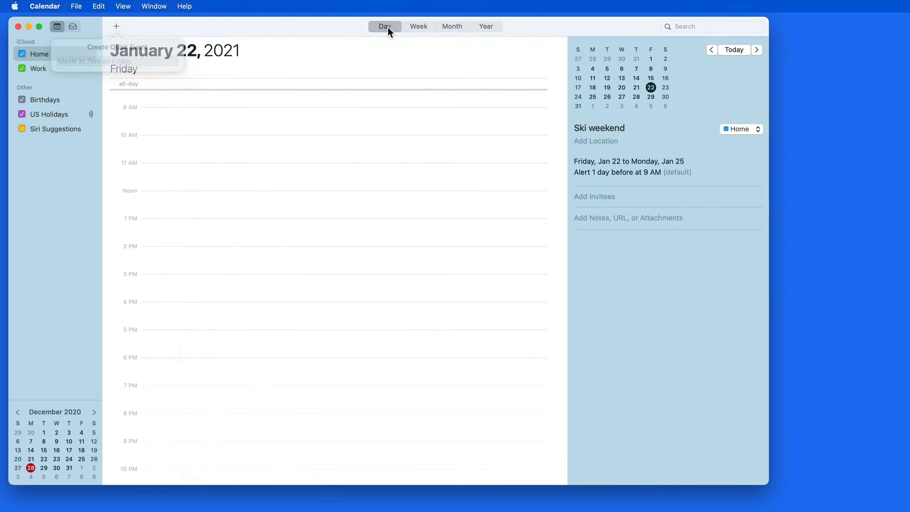
left_click(116, 27)
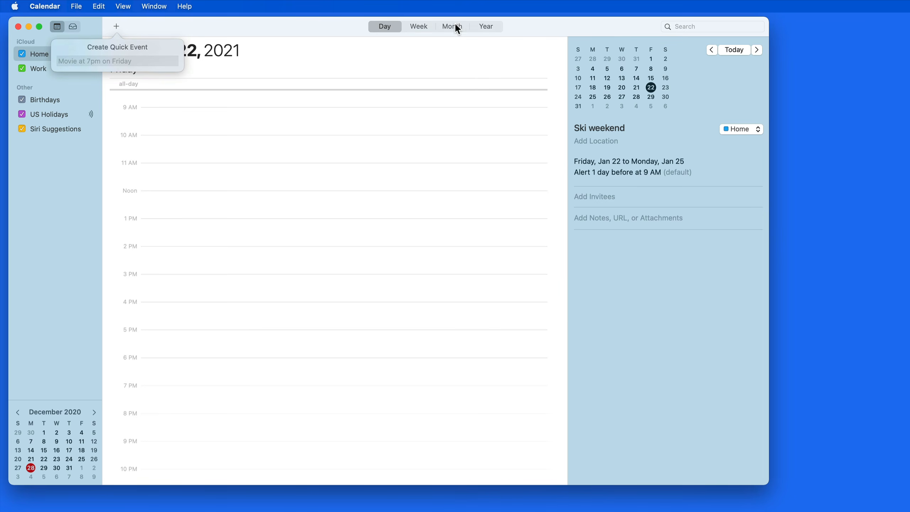
left_click(454, 24)
- Create a quick event reading 'NYE Fireworks on the 31st at 9pm'
key("super+n")
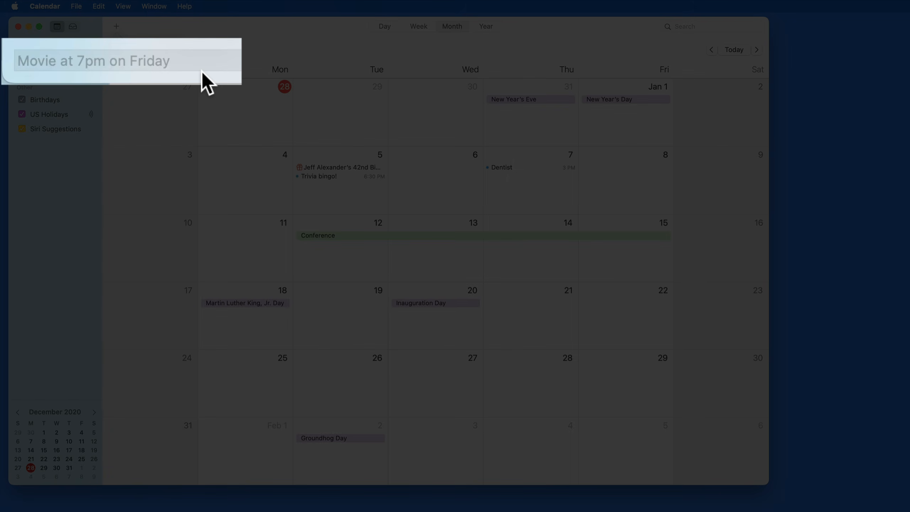
key("shift")
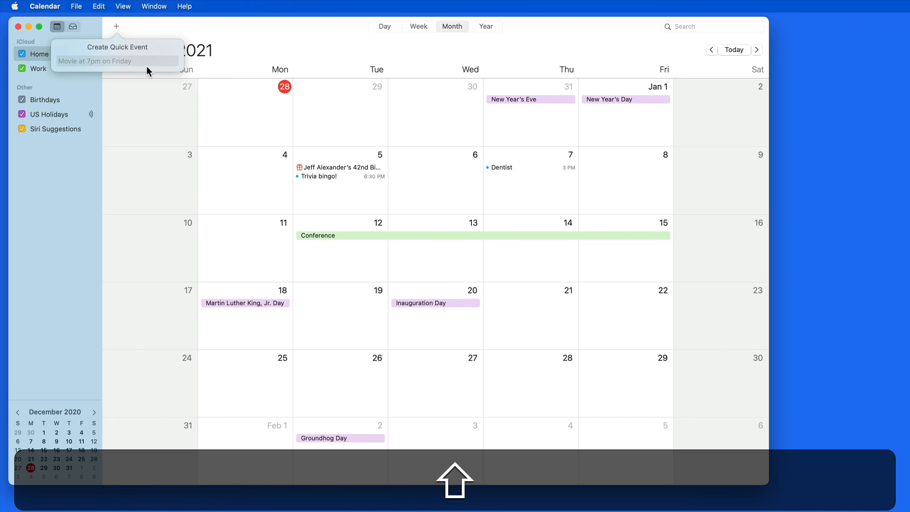
type("NYE ")
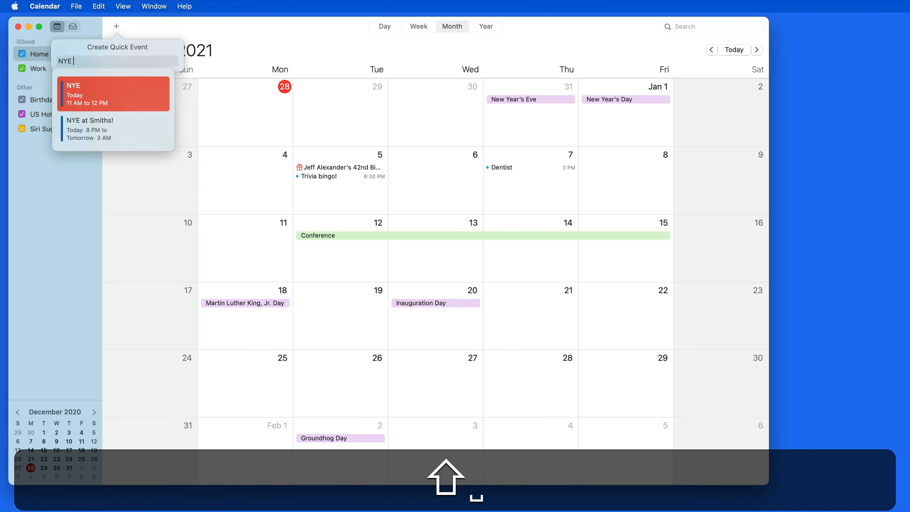
type("Firework")
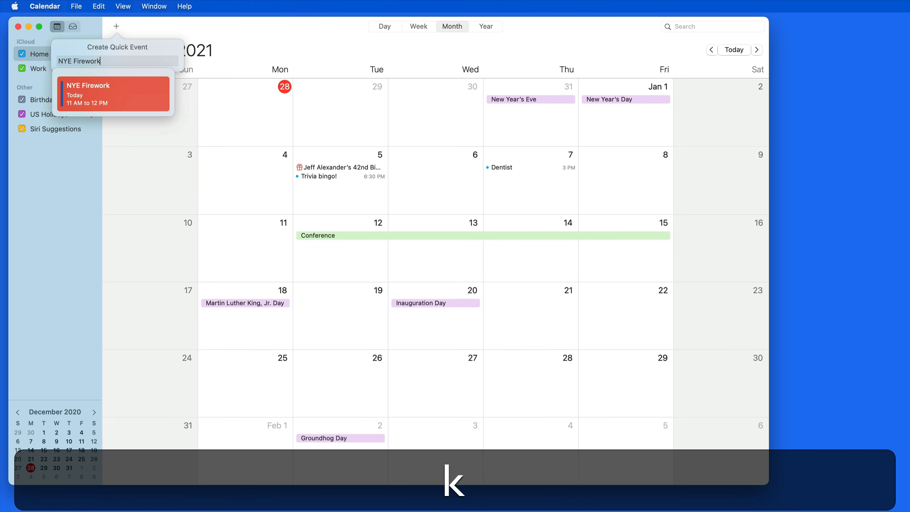
type("s on the ")
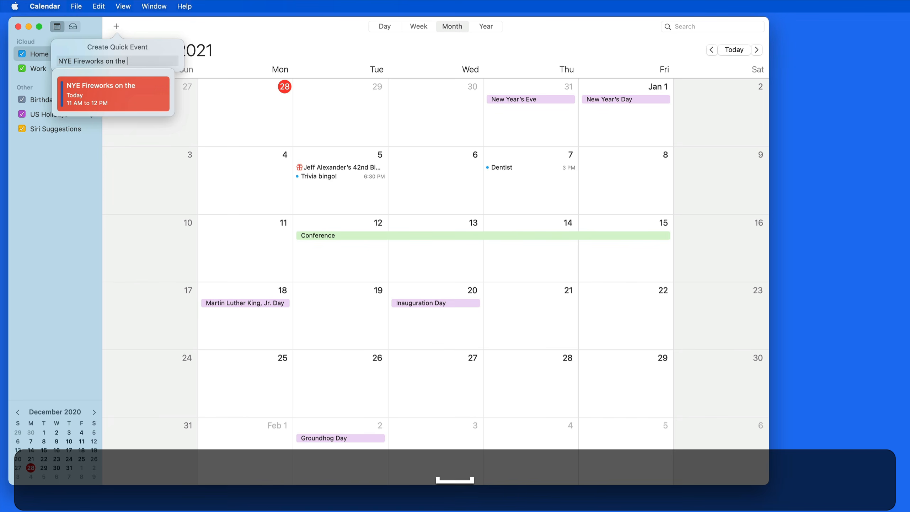
type("31st at 9")
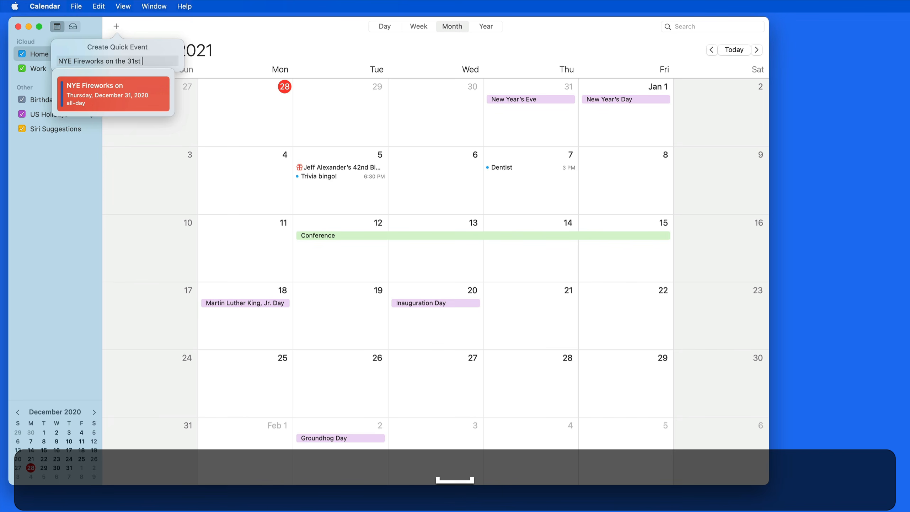
type("pm")
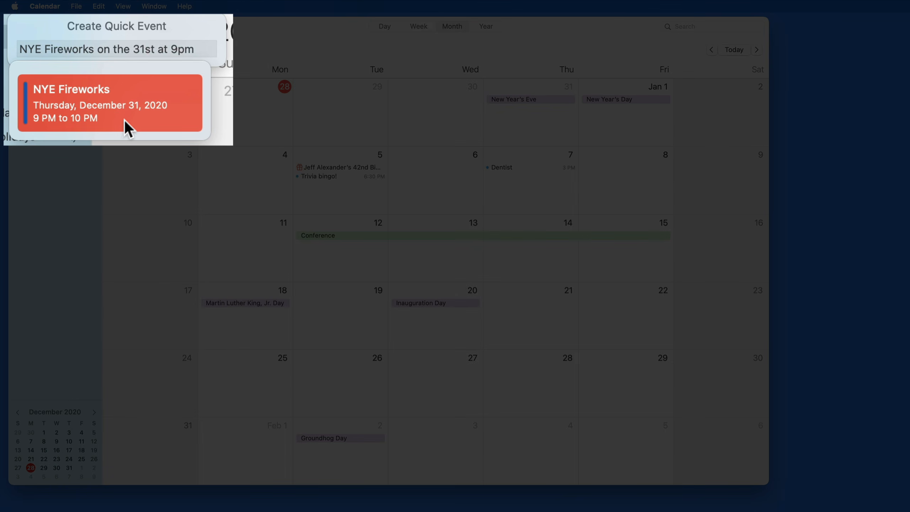
key("Return")
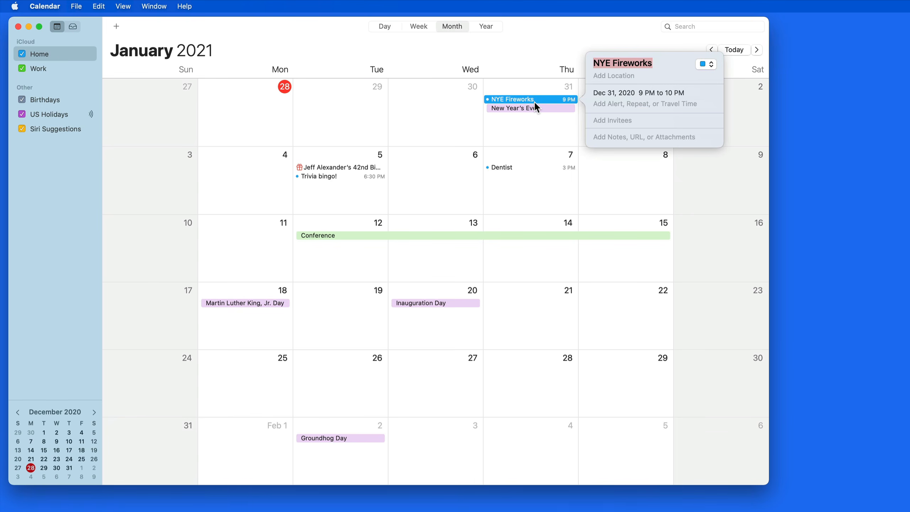
- Keep Home as the default calendar in Calendar's General preferences, then close them
left_click(46, 6)
left_click(51, 39)
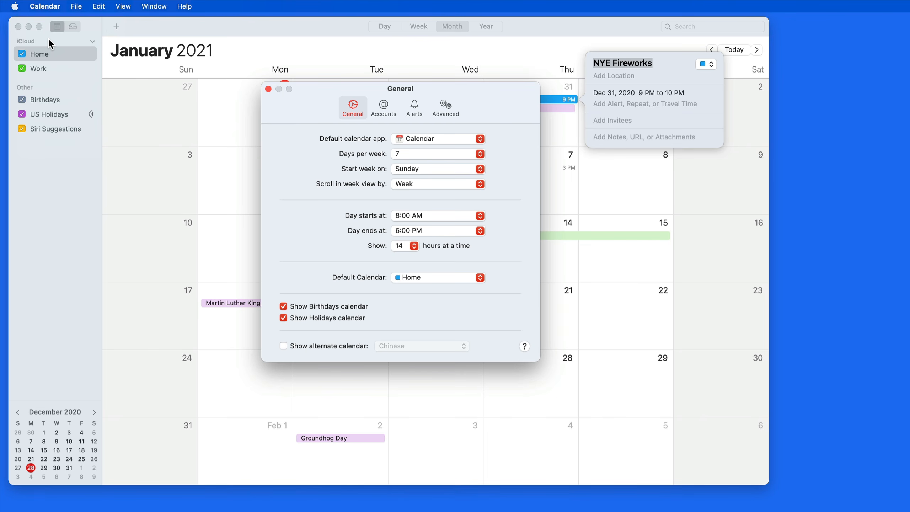
left_click(453, 278)
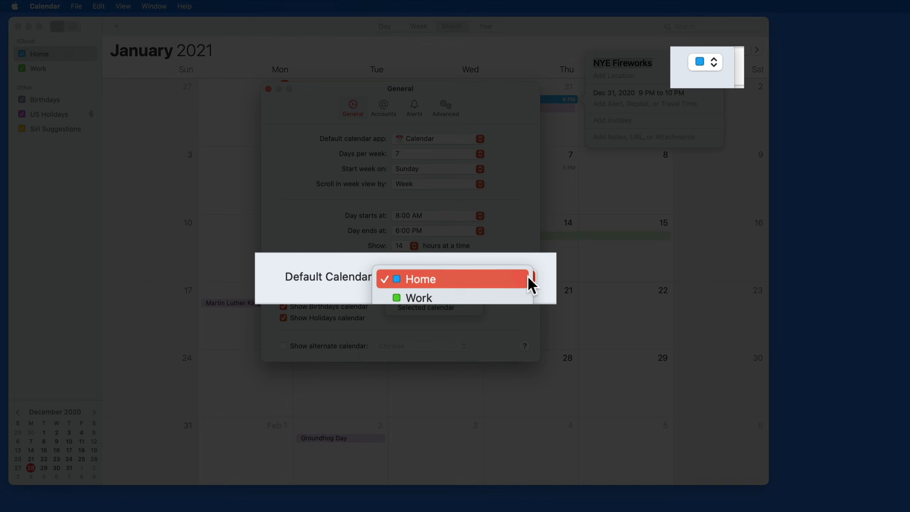
left_click(527, 277)
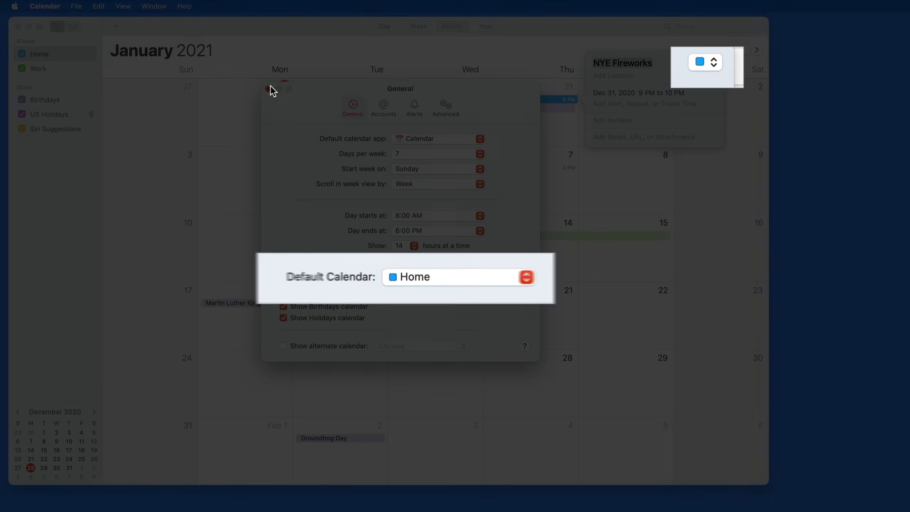
left_click(269, 90)
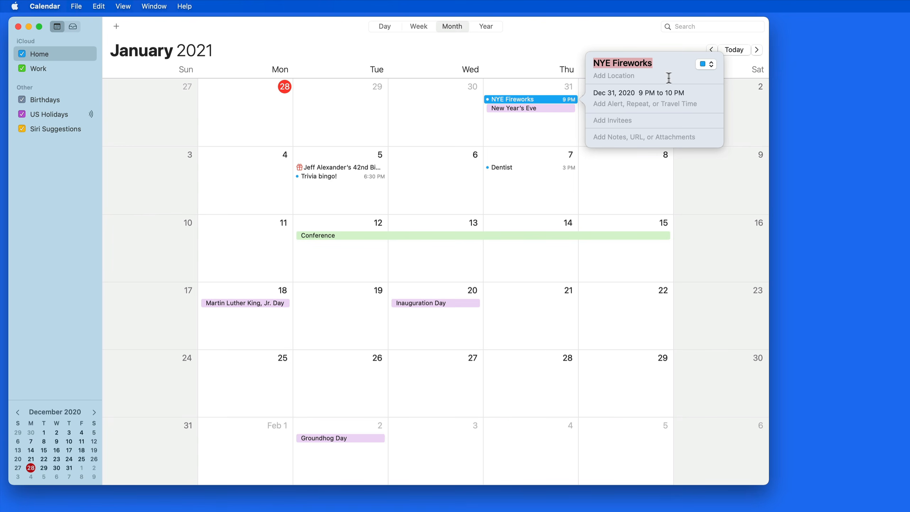
- Leave NYE Fireworks on the Home calendar and close its details
left_click(706, 65)
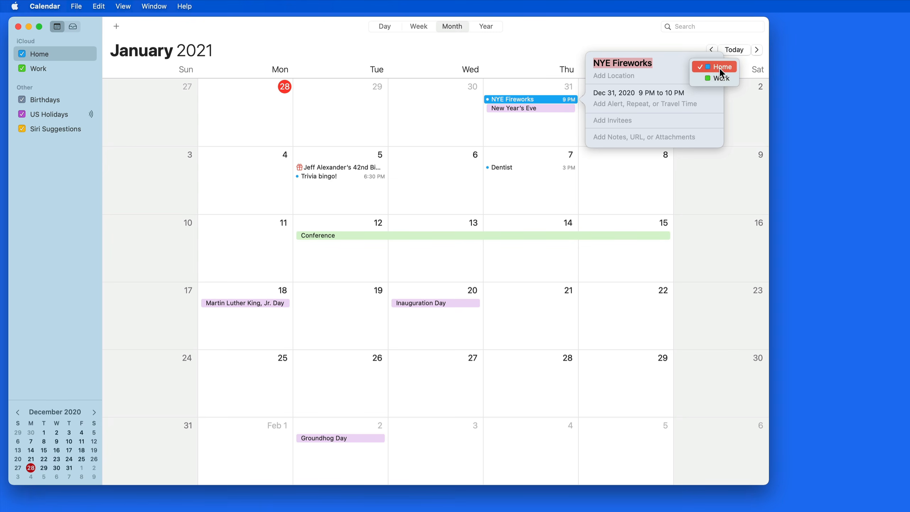
left_click(677, 68)
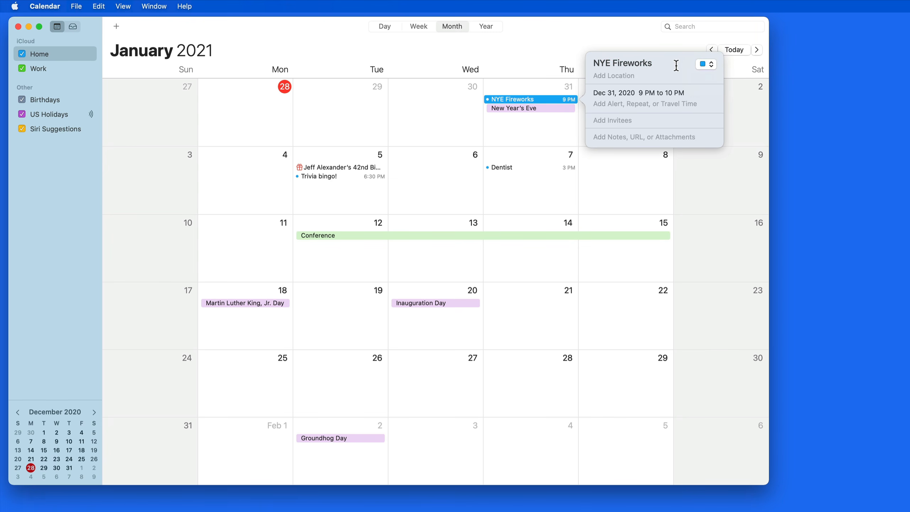
left_click(534, 142)
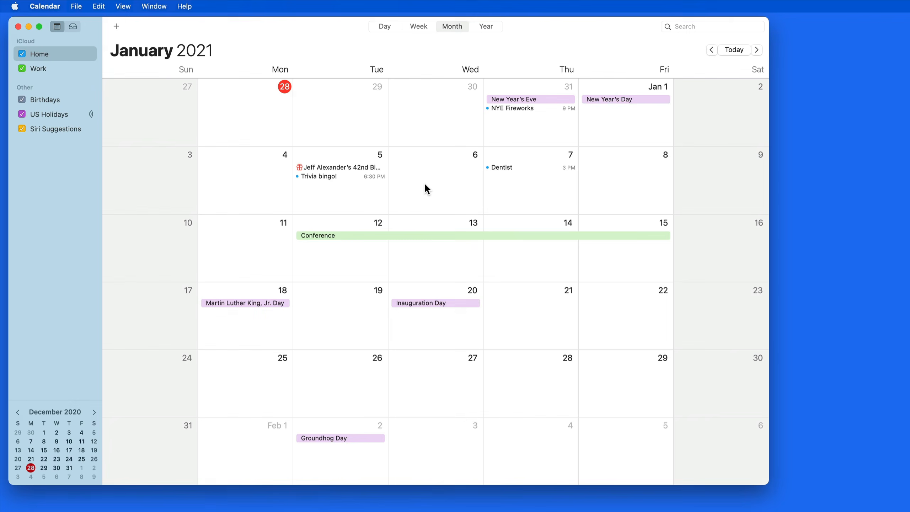
double_click(425, 184)
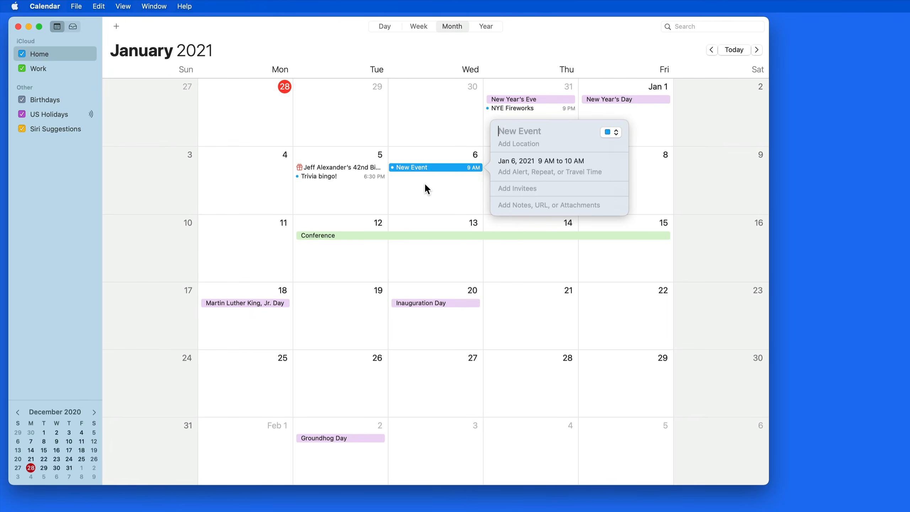
type("Taco Truck Night!")
left_click(549, 158)
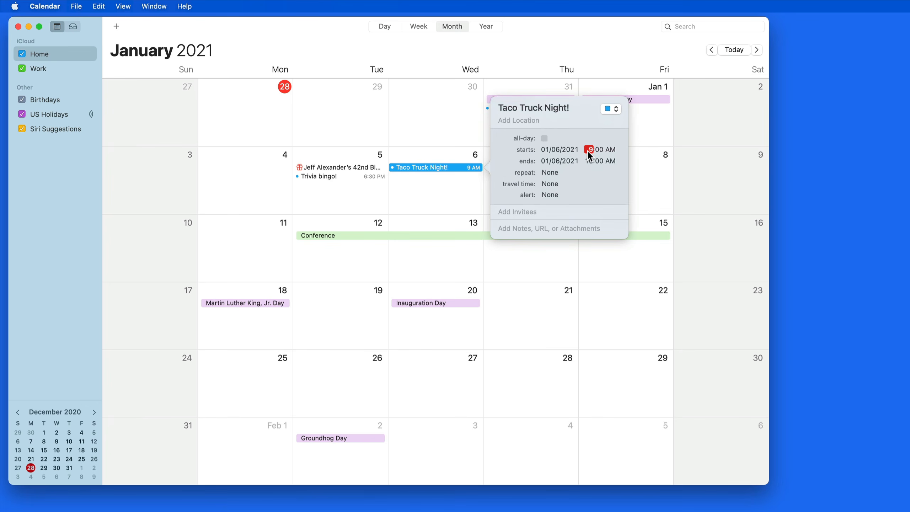
type("6p")
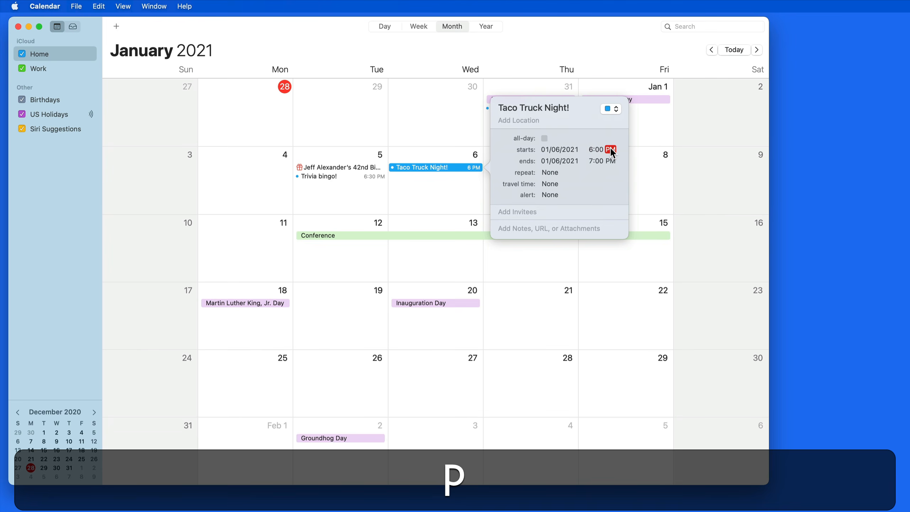
left_click(429, 203)
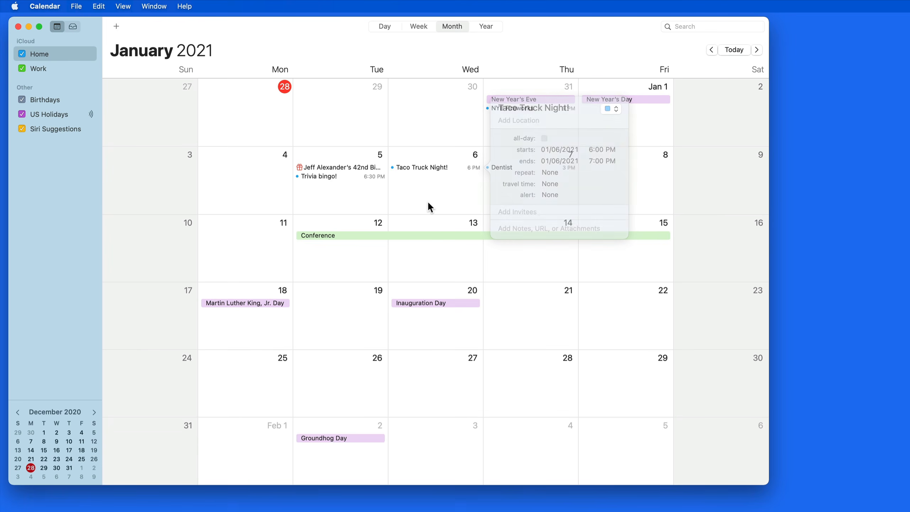
left_click(416, 167)
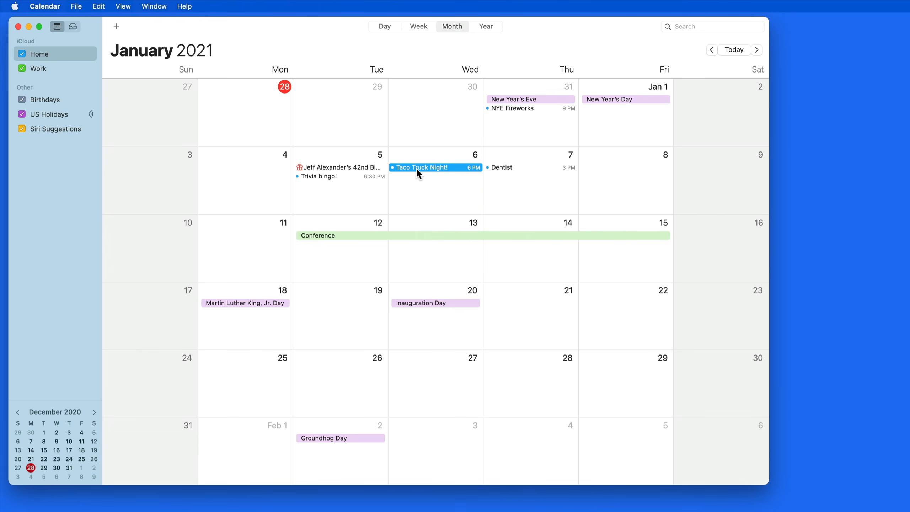
key("BackSpace")
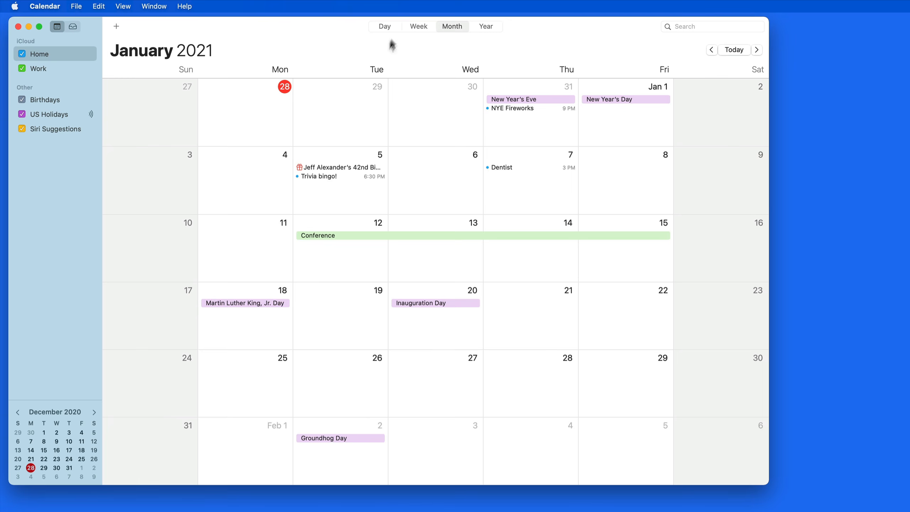
- In Week view, create Staff Meeting on Monday Jan 4, 2–4 PM, in the Work calendar
left_click(418, 26)
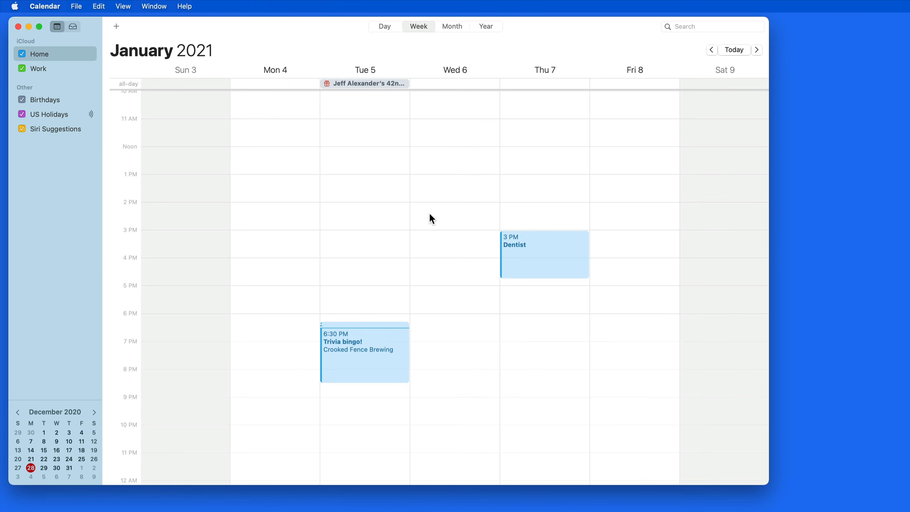
scroll(434, 258, "down", 3)
scroll(427, 314, "up", 1)
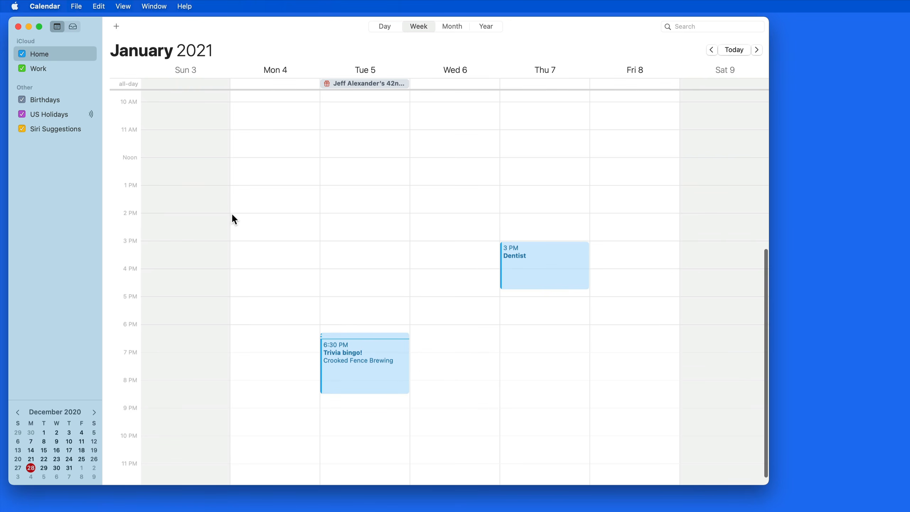
left_click_drag(232, 217, 251, 274)
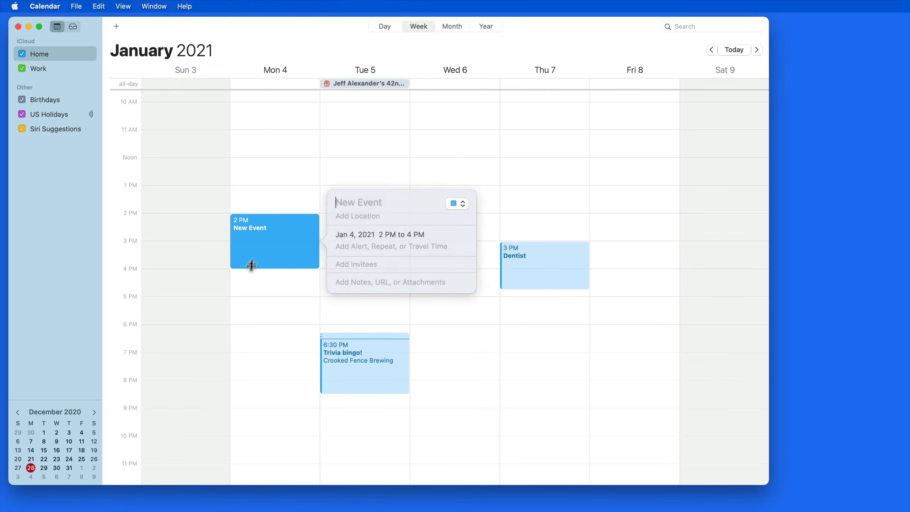
type("Staff")
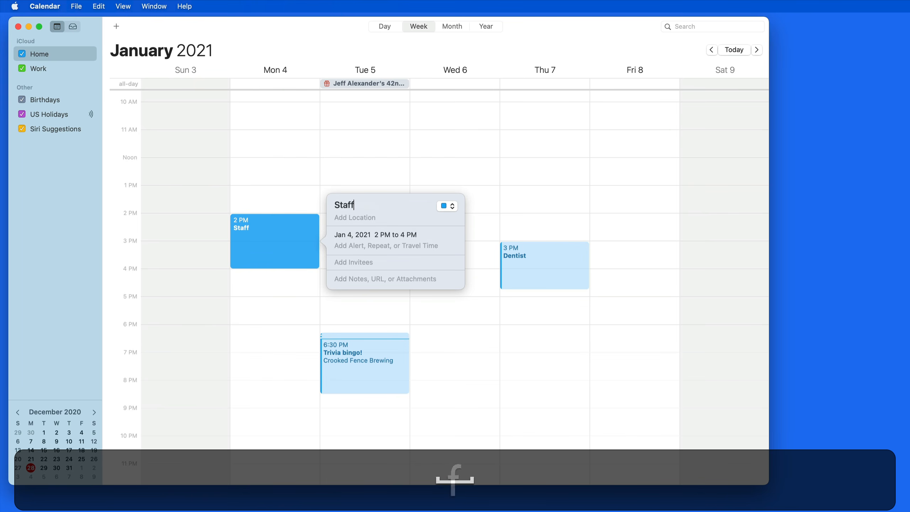
type(" Meeting")
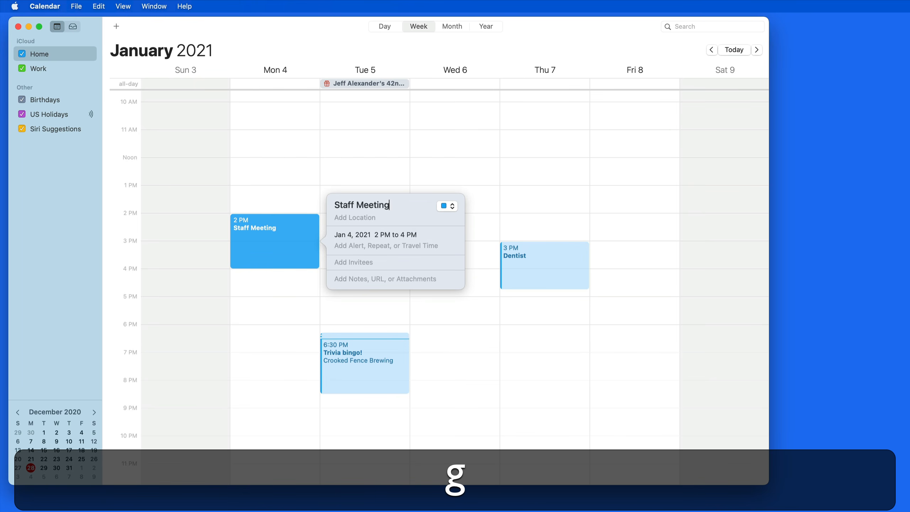
left_click(446, 205)
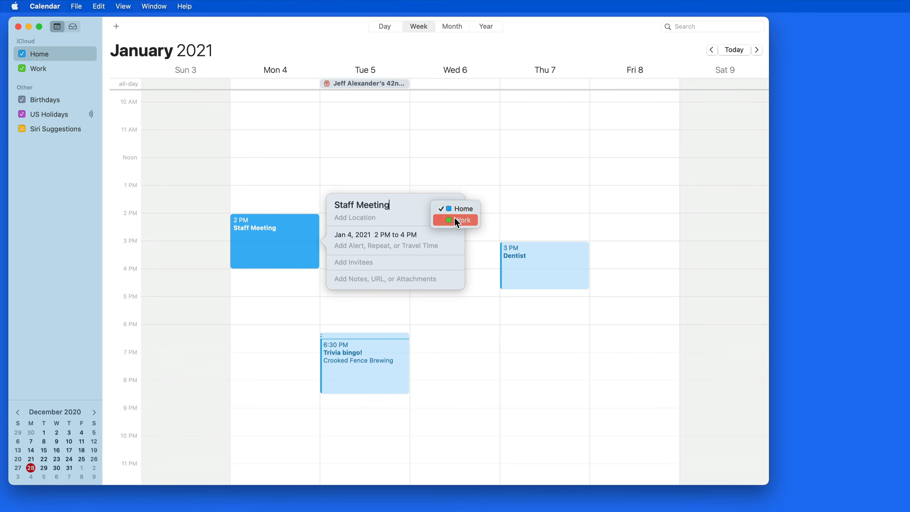
left_click(455, 220)
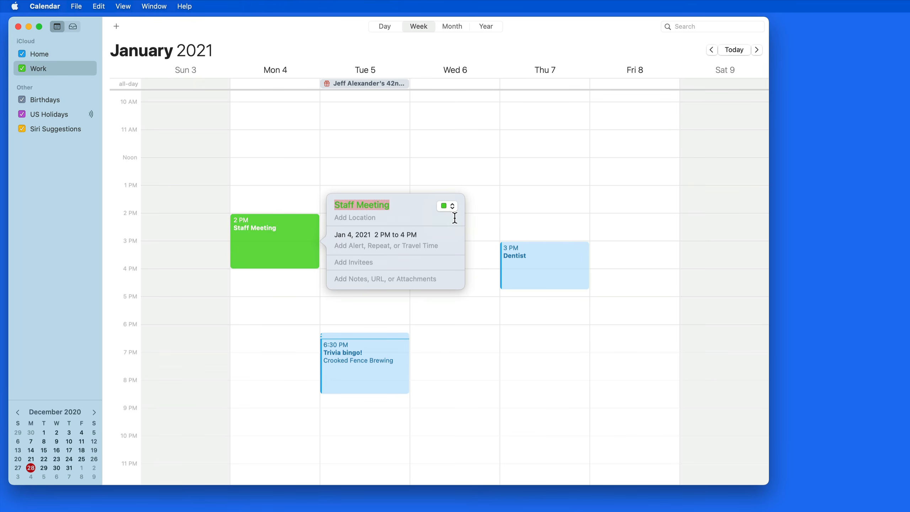
- In Day view, add a 5–7 PM test event on January 4, delete it, and return to Month view
left_click(383, 26)
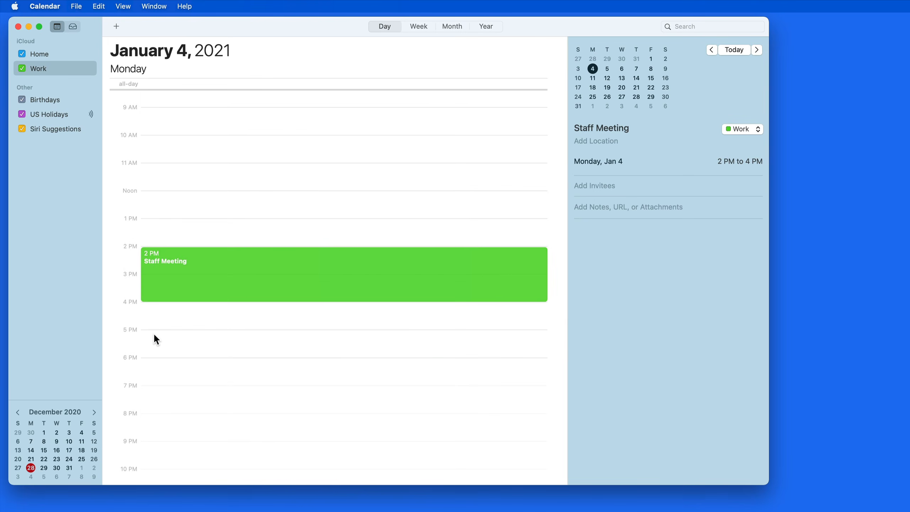
left_click_drag(153, 334, 161, 385)
left_click(191, 407)
left_click(205, 350)
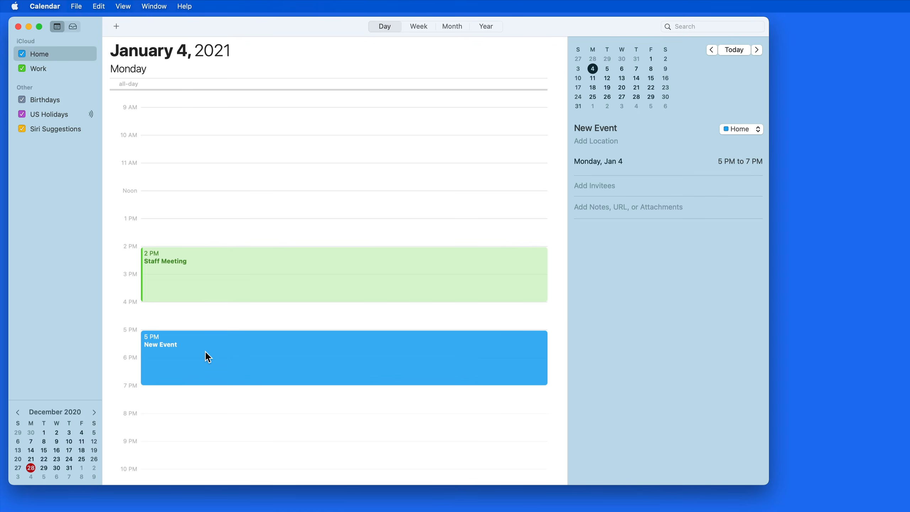
key("BackSpace")
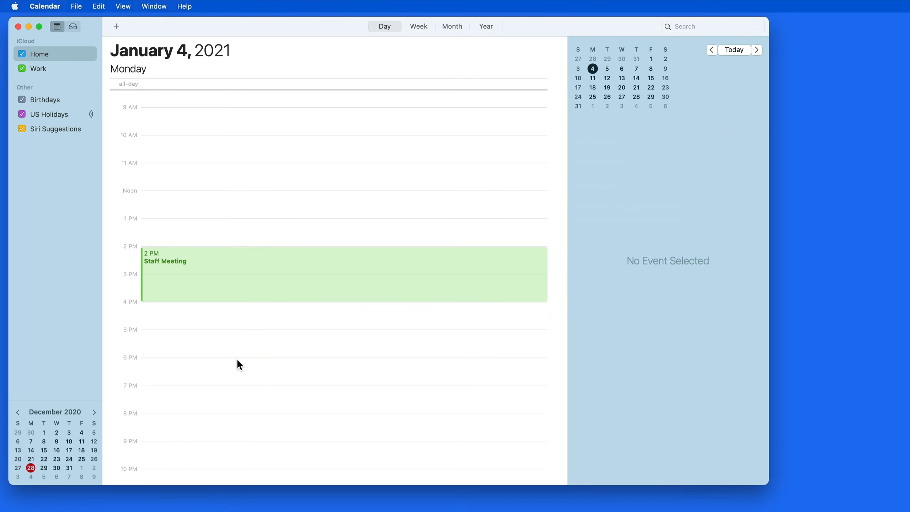
left_click(452, 28)
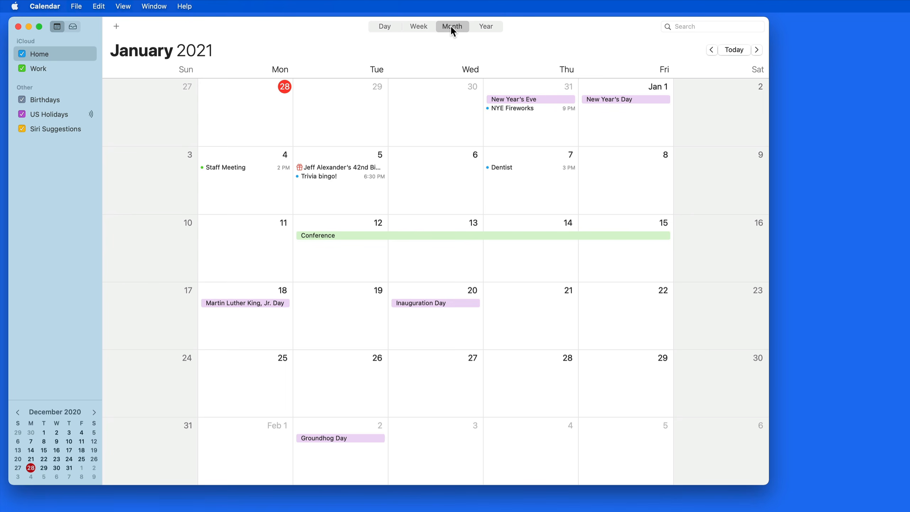
- Create Ski Weekend on Friday, January 22 and change its end date to January 25
double_click(633, 304)
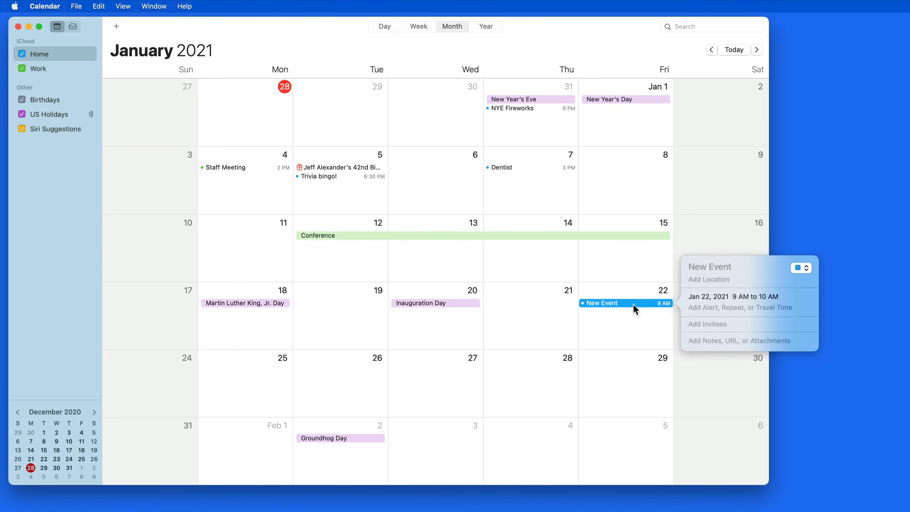
type("Ski Weekend")
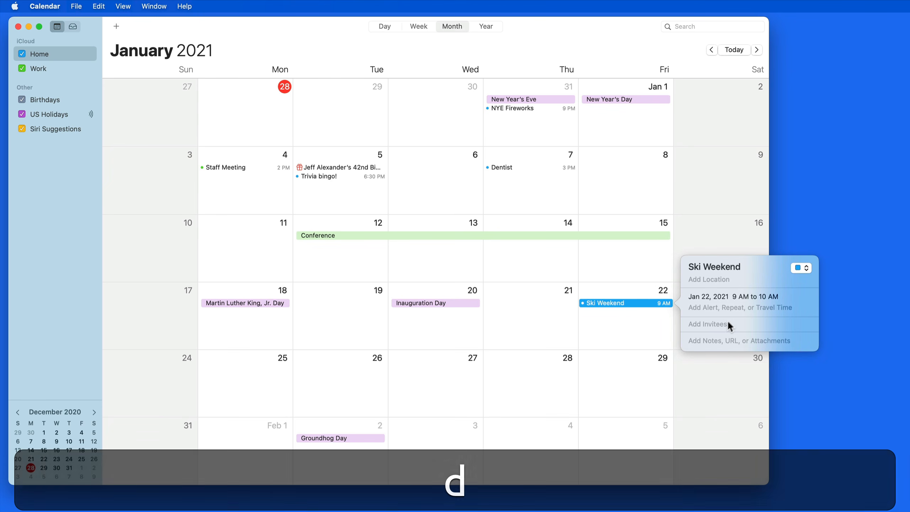
left_click(743, 299)
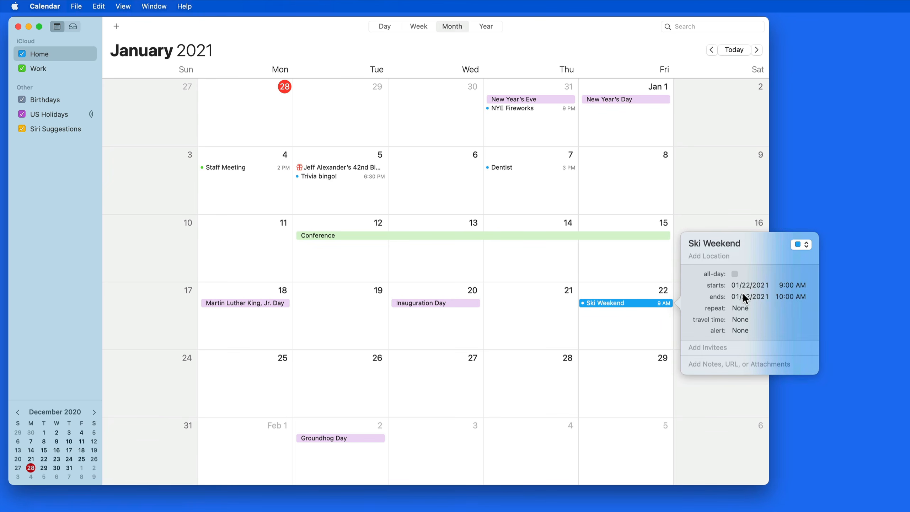
left_click(746, 296)
type("25")
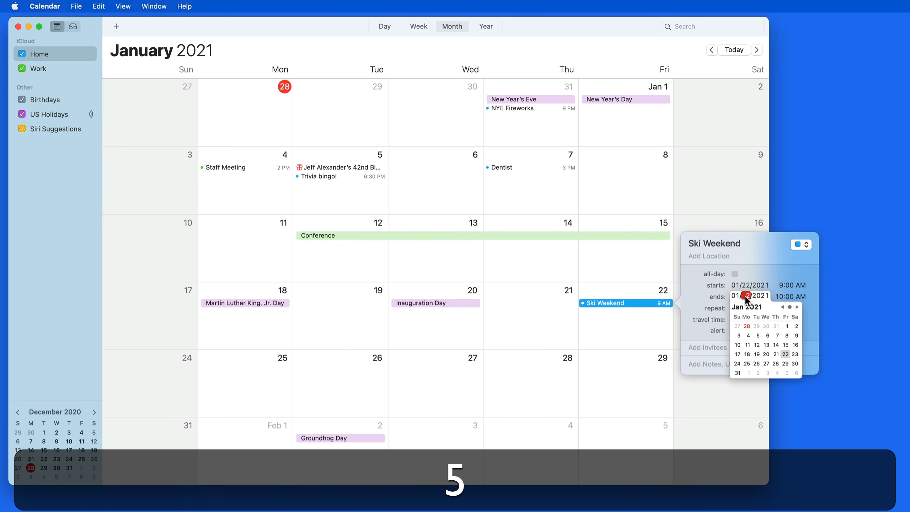
key("Return")
left_click(631, 326)
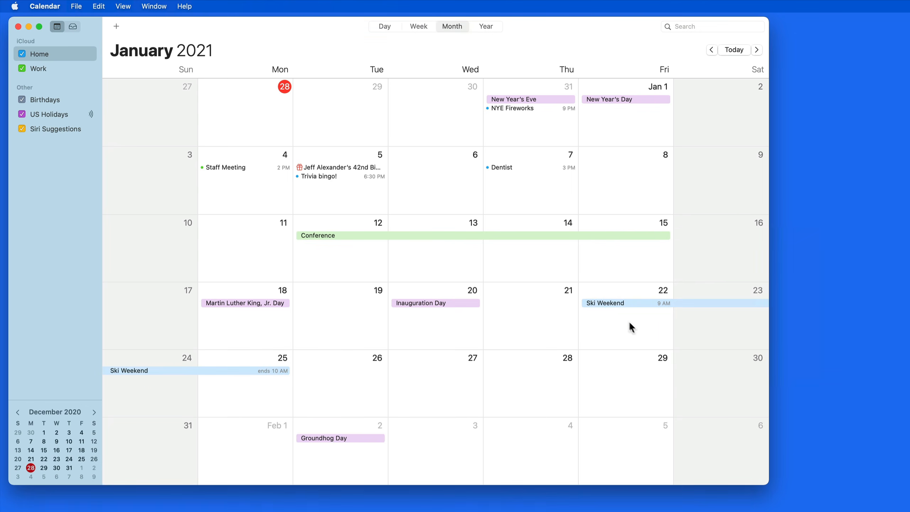
left_click(626, 303)
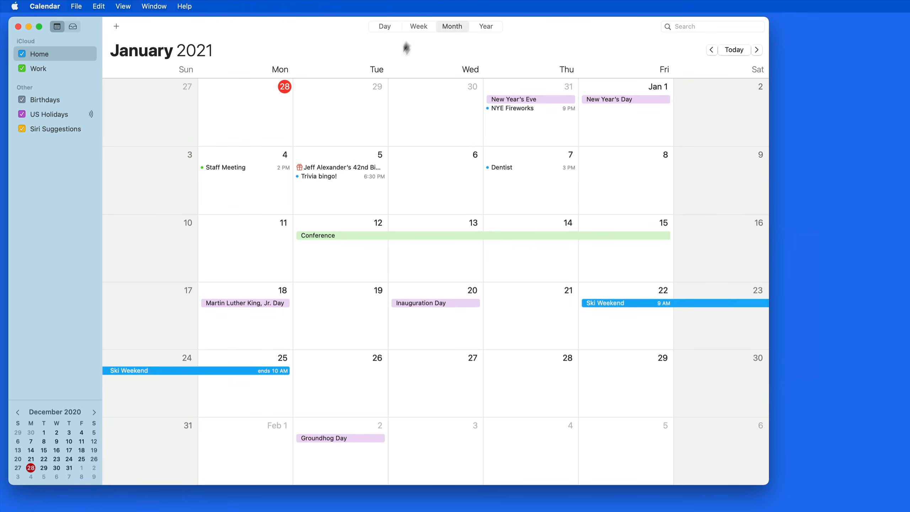
- Browse the week of January 17–23 and Friday Jan 22 in Week and Day views
left_click(417, 24)
scroll(438, 229, "right", 10)
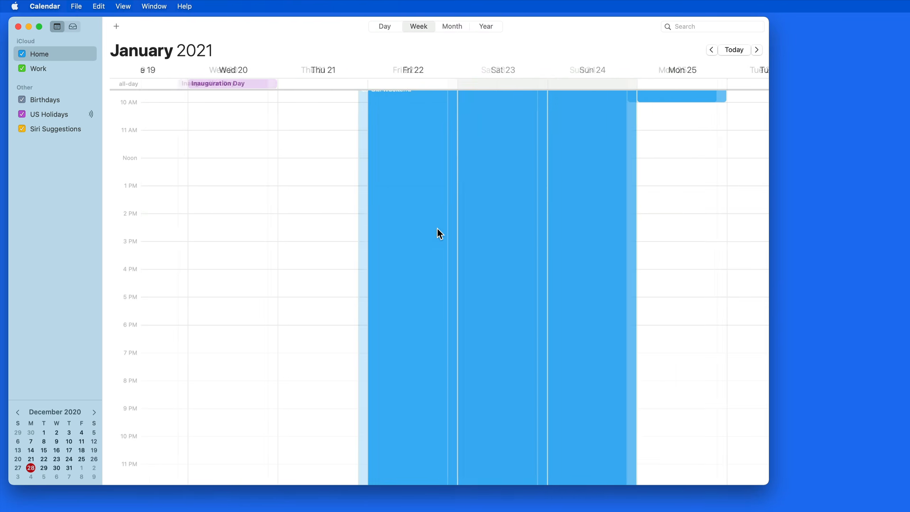
scroll(437, 229, "up", 1)
scroll(357, 183, "up", 3)
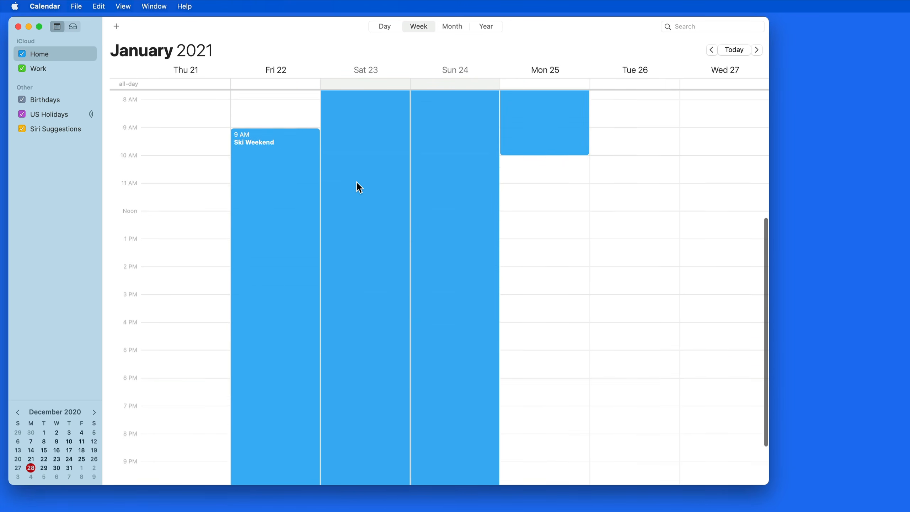
left_click(384, 26)
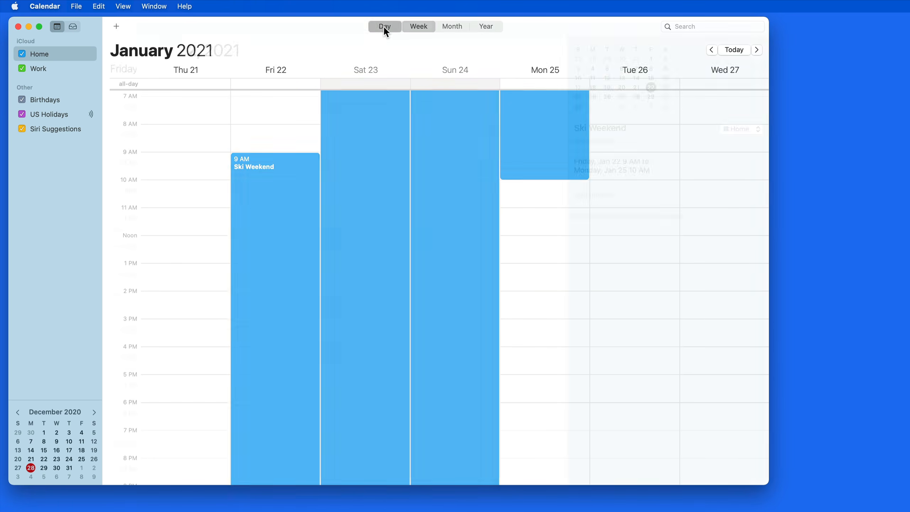
scroll(265, 257, "down", 3)
scroll(244, 268, "up", 10)
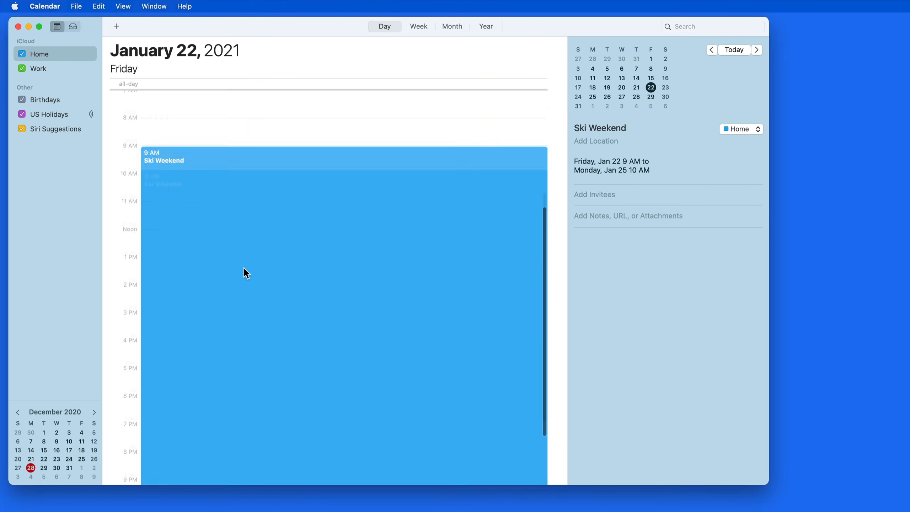
scroll(245, 267, "down", 8)
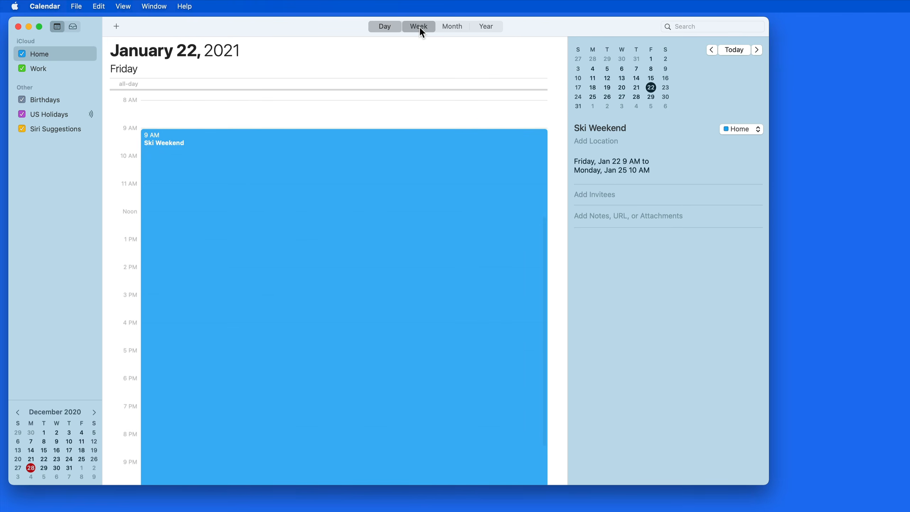
left_click(418, 26)
scroll(538, 208, "right", 5)
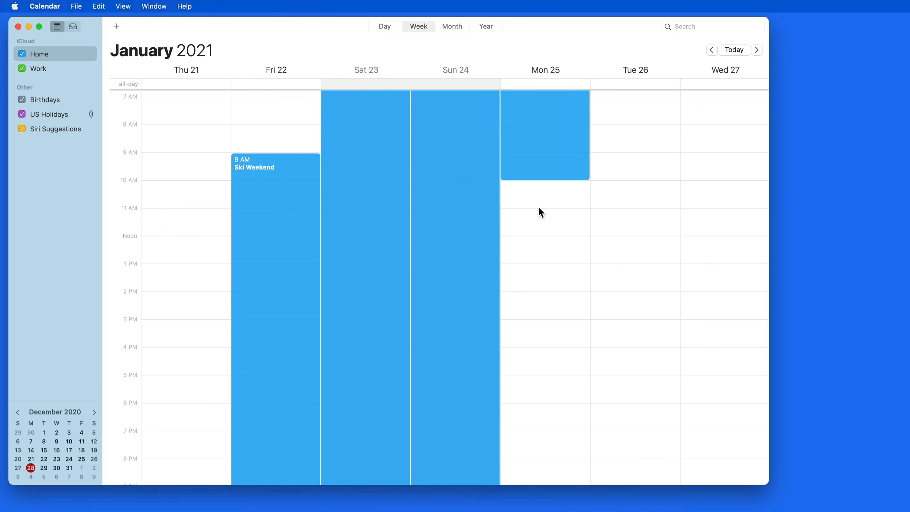
- Make Ski Weekend an all-day event through its Get Info details
right_click(286, 209)
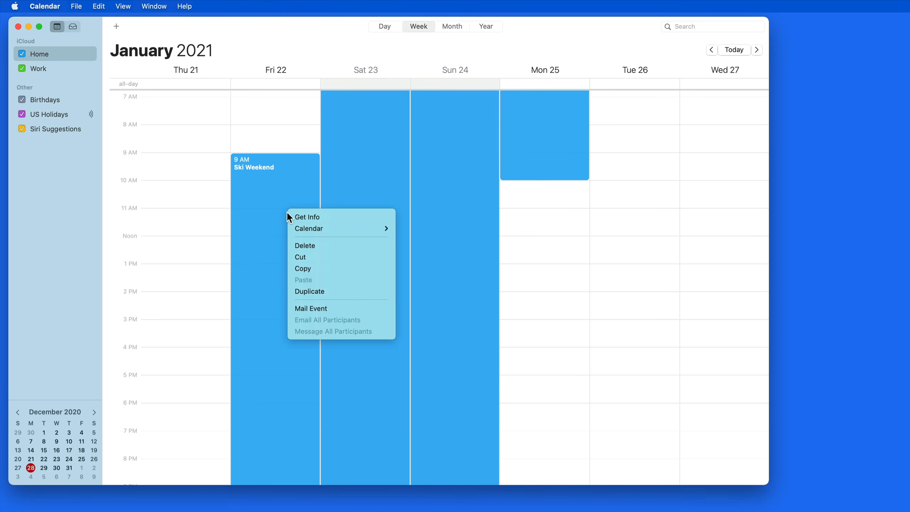
left_click(274, 193)
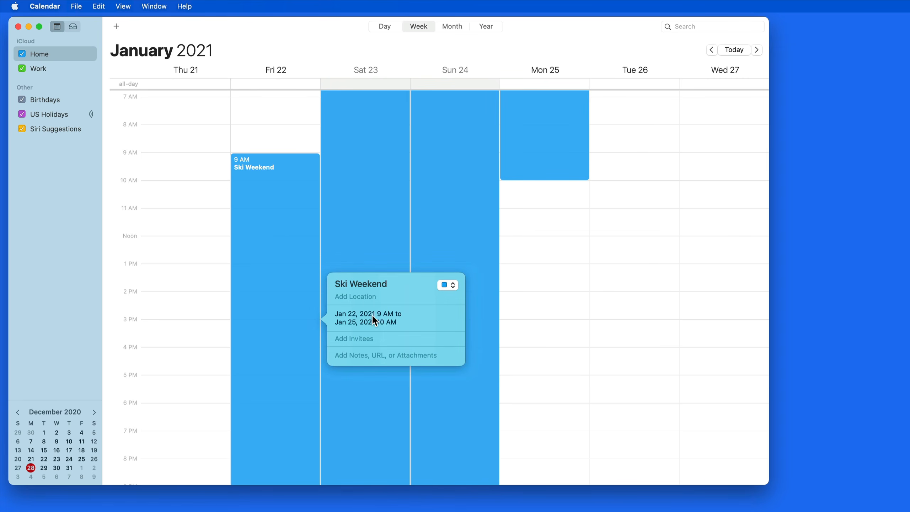
left_click(372, 314)
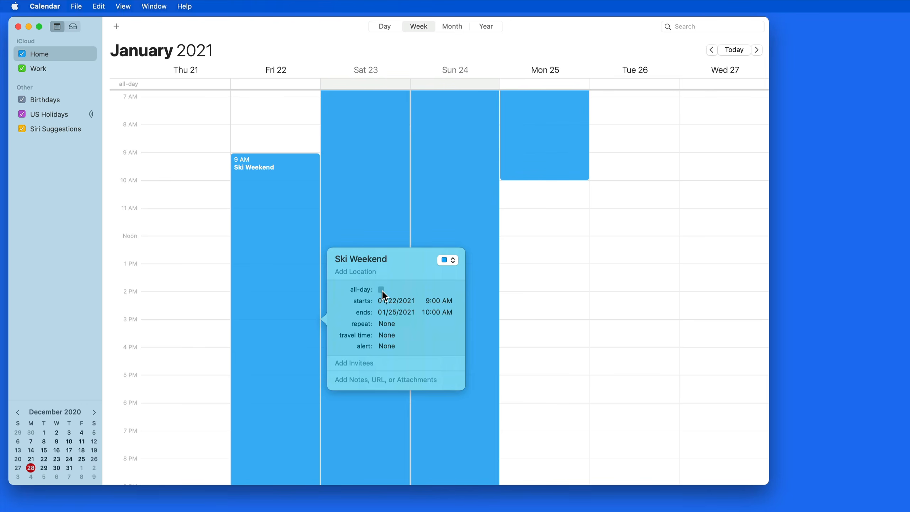
left_click(381, 289)
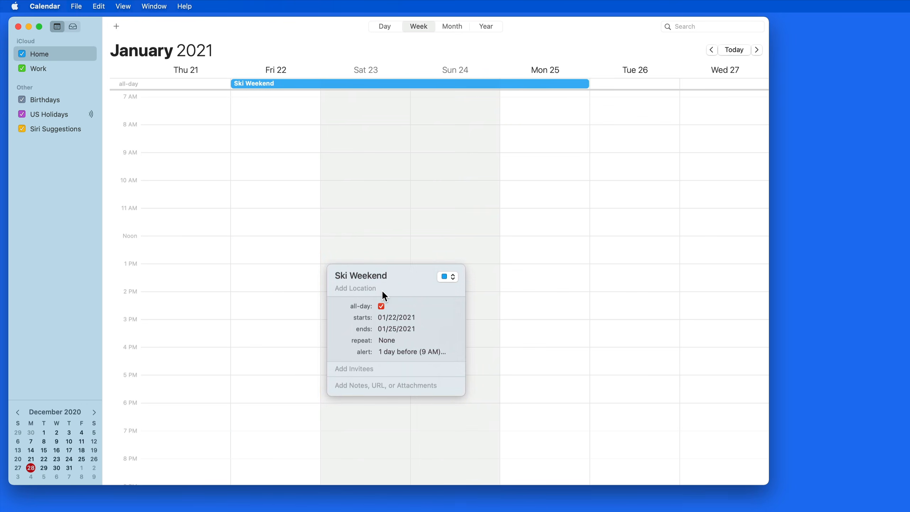
left_click(356, 245)
- Add Tubing Hill Reservation on Saturday Jan 23, 2–4 PM, then return to Month view
left_click(379, 25)
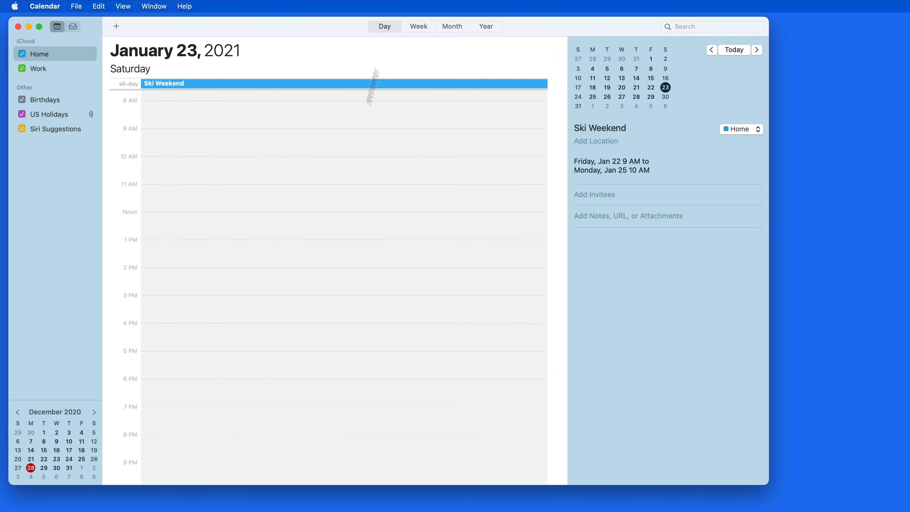
key("super+Left")
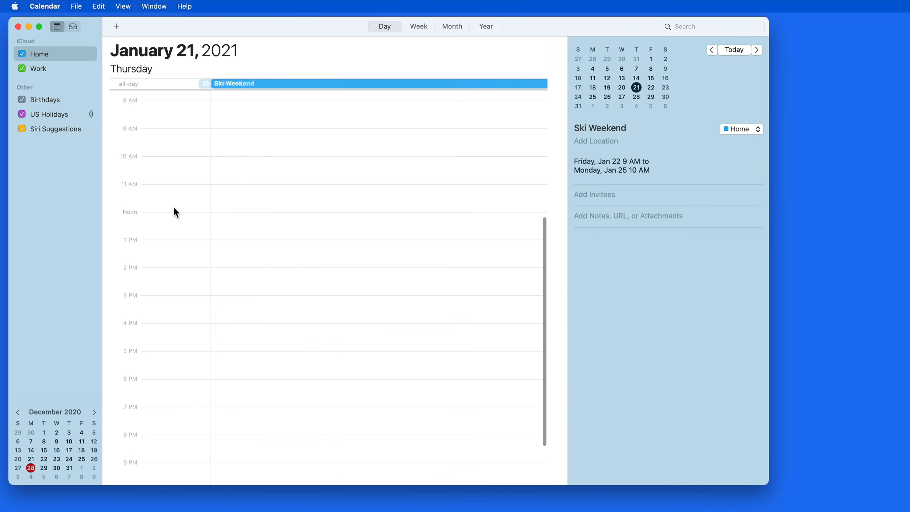
left_click(420, 28)
scroll(516, 145, "right", 5)
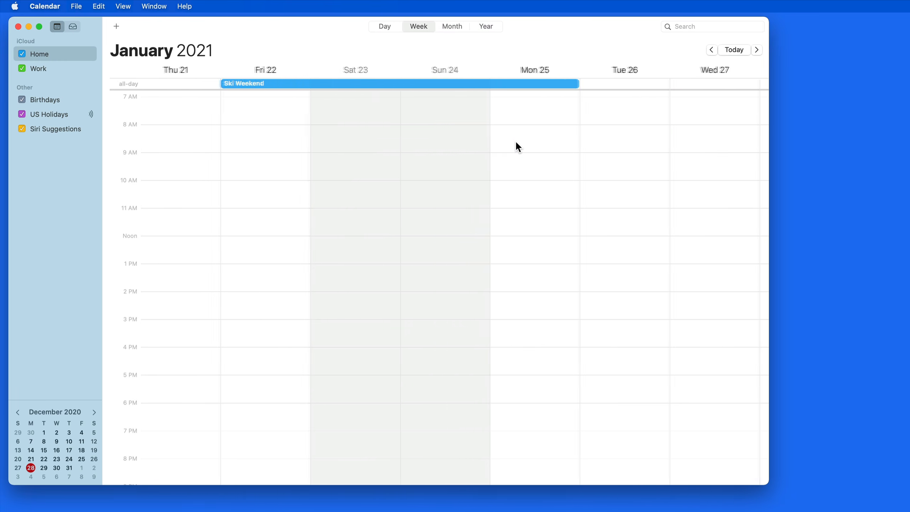
scroll(515, 145, "down", 3)
left_click_drag(345, 233, 354, 287)
type("Tubing Hill Reservation")
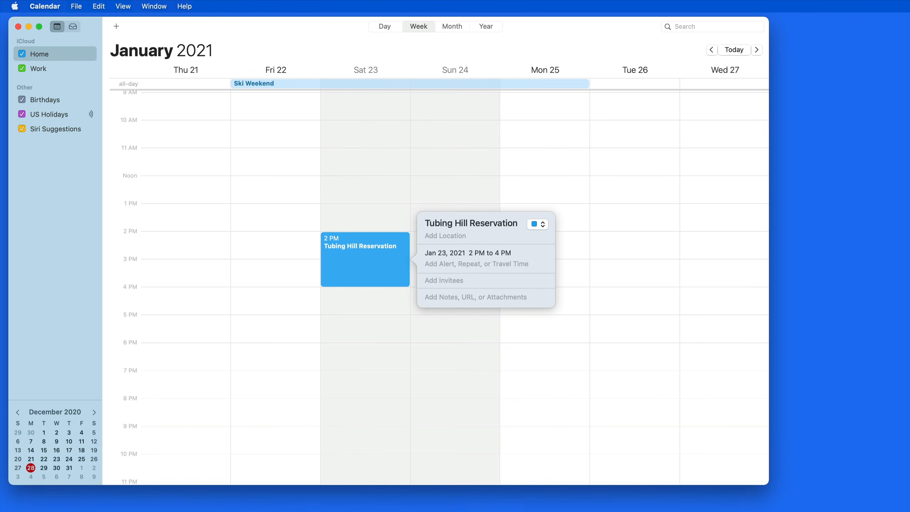
key("Return")
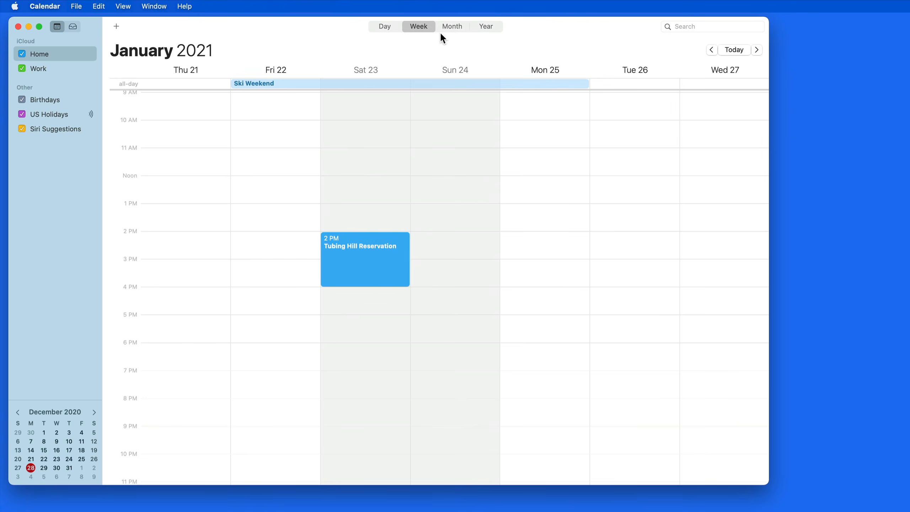
left_click(452, 27)
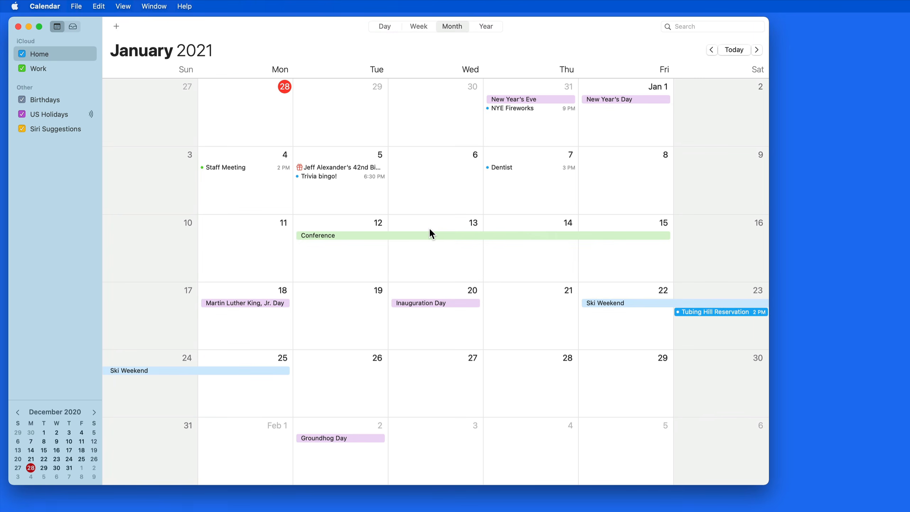
- Open the Home calendar's info and cancel without changes, then bring up the File menu
left_click(52, 68)
left_click(57, 54)
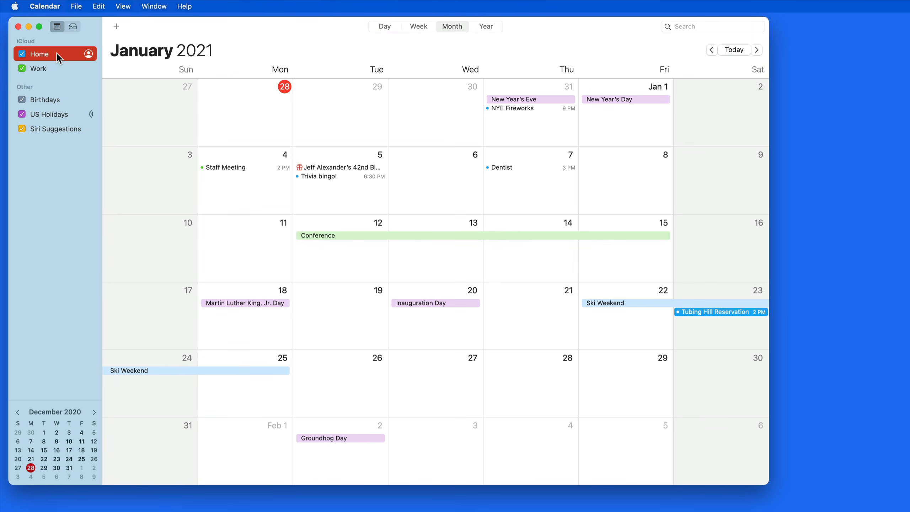
right_click(57, 53)
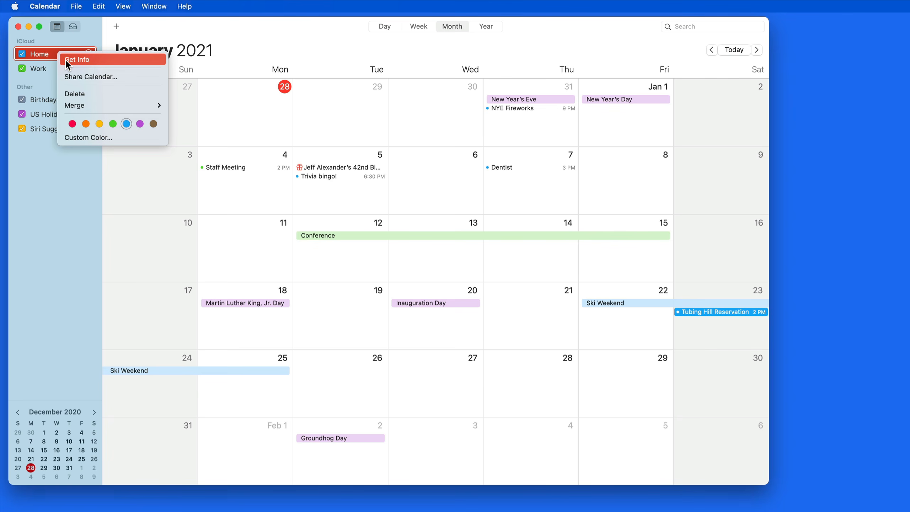
left_click(67, 60)
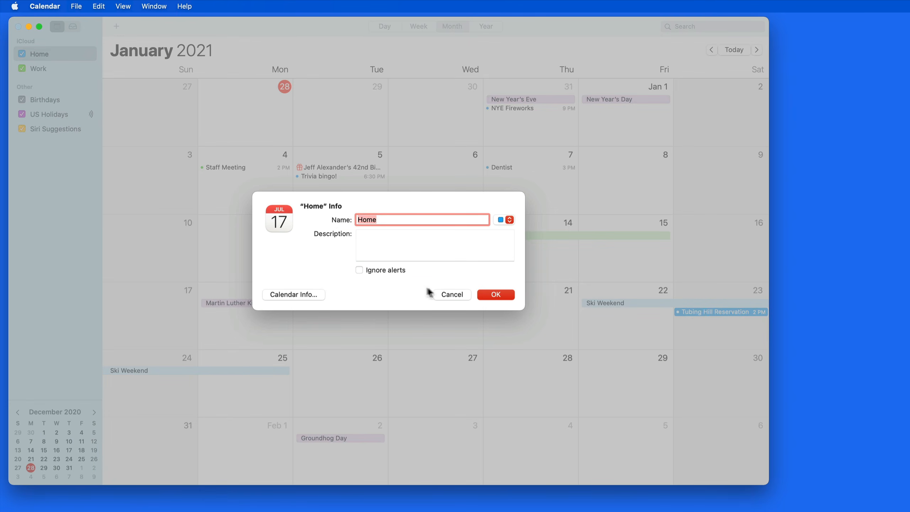
left_click(451, 294)
right_click(58, 54)
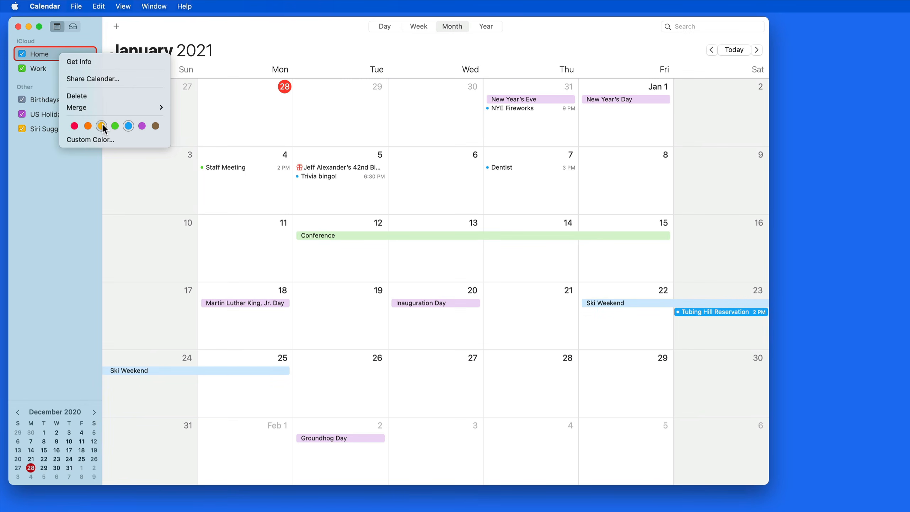
left_click(41, 202)
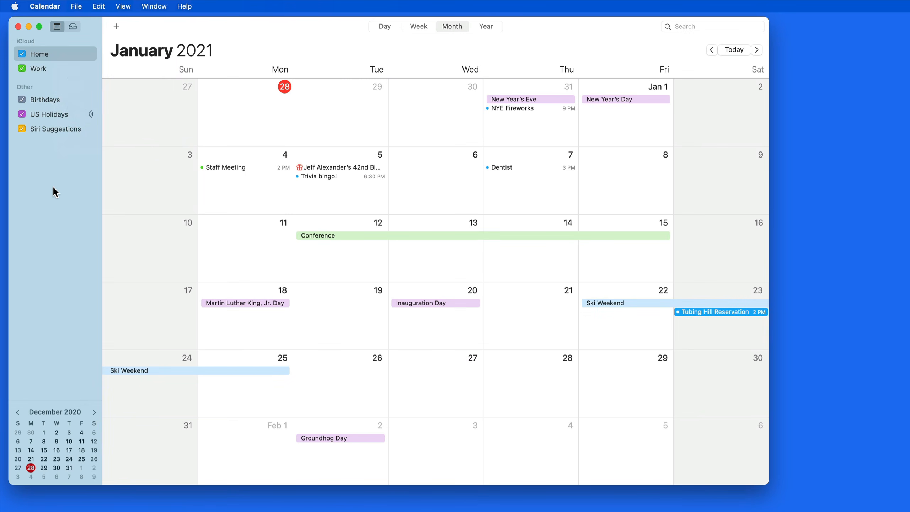
left_click(76, 6)
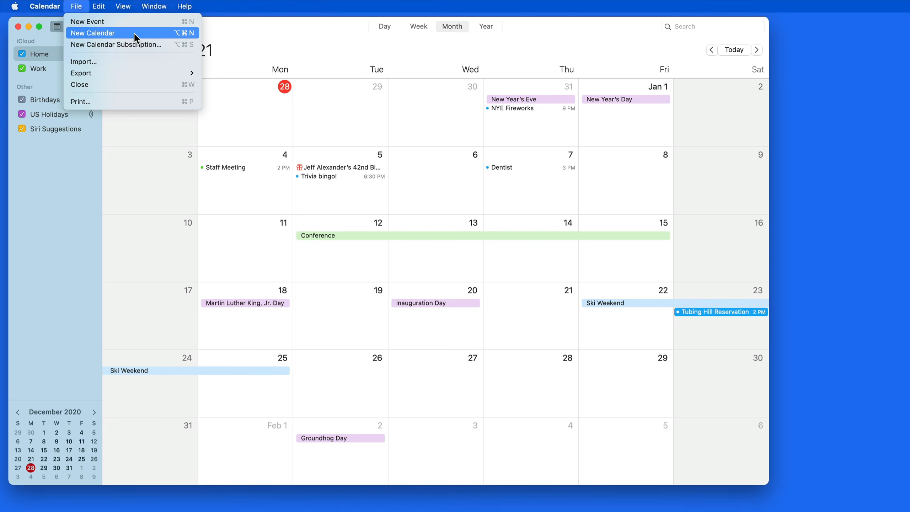
- Create a new calendar named Travel and colour it red
left_click(133, 32)
key("BackSpace")
type("Travel")
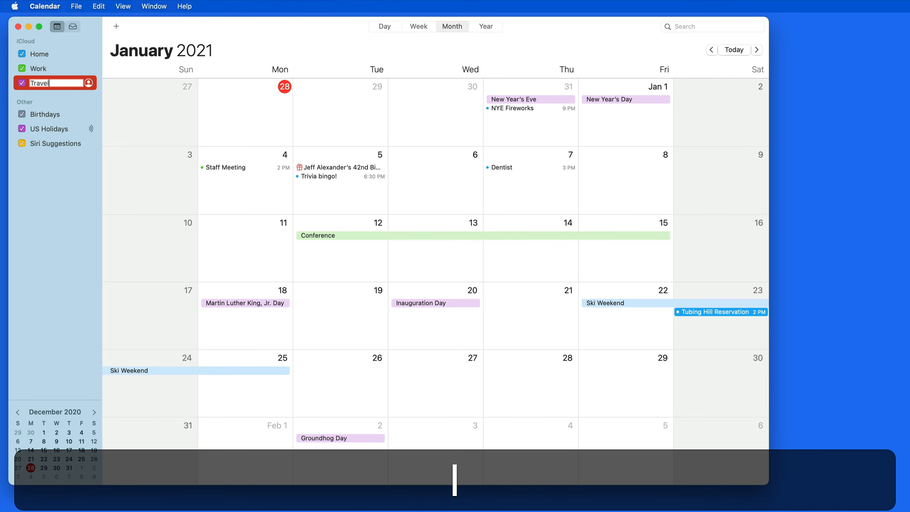
key("Return")
right_click(35, 83)
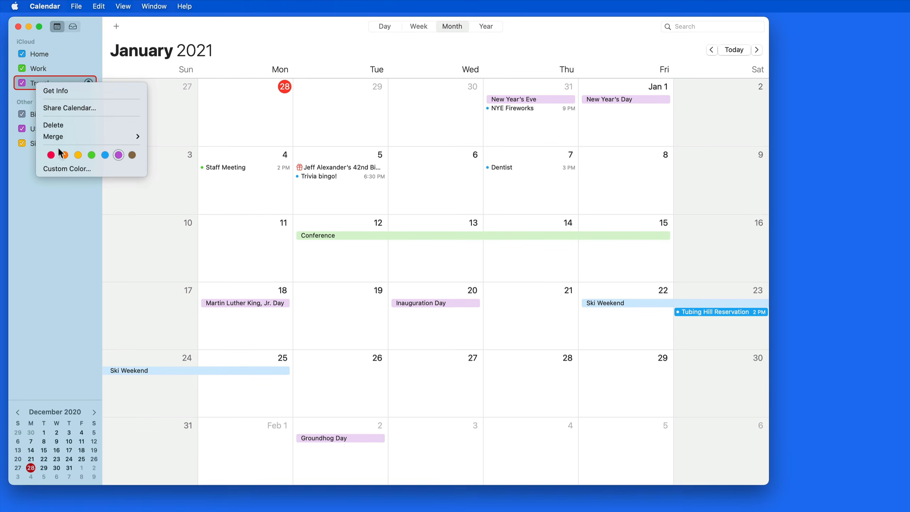
left_click(51, 156)
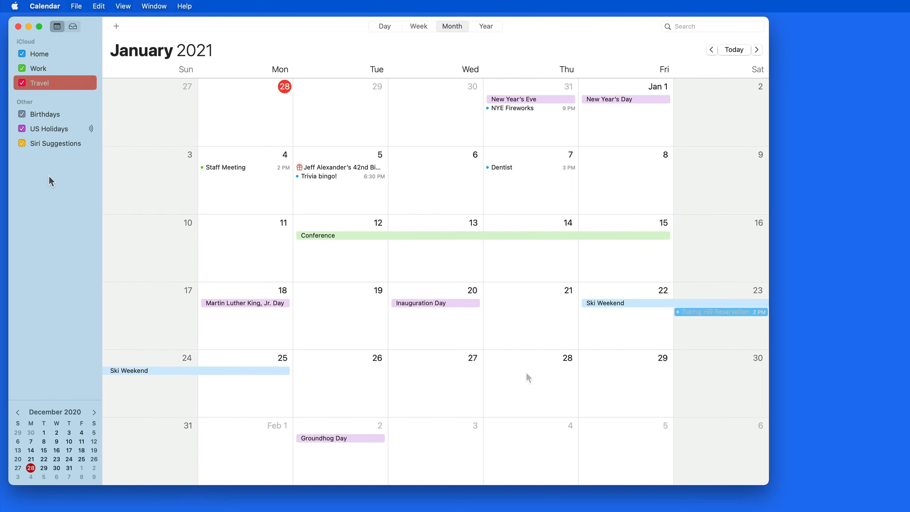
- Add 'New travel event' on January 28 and assign it to the Travel calendar
double_click(527, 374)
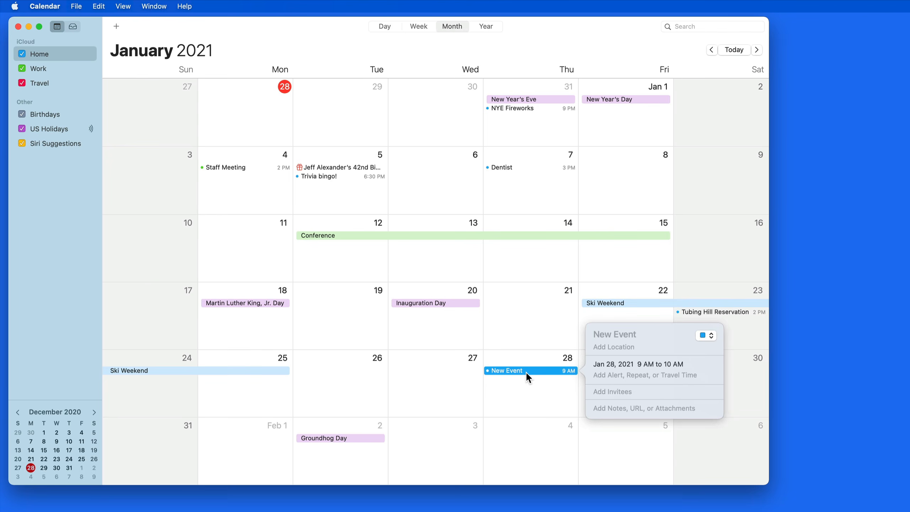
type("New tr")
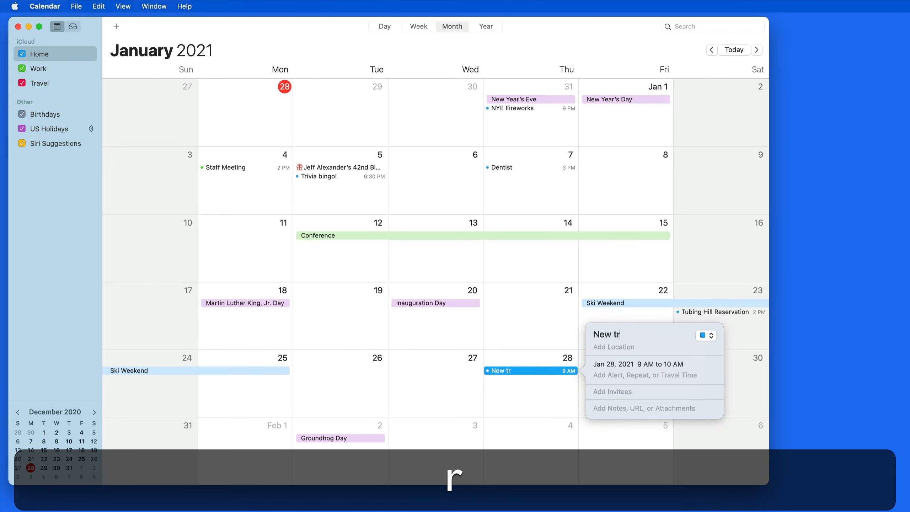
type("avel event")
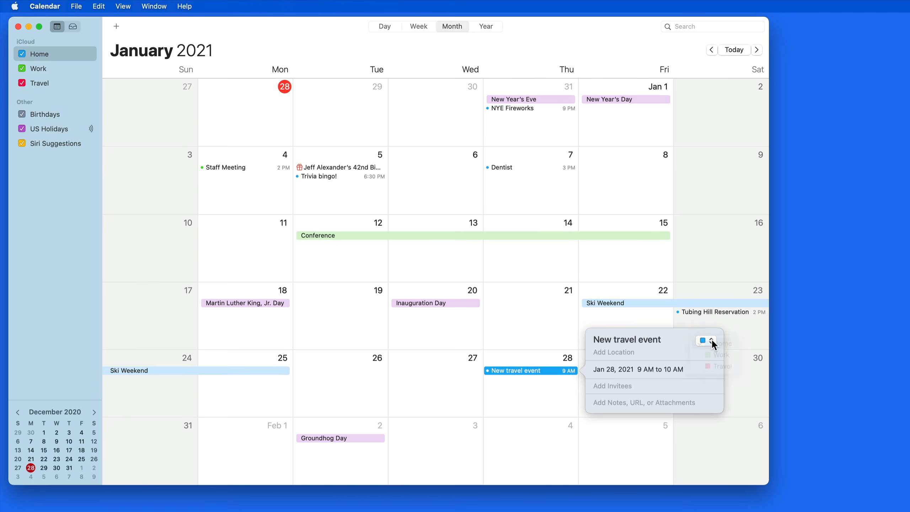
left_click(711, 338)
left_click(726, 367)
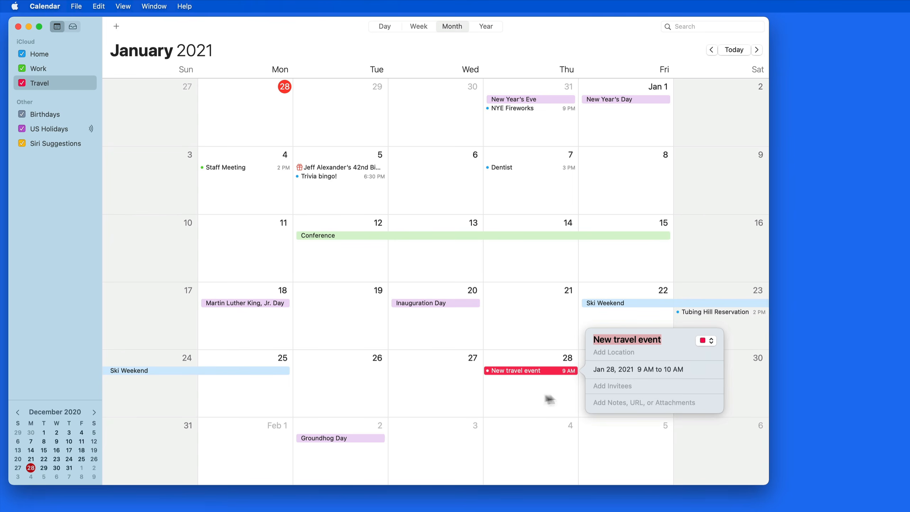
left_click(528, 394)
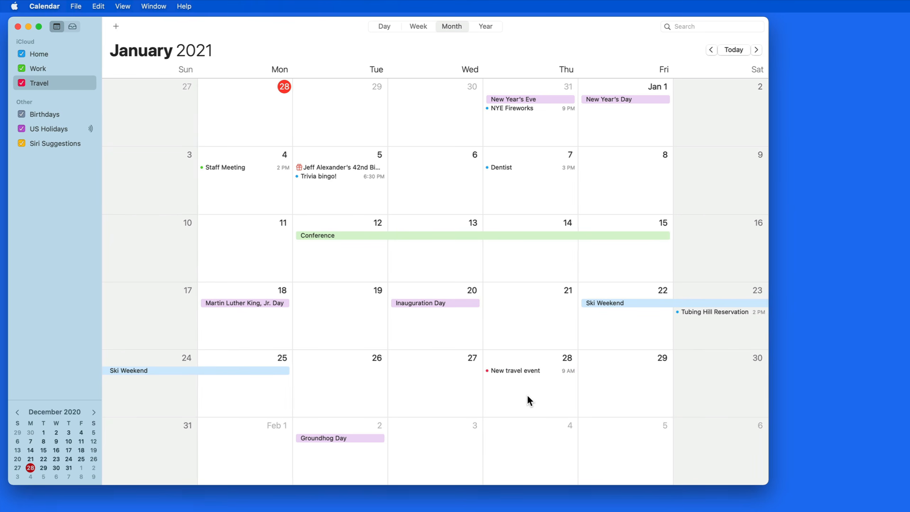
- Move Ski Weekend and Tubing Hill Reservation into the Travel calendar
double_click(619, 304)
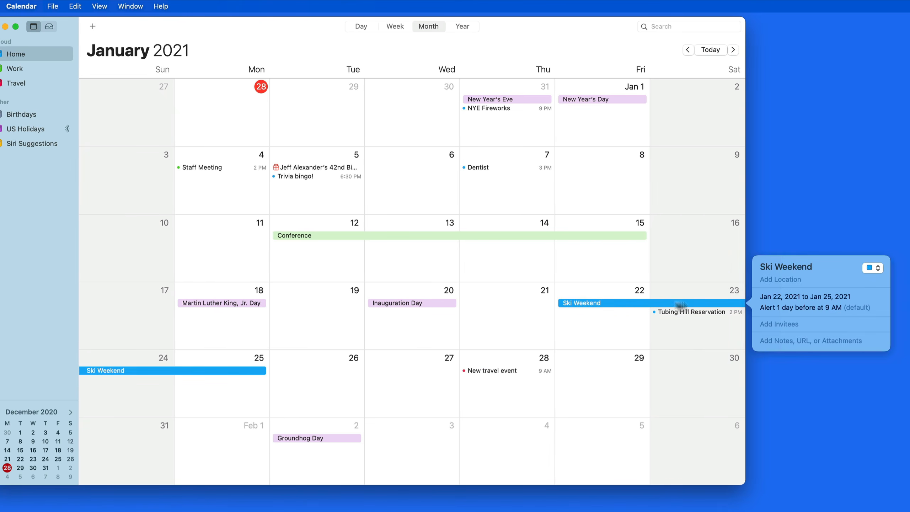
left_click(872, 268)
left_click(883, 294)
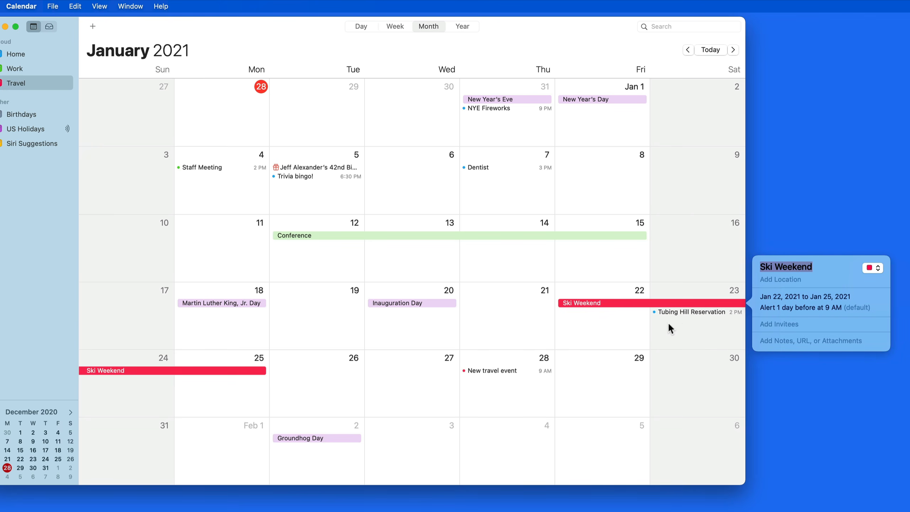
left_click(679, 313)
right_click(680, 310)
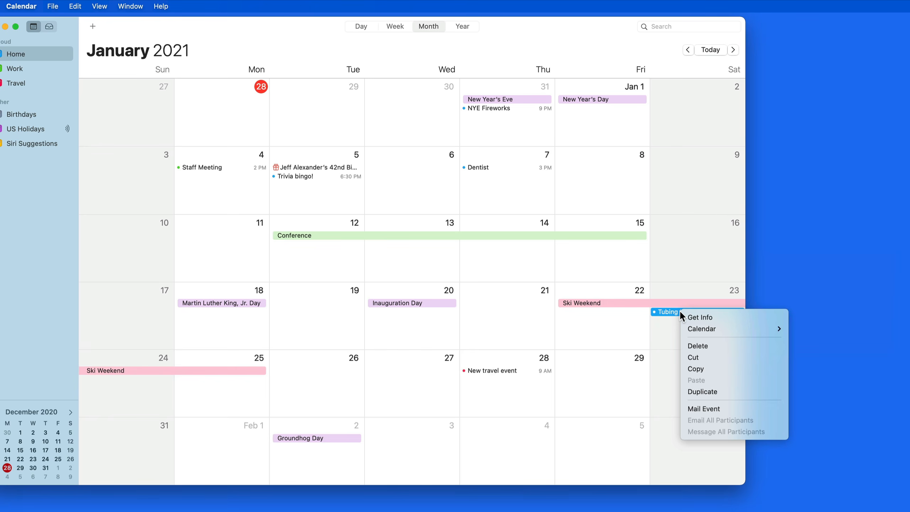
mouse_move(685, 327)
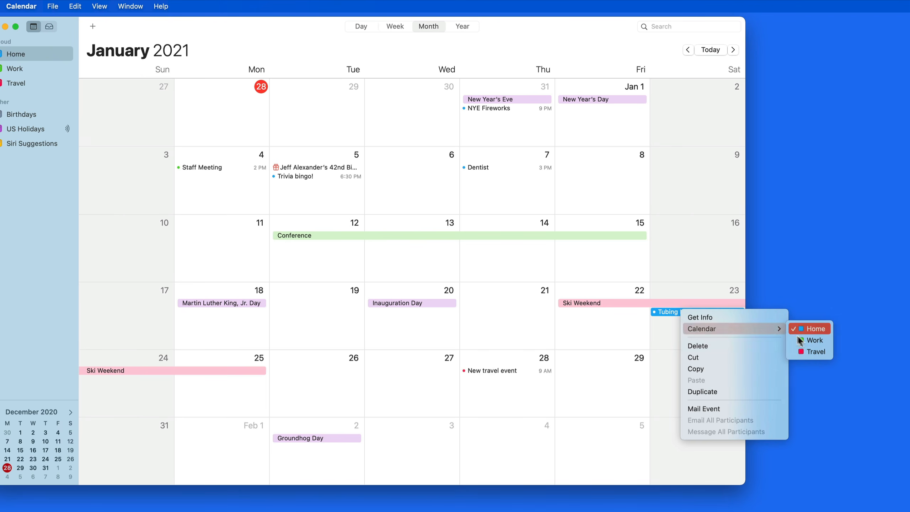
left_click(810, 351)
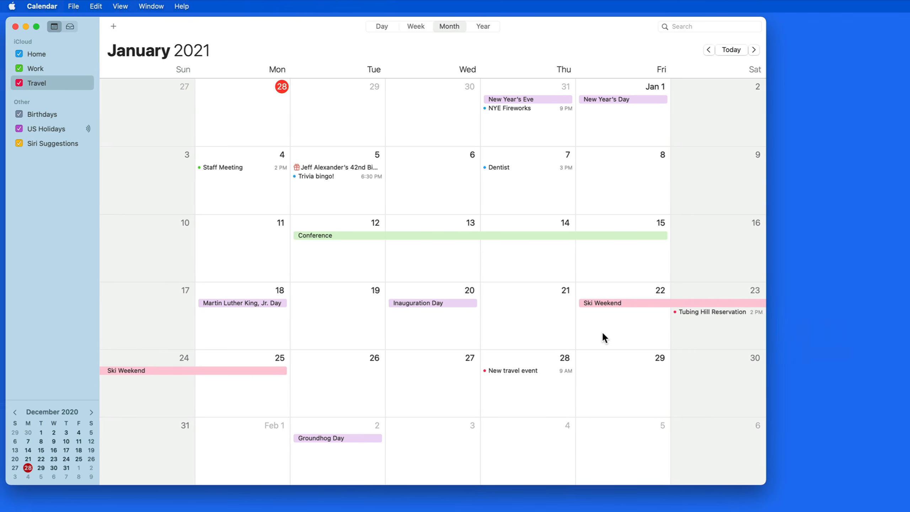
- Toggle the Travel, Work and US Holidays calendars off and back on
left_click(22, 83)
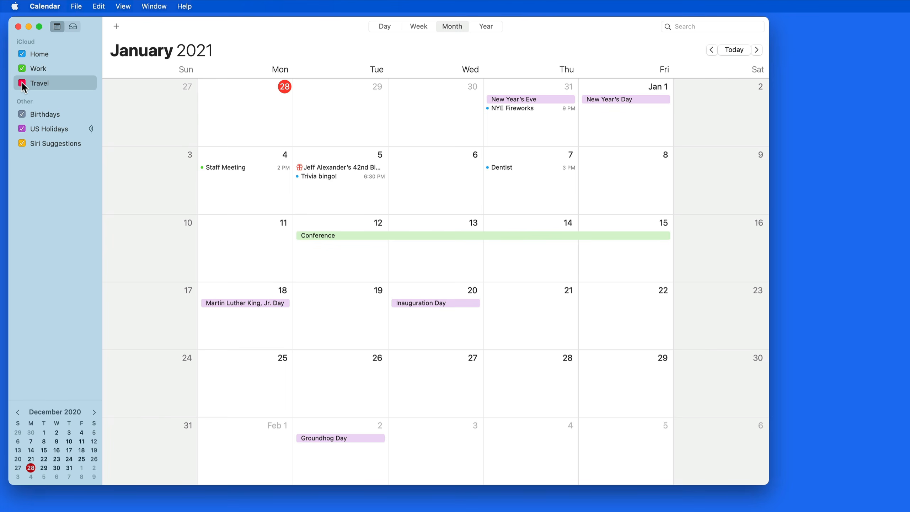
left_click(22, 83)
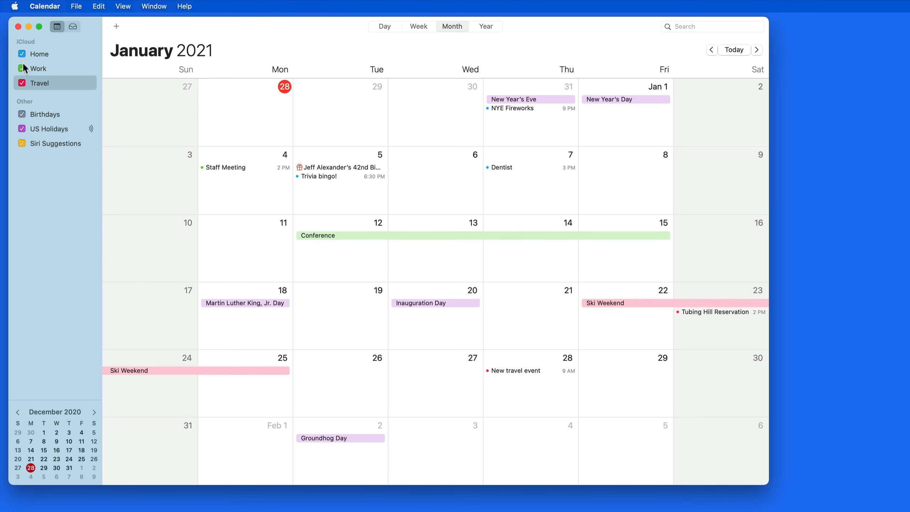
left_click(22, 70)
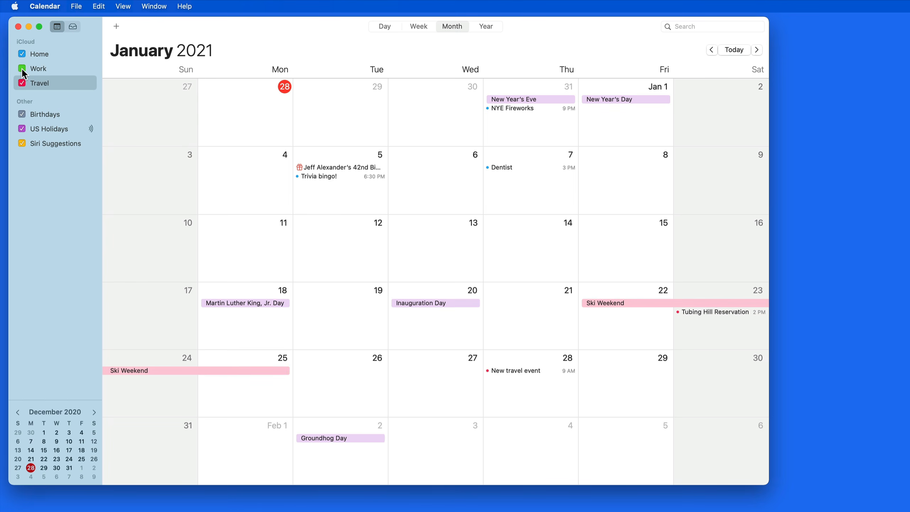
left_click(21, 69)
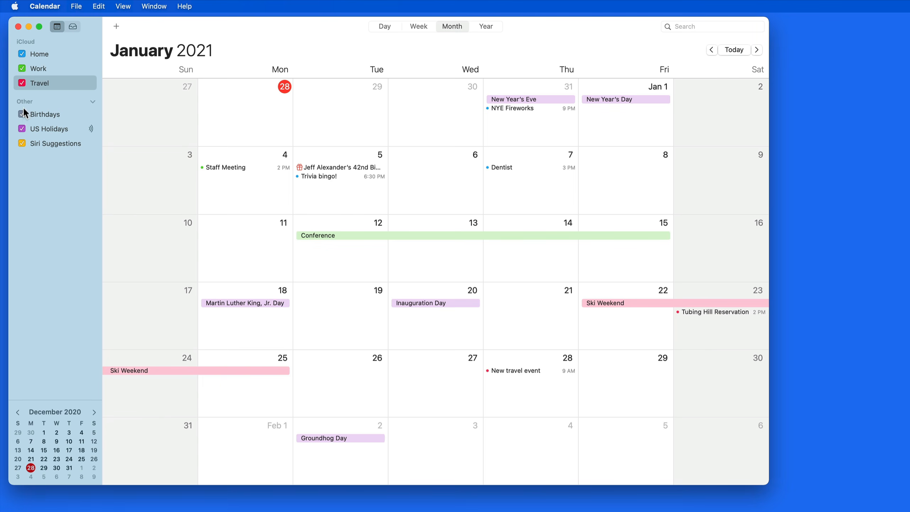
left_click(22, 129)
left_click(22, 128)
- View the Travel calendar's options without merging, then select the Home calendar
right_click(39, 82)
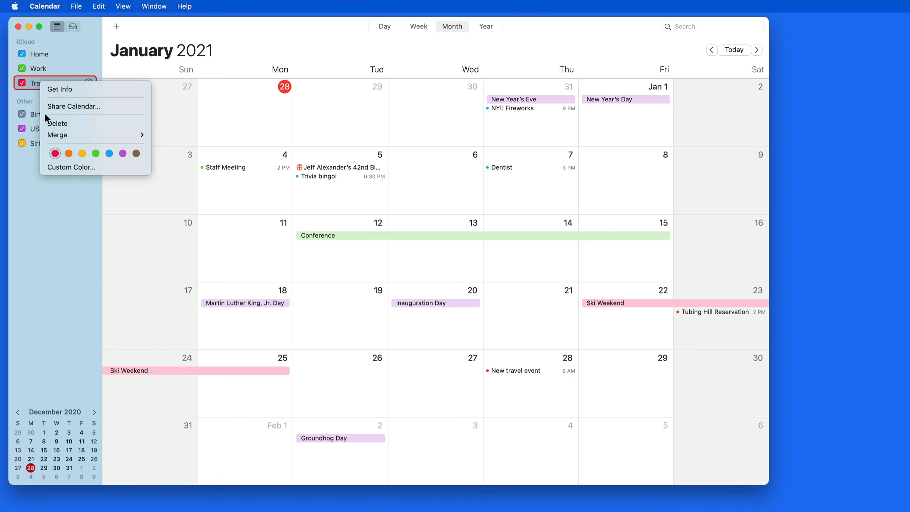
mouse_move(48, 132)
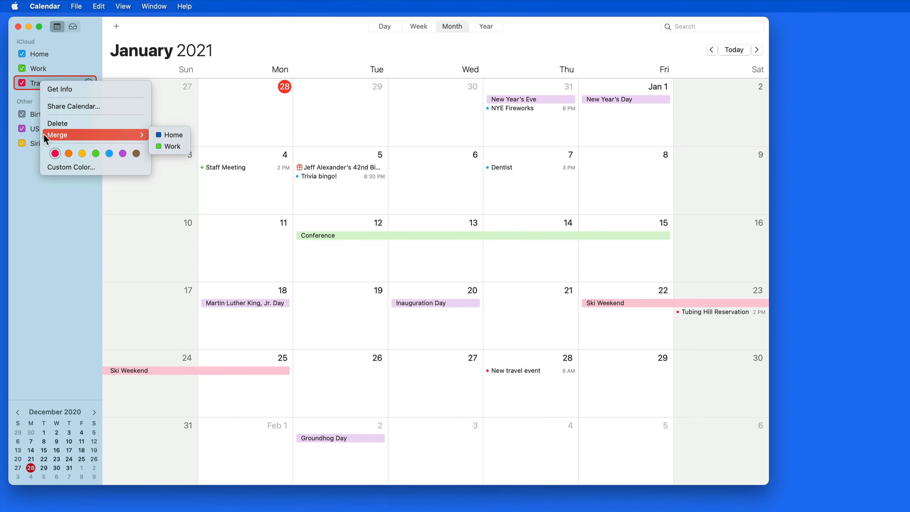
left_click(52, 207)
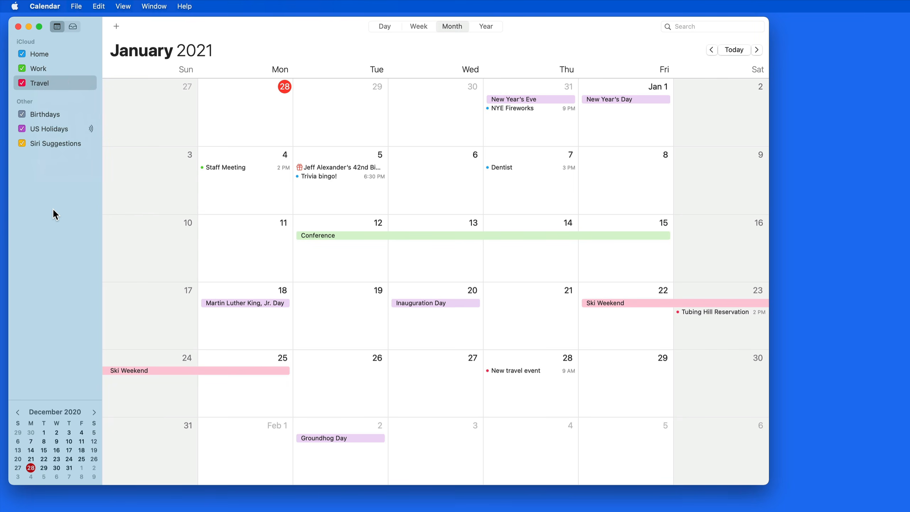
left_click(60, 54)
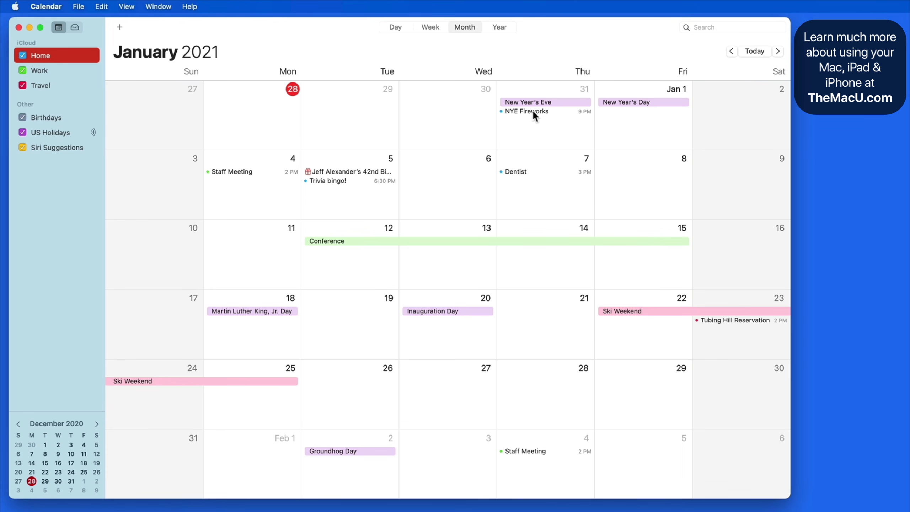
- Set NYE Fireworks' location to Ann Morrison Park and preview it in Maps
double_click(533, 110)
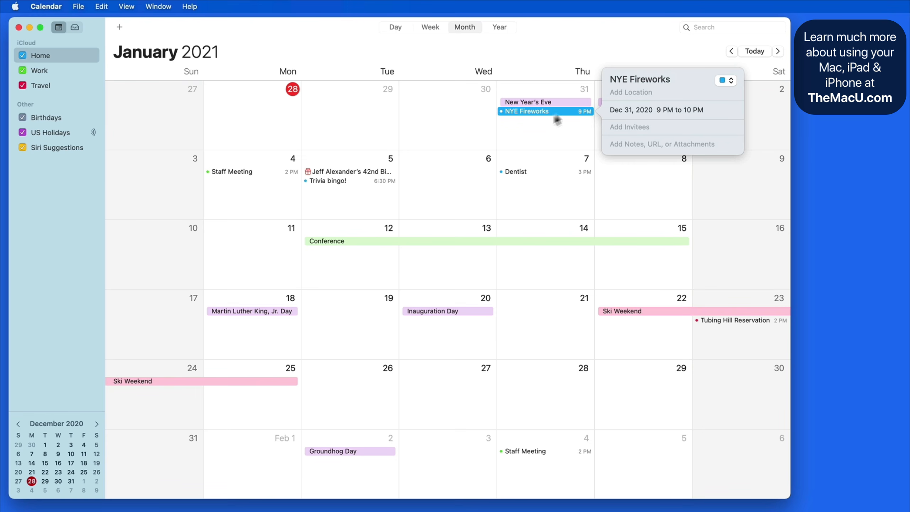
left_click(660, 95)
type("Jeff")
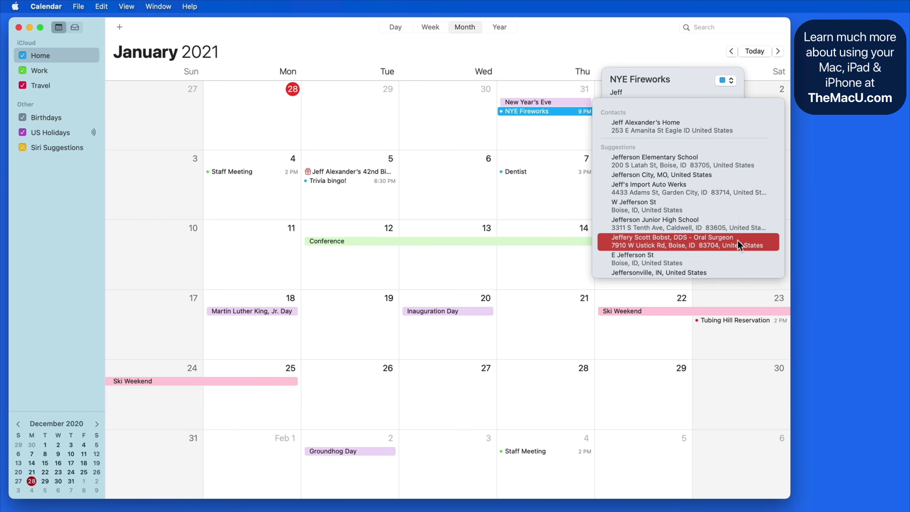
double_click(658, 89)
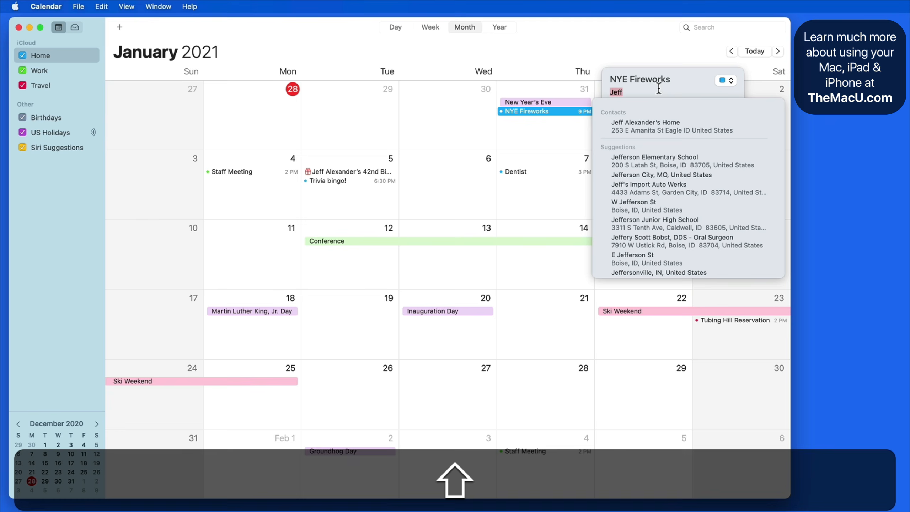
type("Ann Morriso")
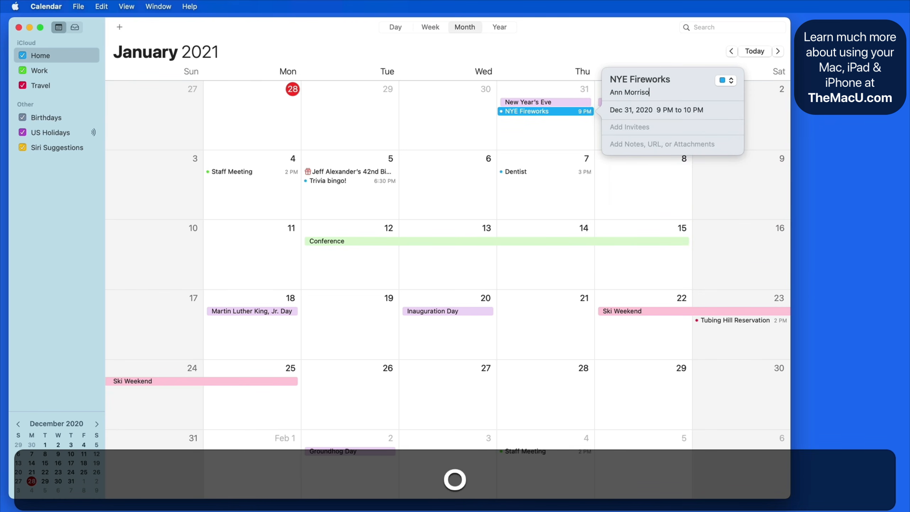
type("n")
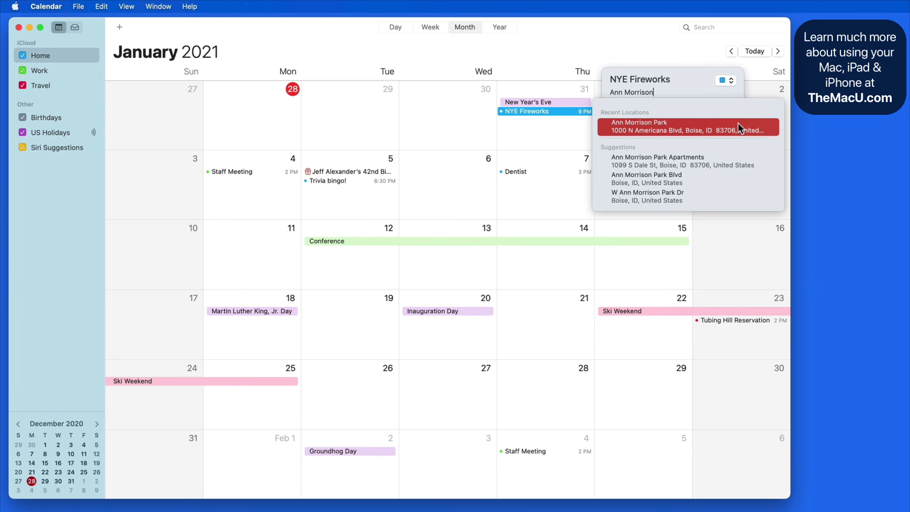
left_click(738, 123)
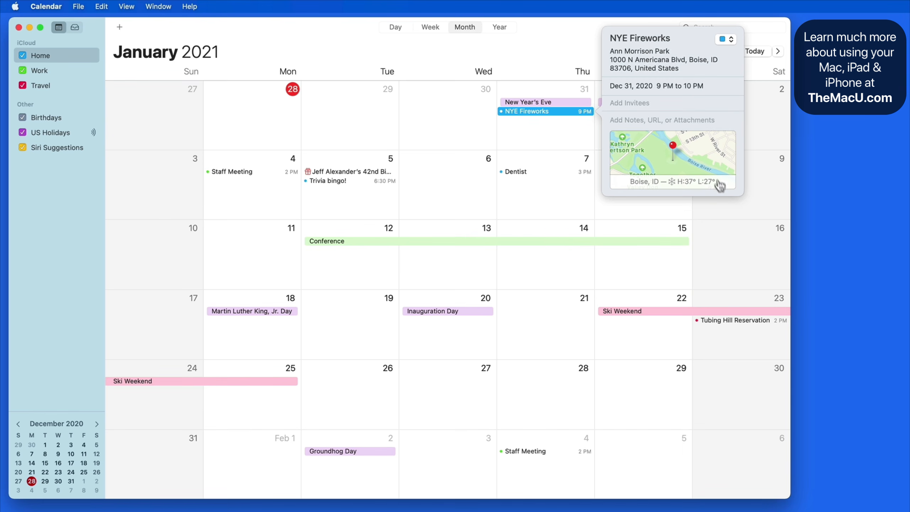
left_click(706, 160)
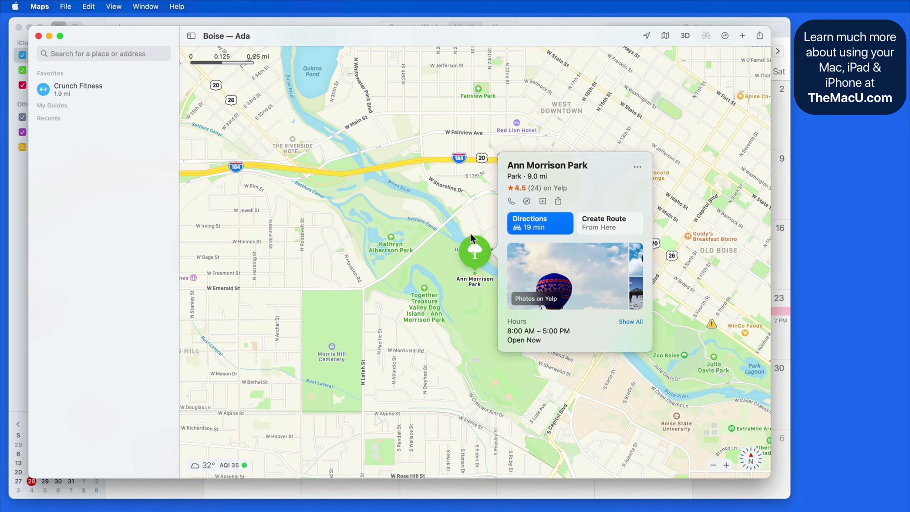
left_click(38, 36)
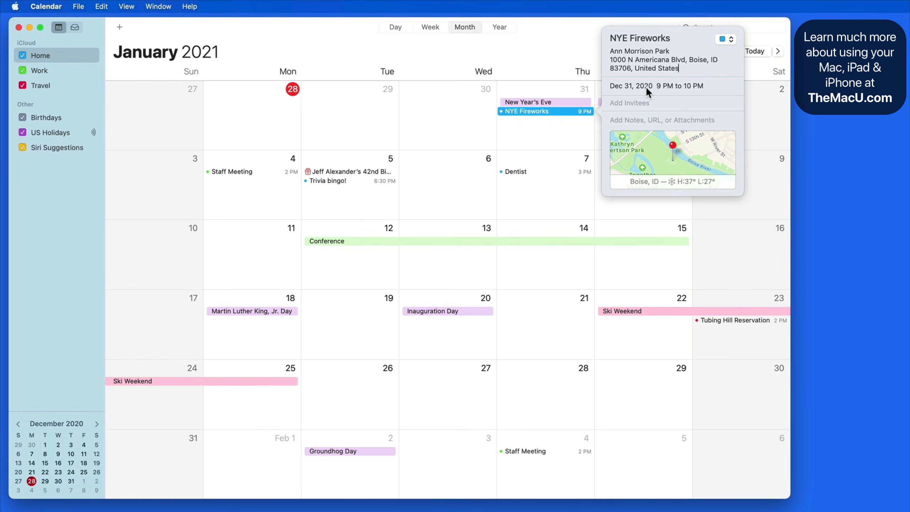
- Give NYE Fireworks a 21-minute driving travel time from Home and a 15-minute-before alert
left_click(646, 86)
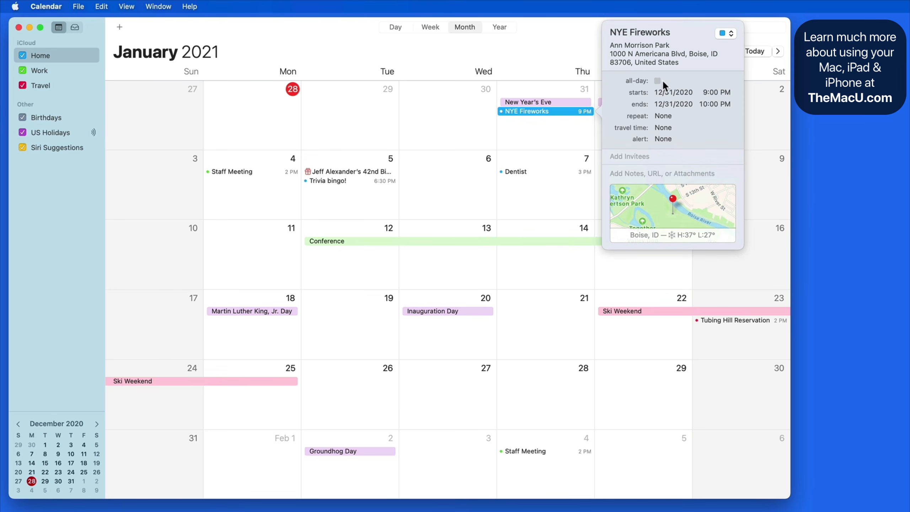
left_click(680, 116)
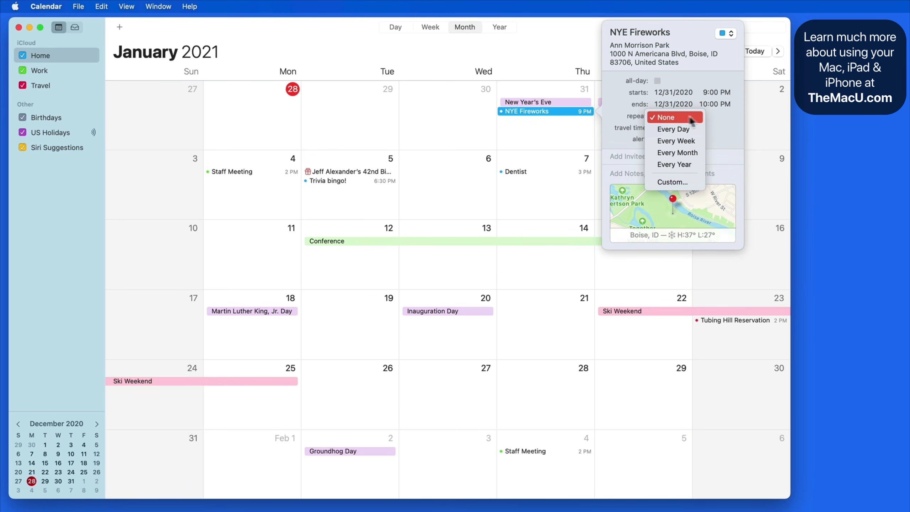
left_click(680, 117)
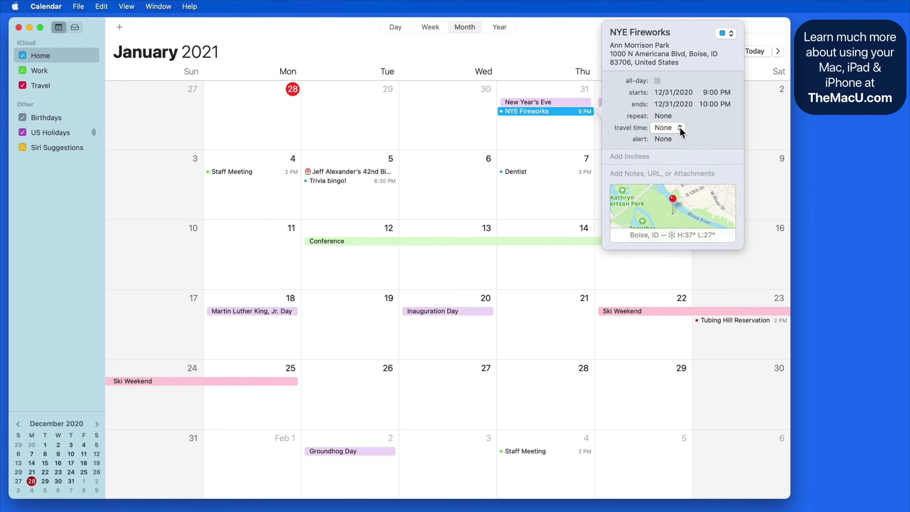
left_click(680, 128)
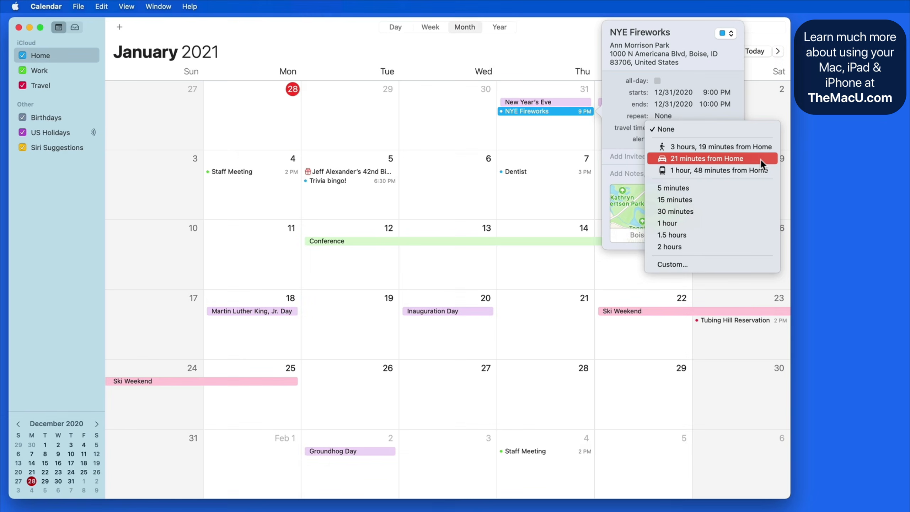
left_click(759, 158)
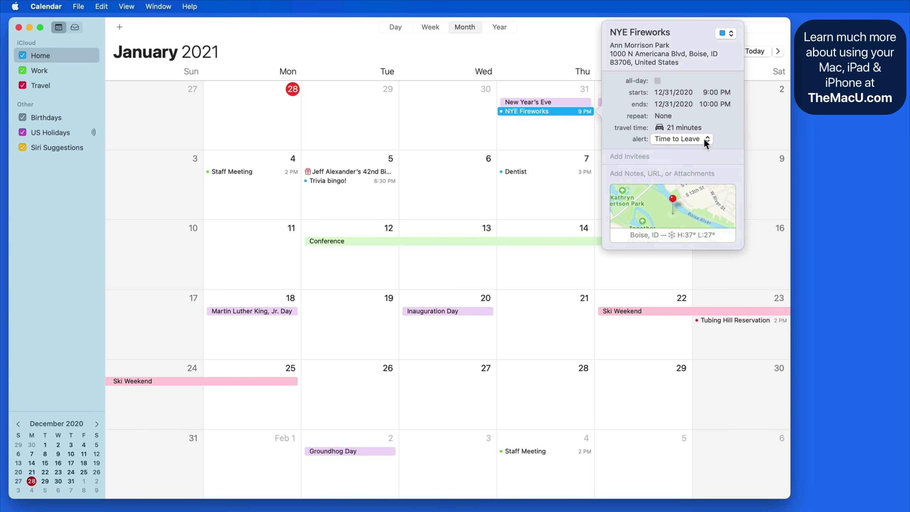
left_click(707, 138)
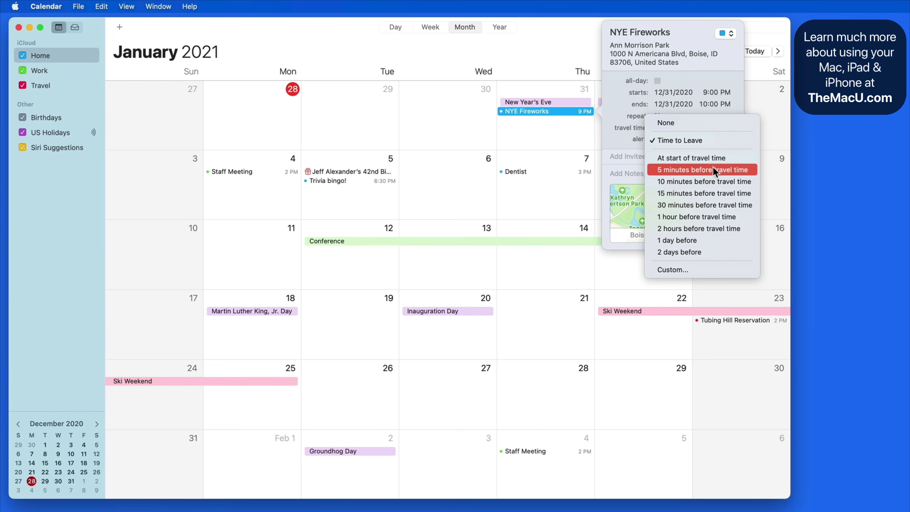
left_click(715, 193)
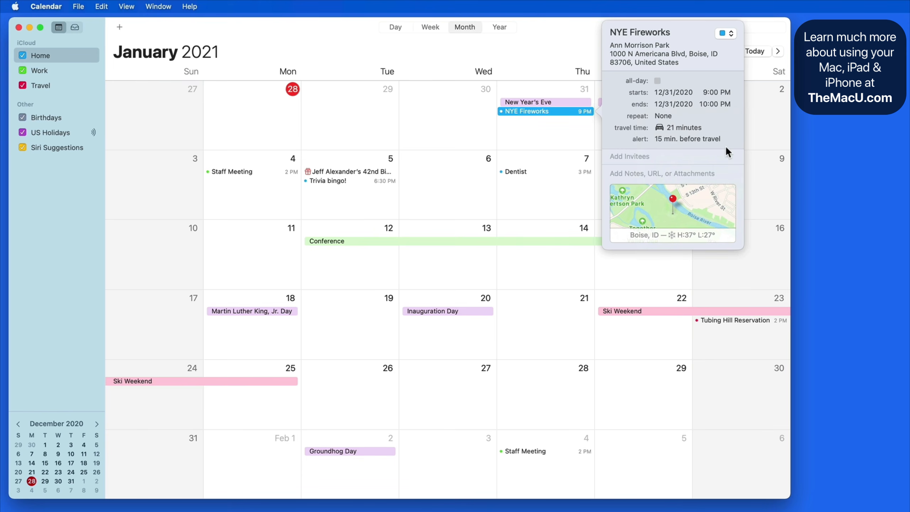
- Try a custom email alert in minutes before, then close the event details
left_click(718, 138)
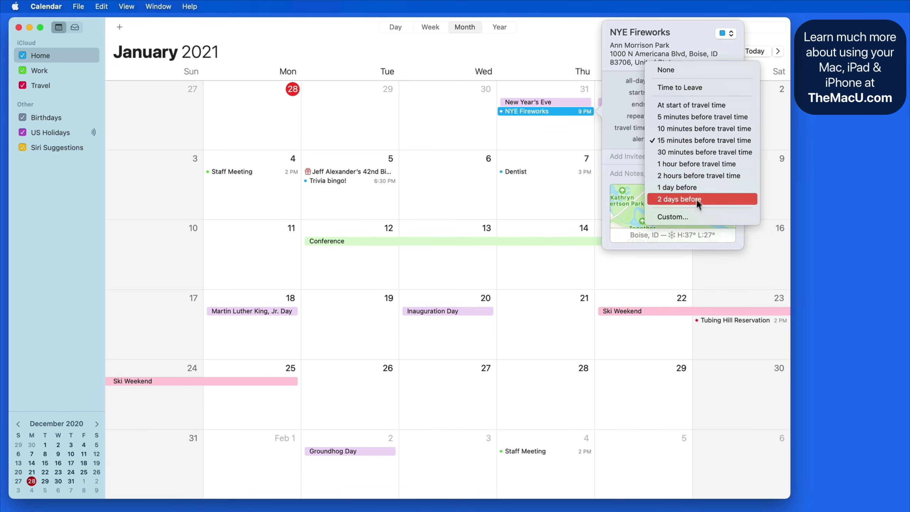
left_click(692, 215)
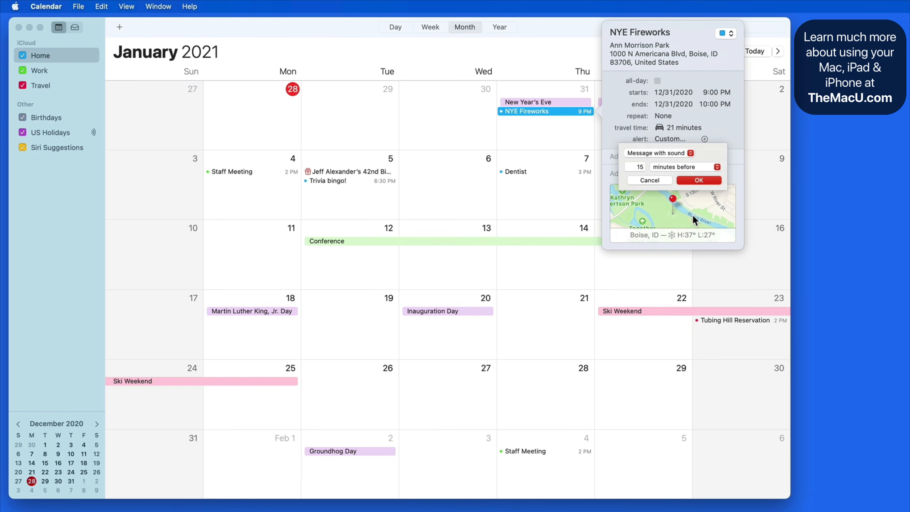
left_click(643, 167)
left_click(675, 169)
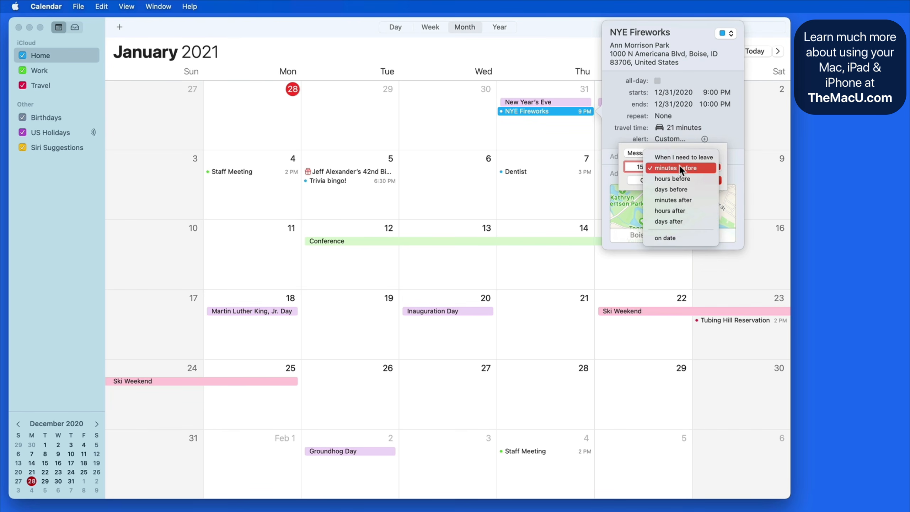
left_click(679, 166)
left_click(673, 152)
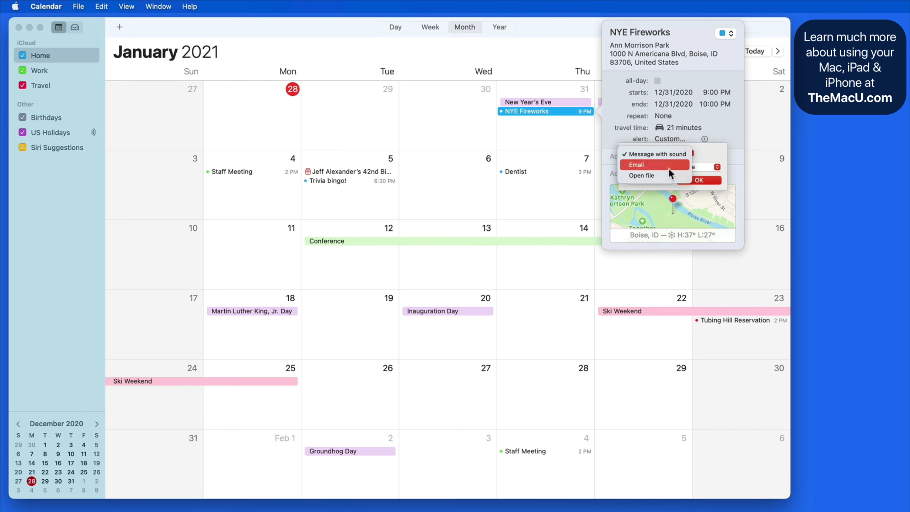
left_click(669, 165)
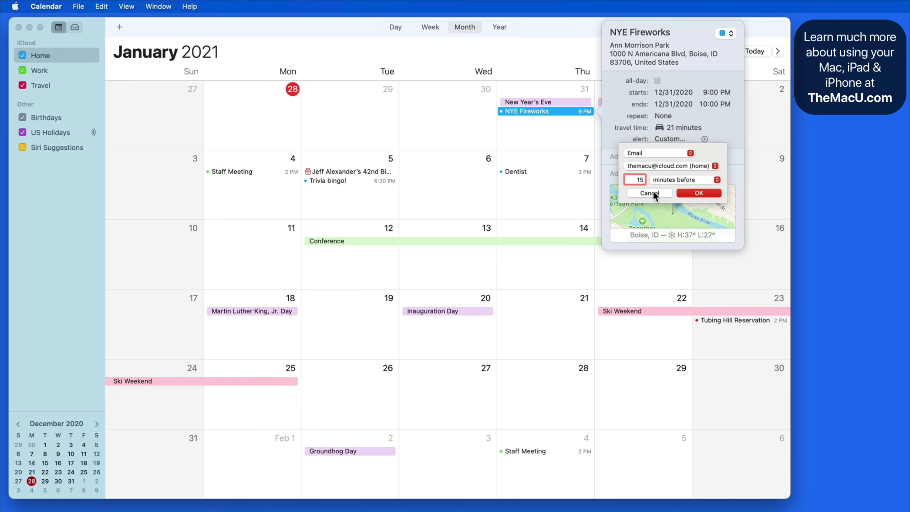
key("Return")
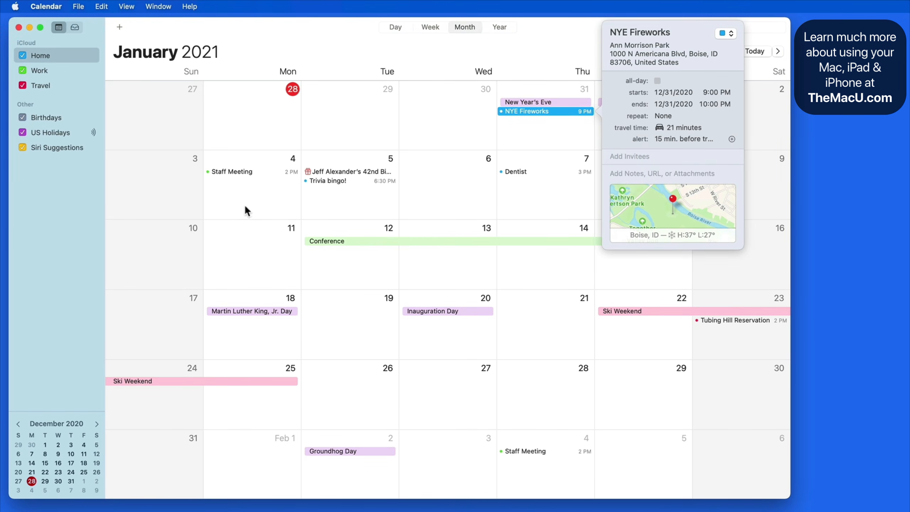
left_click(245, 204)
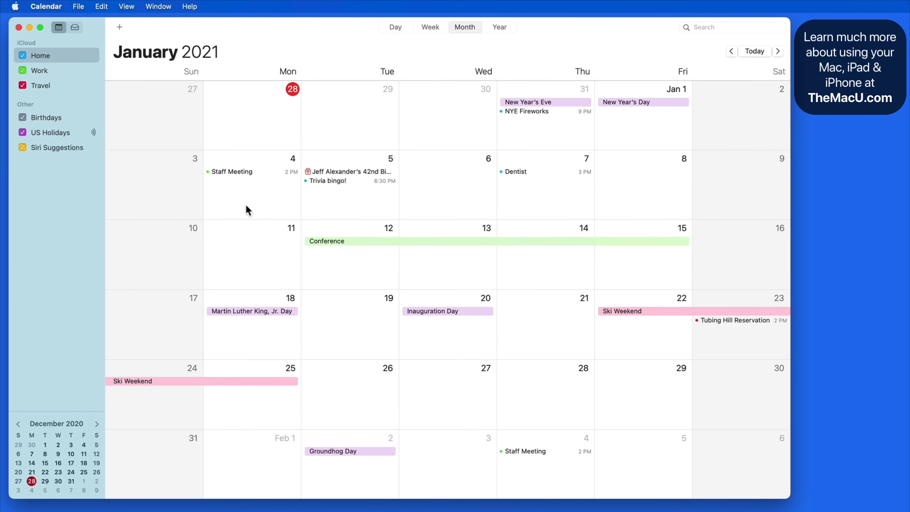
- Set the Jan 4 Staff Meeting to repeat every month
double_click(246, 171)
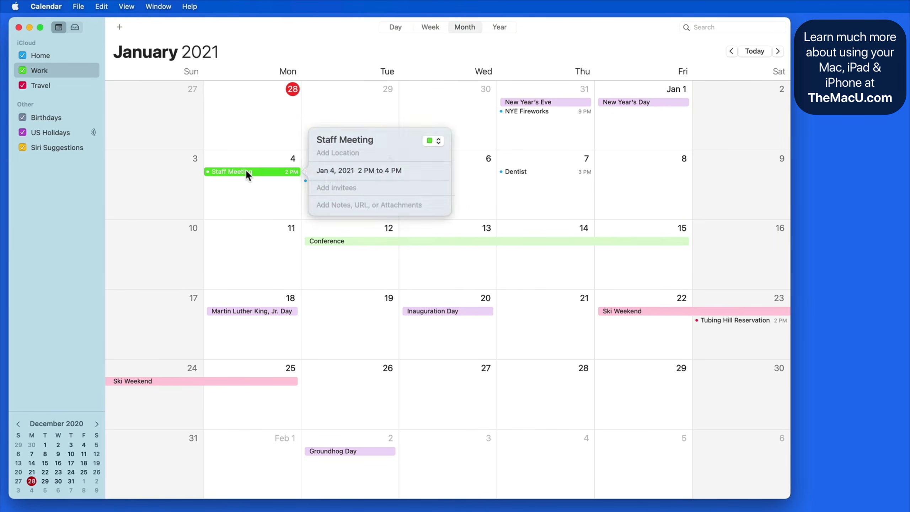
left_click(390, 171)
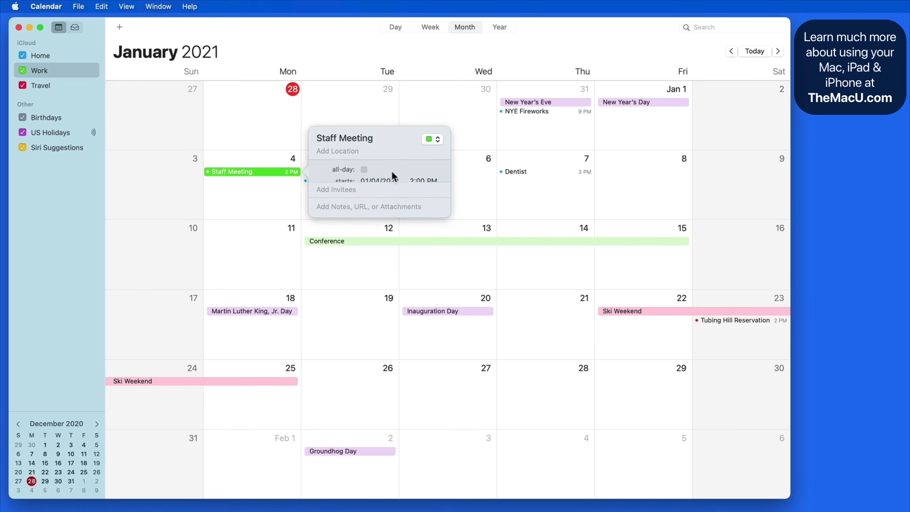
left_click(386, 176)
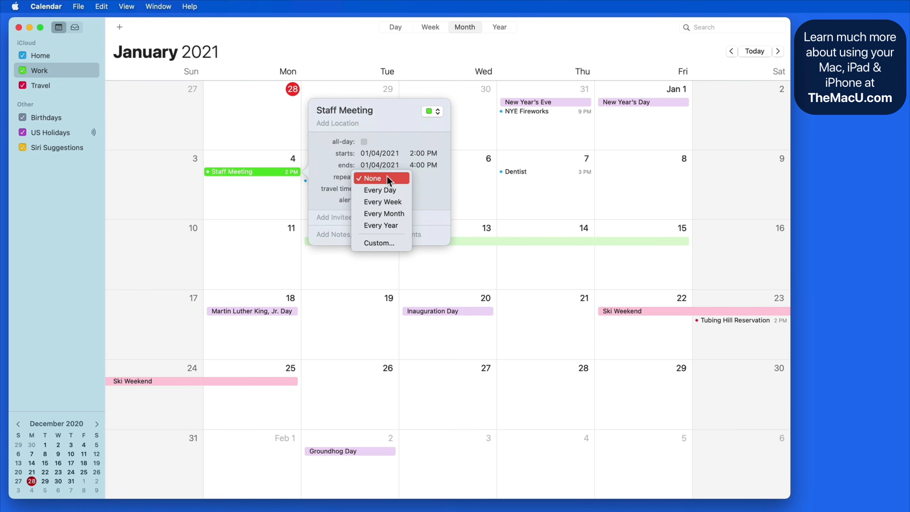
left_click(397, 215)
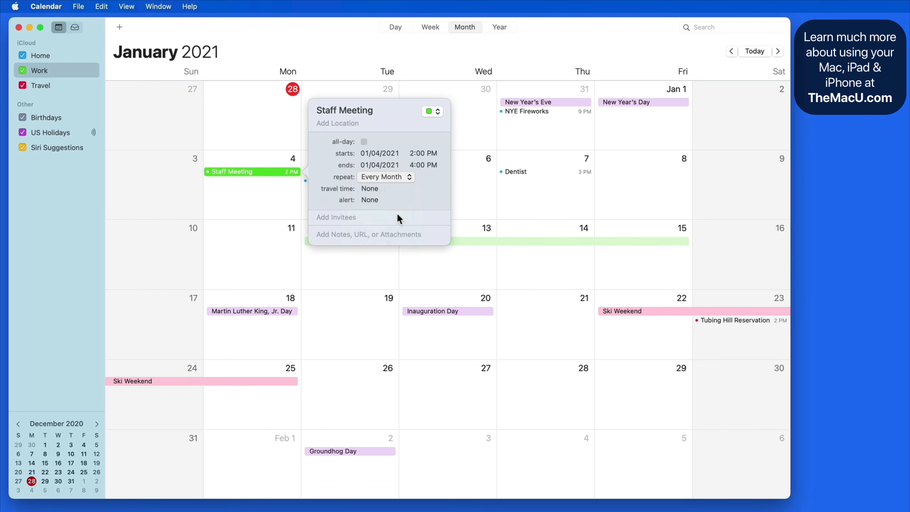
- Refine it with a custom Monthly rule on the first Monday, then close the details
left_click(391, 170)
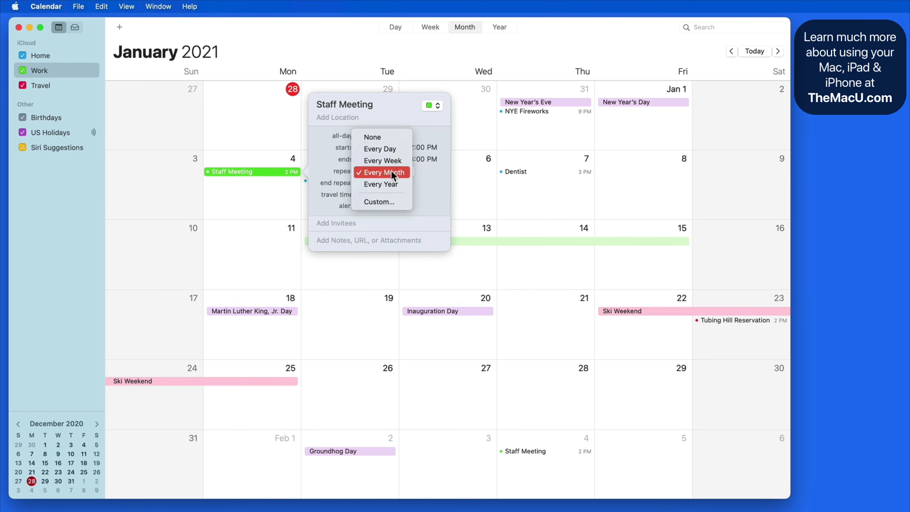
left_click(399, 203)
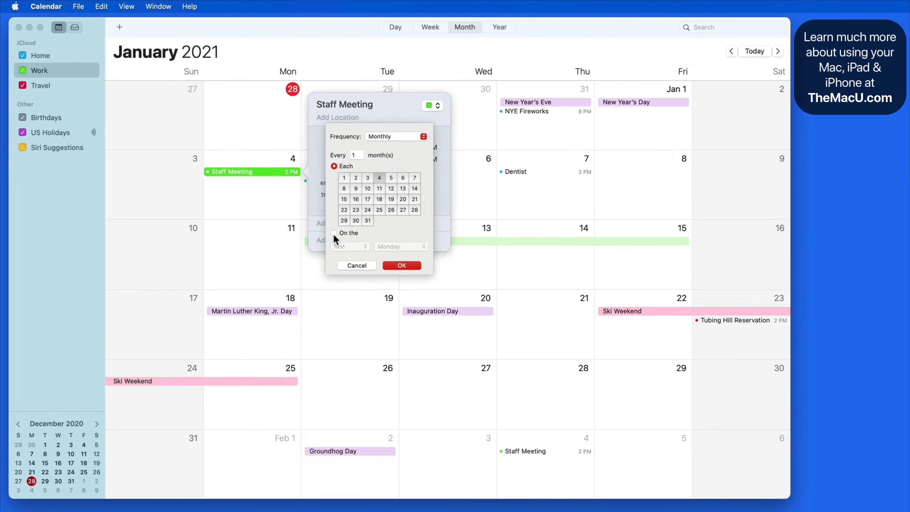
left_click(333, 233)
left_click(366, 247)
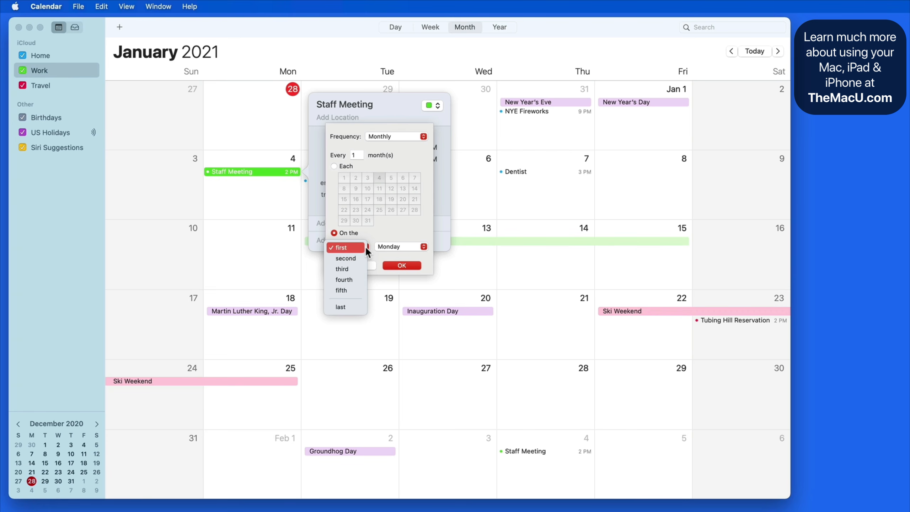
left_click(365, 247)
left_click(423, 247)
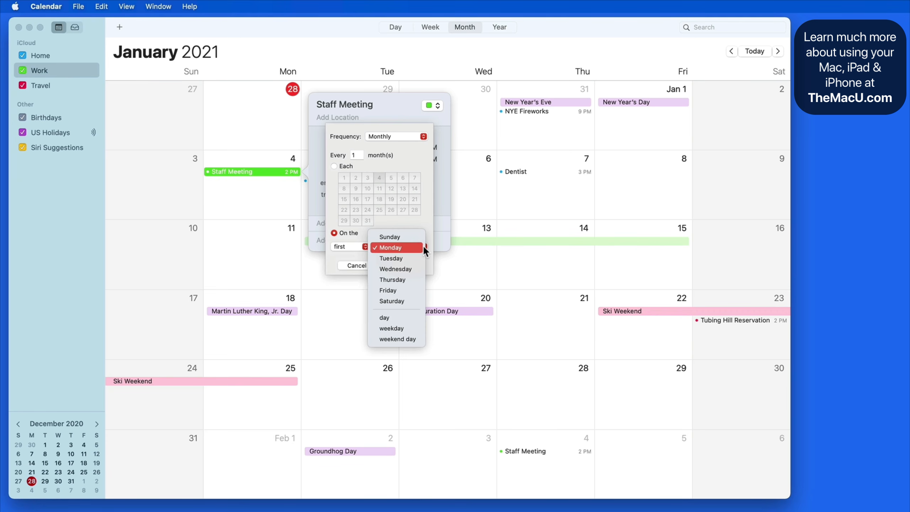
left_click(423, 247)
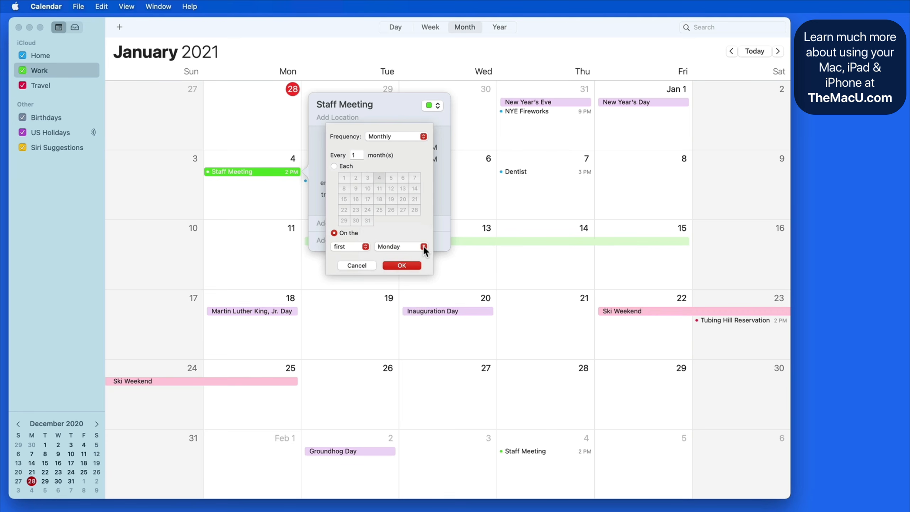
left_click(423, 137)
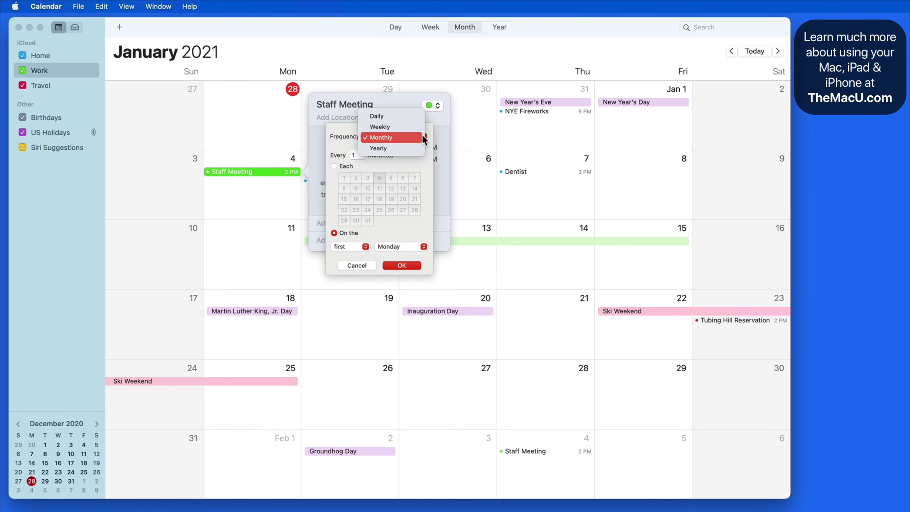
left_click(422, 136)
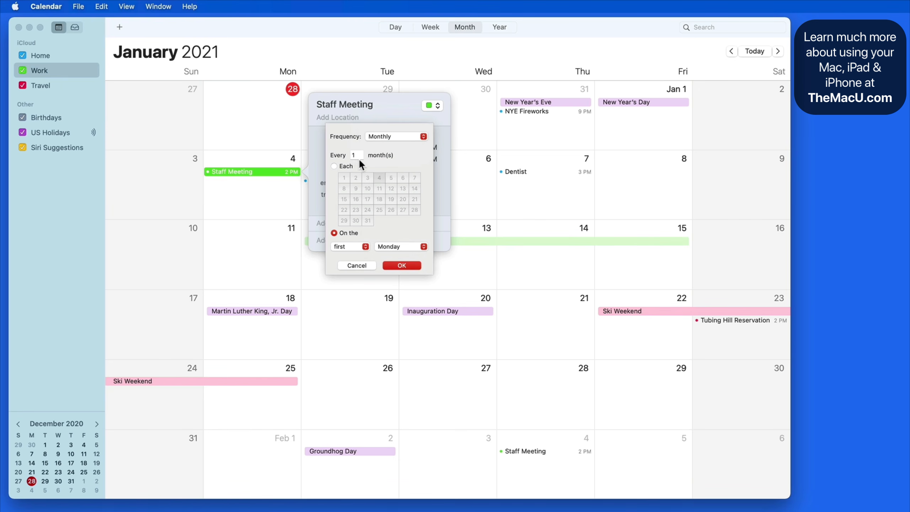
left_click(399, 265)
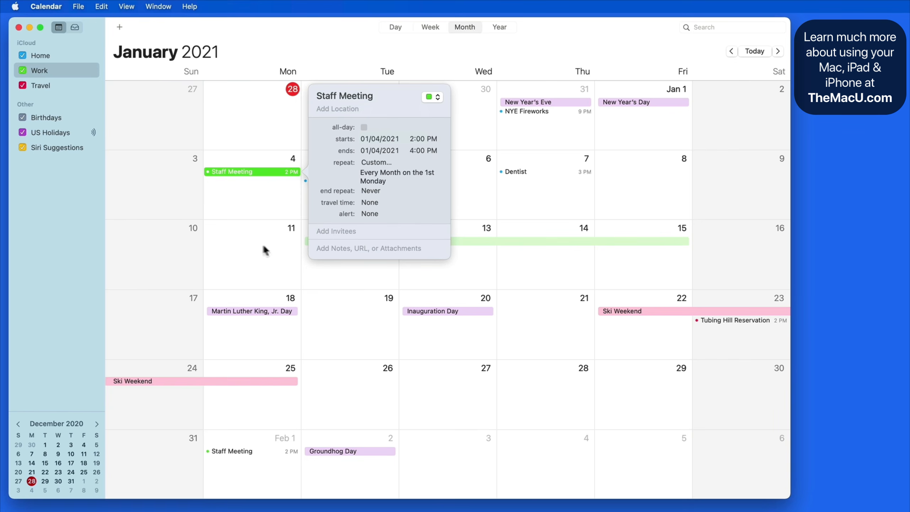
left_click(261, 230)
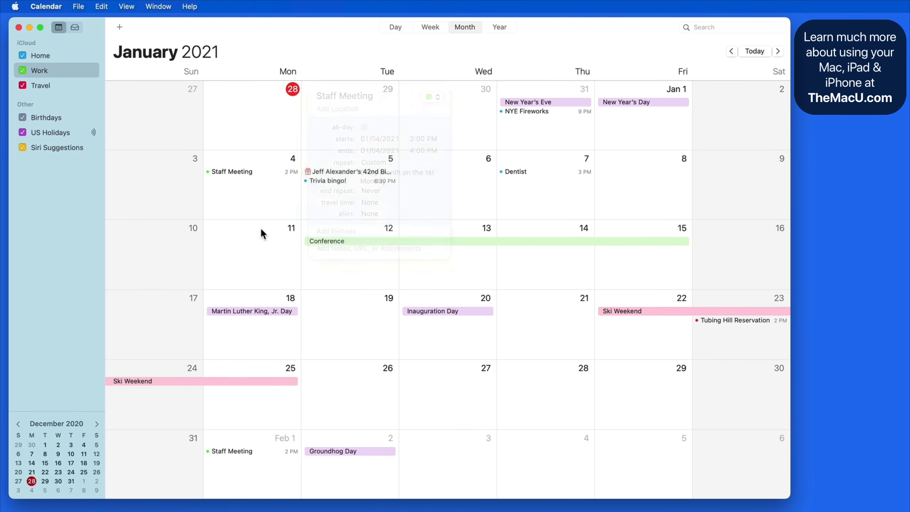
- Check the Feb 1 and Mar 1 Staff Meeting repeats, then open the Jan 4 occurrence's details
scroll(260, 251, "down", 5)
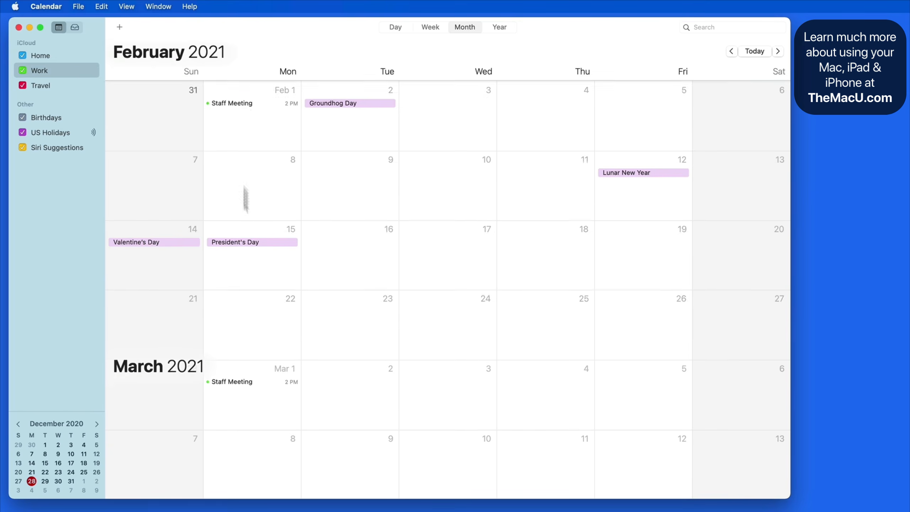
left_click(243, 103)
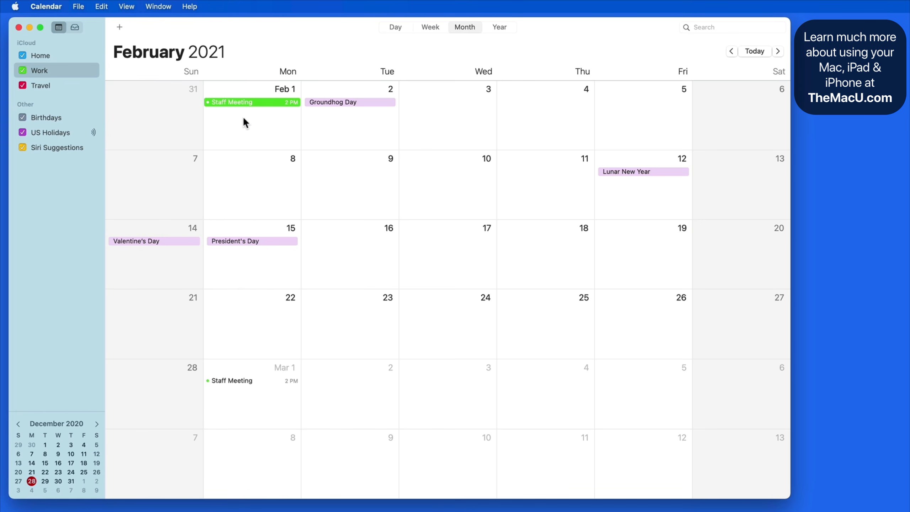
left_click(242, 380)
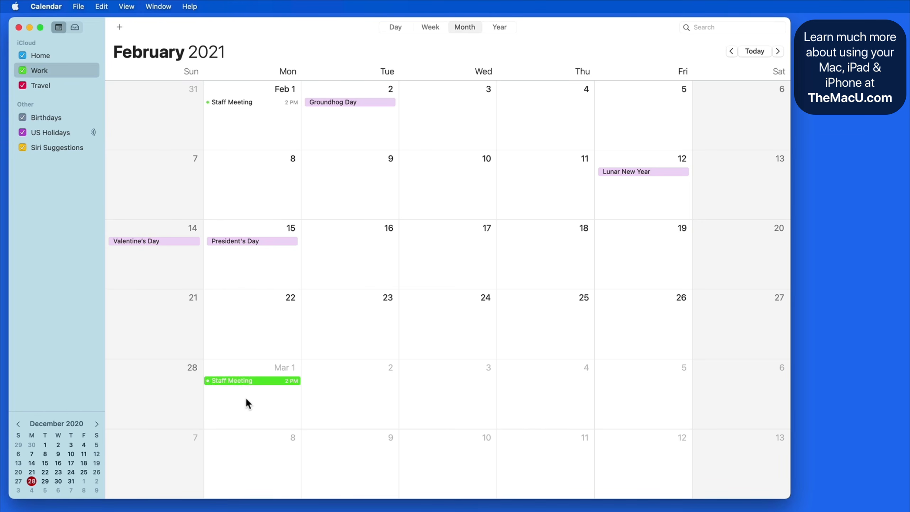
scroll(245, 292, "up", 10)
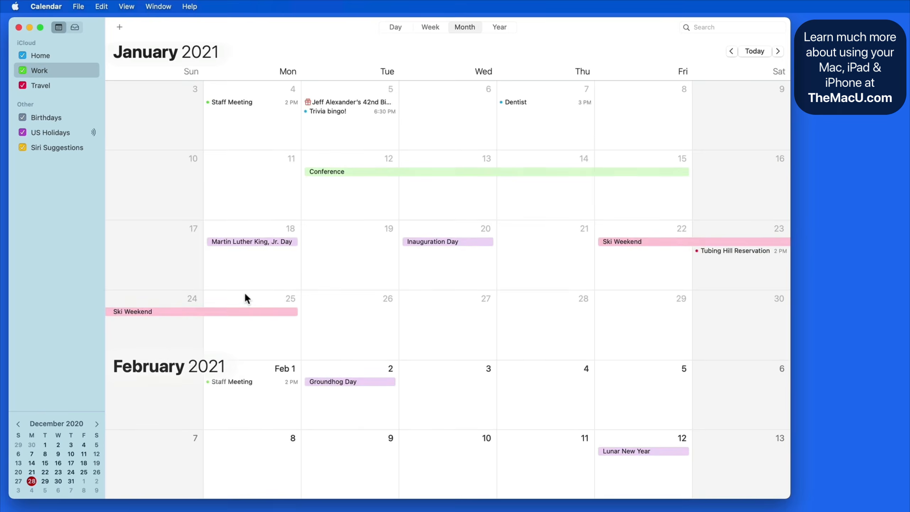
scroll(245, 292, "down", 1)
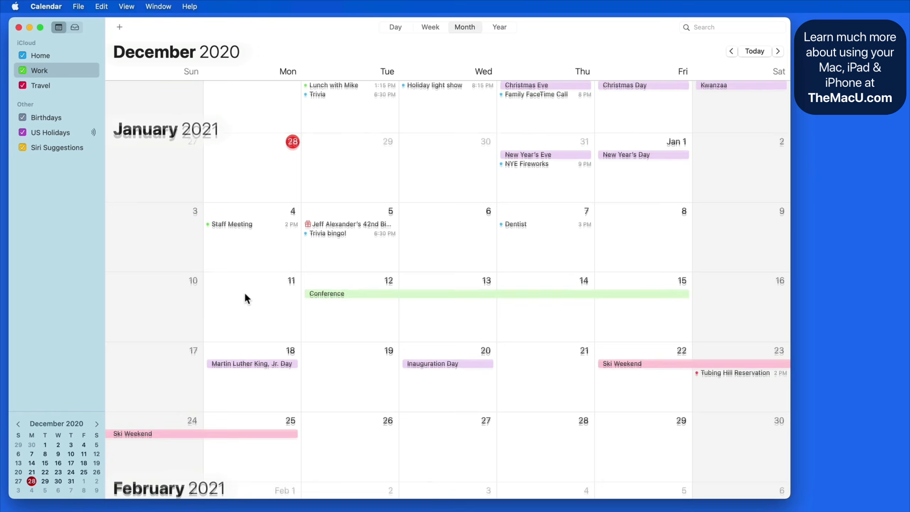
double_click(239, 241)
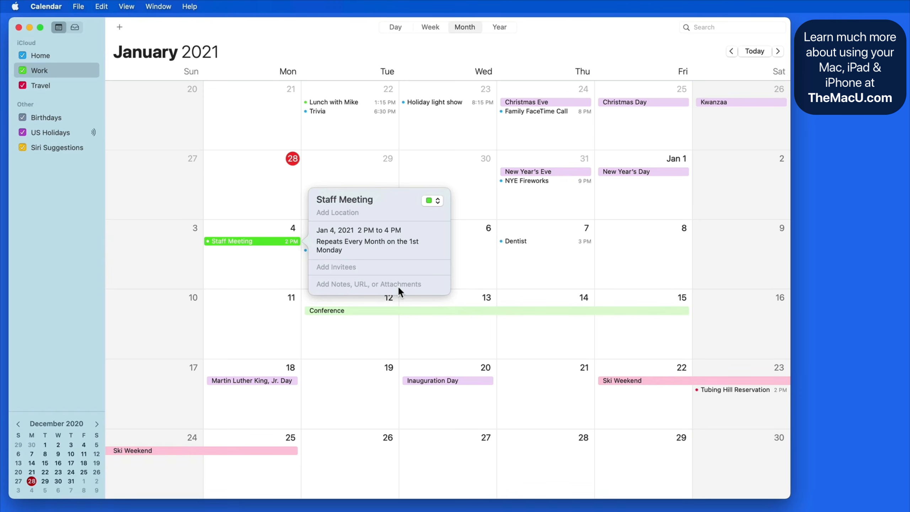
- Add the note 'Staff meeting notes....' to only the Jan 4 Staff Meeting occurrence
left_click(399, 287)
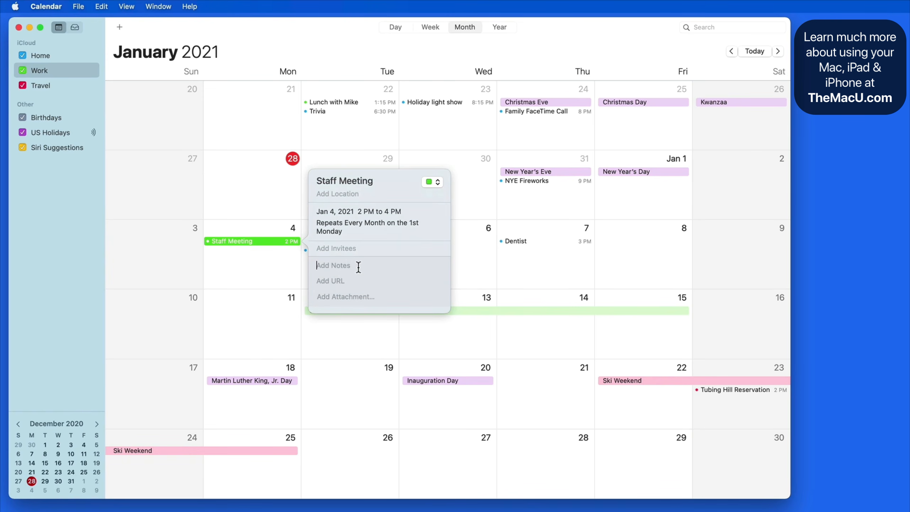
type("Staff meeting notes")
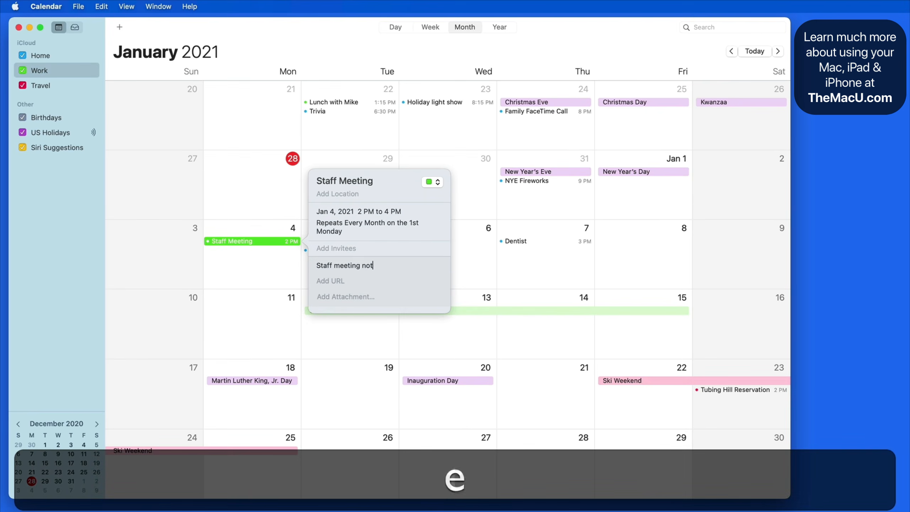
type("....")
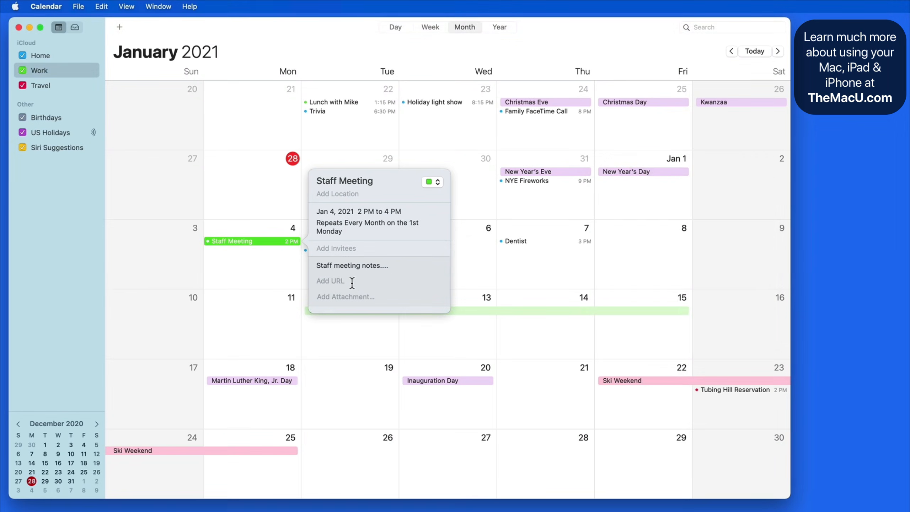
left_click(351, 281)
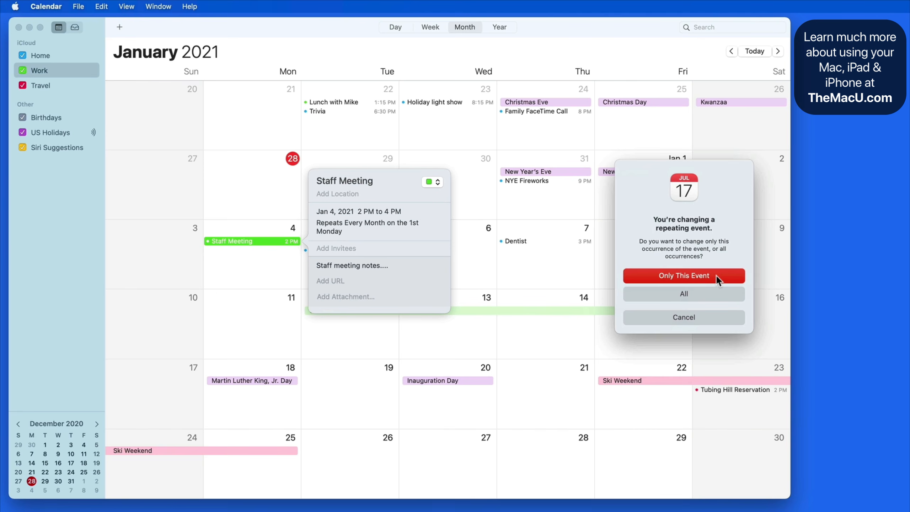
left_click(716, 276)
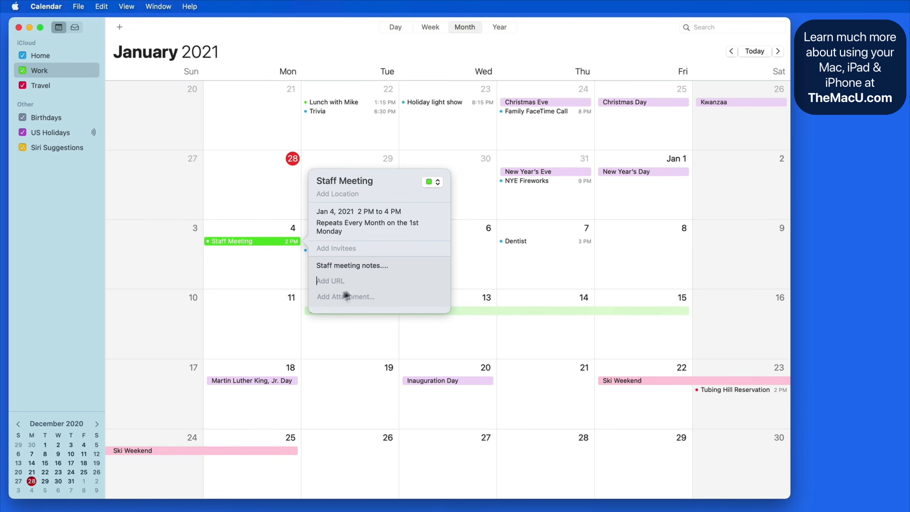
left_click(348, 278)
type("www.TheMacU.com")
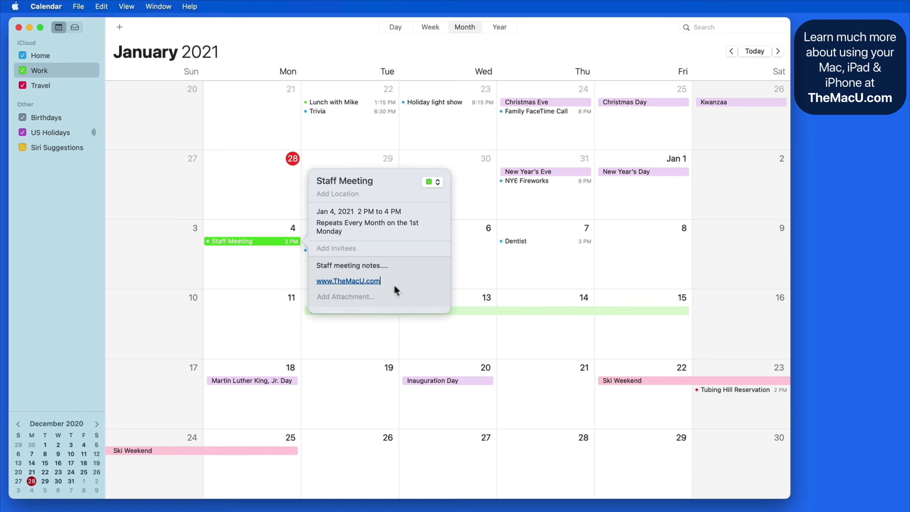
key("Return")
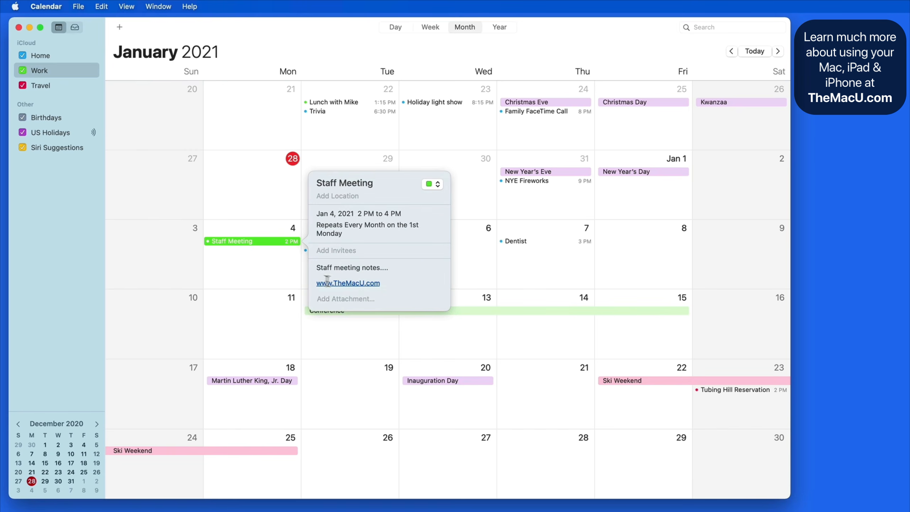
left_click(362, 283)
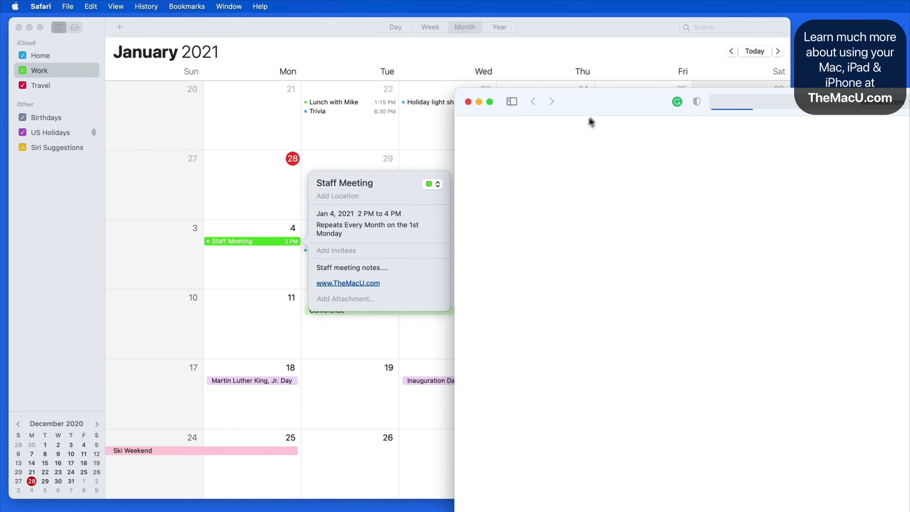
left_click_drag(612, 99, 537, 52)
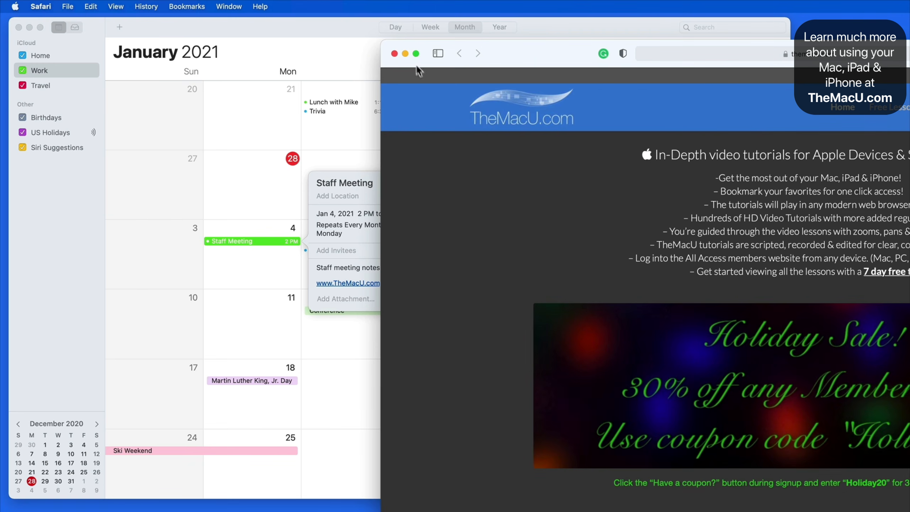
left_click(393, 52)
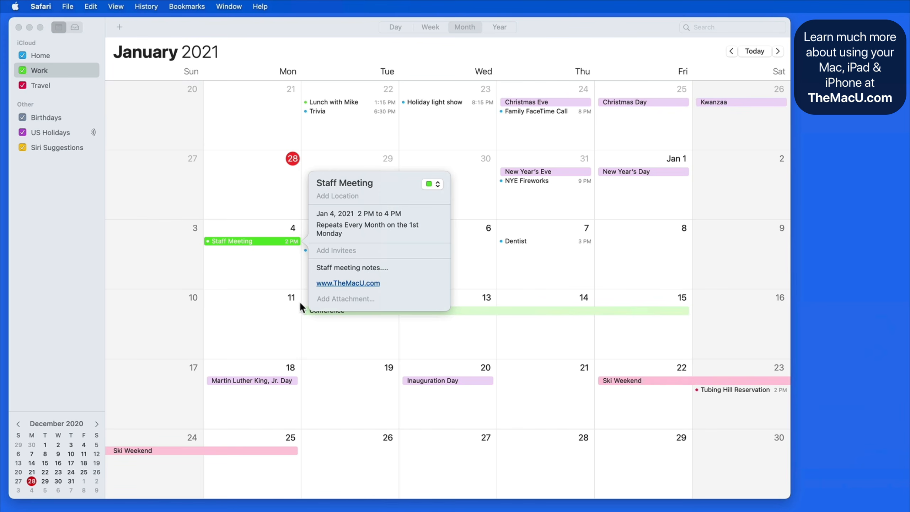
- Attach the Loan Compare document to the Staff Meeting
left_click(372, 299)
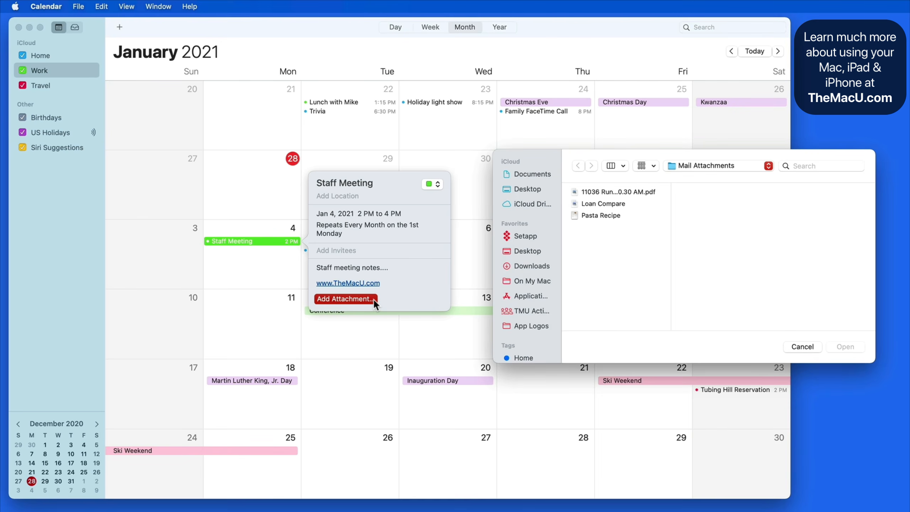
left_click(607, 204)
left_click(846, 346)
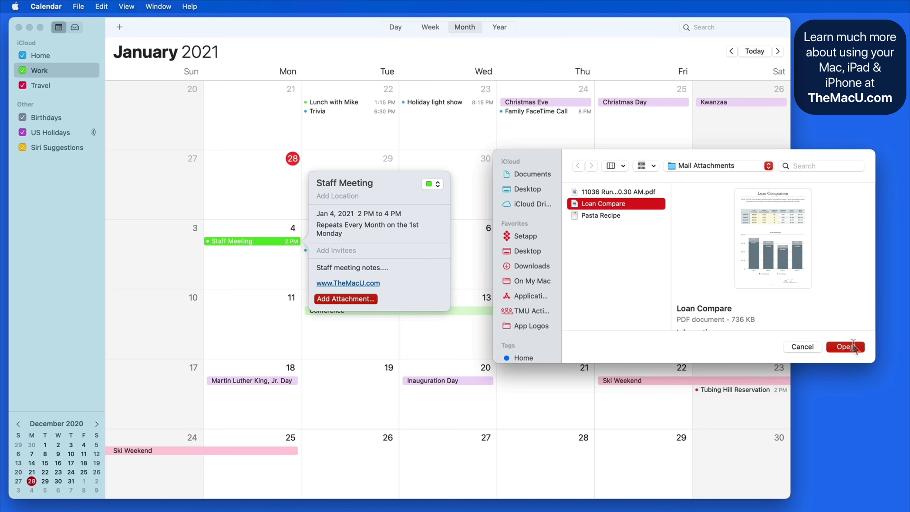
- Preview the Loan Compare.pdf attachment, then close the preview
left_click(433, 294)
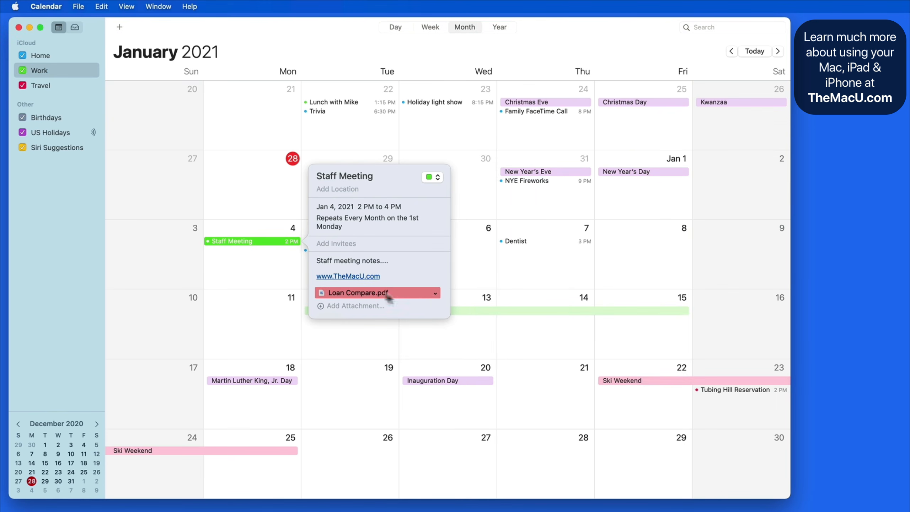
left_click(435, 293)
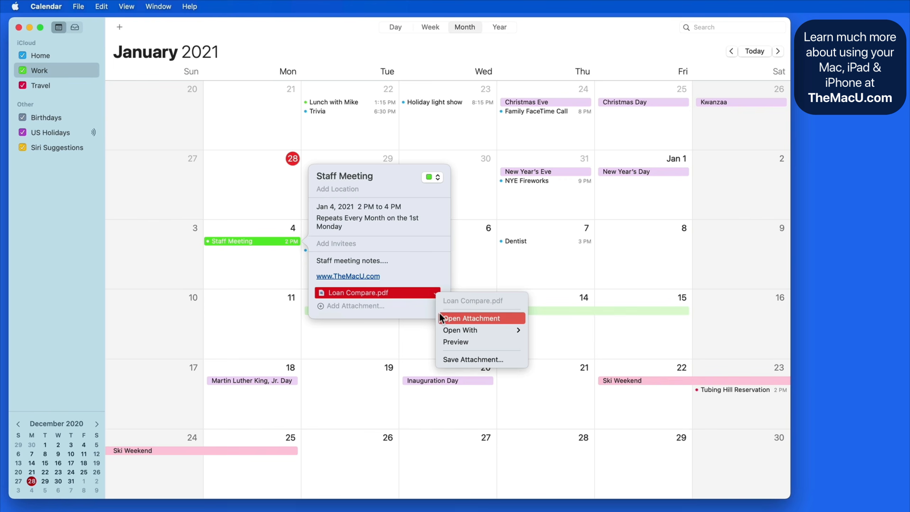
left_click(444, 344)
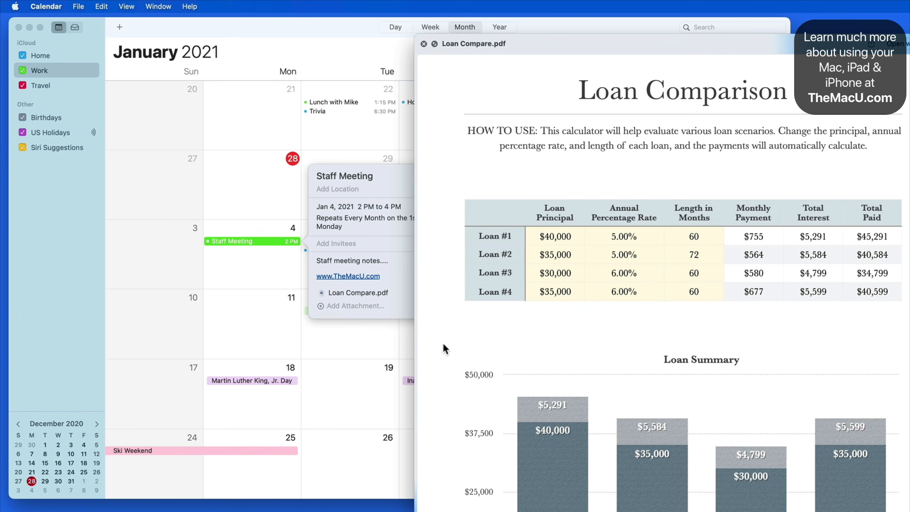
key("space")
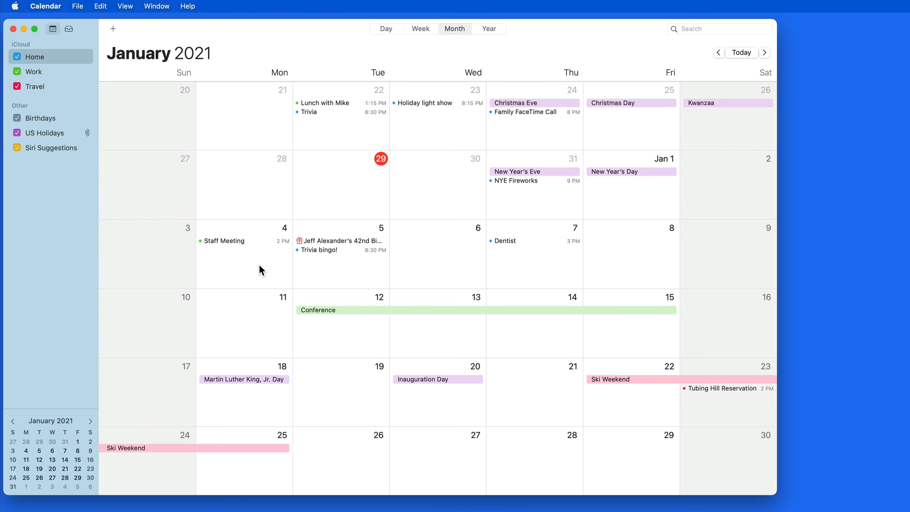
- Invite a contact to all occurrences of the Staff Meeting and send the invitation
double_click(236, 241)
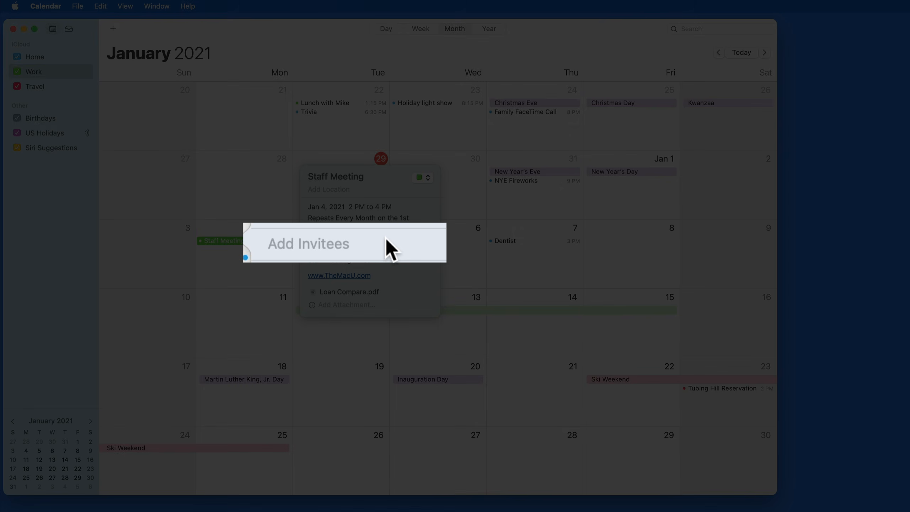
left_click(386, 242)
type("D")
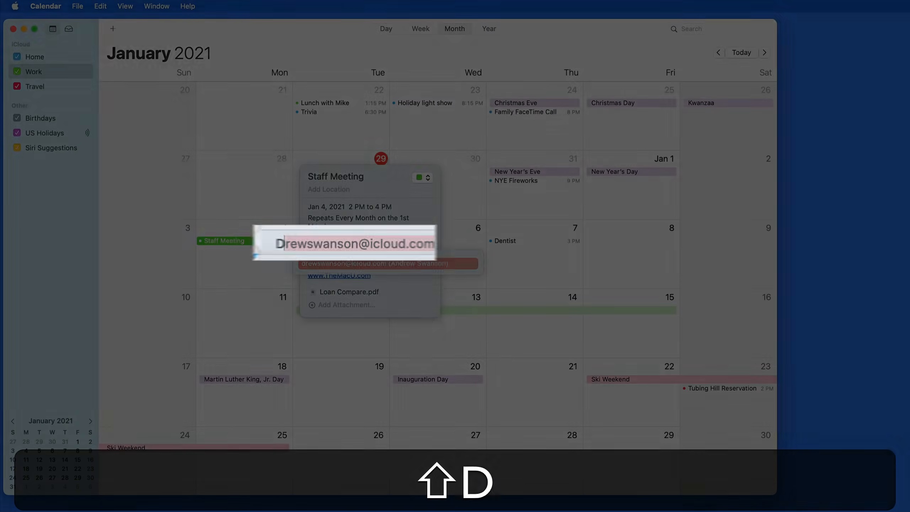
type("rew S")
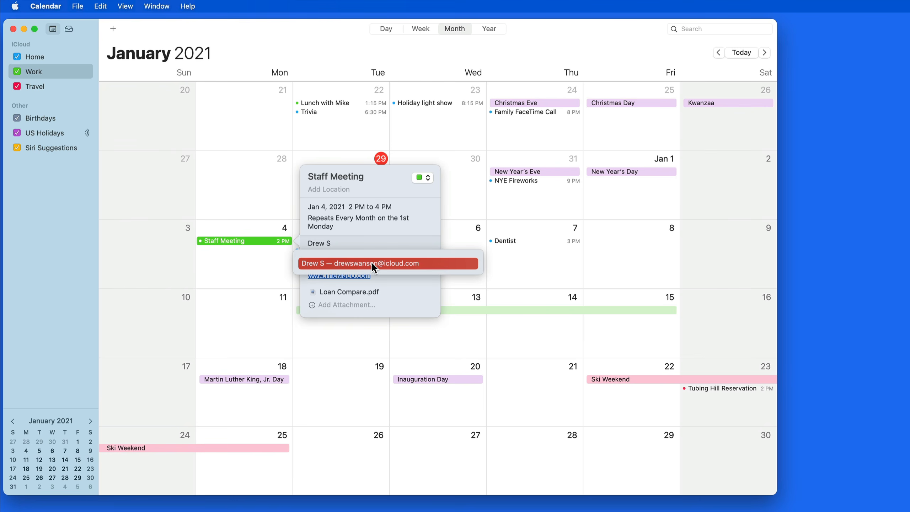
left_click(371, 261)
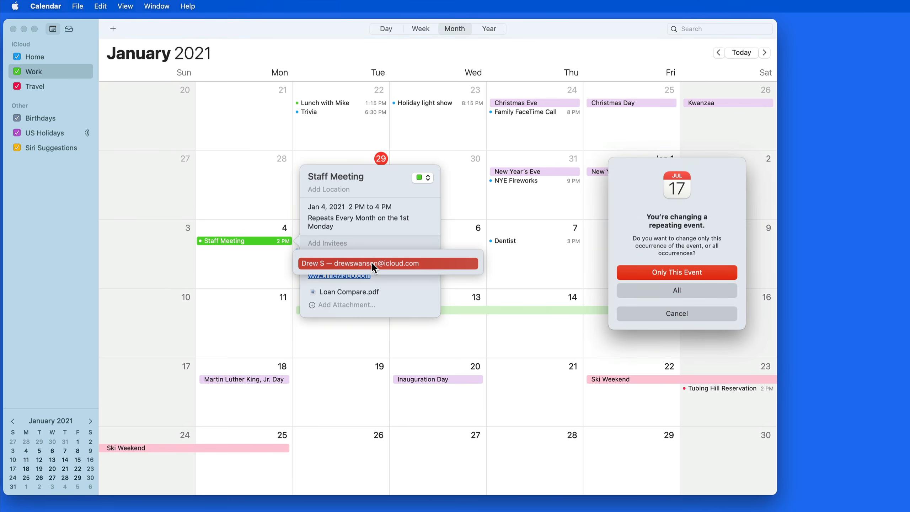
left_click(646, 295)
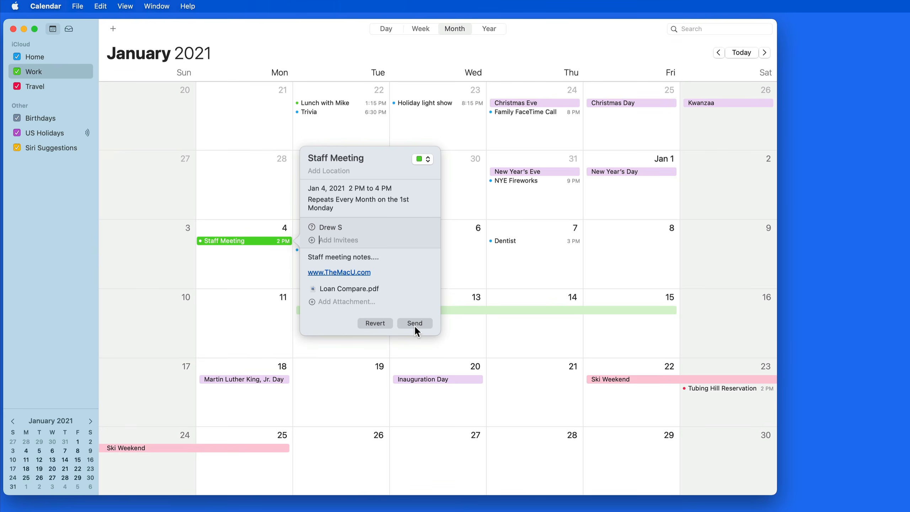
left_click(414, 324)
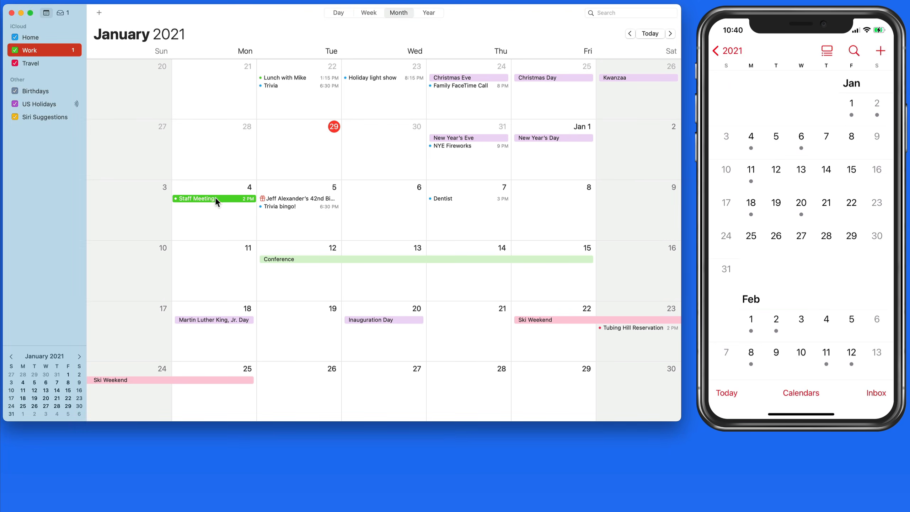
- Check the invitee's response, acknowledge the Staff Meeting acceptance in the Inbox, and return to calendars
double_click(226, 198)
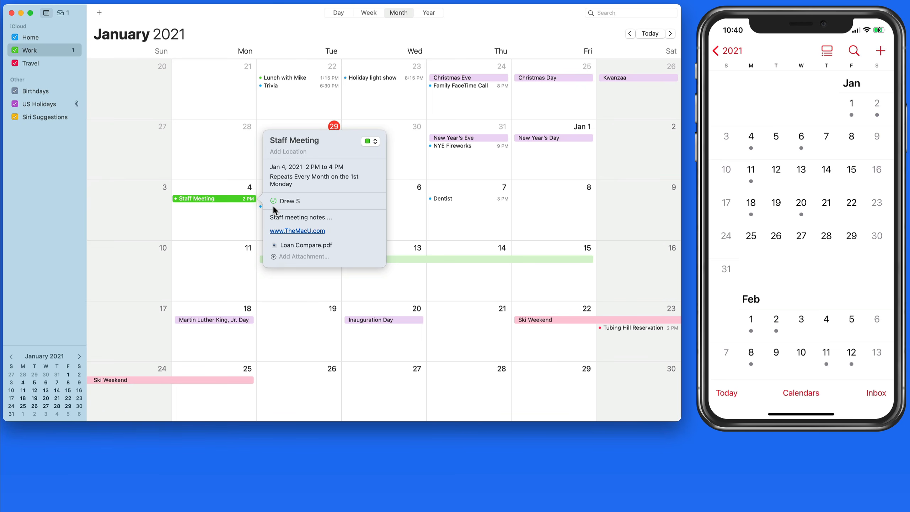
left_click(231, 216)
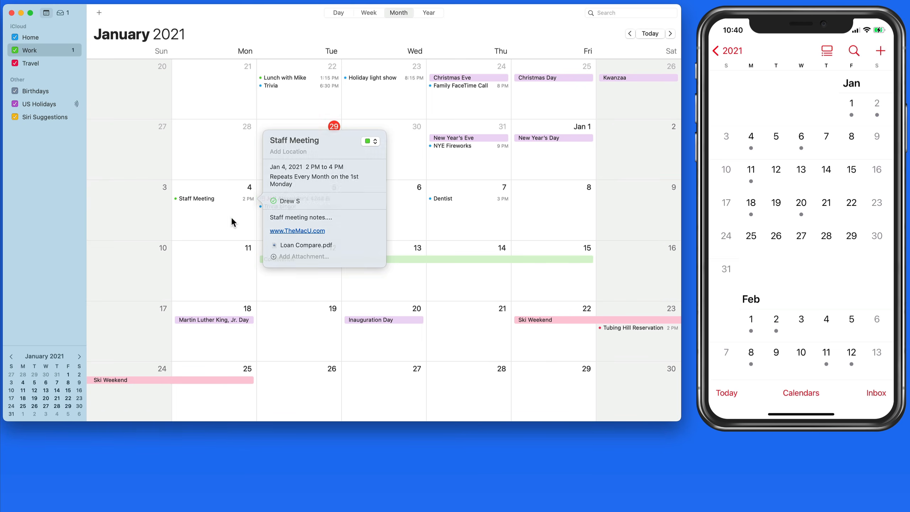
left_click(64, 15)
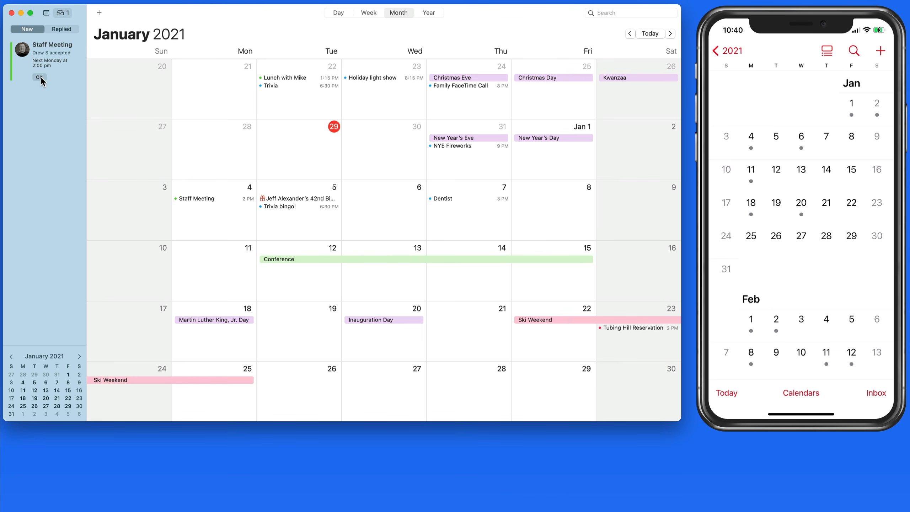
left_click(40, 78)
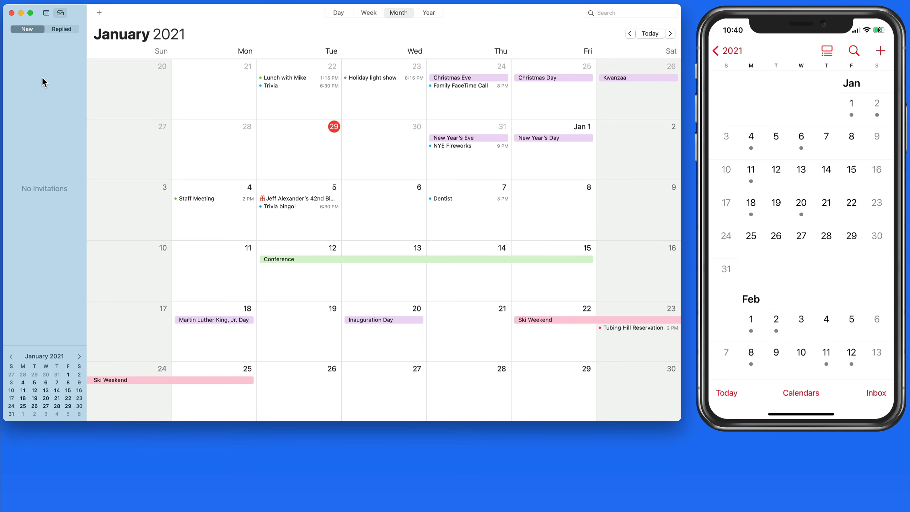
left_click(46, 12)
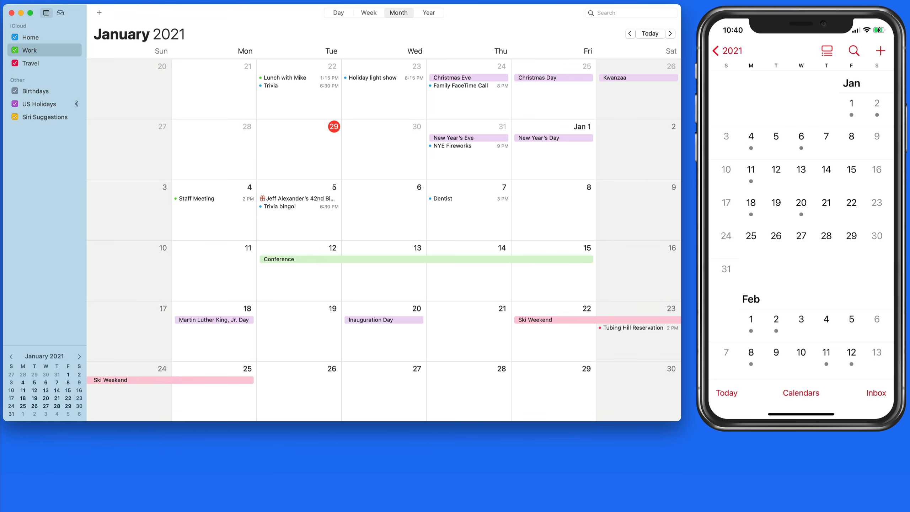
- On the iPhone, add the suggested contact as an invitee to the Jan 6 Night Ski event
left_click(801, 136)
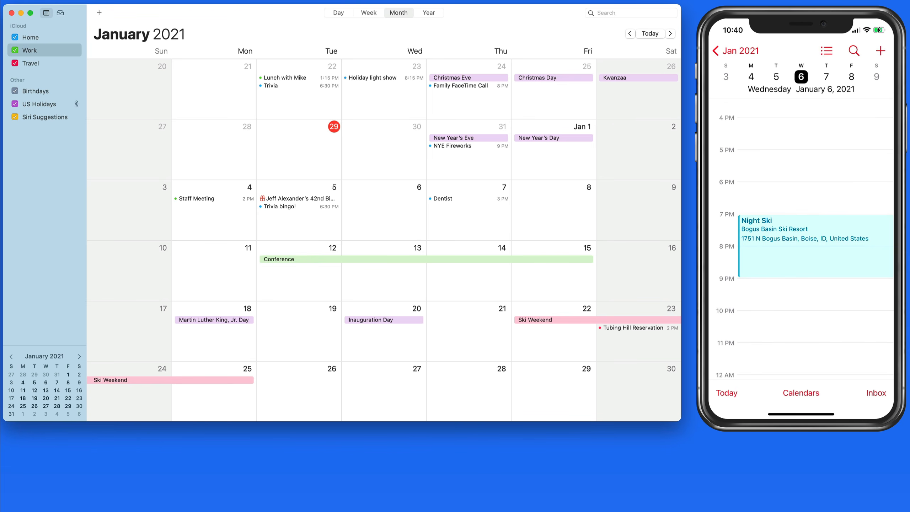
left_click(802, 244)
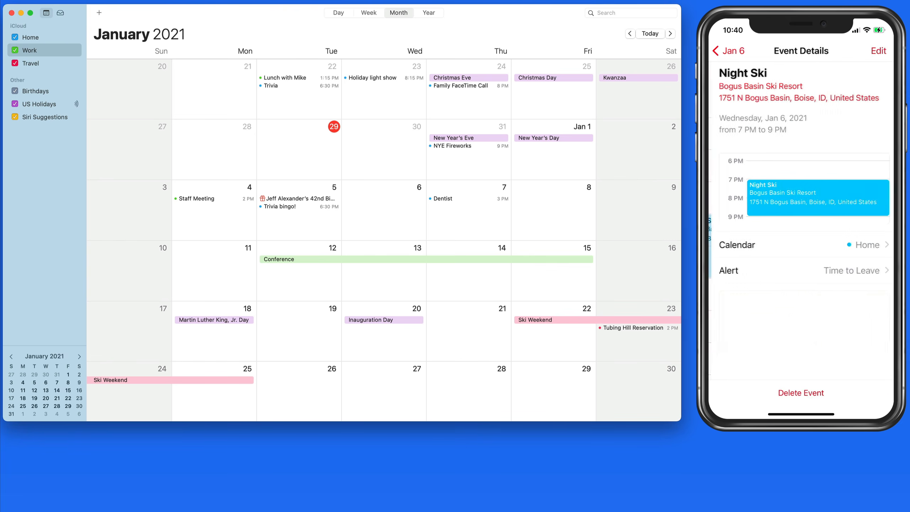
left_click(879, 50)
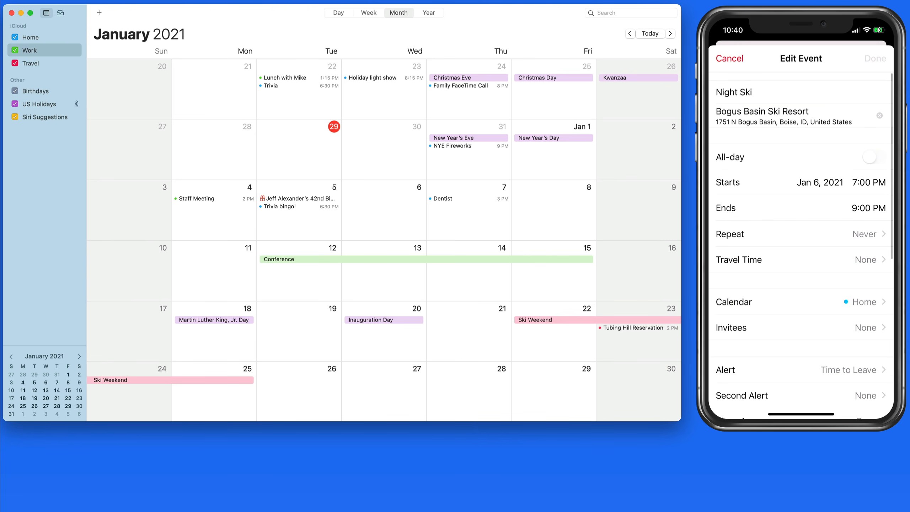
left_click(801, 327)
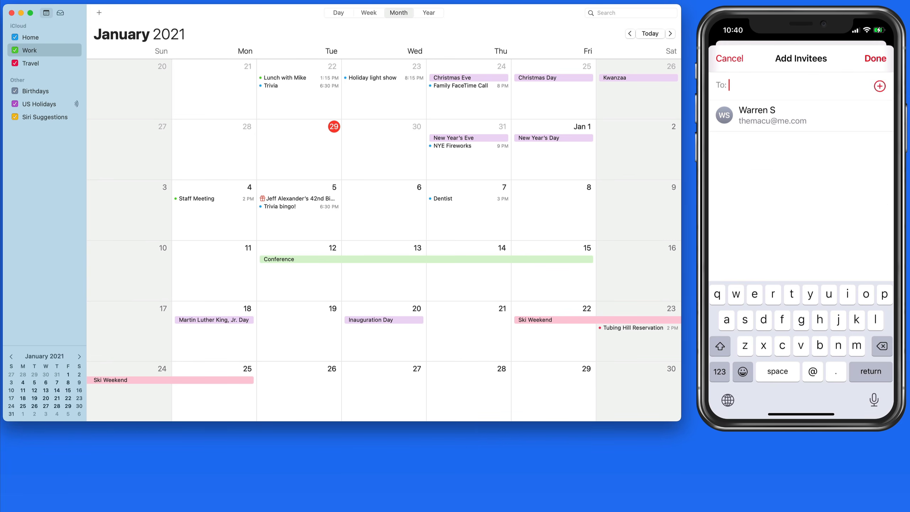
left_click(770, 116)
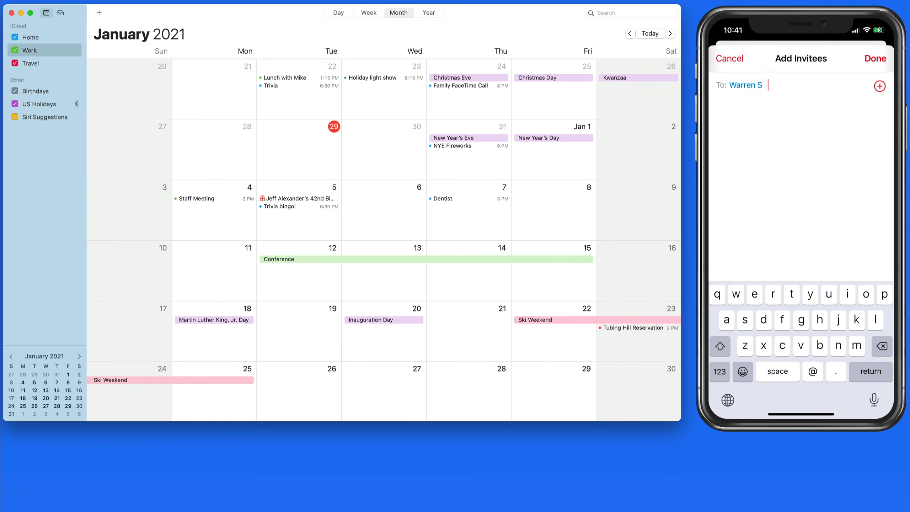
left_click(874, 58)
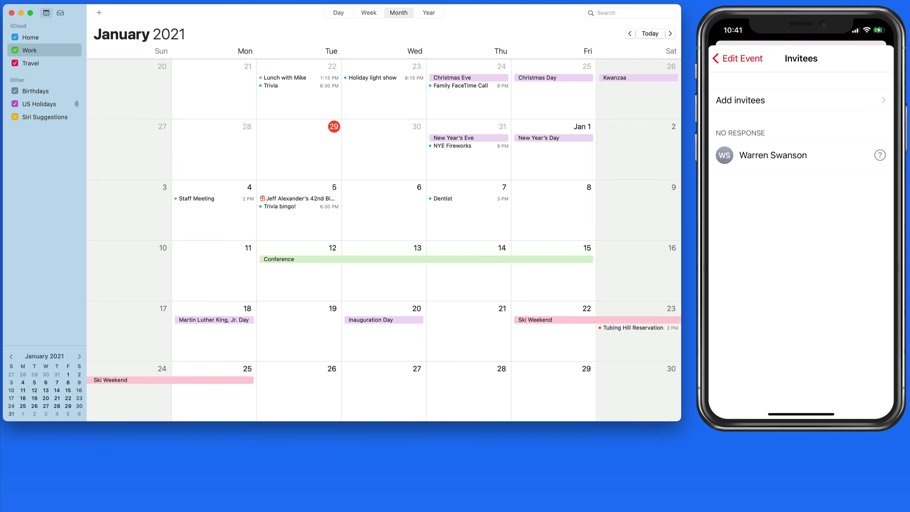
left_click(738, 58)
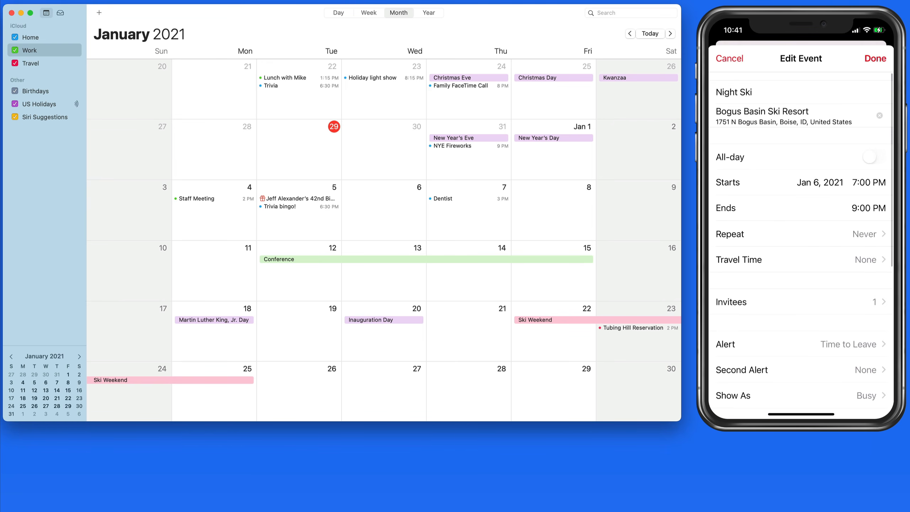
left_click(875, 59)
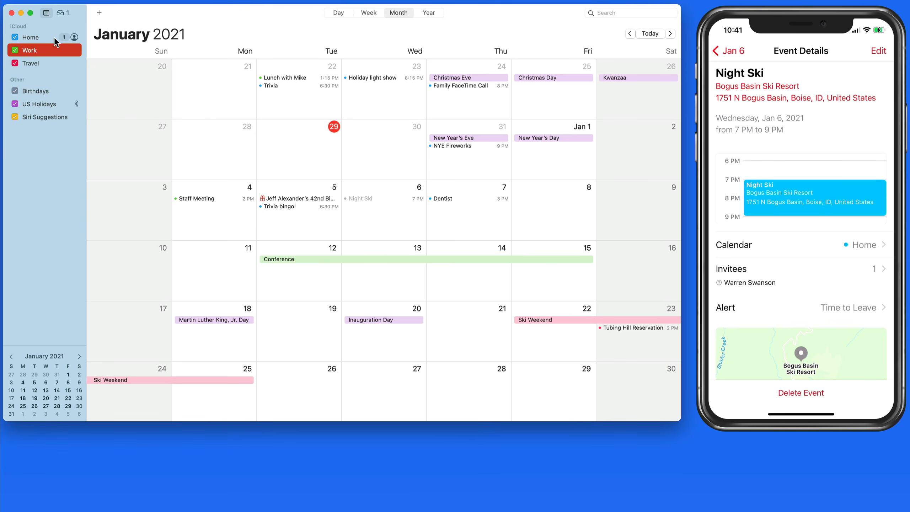
- Decline the Night Ski invitation, then change the reply to Accept under Replied
left_click(61, 13)
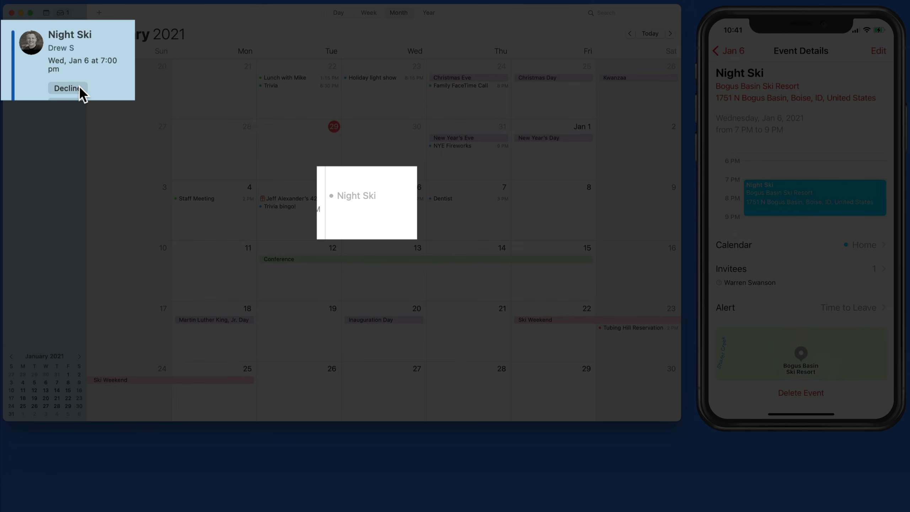
left_click(79, 90)
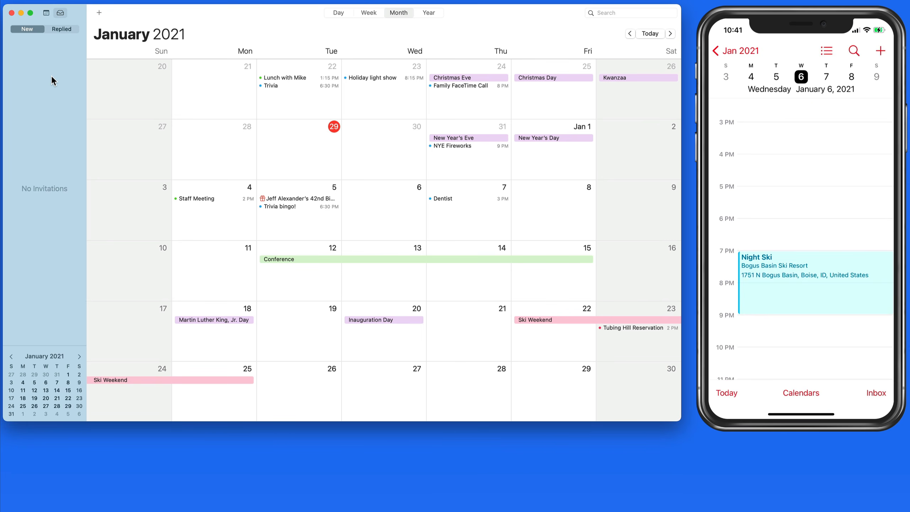
left_click(70, 29)
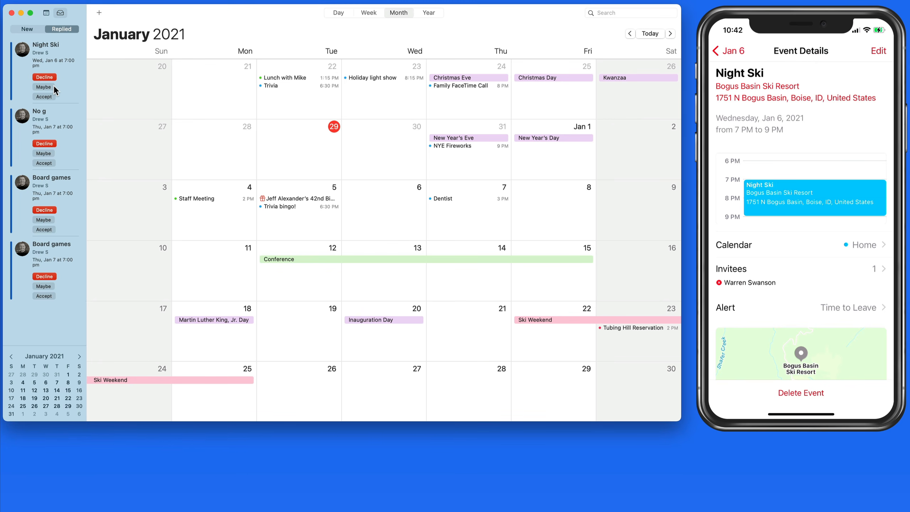
left_click(45, 86)
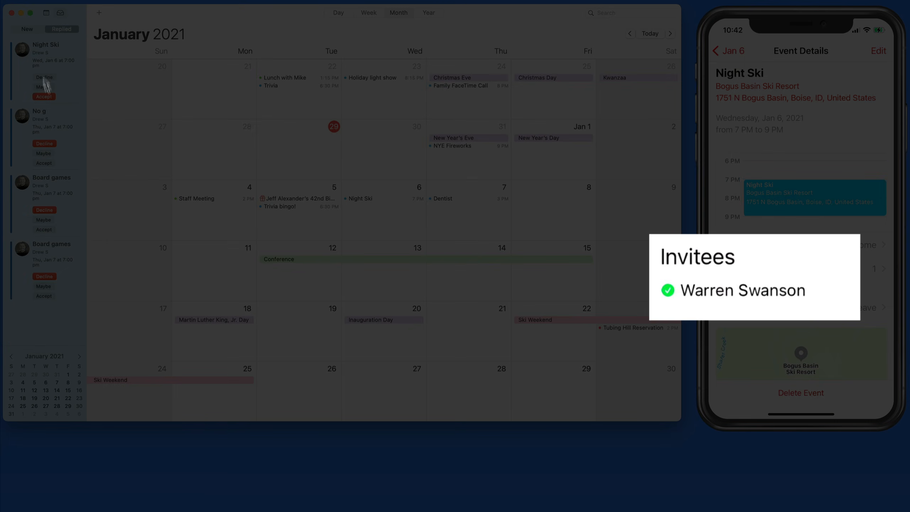
left_click(46, 13)
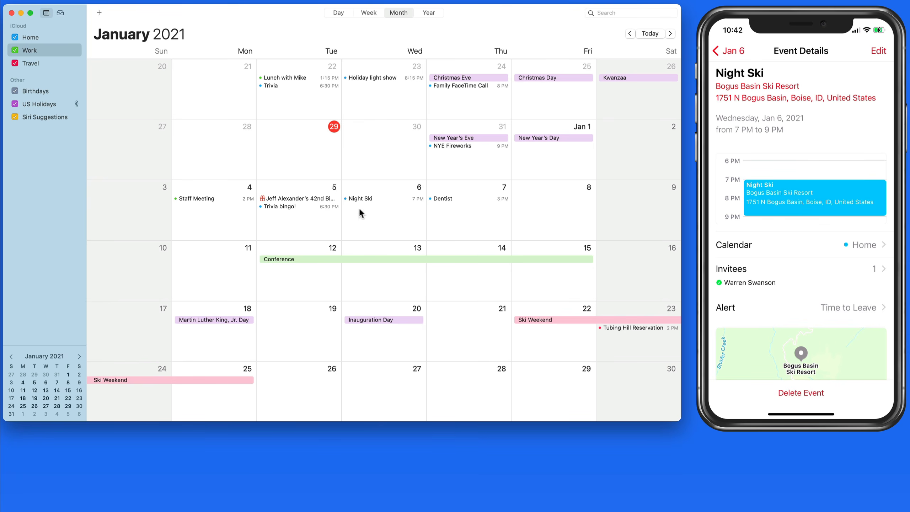
- Open Night Ski's details to confirm the invitee's acceptance
double_click(375, 198)
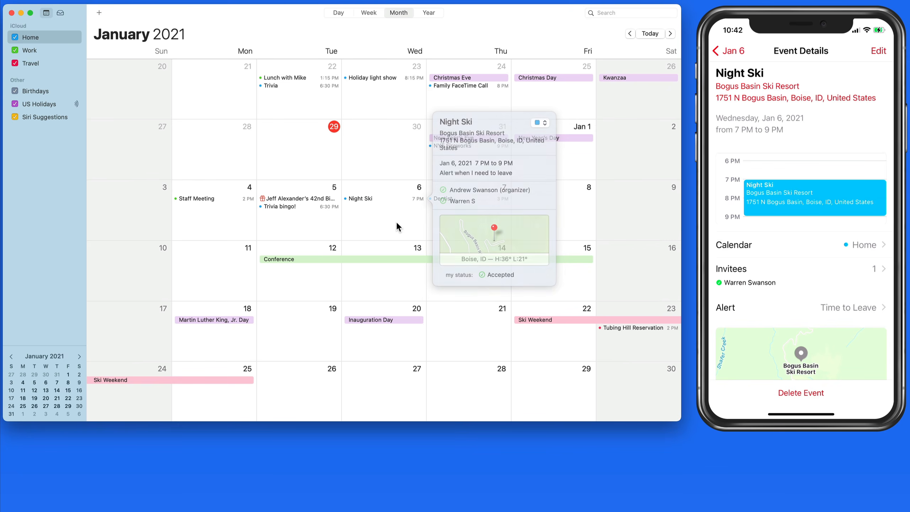
left_click(398, 226)
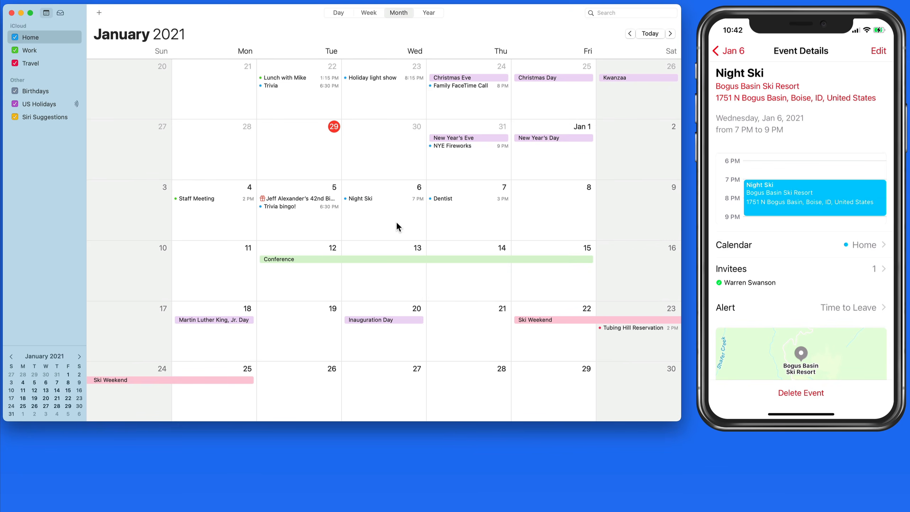
left_click(199, 198)
- Remove the invitee from the Jan 4 Staff Meeting for this occurrence only, then reopen it
double_click(199, 198)
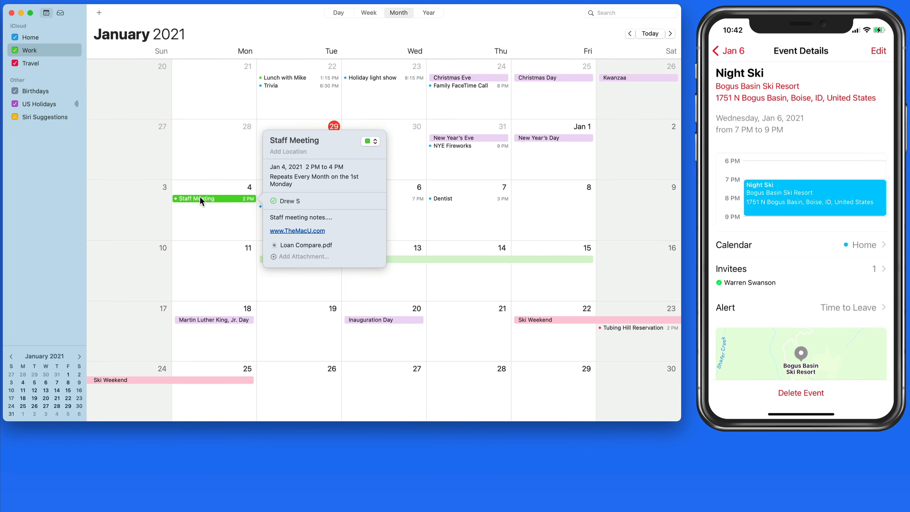
left_click(298, 201)
left_click(303, 198)
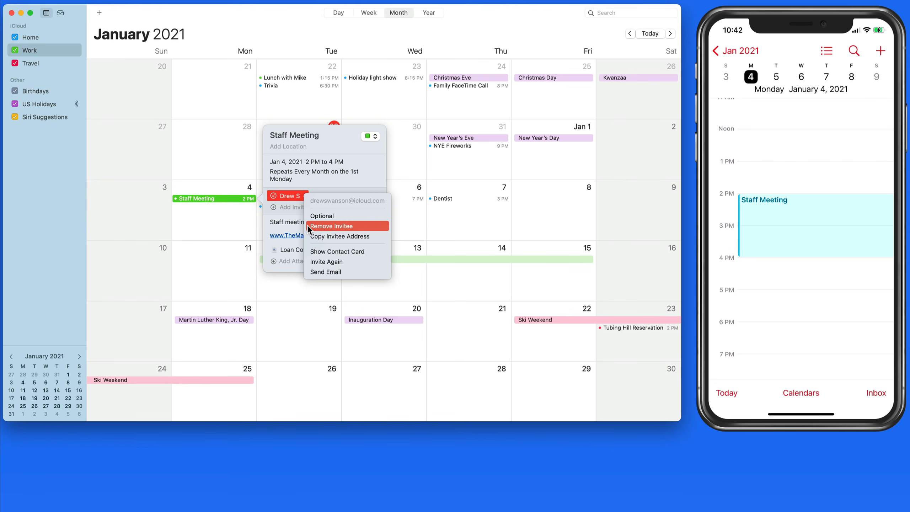
left_click(308, 226)
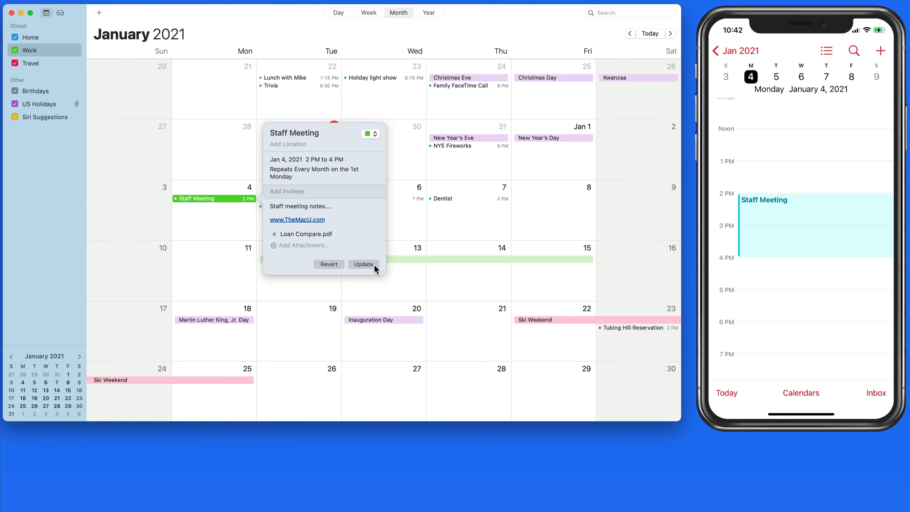
left_click(363, 265)
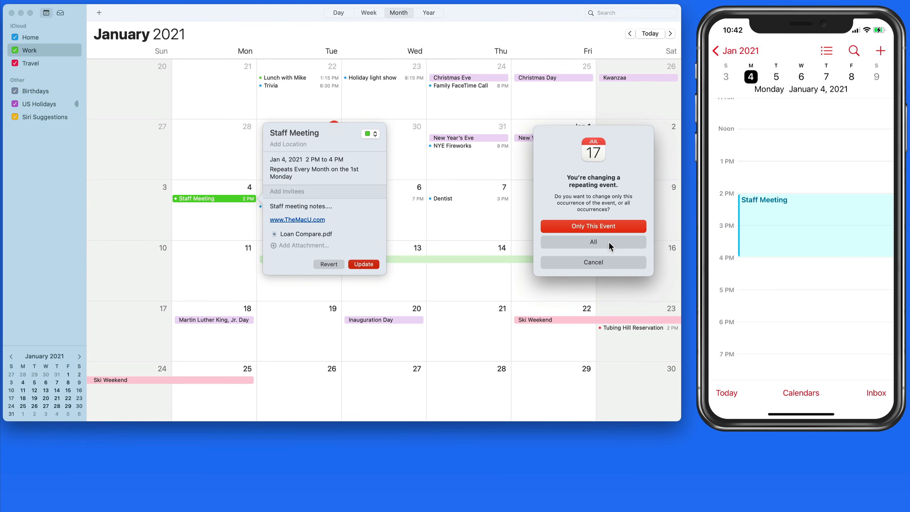
left_click(625, 226)
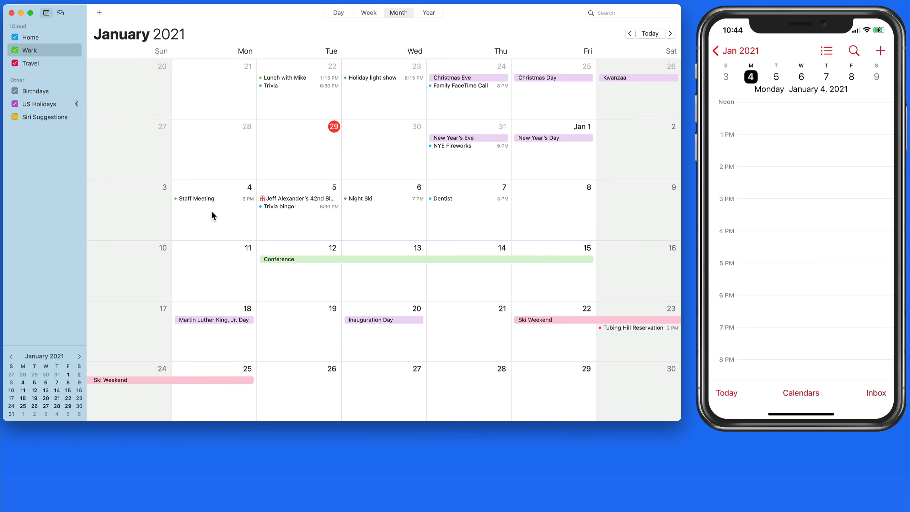
double_click(206, 199)
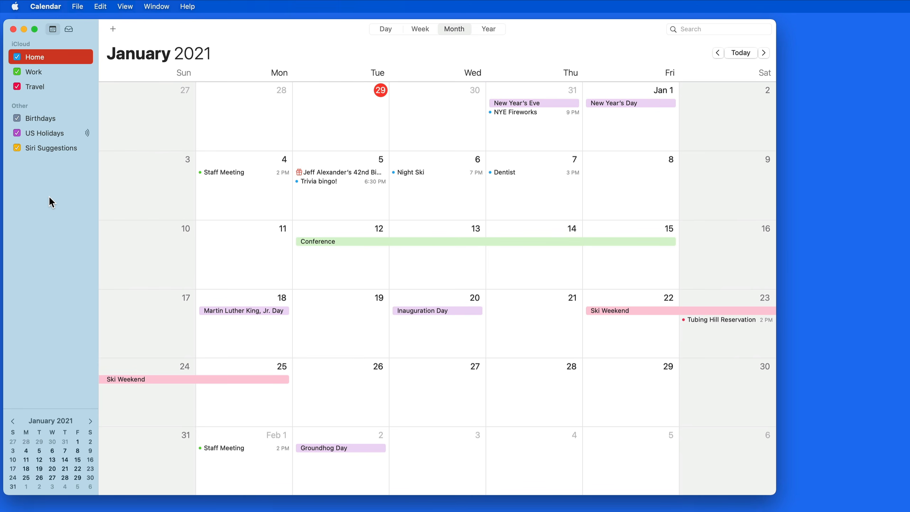
- Share the Work calendar with a contact, granting View & Edit permission
left_click(50, 74)
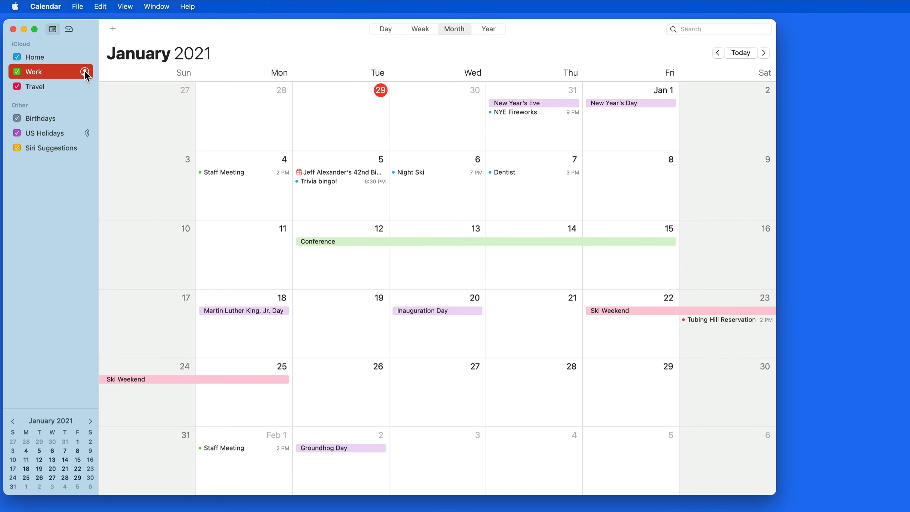
left_click(85, 72)
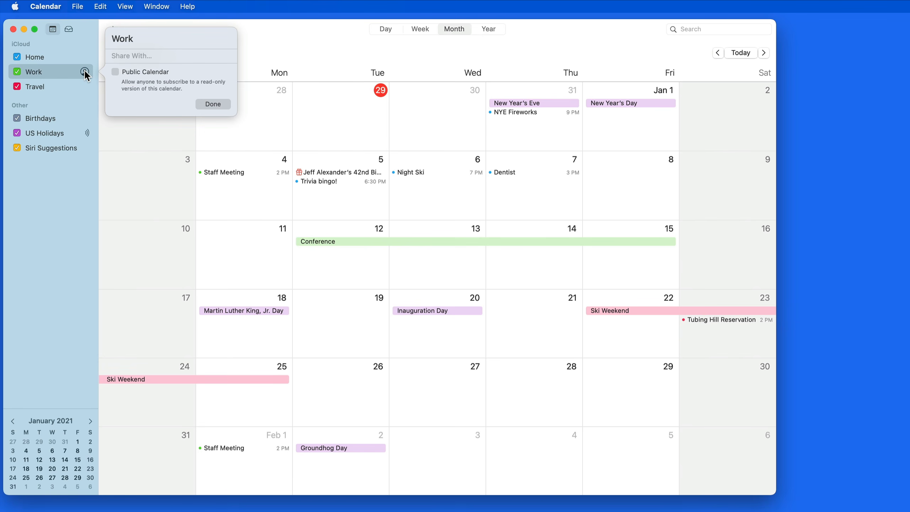
left_click(154, 56)
type("D")
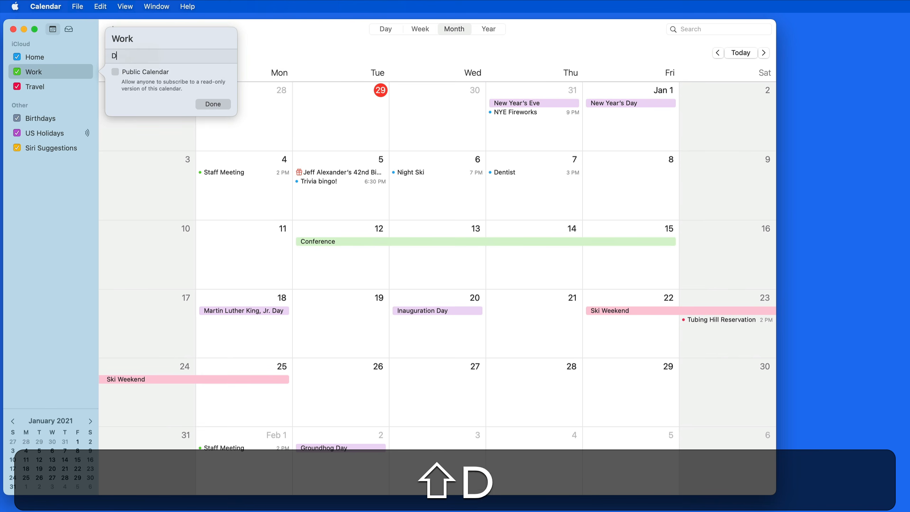
type("rew S")
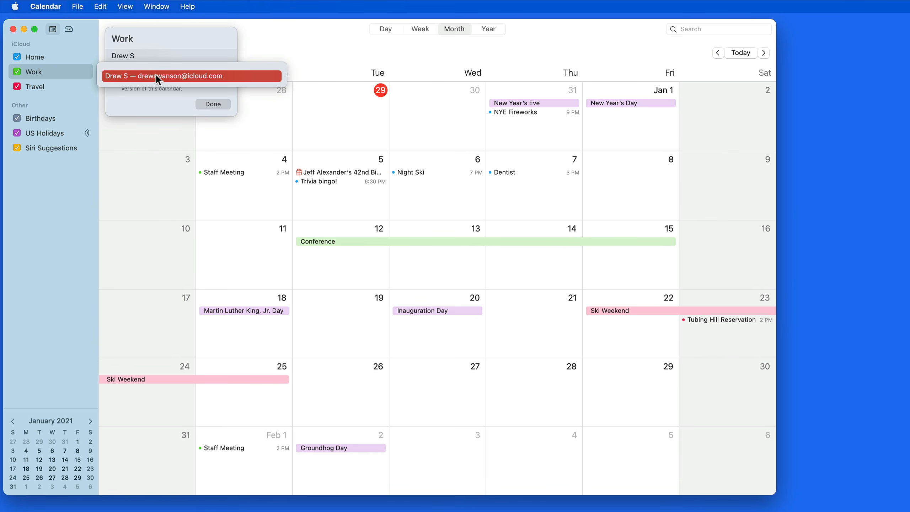
left_click(156, 76)
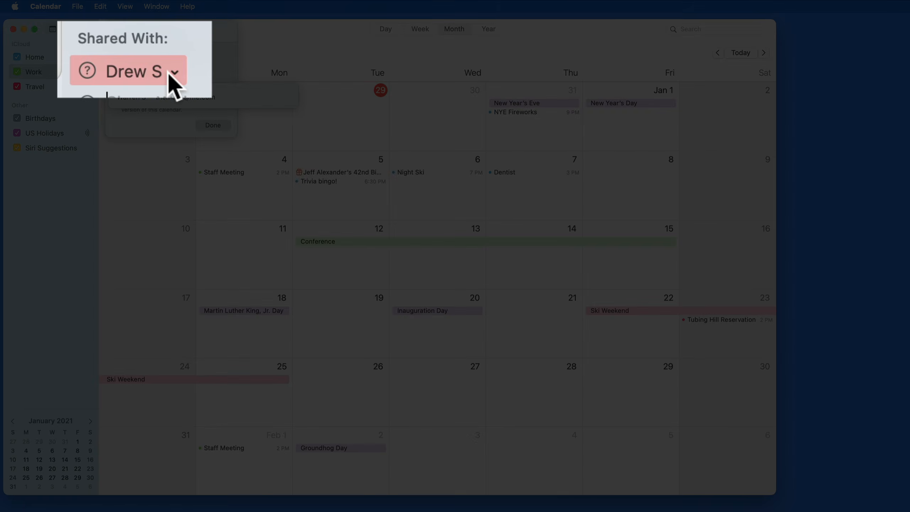
left_click(150, 65)
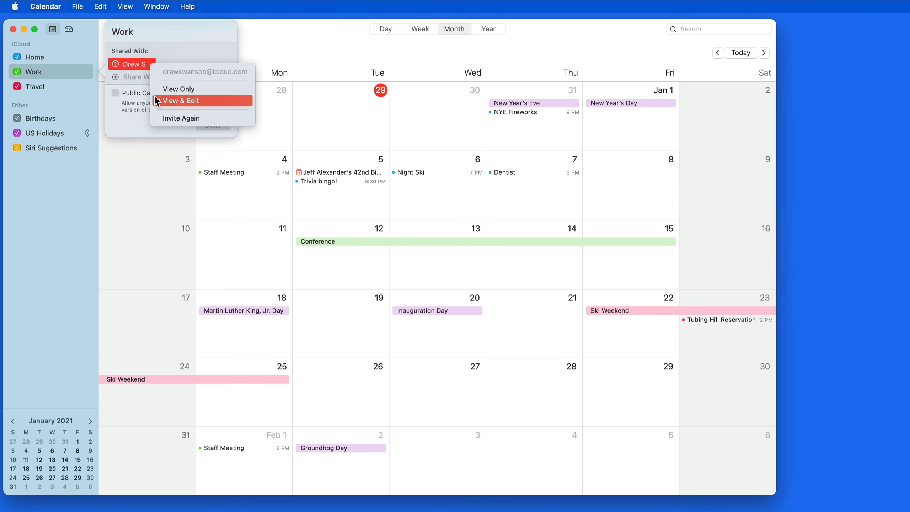
left_click(202, 102)
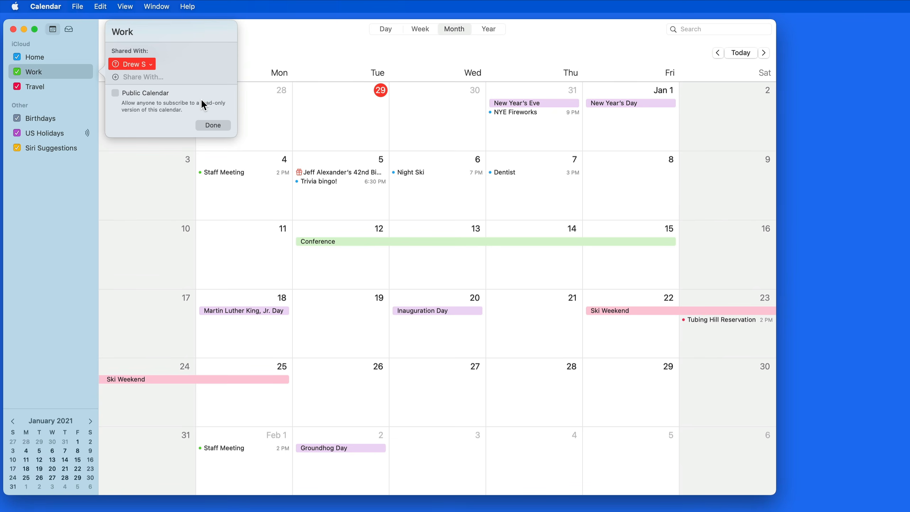
left_click(214, 125)
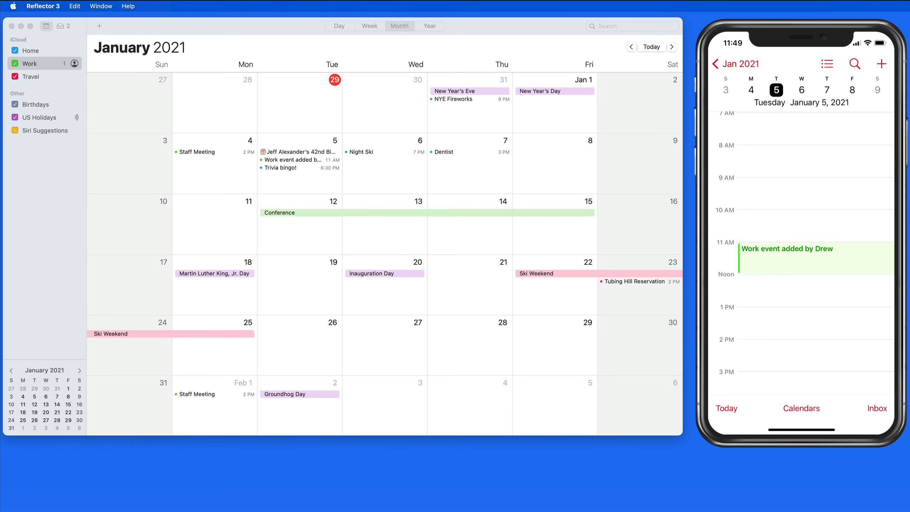
- Set the Jan 5 Work event's location to a contact's Boise street address and verify it
double_click(301, 160)
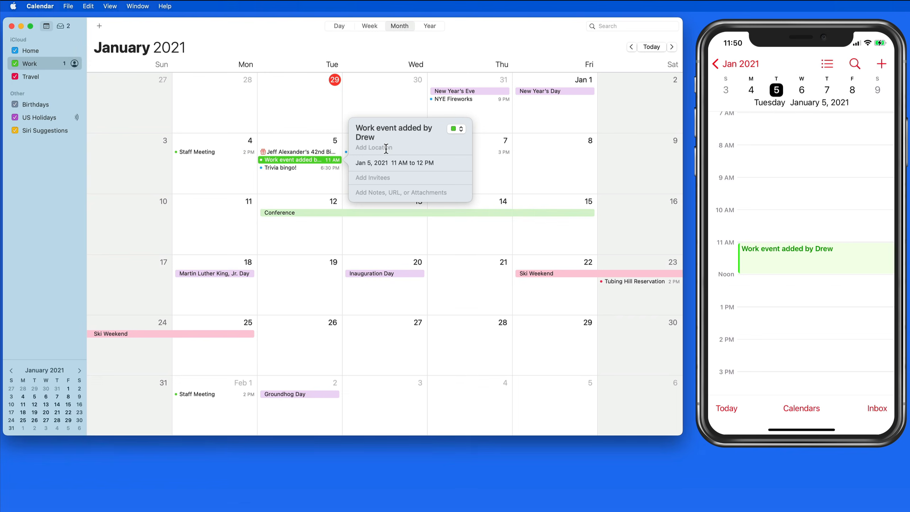
left_click(386, 148)
type("Mike B")
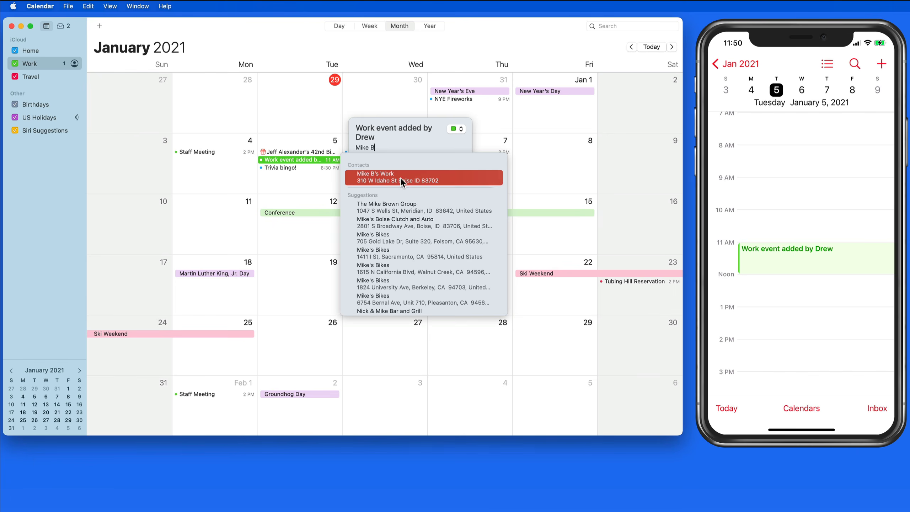
left_click(402, 181)
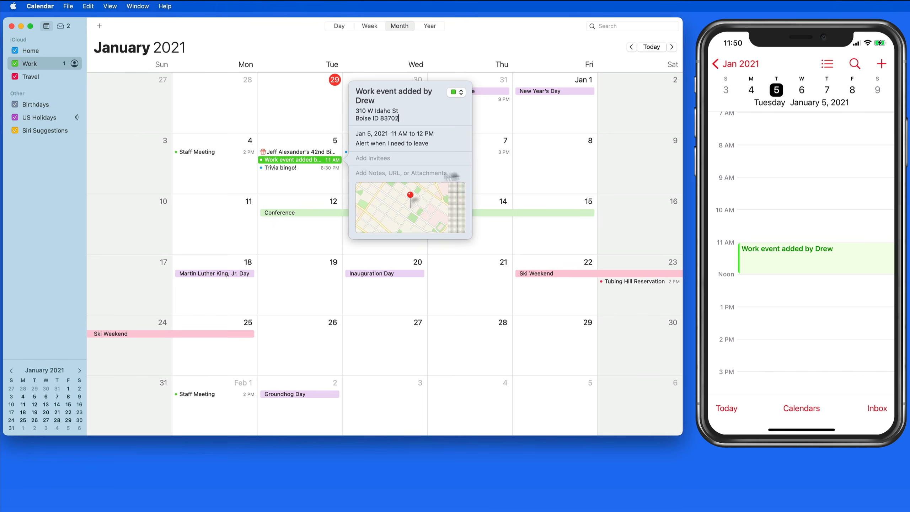
left_click(537, 168)
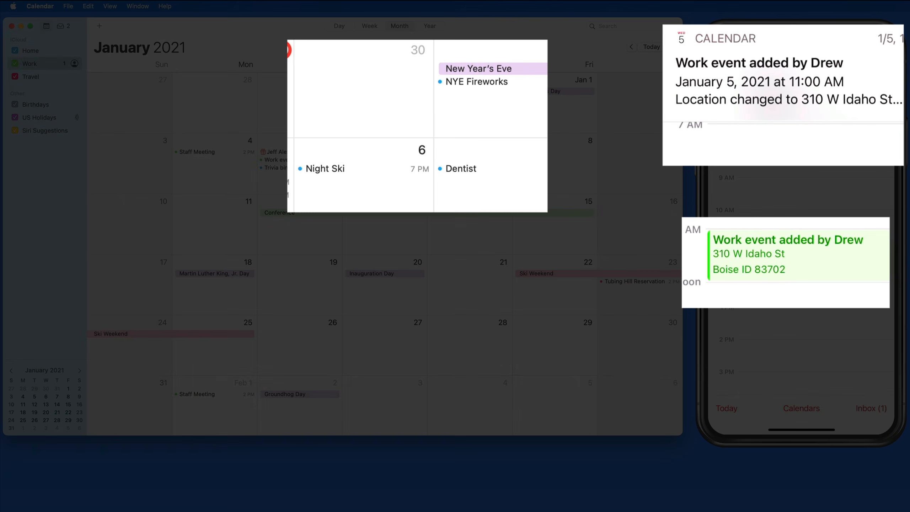
double_click(301, 160)
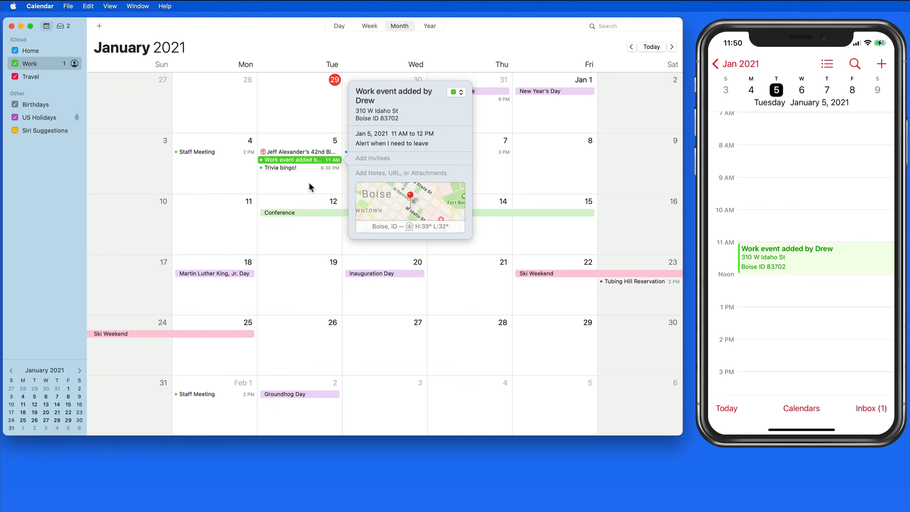
left_click(307, 184)
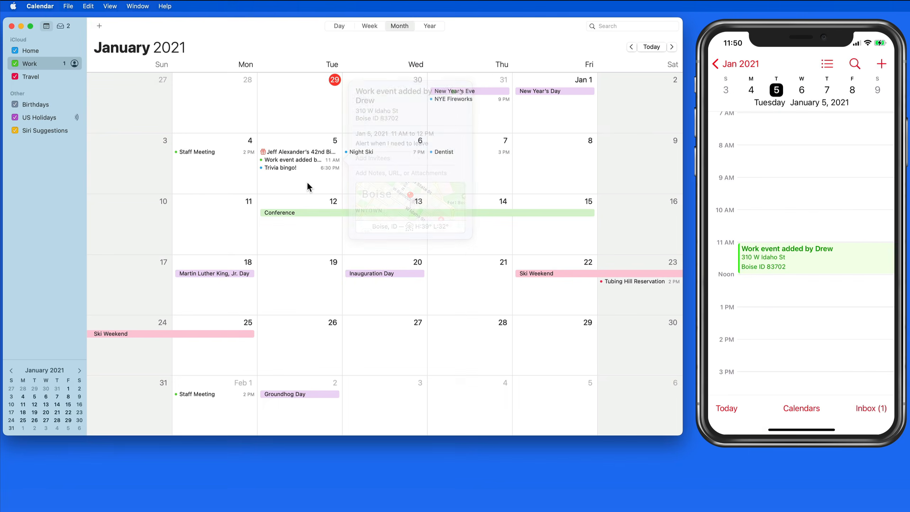
- Make the Travel calendar a Public Calendar in its sharing options
left_click(53, 77)
left_click(75, 77)
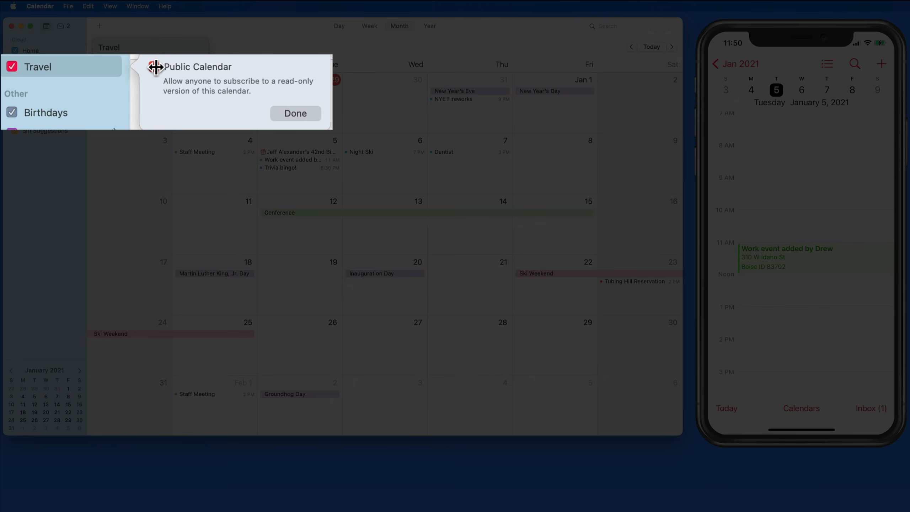
left_click(153, 66)
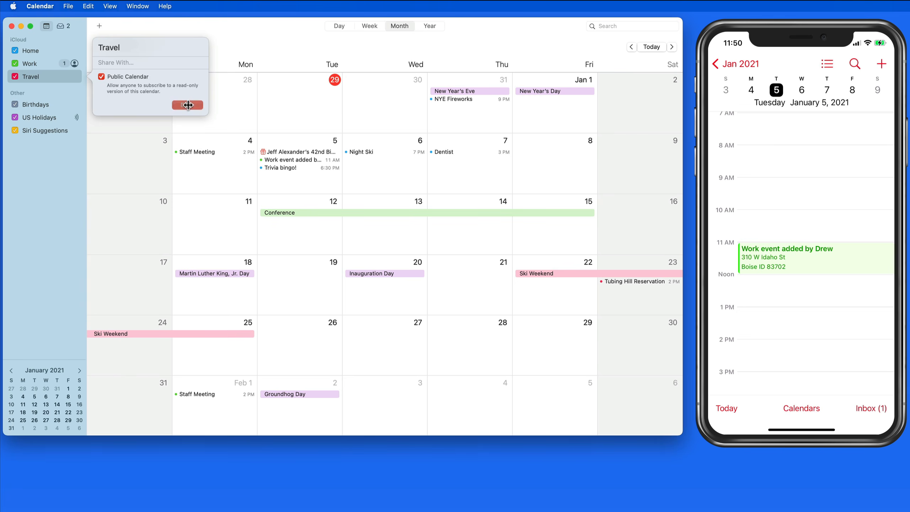
left_click(188, 107)
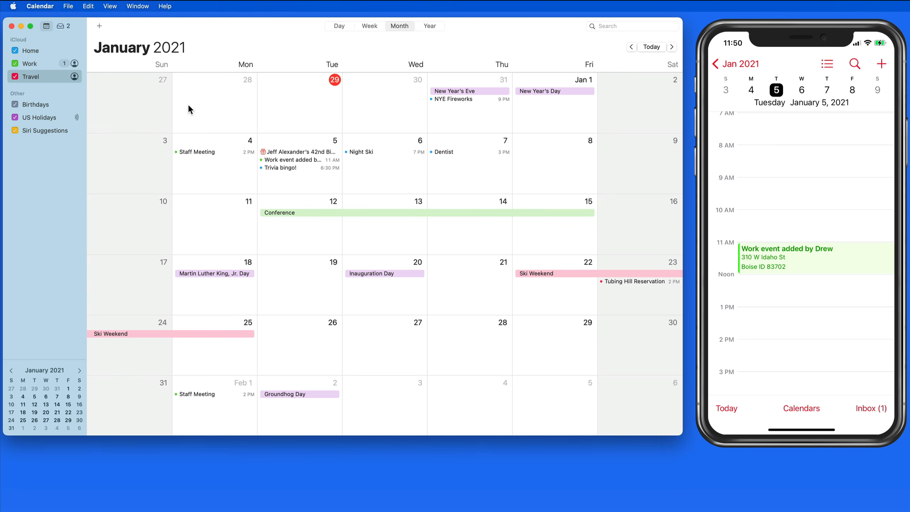
- Send the Travel calendar's public subscription link to a contact via Messages
left_click(74, 77)
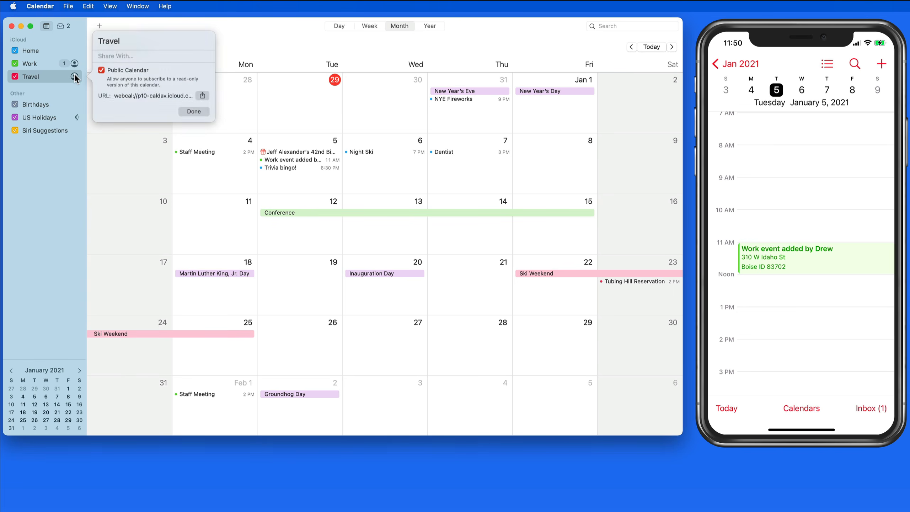
left_click(202, 96)
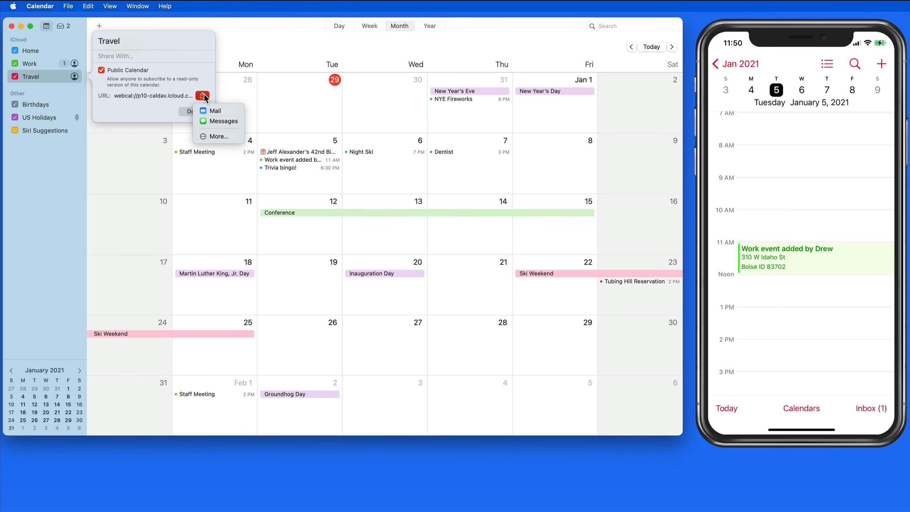
left_click(231, 122)
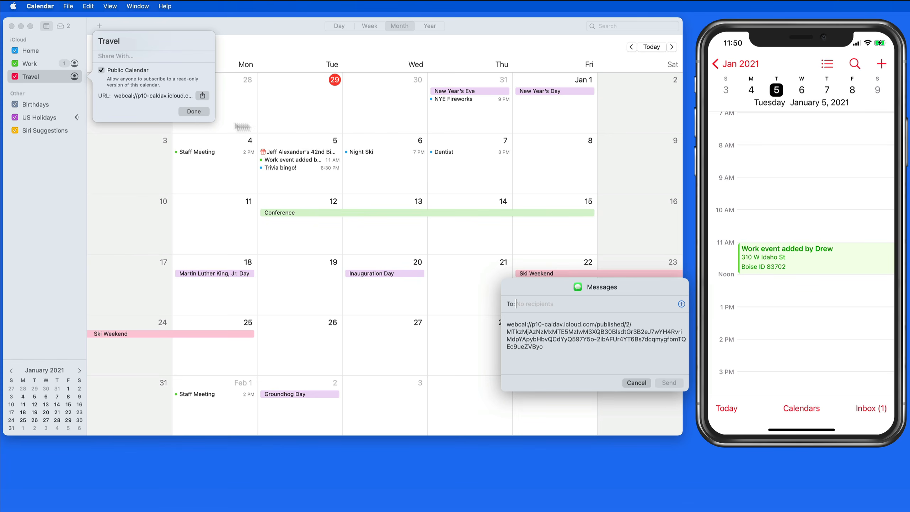
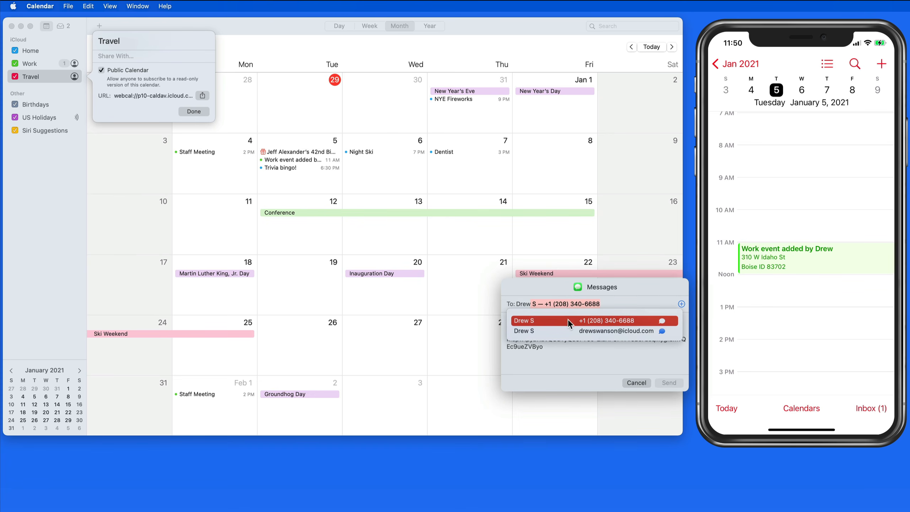
left_click(568, 320)
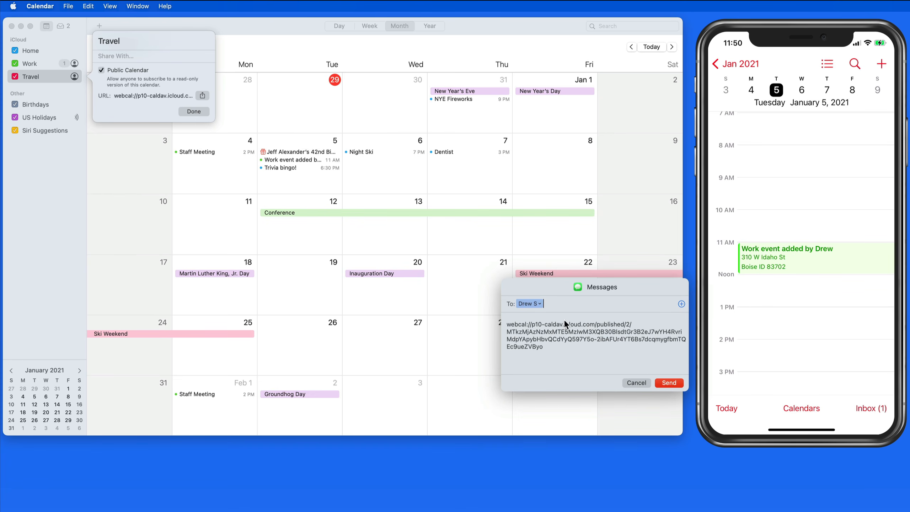
left_click(668, 382)
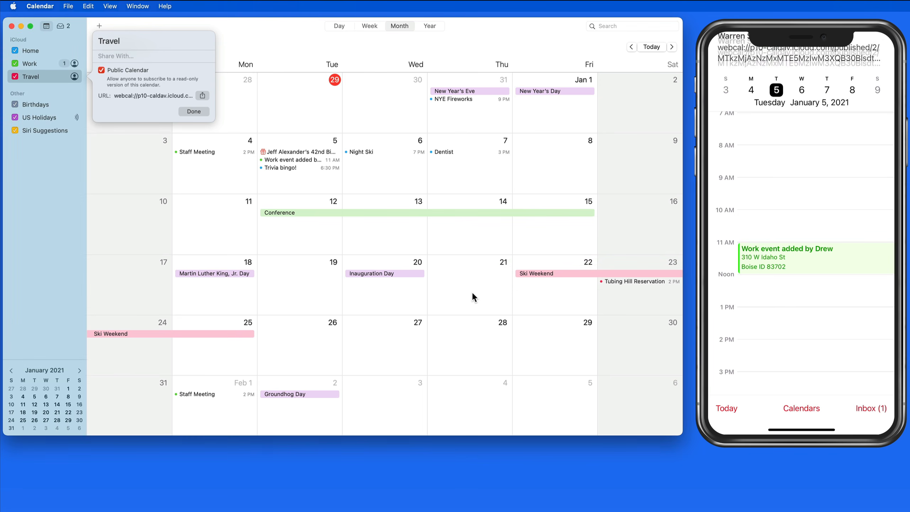
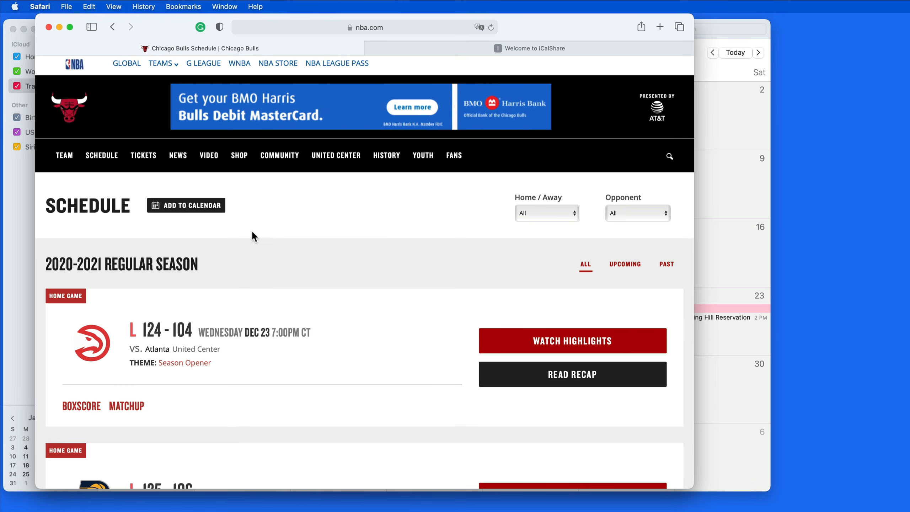
- Add Stanza's Bulls Full Season schedule to Apple Calendar, skipping the email prompt
left_click(191, 206)
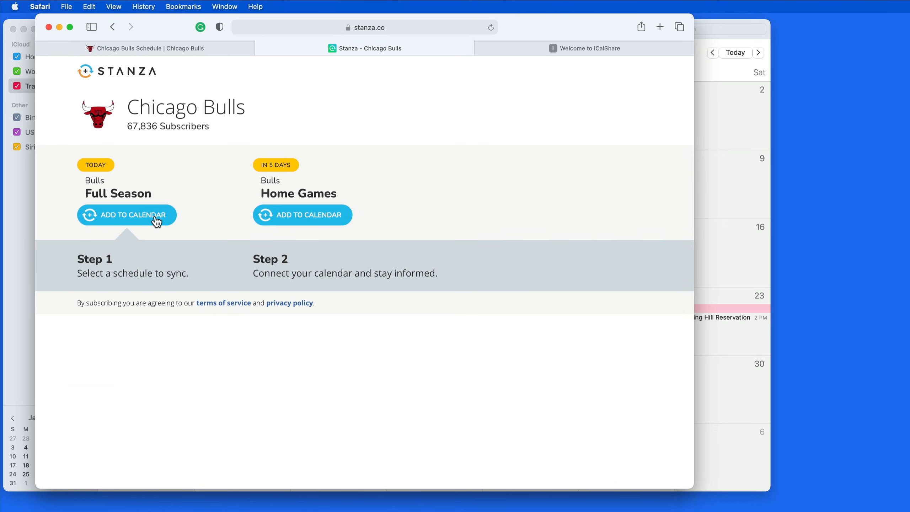
left_click(155, 220)
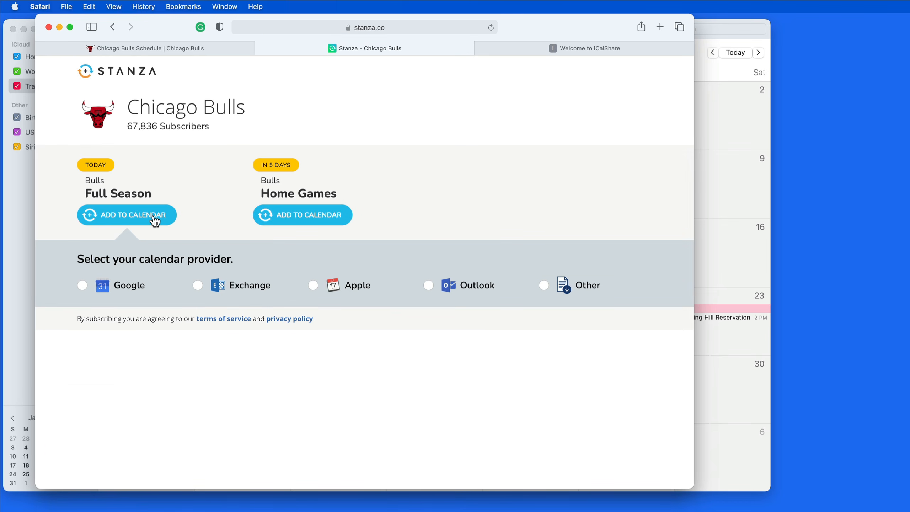
left_click(313, 287)
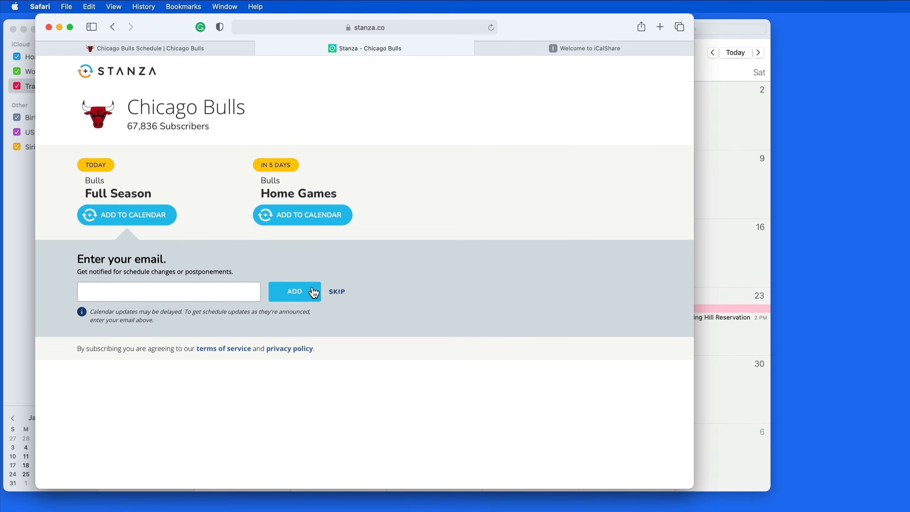
left_click(341, 293)
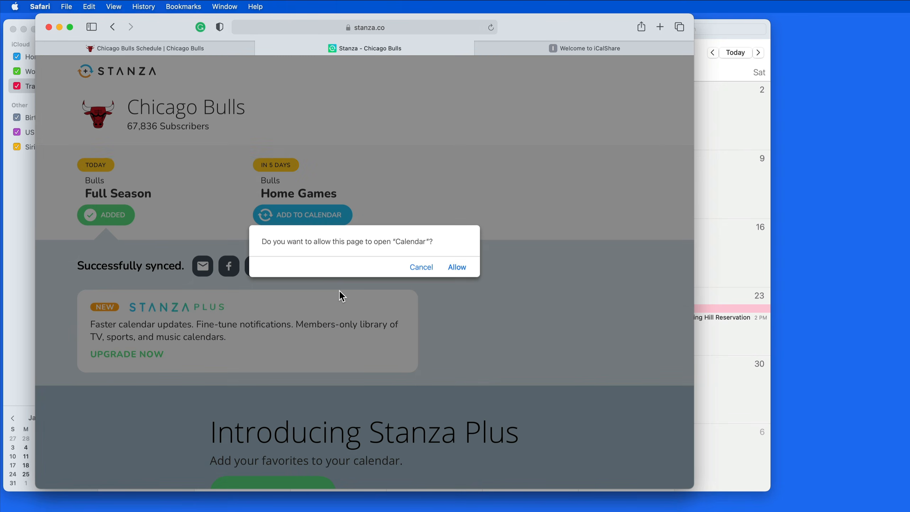
left_click(462, 267)
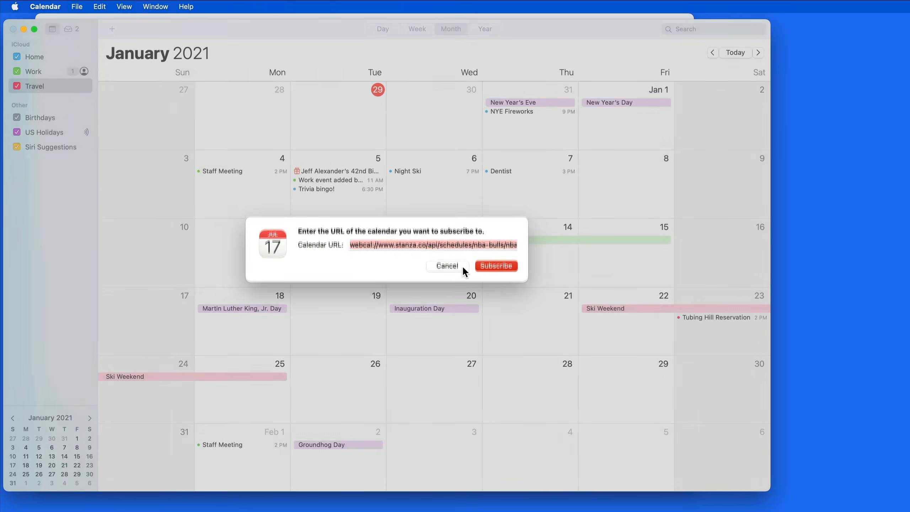
- Subscribe to the Chicago Bulls calendar with its default settings
left_click(500, 272)
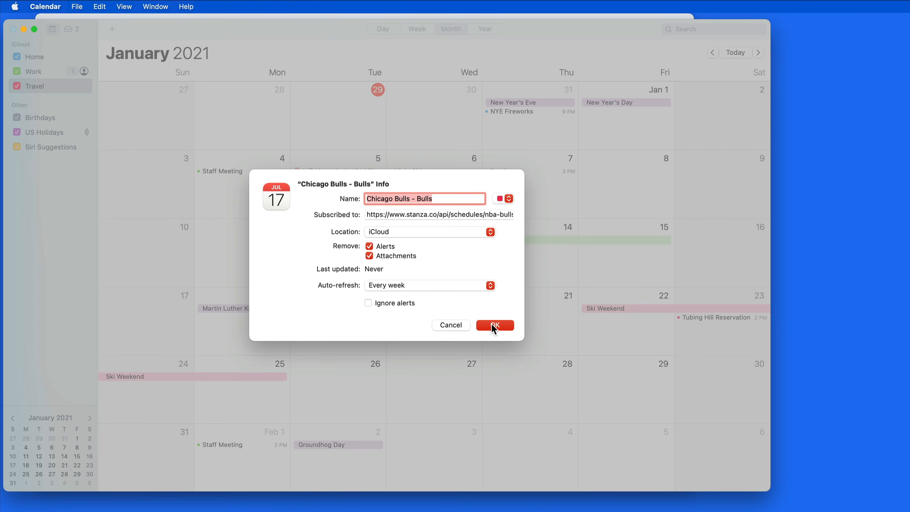
left_click(491, 323)
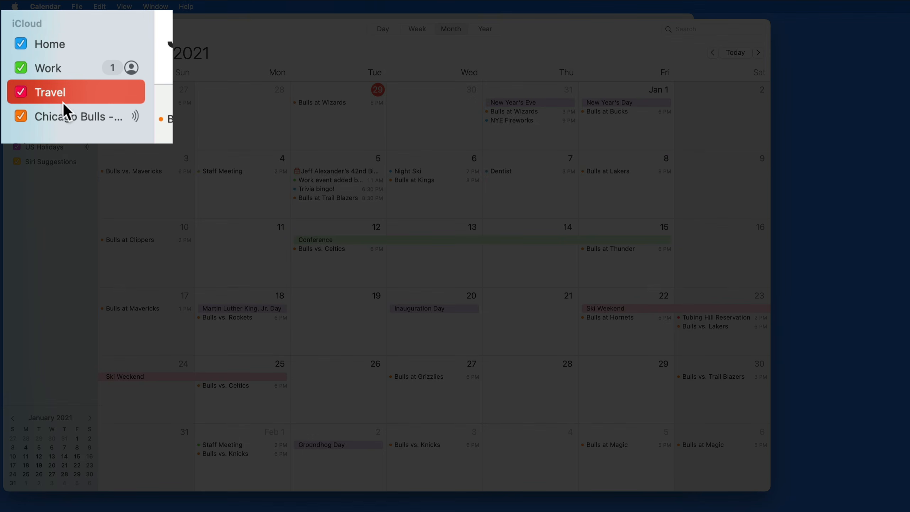
left_click(55, 114)
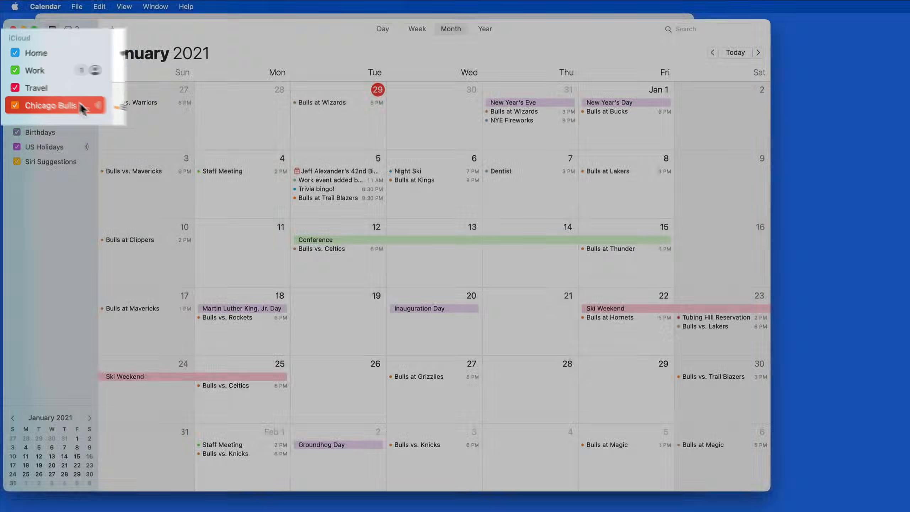
- Toggle the Chicago Bulls games off, on and off again, leaving them hidden
left_click(17, 101)
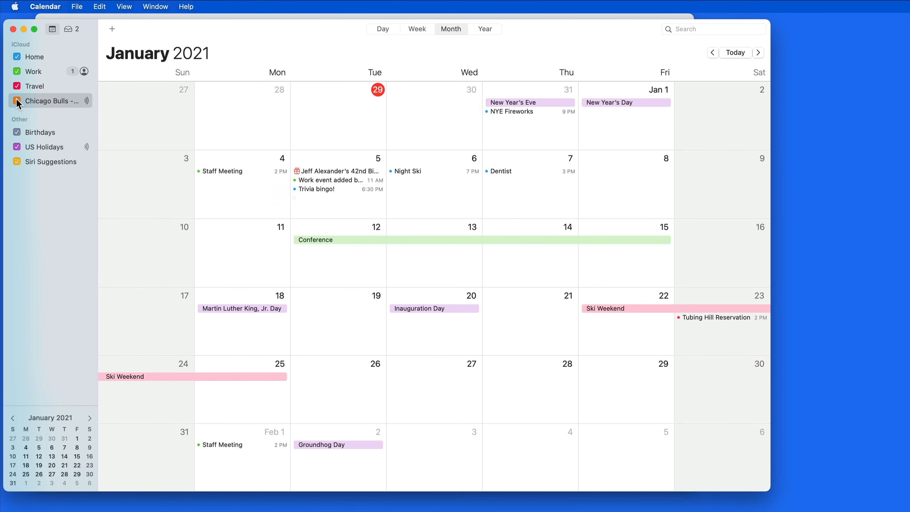
left_click(17, 101)
left_click(16, 101)
- Review the US Holidays calendar's subscription settings, then close them
left_click(61, 145)
right_click(34, 147)
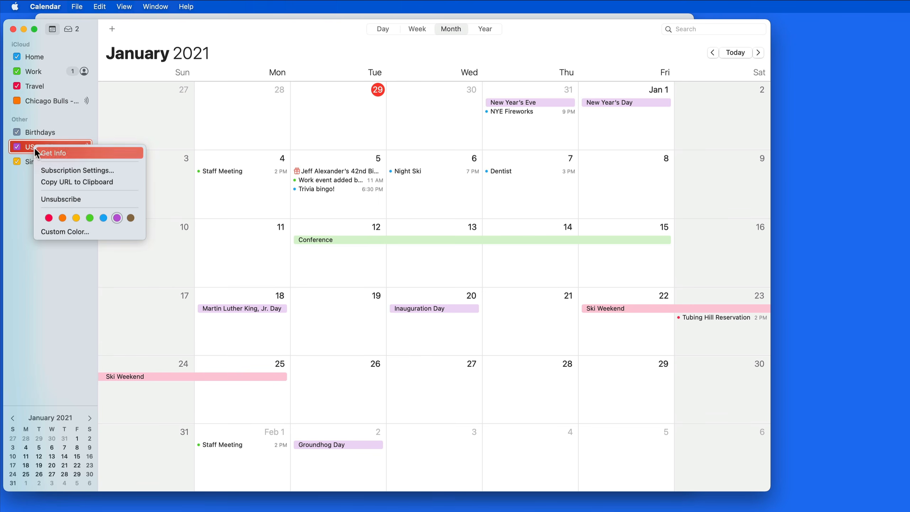
left_click(41, 171)
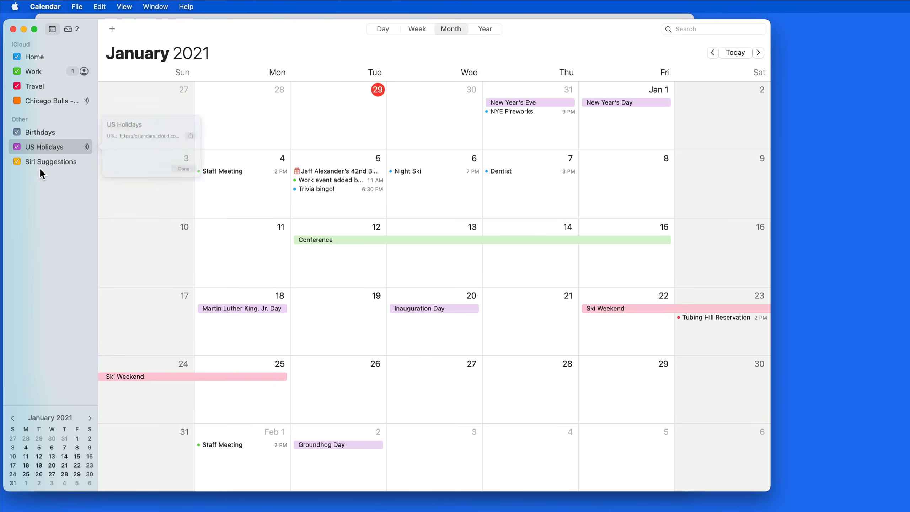
left_click(217, 177)
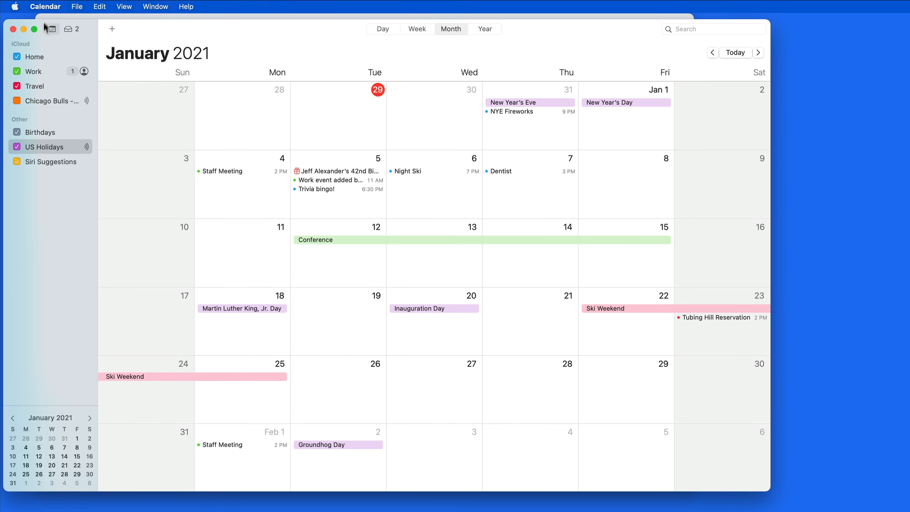
- Toggle the Show Holidays calendar option in Calendar's General preferences
left_click(46, 8)
left_click(51, 40)
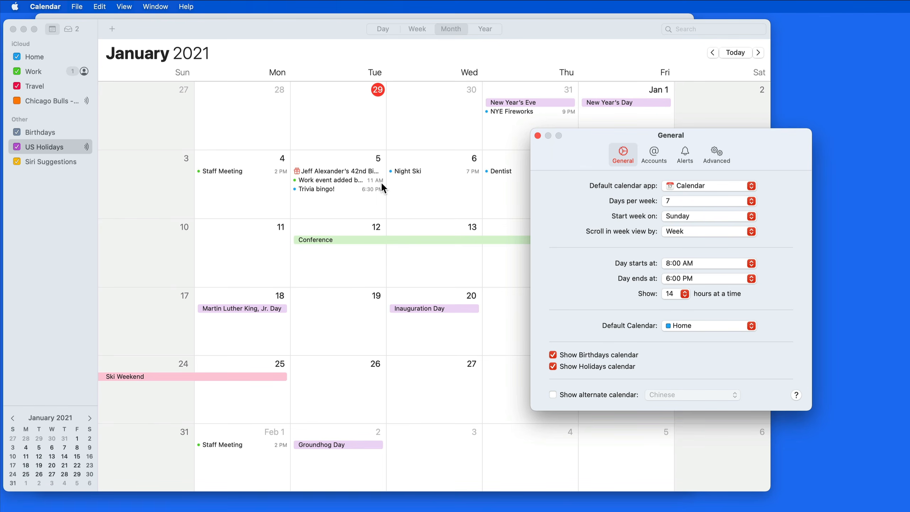
left_click_drag(589, 153, 431, 132)
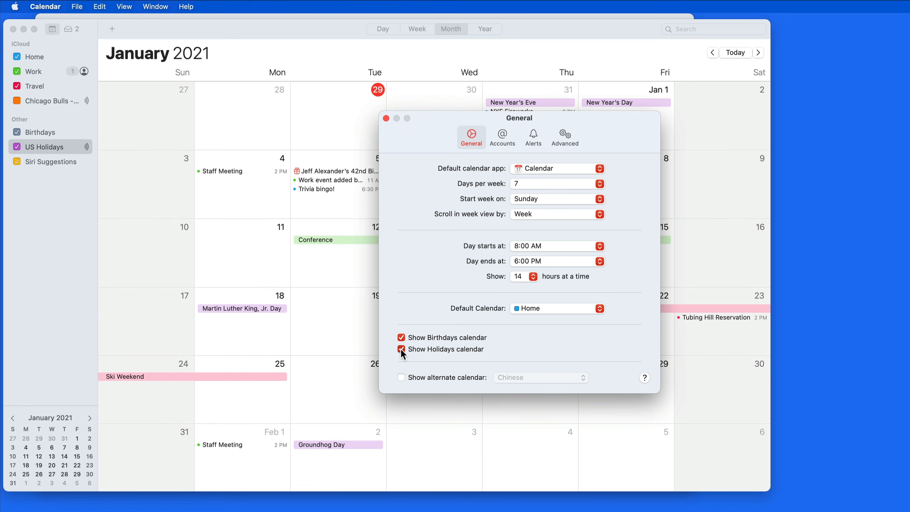
left_click(386, 118)
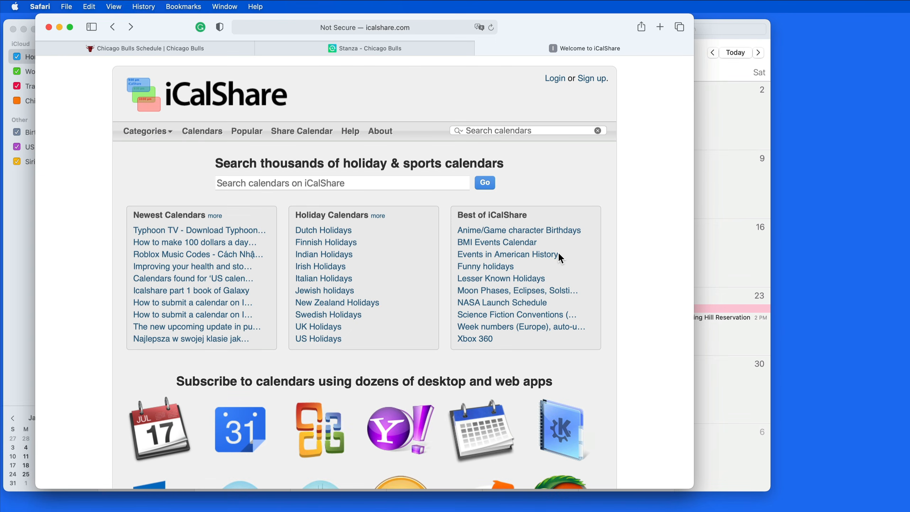
- Subscribe to iCalShare's NASA Launch Schedule and let it open in Calendar
scroll(516, 315, "down", 1)
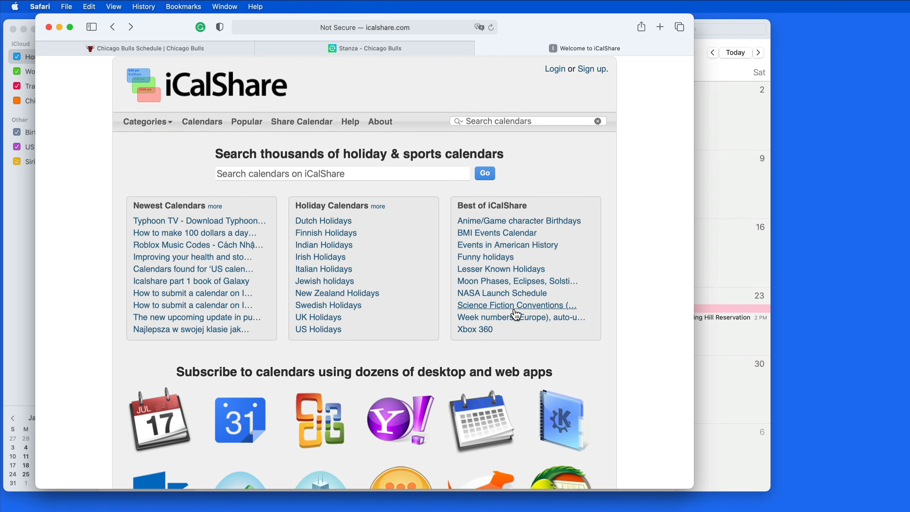
left_click(504, 294)
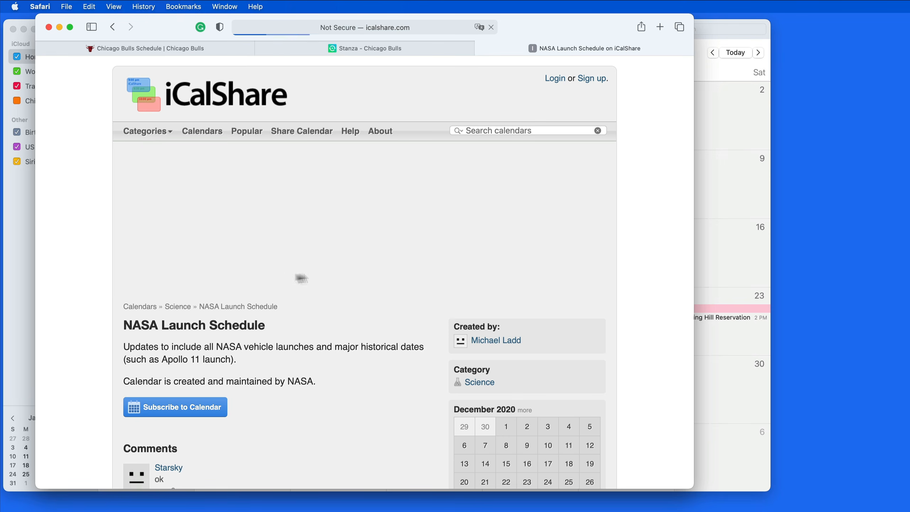
scroll(213, 366, "down", 3)
left_click(189, 356)
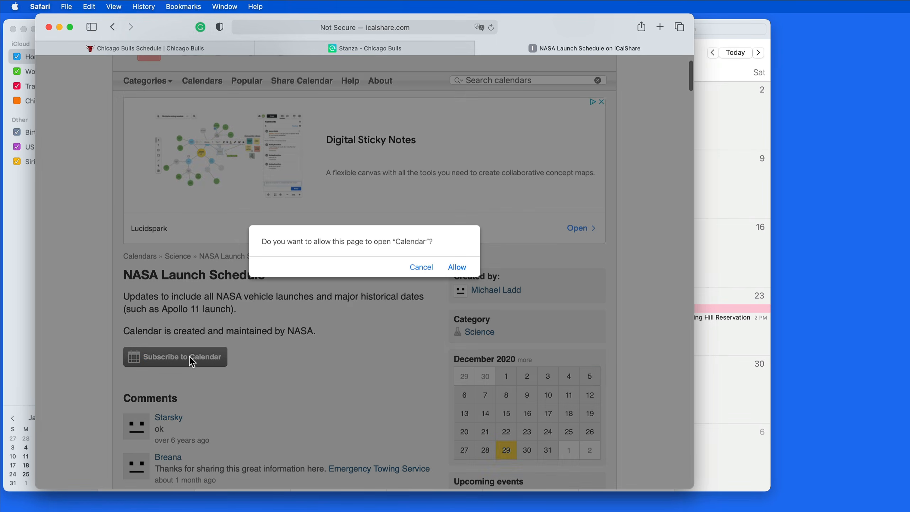
left_click(456, 267)
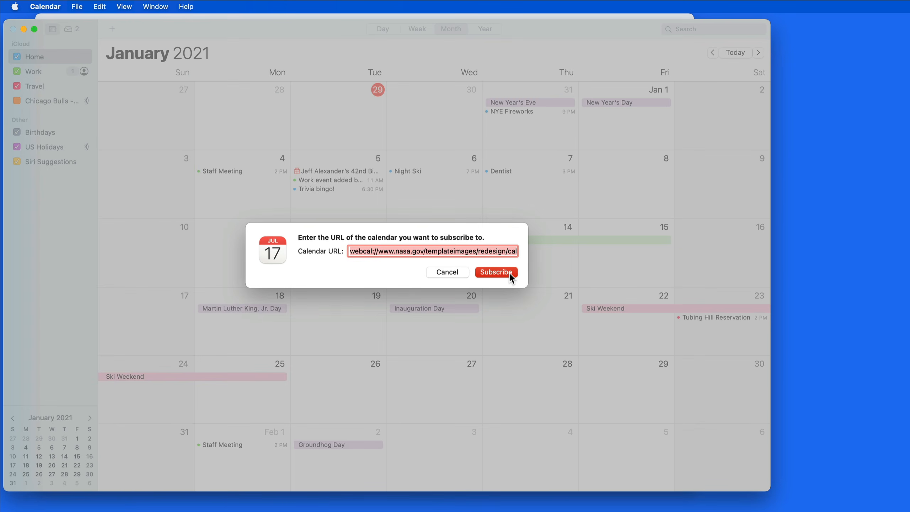
- Subscribe to the NASA webcal address as 'Nasa Launches', stored in iCloud
left_click(509, 272)
type("Nasa Launches")
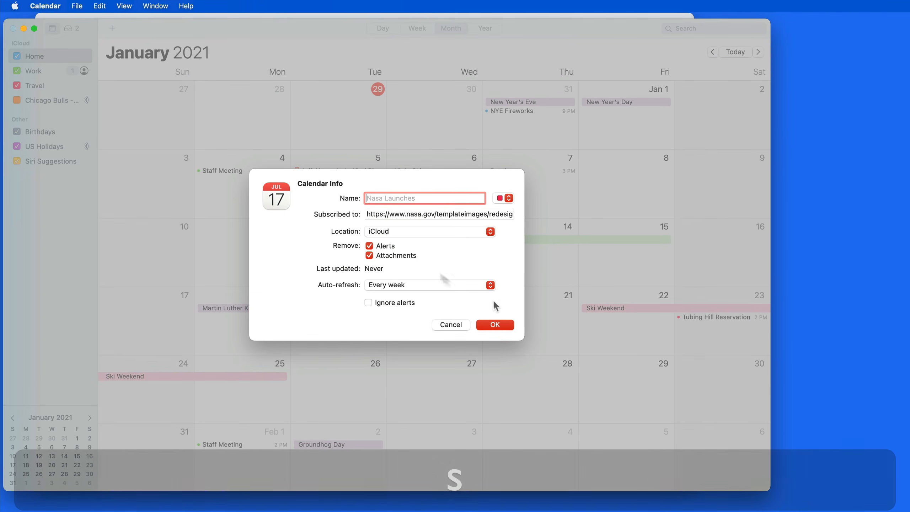
left_click(453, 231)
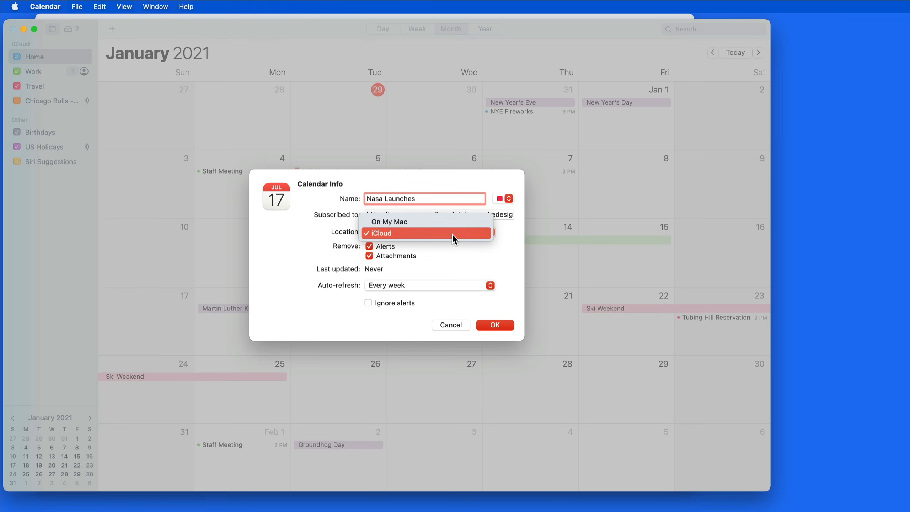
left_click(452, 233)
left_click(496, 325)
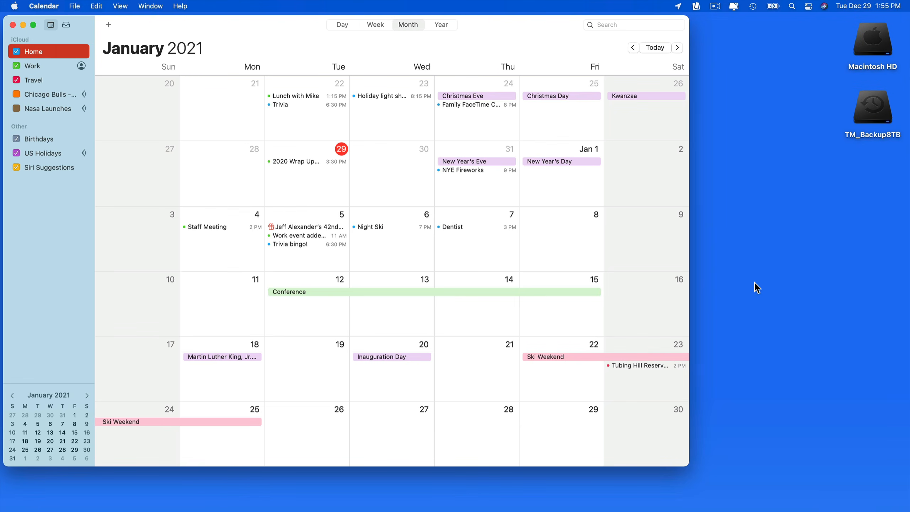
- Swipe open Notification Center to show the Weather, Notes and Reminders widgets
scroll(754, 282, "right", 5)
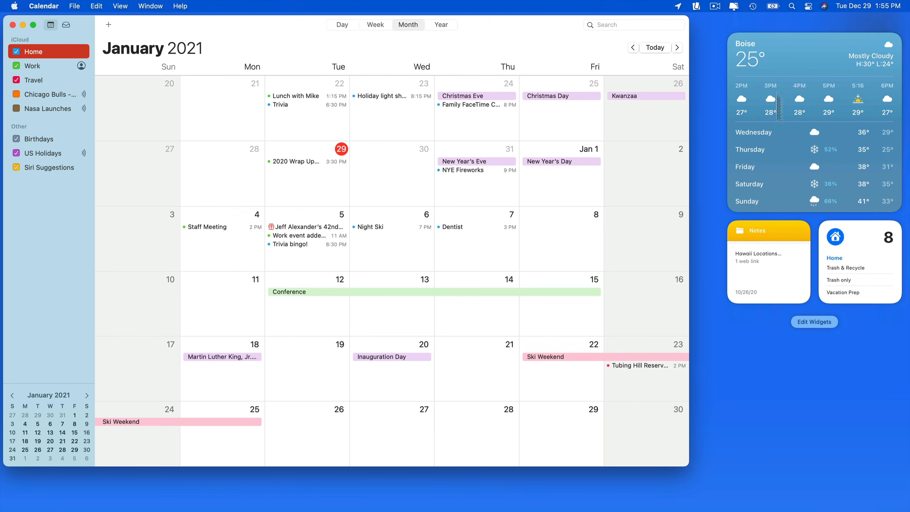
left_click(793, 351)
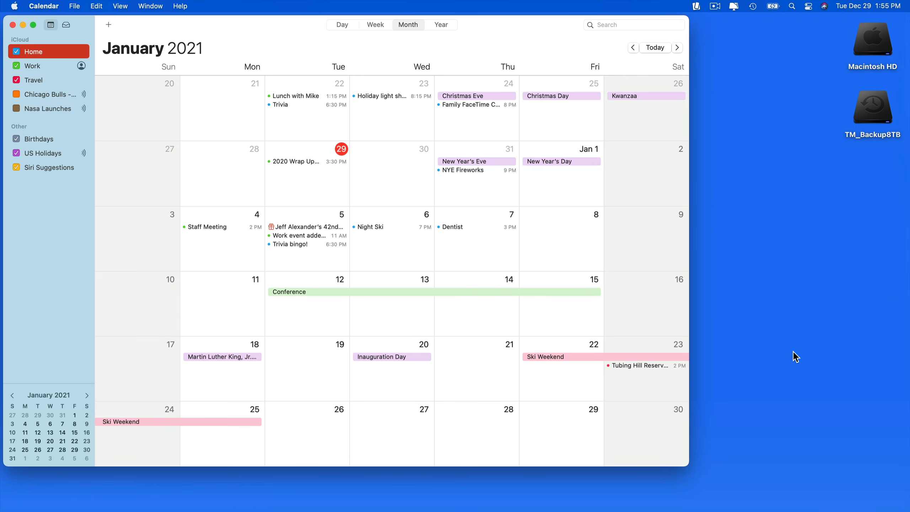
scroll(793, 351, "right", 5)
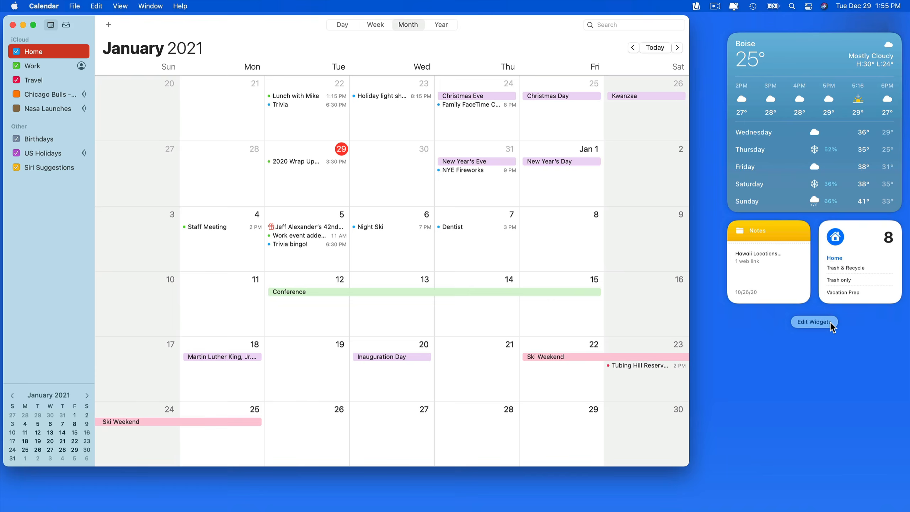
- Add a medium Calendar Up Next widget after previewing its small and large sizes
left_click(813, 321)
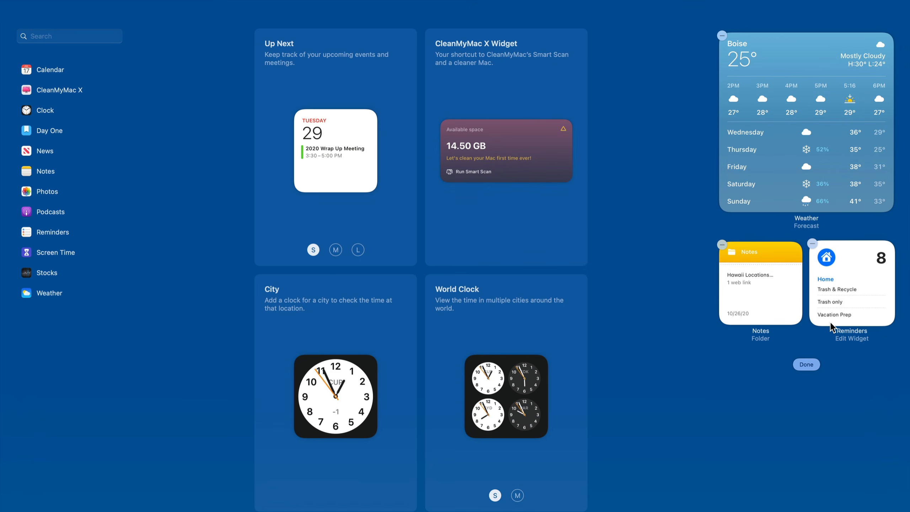
scroll(279, 187, "down", 10)
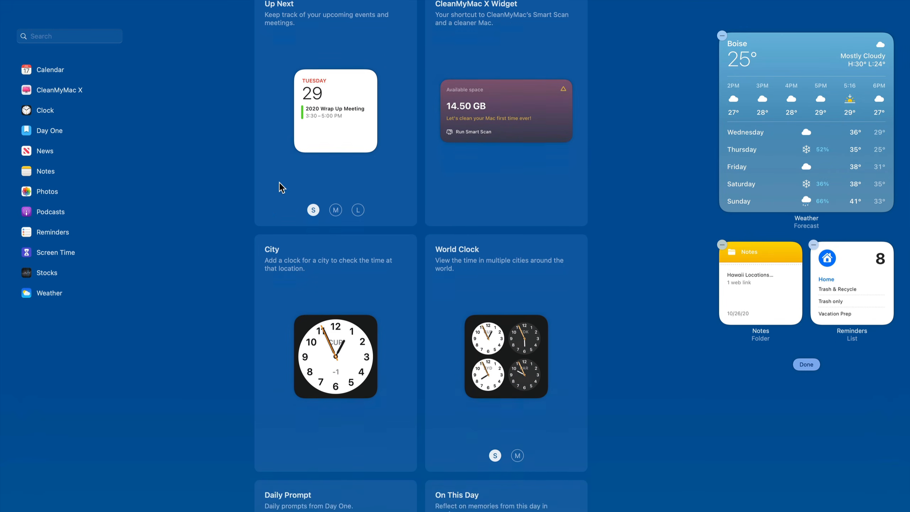
scroll(281, 186, "up", 10)
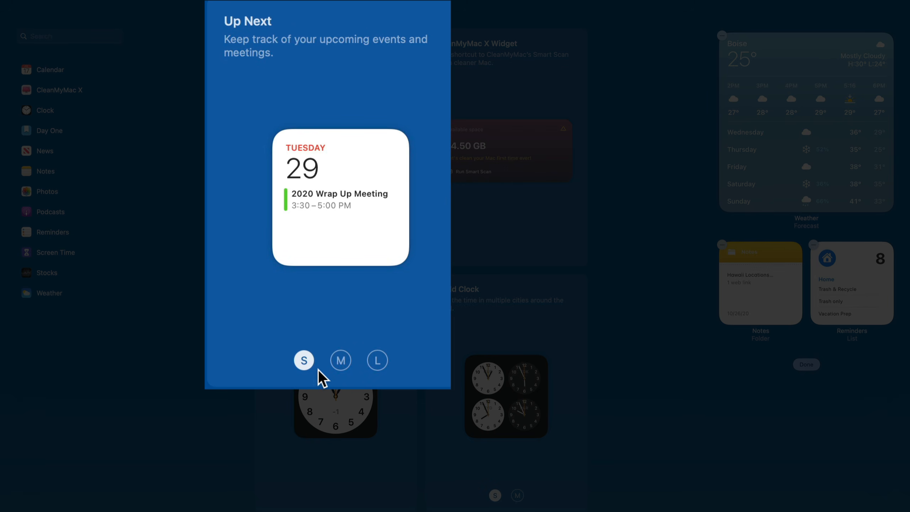
left_click(335, 249)
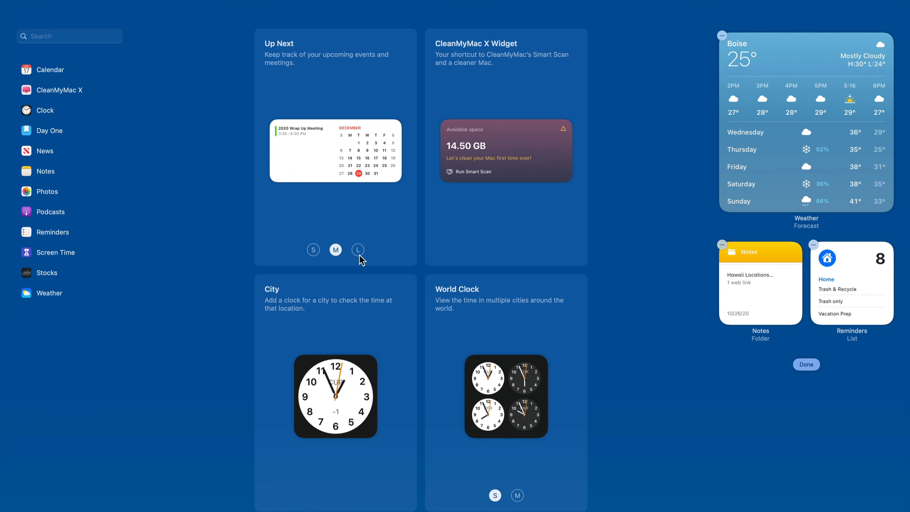
left_click(359, 250)
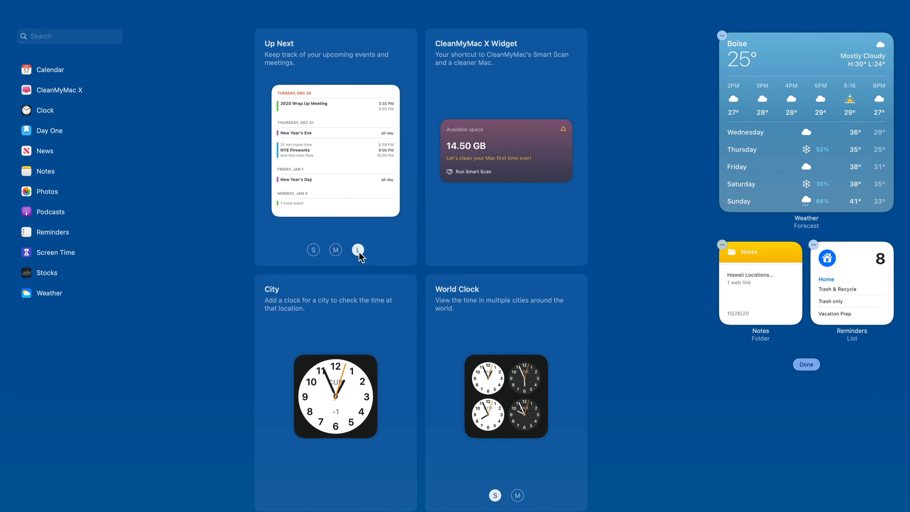
left_click(314, 250)
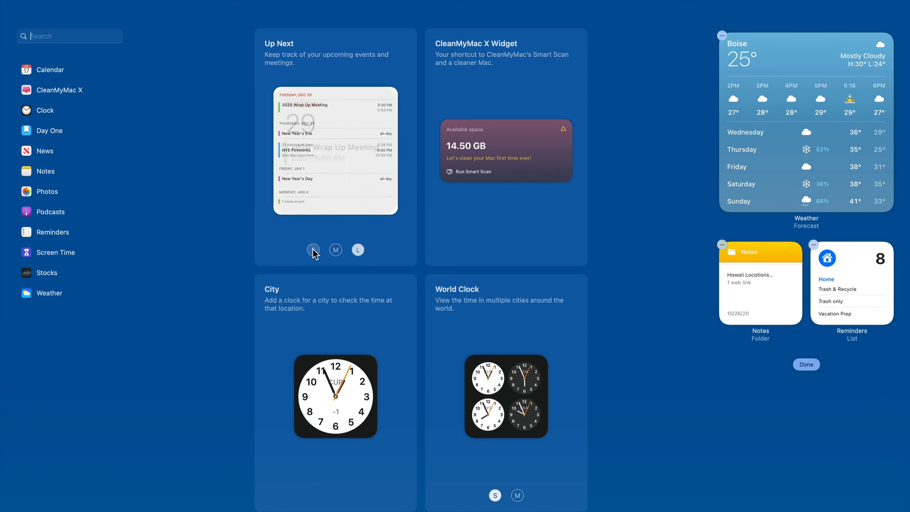
left_click(335, 249)
mouse_move(325, 187)
left_click(275, 128)
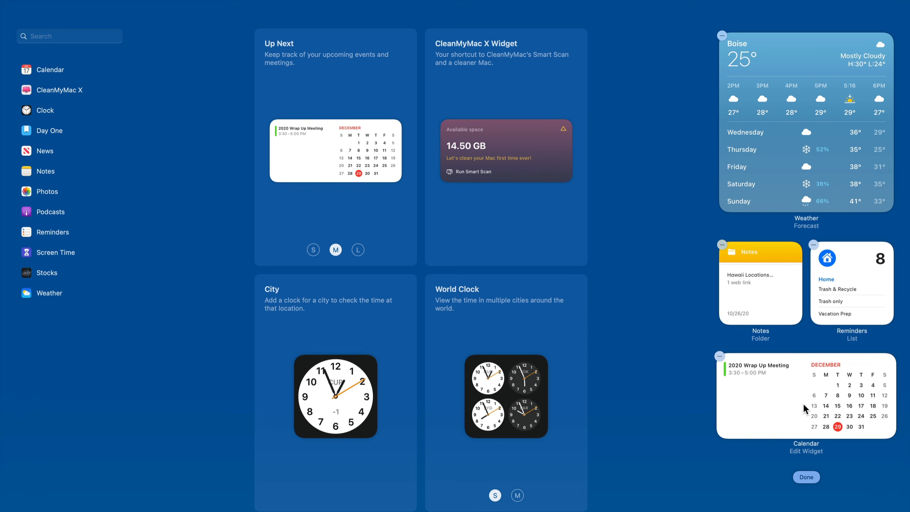
- Open and close the Up Next widget's settings, then finish editing widgets
left_click(801, 430)
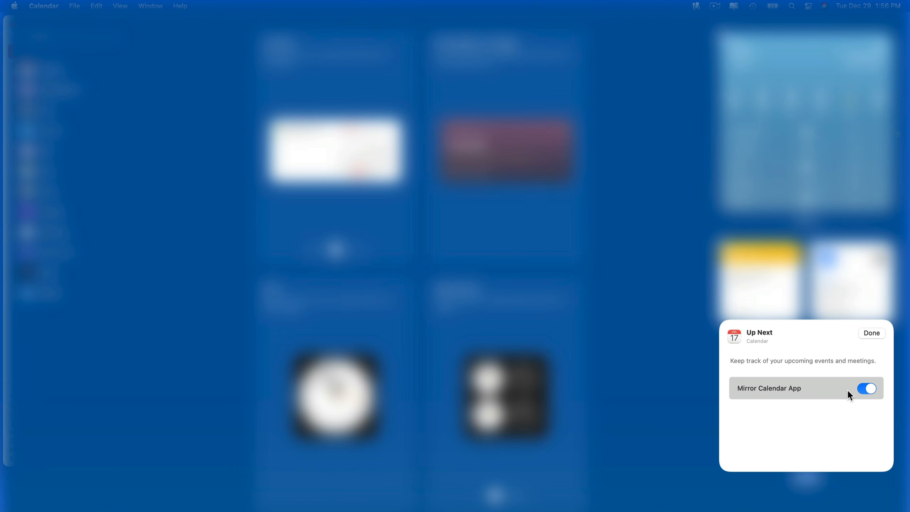
left_click(868, 334)
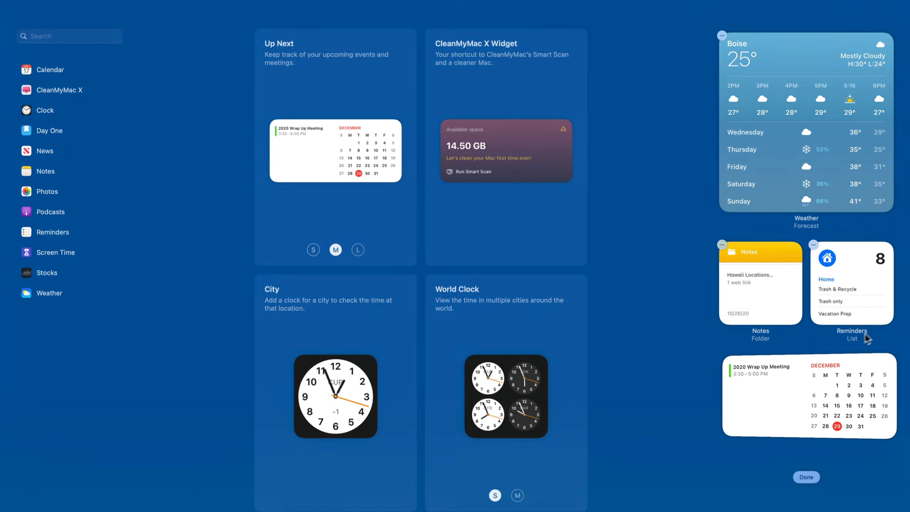
left_click(808, 480)
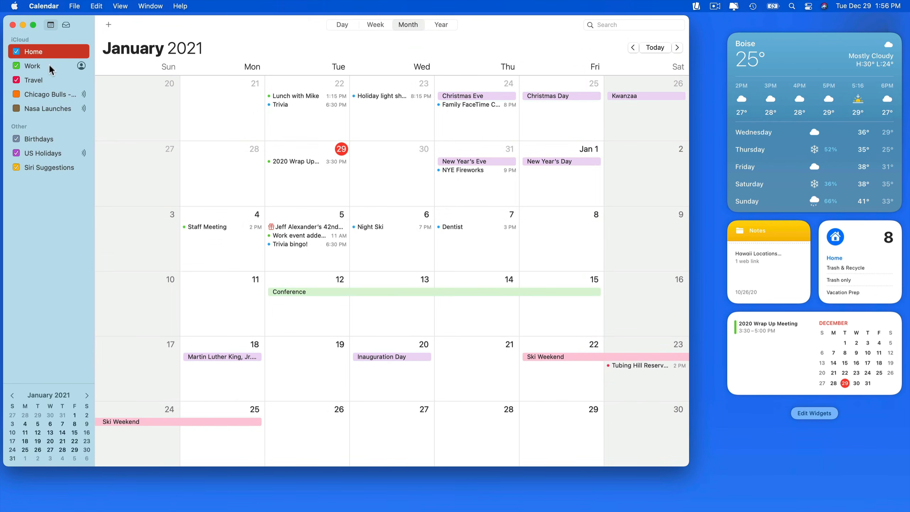
- Show the Chicago Bulls games and turn off Mirror Calendar App for Up Next
left_click(16, 94)
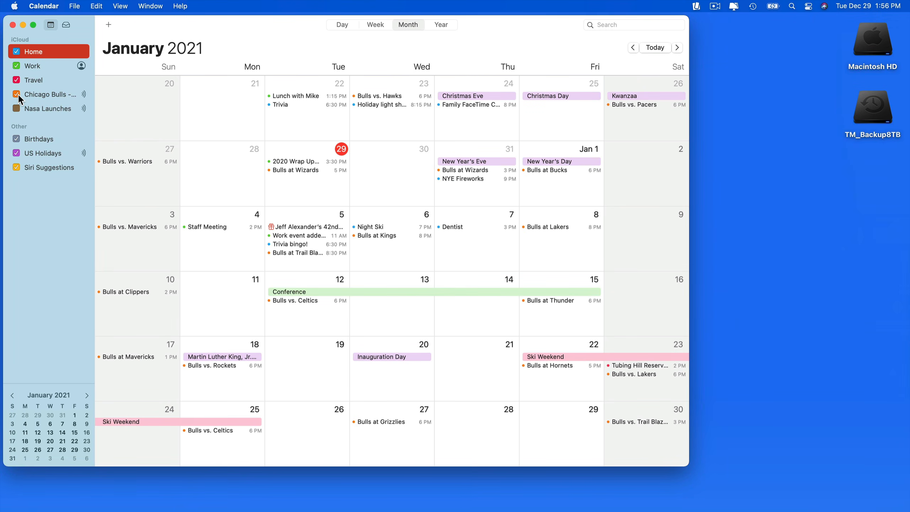
scroll(852, 412, "right", 5)
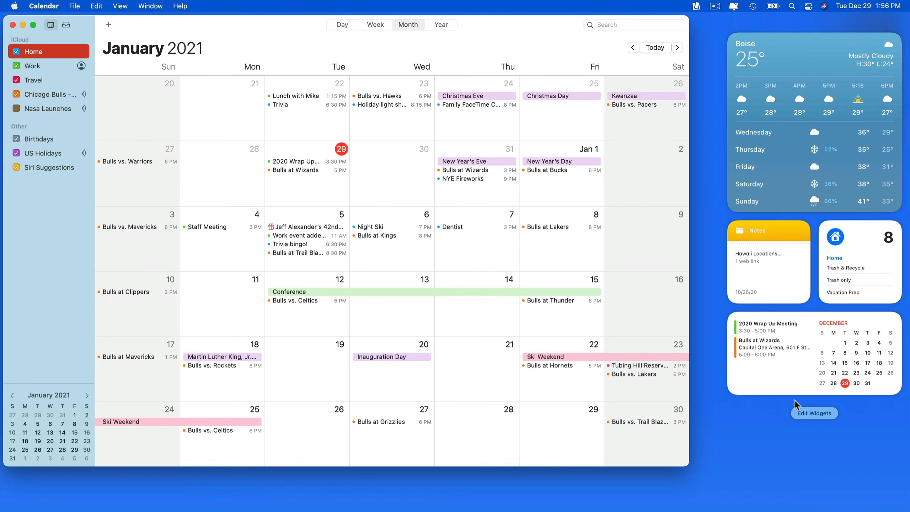
left_click(810, 414)
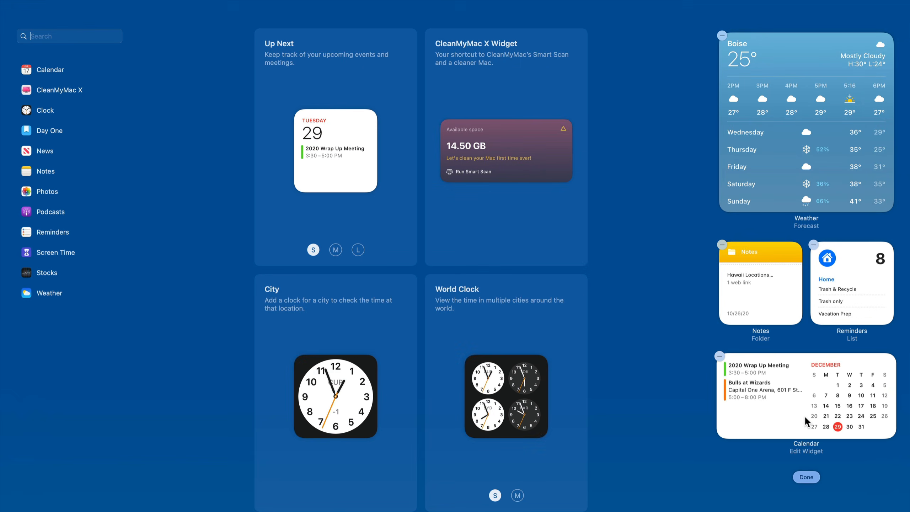
left_click(805, 418)
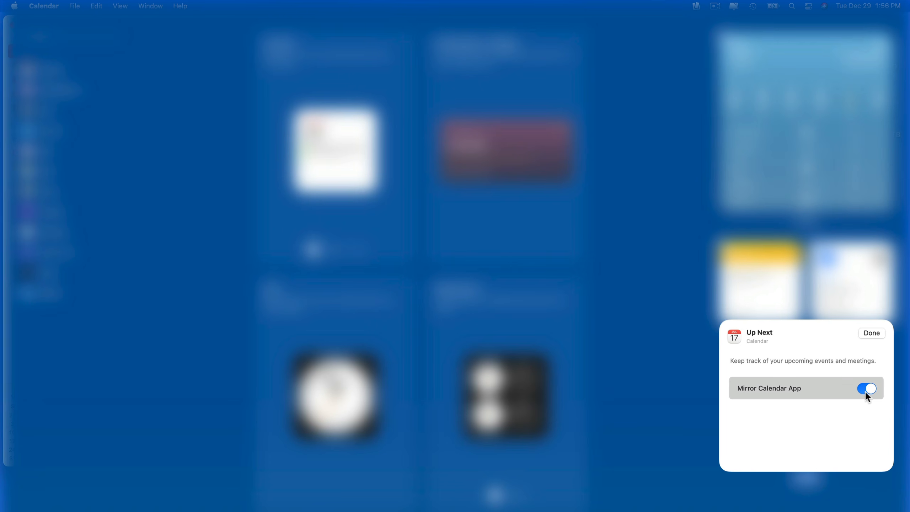
left_click(868, 388)
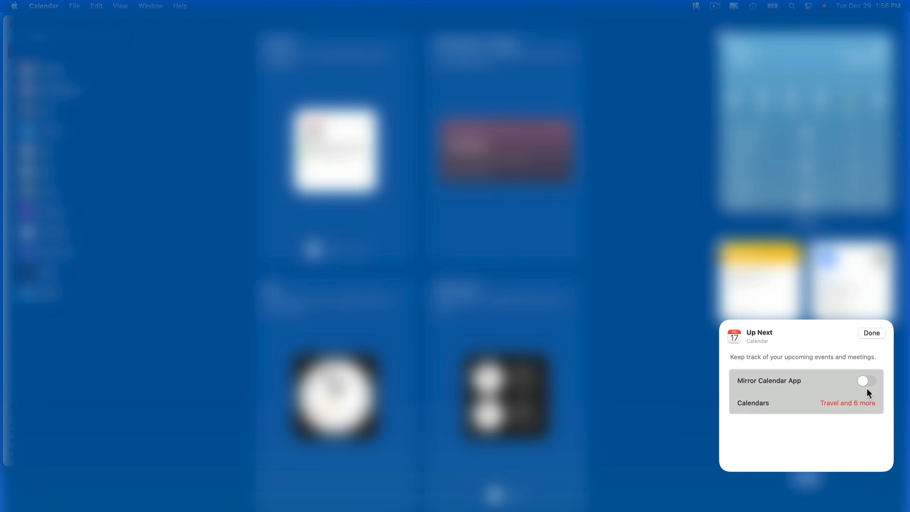
left_click(854, 402)
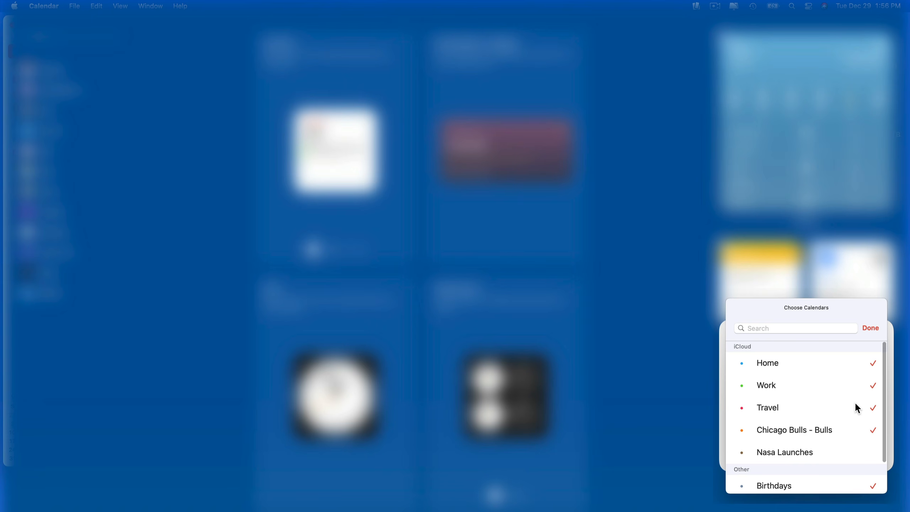
- Limit the Up Next widget to Work, excluding Home, Chicago Bulls and Siri Suggestions
left_click(874, 365)
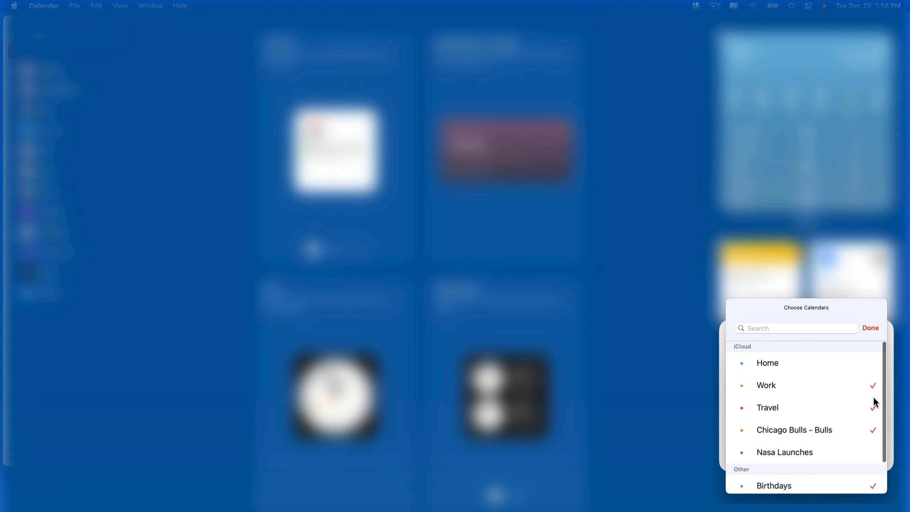
left_click(874, 431)
scroll(874, 434, "down", 3)
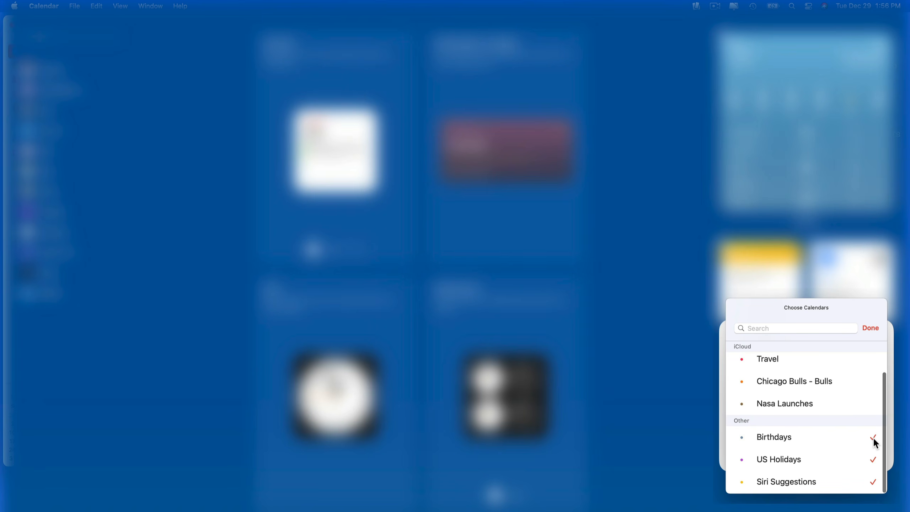
left_click(873, 486)
left_click(871, 328)
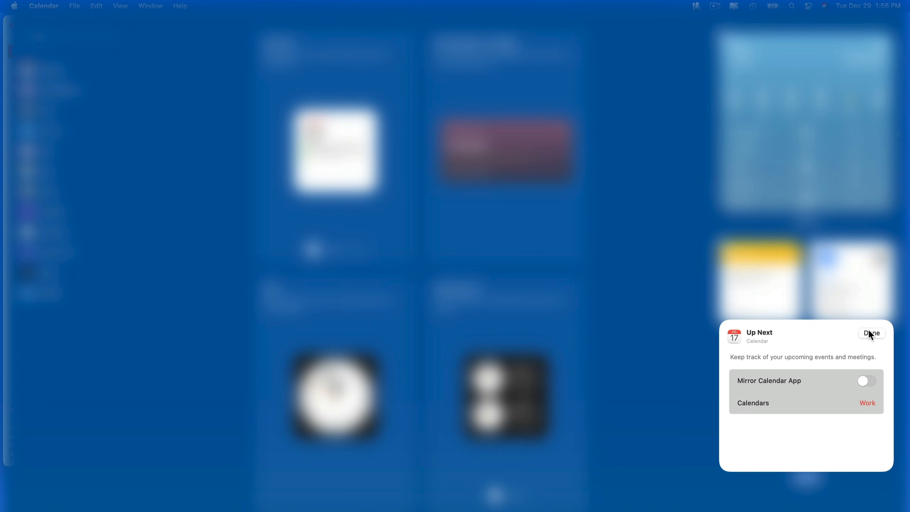
left_click(871, 334)
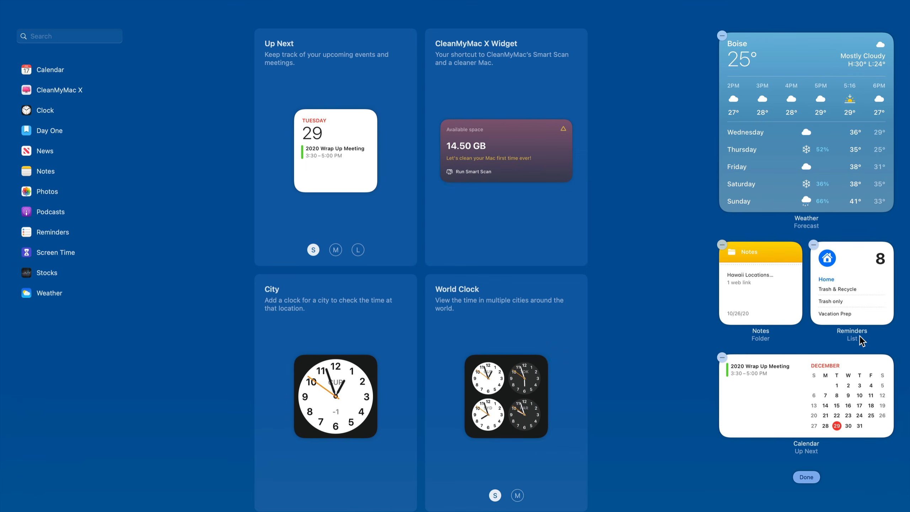
left_click(806, 477)
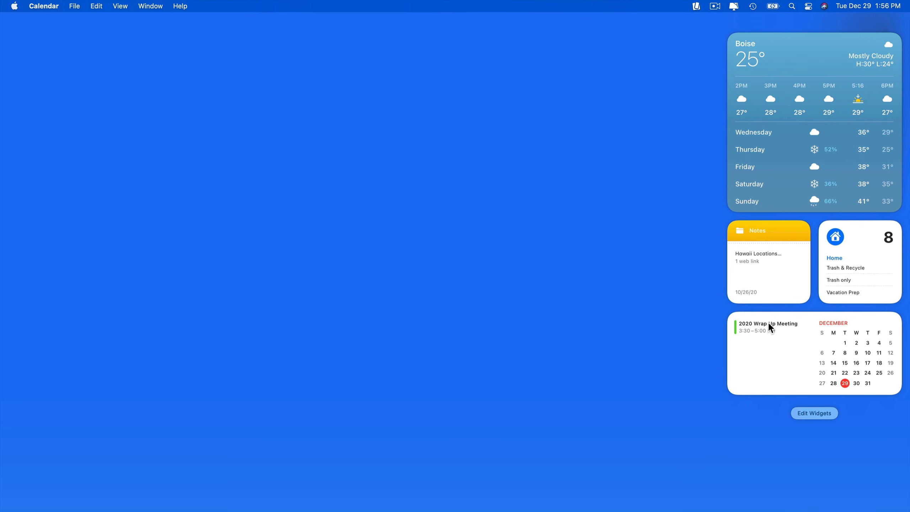
- Open the 2020 Wrap Up Meeting from the widget, then close the Calendar window
left_click(769, 325)
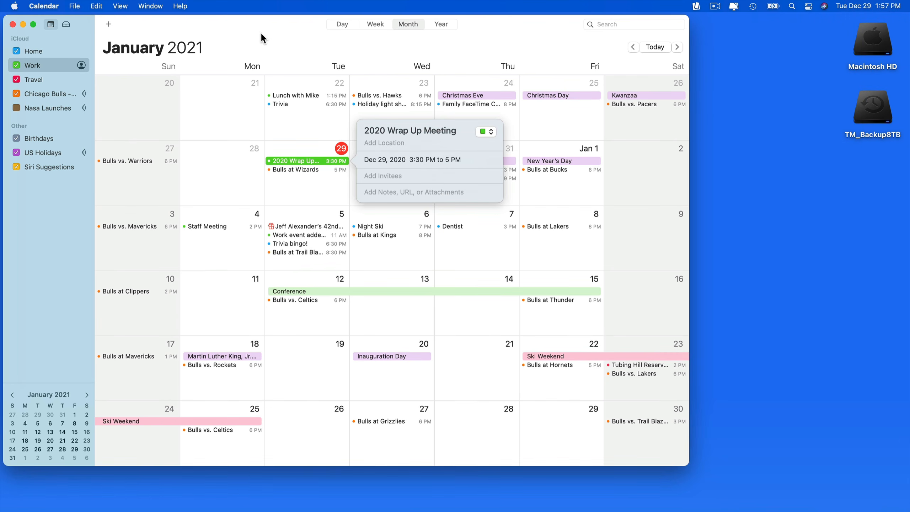
left_click(13, 24)
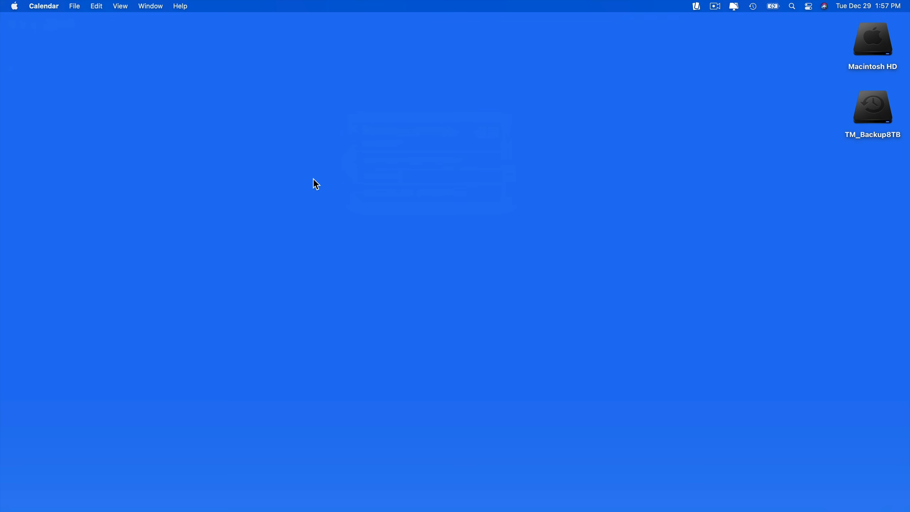
scroll(313, 179, "right", 5)
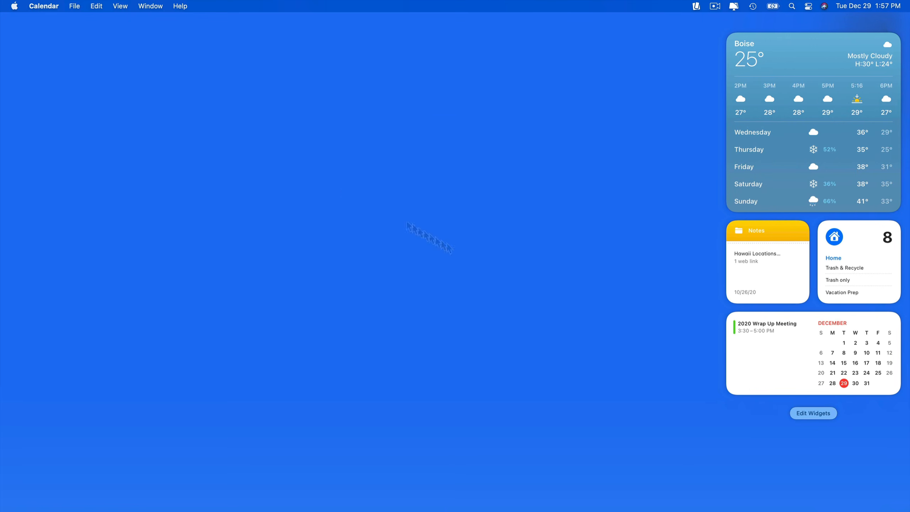
- Add a large Up Next widget to Notification Center
left_click(821, 414)
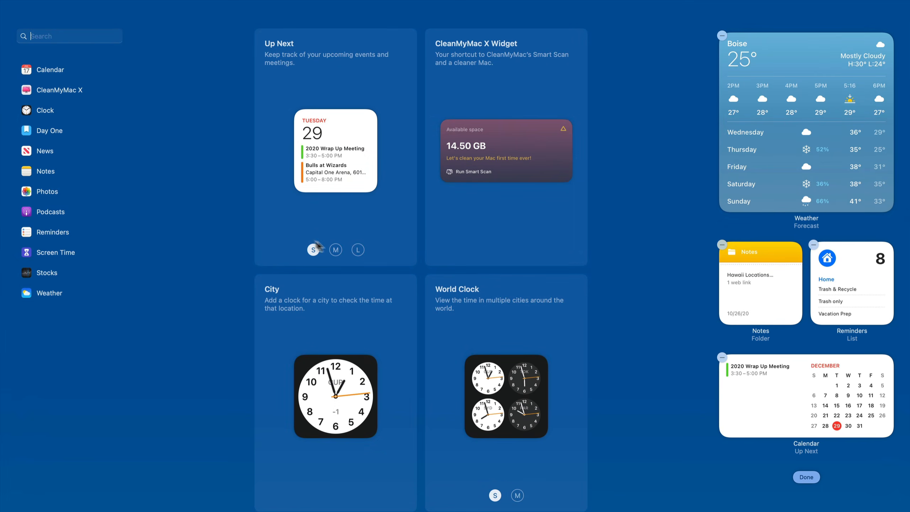
left_click(358, 250)
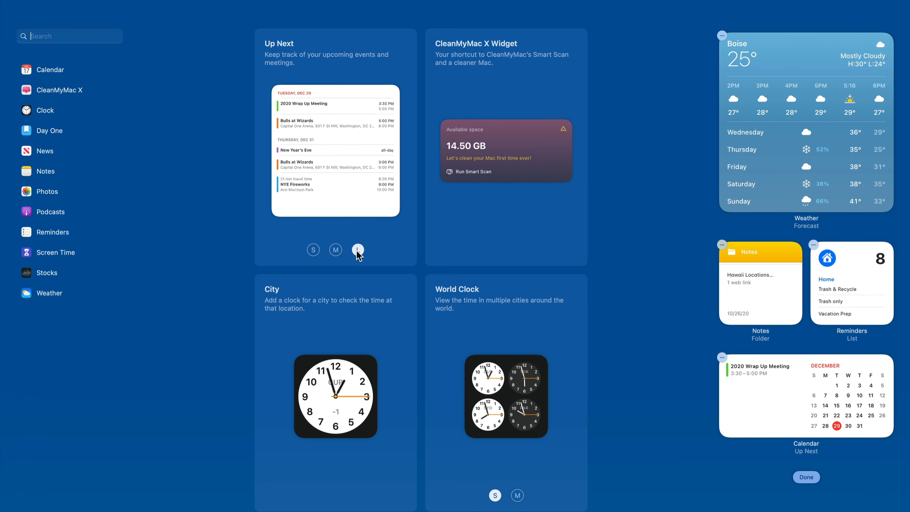
left_click(338, 187)
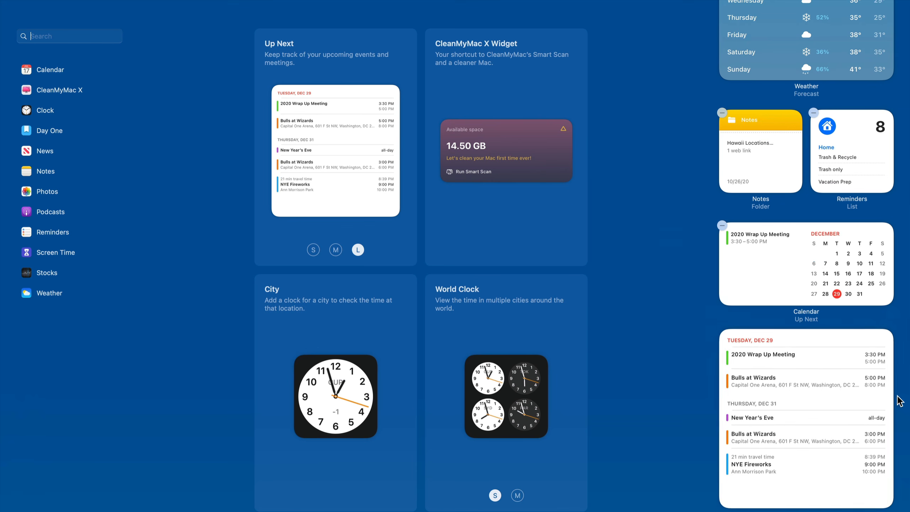
- Stop the large widget mirroring Calendar and exclude the Chicago Bulls - Bulls calendar
left_click(835, 402)
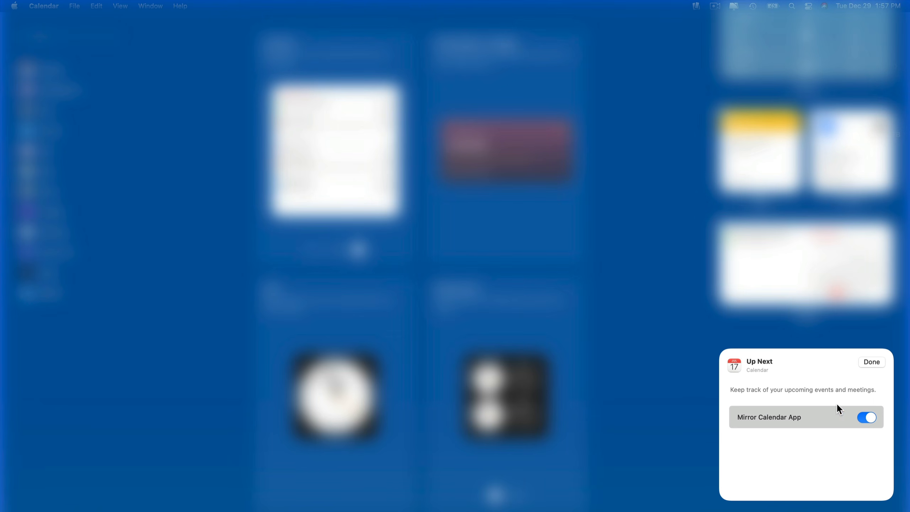
left_click(869, 418)
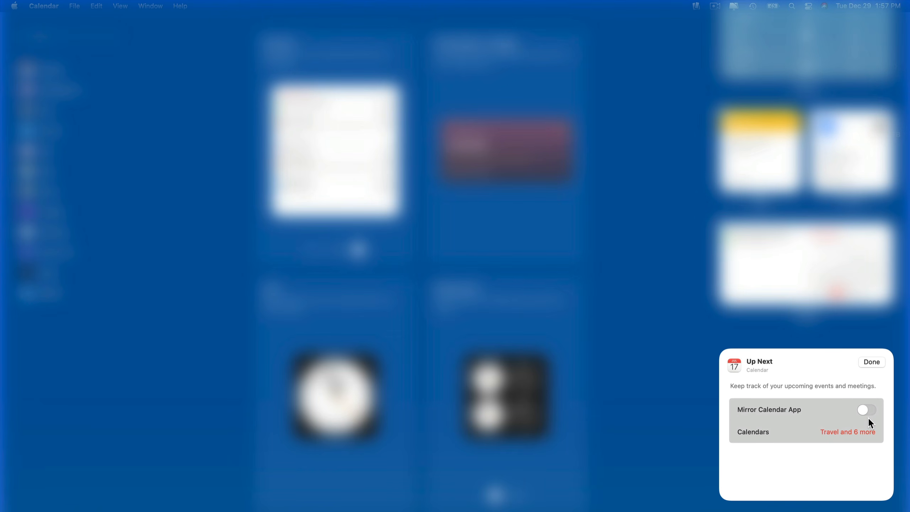
left_click(848, 433)
scroll(849, 436, "down", 2)
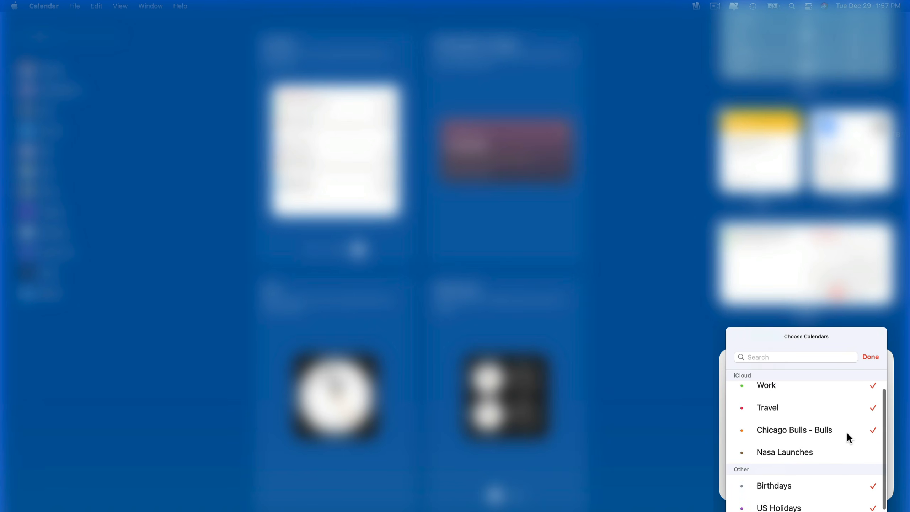
scroll(852, 428, "up", 2)
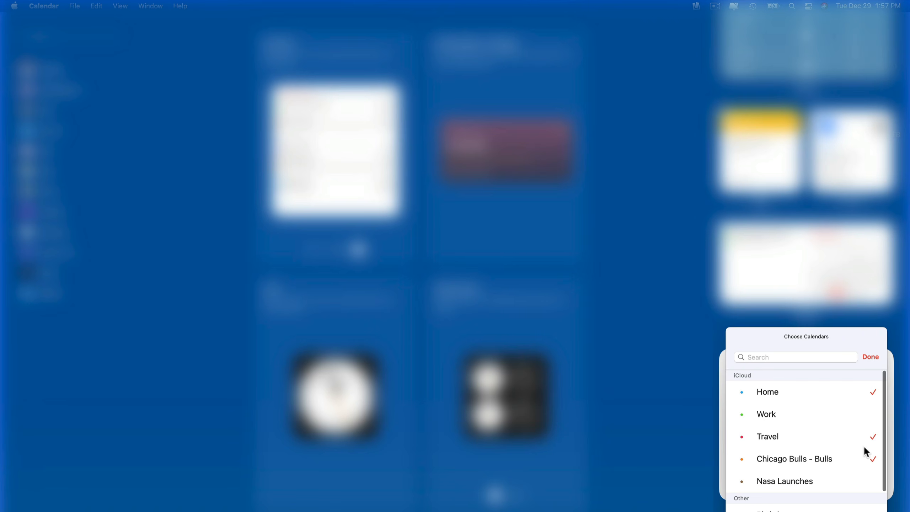
left_click(870, 458)
scroll(862, 455, "down", 2)
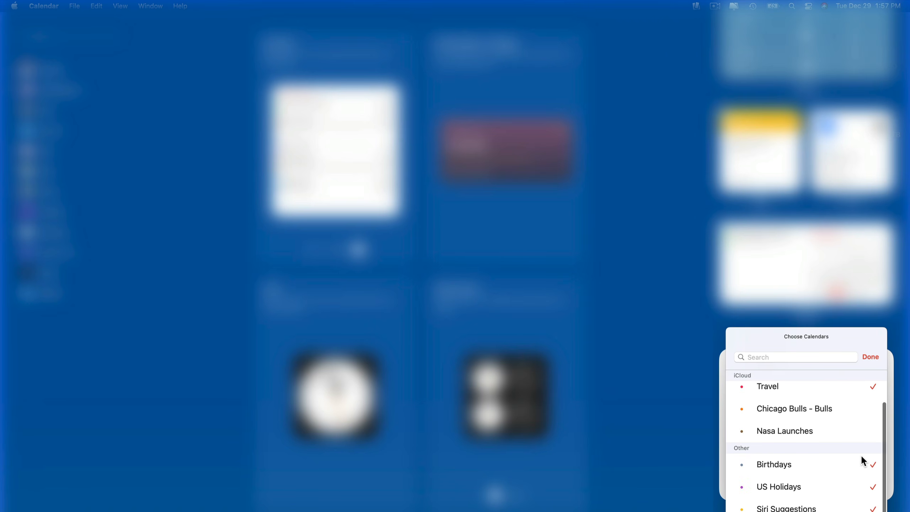
left_click(869, 357)
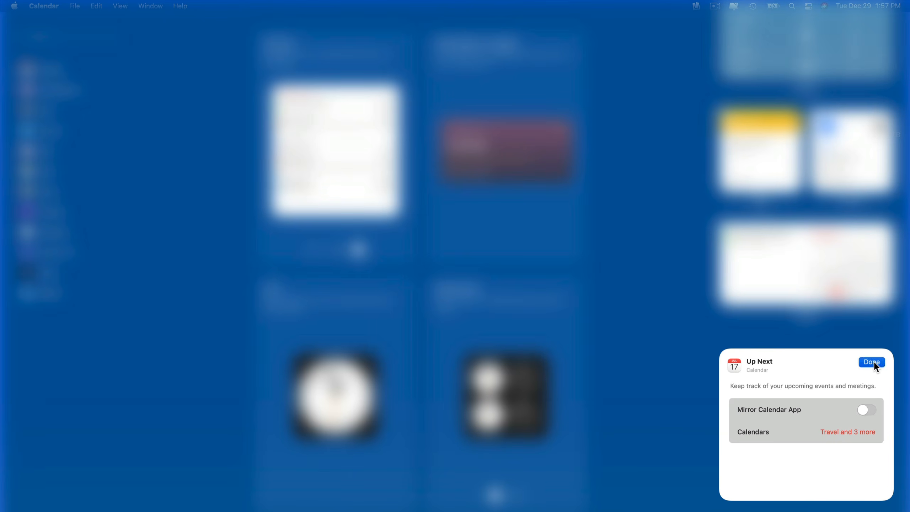
left_click(873, 362)
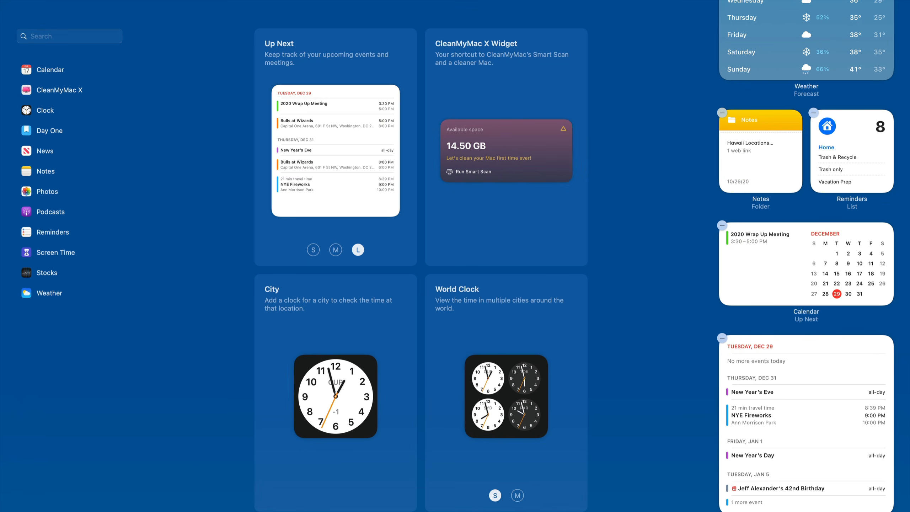
key("Escape")
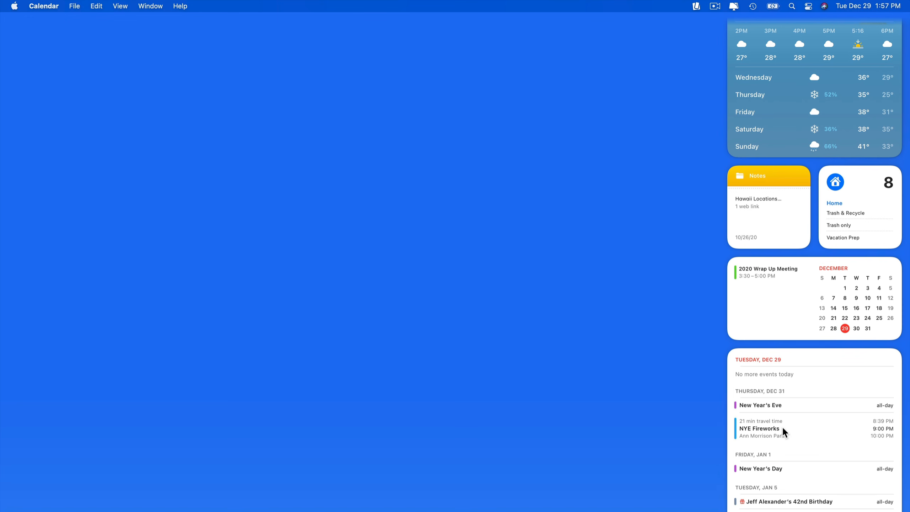
- Open NYE Fireworks from the Up Next widget in Calendar and dismiss its details
left_click(791, 436)
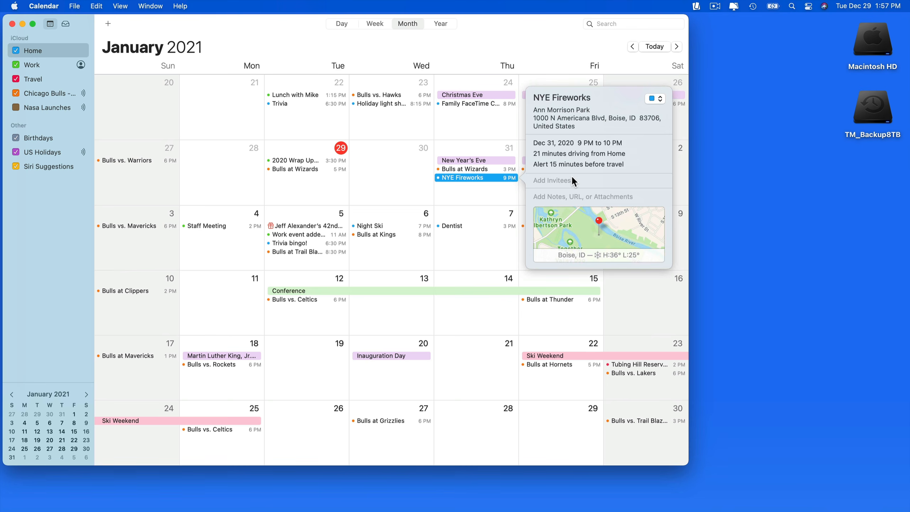
left_click(485, 217)
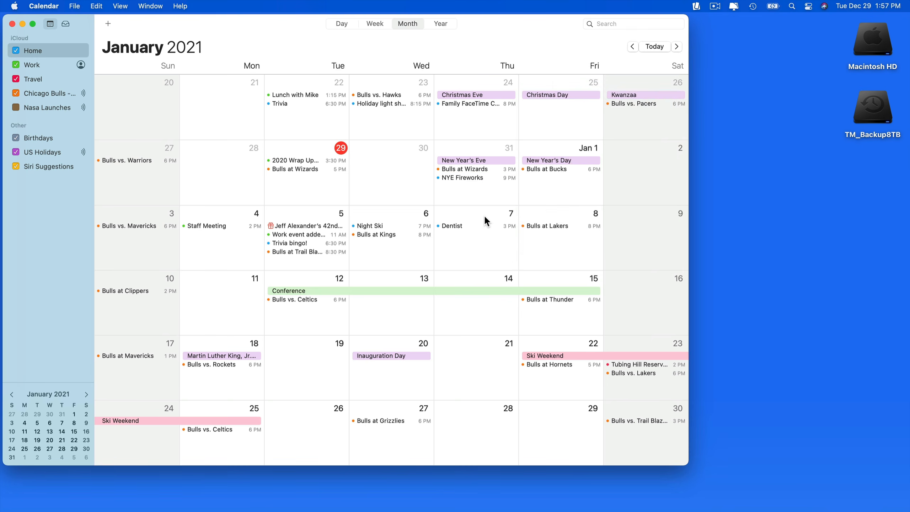
scroll(485, 217, "right", 5)
scroll(790, 468, "down", 3)
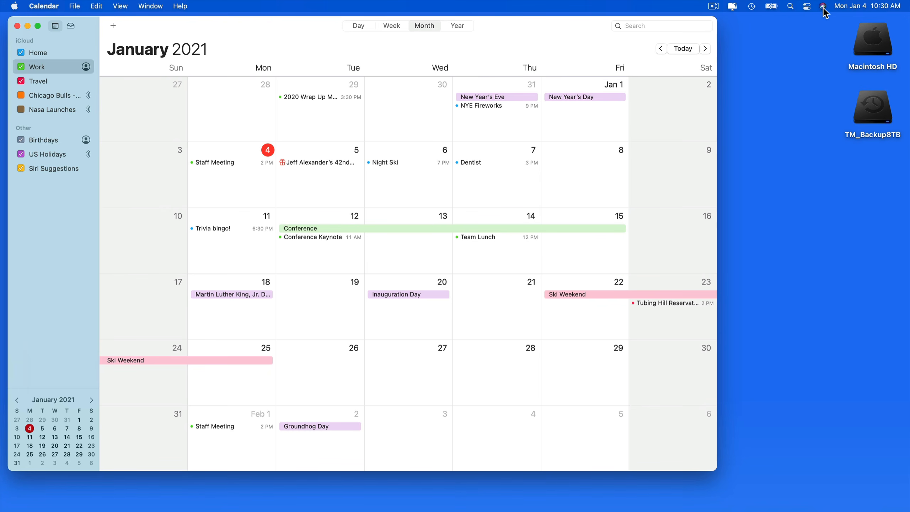
- Have Siri schedule lunch tomorrow at 1 PM, then check the new Lunch event's details
left_click(822, 7)
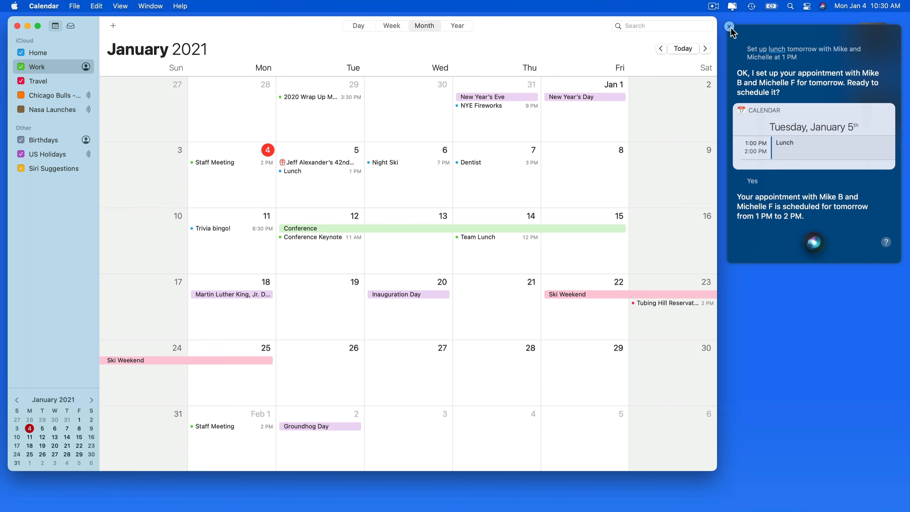
left_click(732, 31)
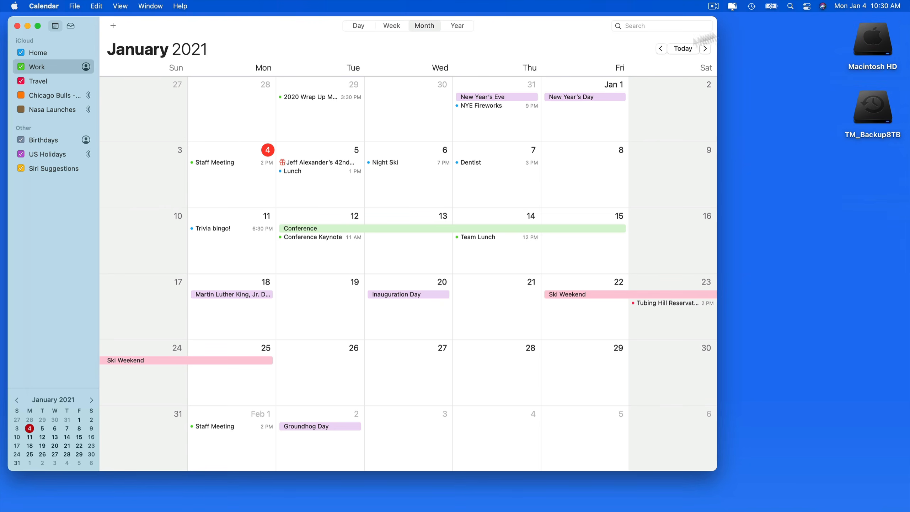
double_click(293, 172)
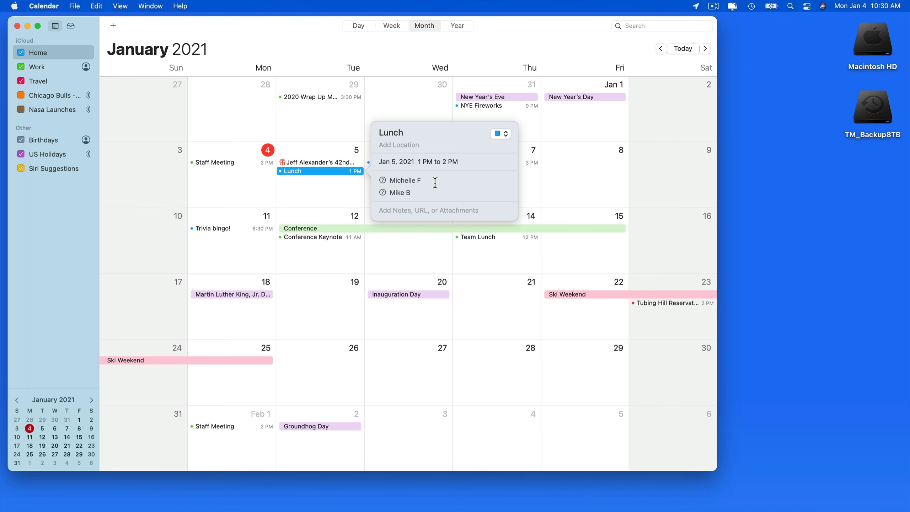
left_click(292, 187)
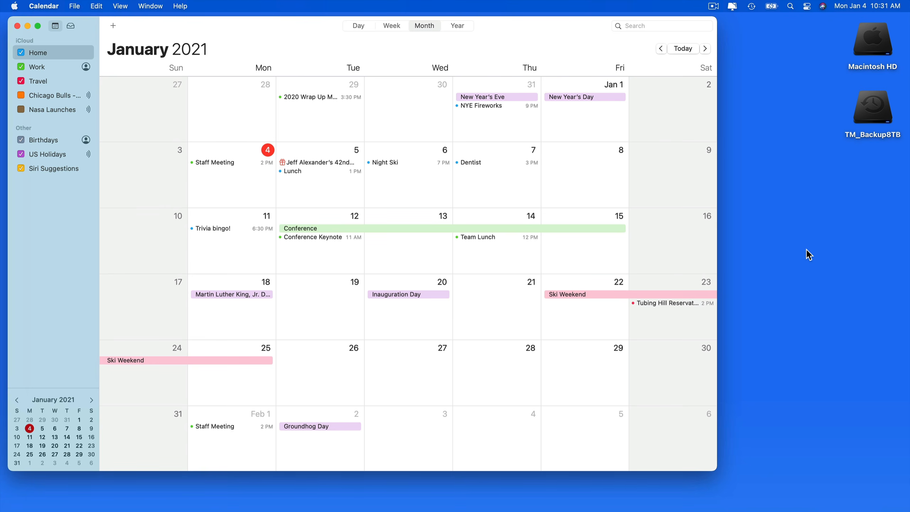
- Ask Siri to move tomorrow's lunch to Wednesday at noon and confirm the change
left_click(823, 8)
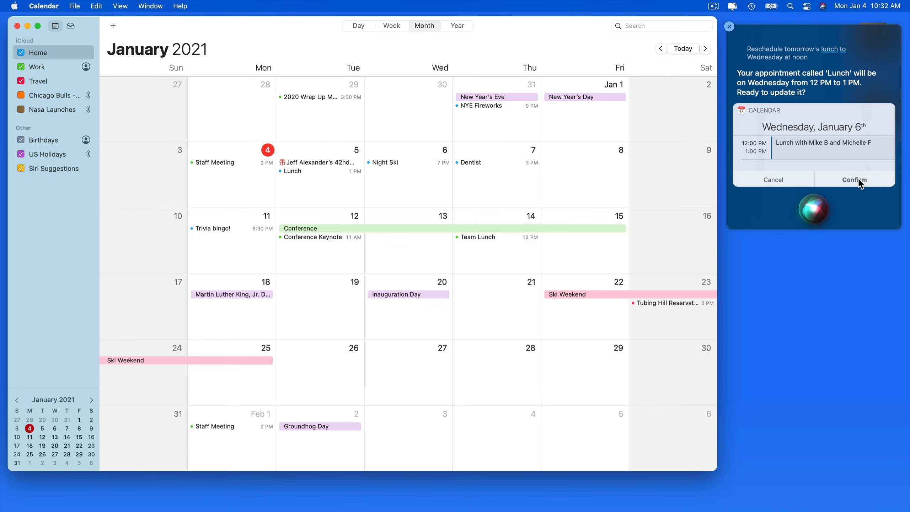
left_click(872, 180)
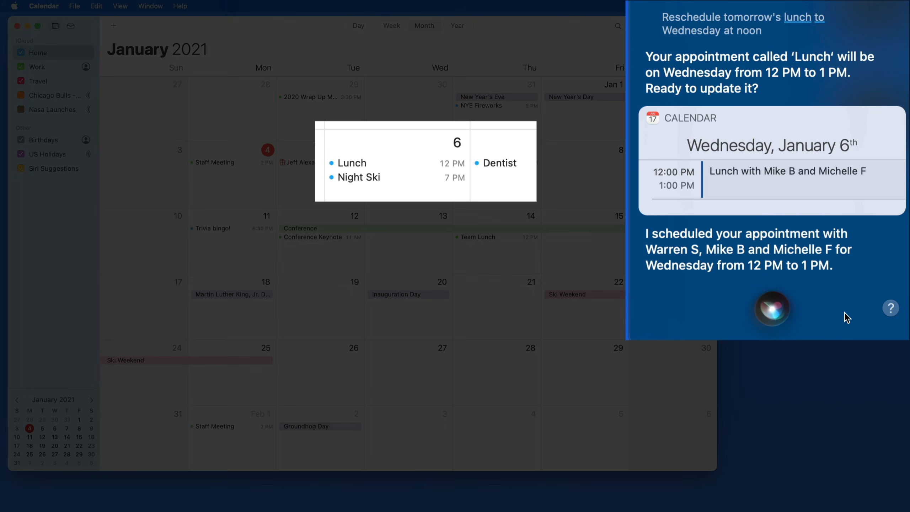
double_click(360, 161)
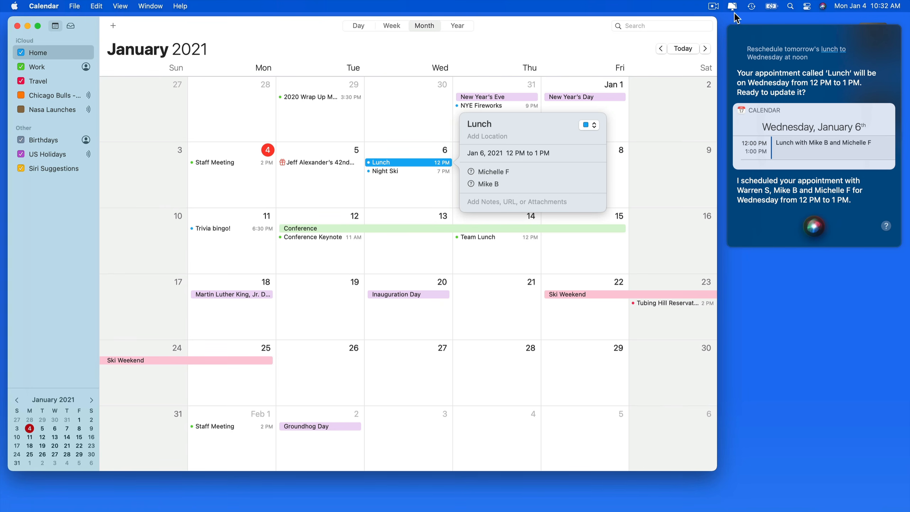
left_click(731, 27)
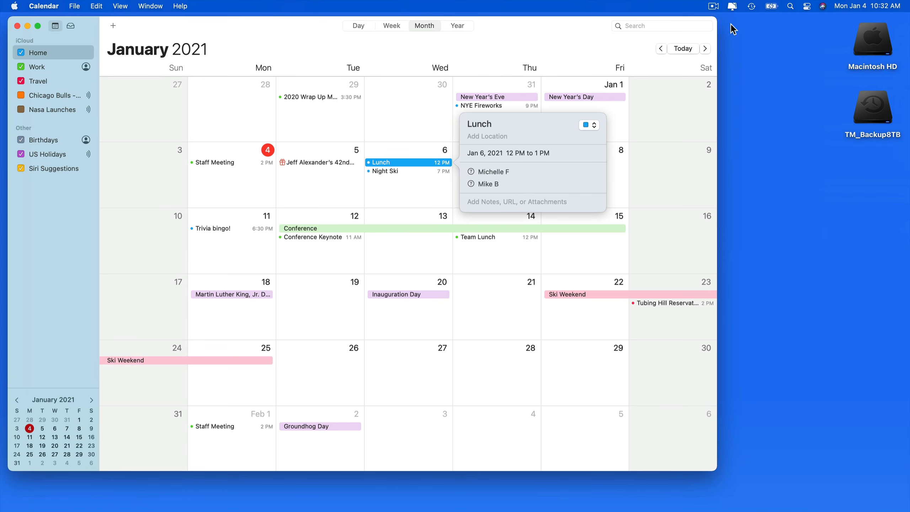
- Reopen the Wednesday Lunch event to verify it runs 12 PM to 1 PM
left_click(405, 197)
left_click(386, 165)
double_click(386, 165)
left_click(526, 154)
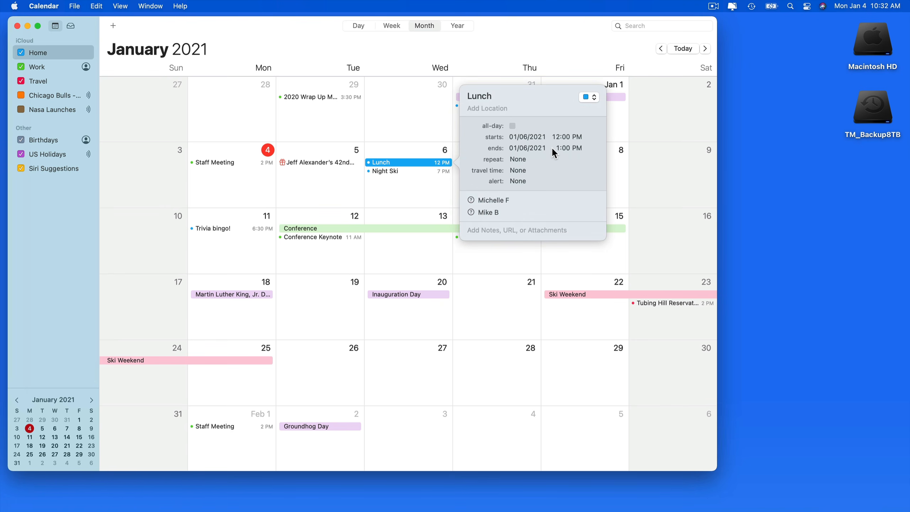
left_click(407, 193)
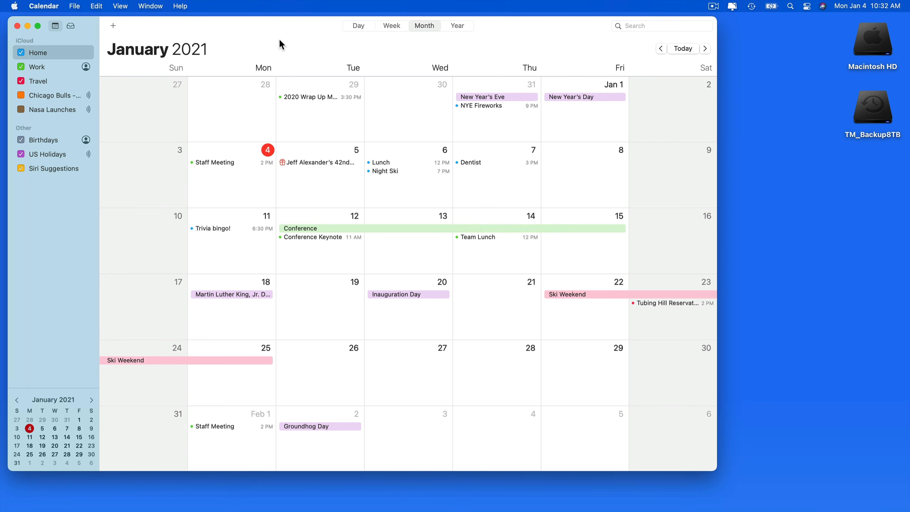
key("super+h")
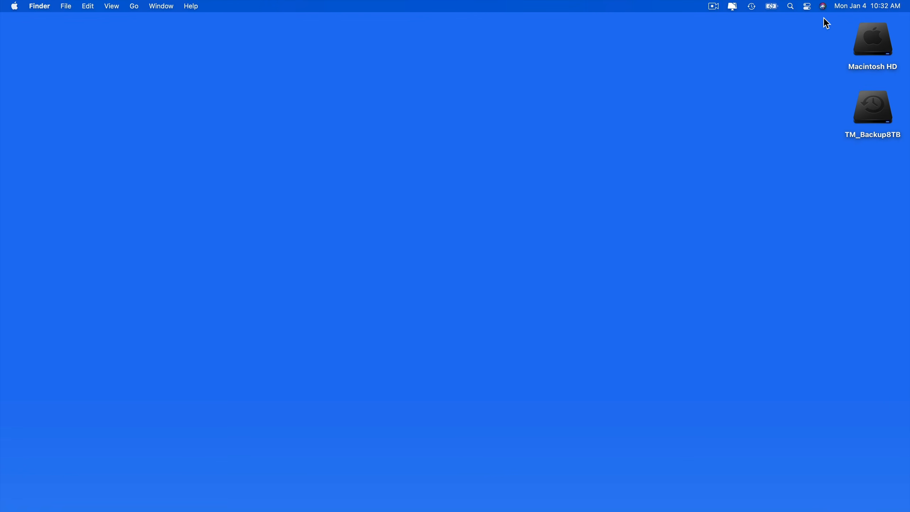
left_click(823, 7)
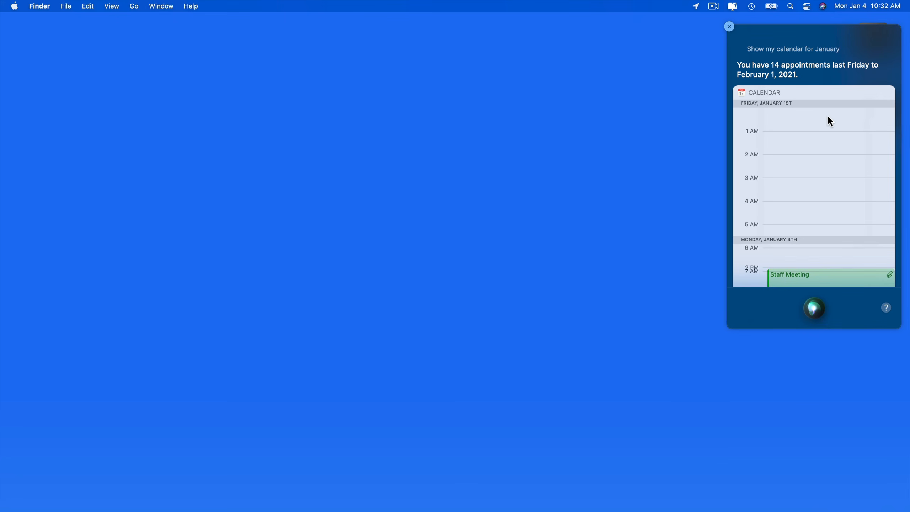
scroll(830, 146, "down", 3)
scroll(829, 143, "down", 10)
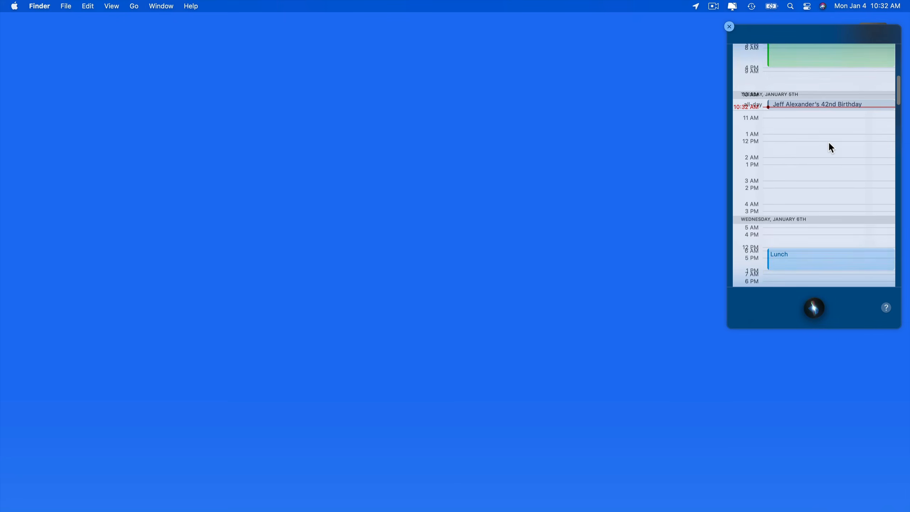
scroll(831, 146, "down", 10)
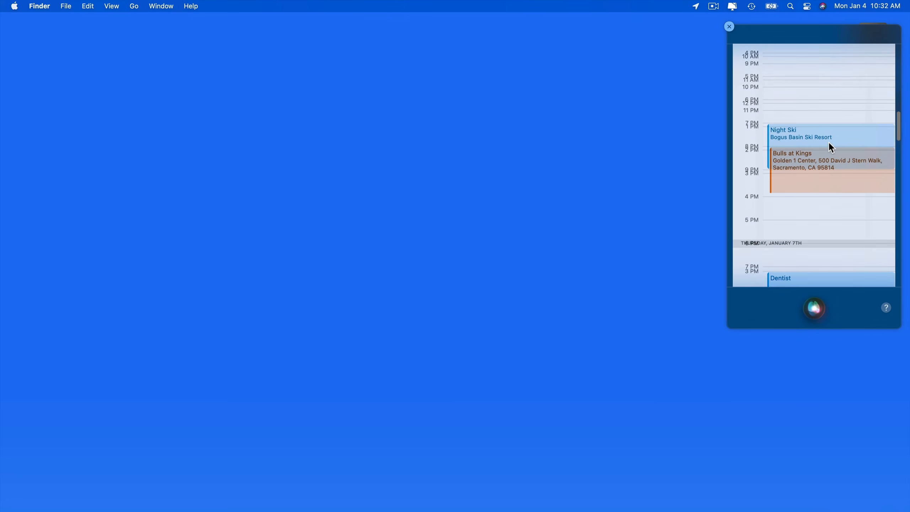
scroll(830, 144, "down", 10)
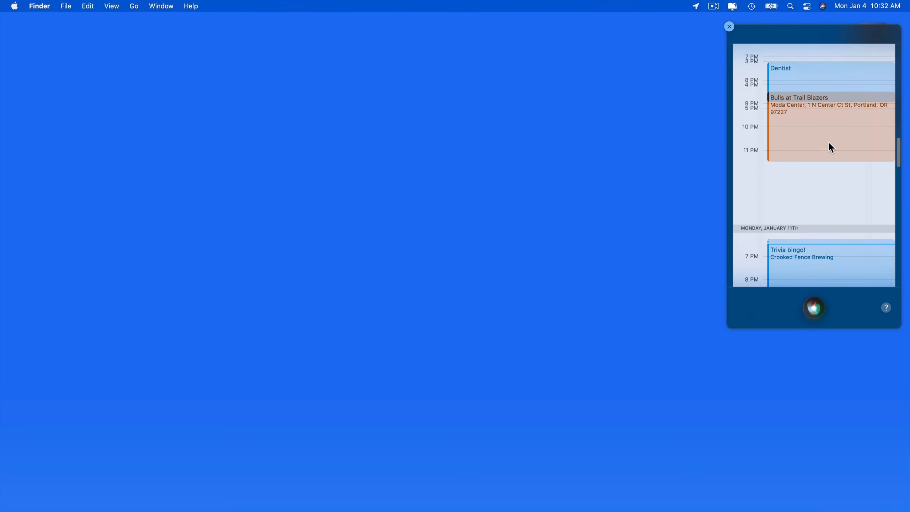
scroll(830, 147, "down", 2)
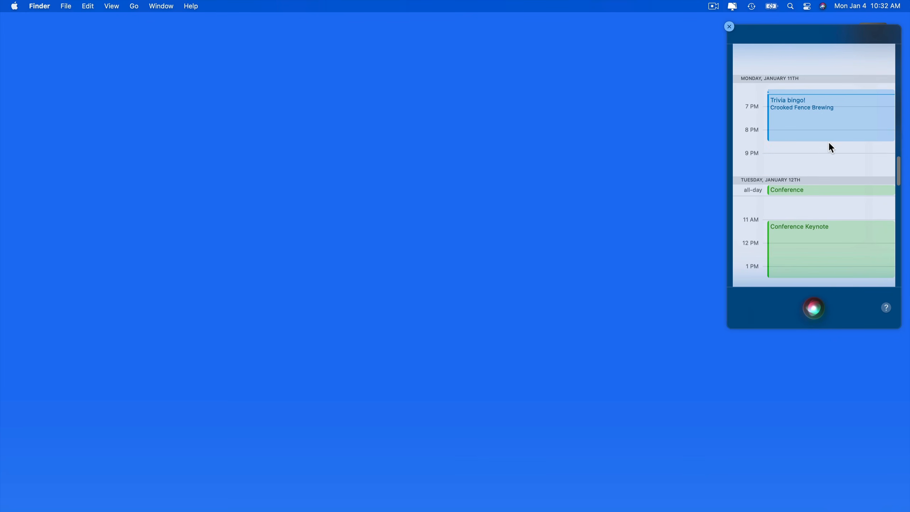
left_click(822, 114)
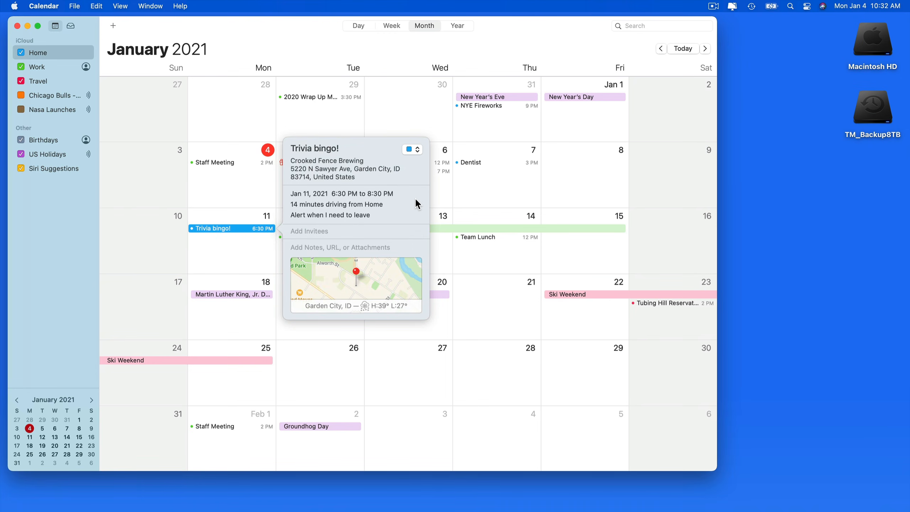
left_click(513, 188)
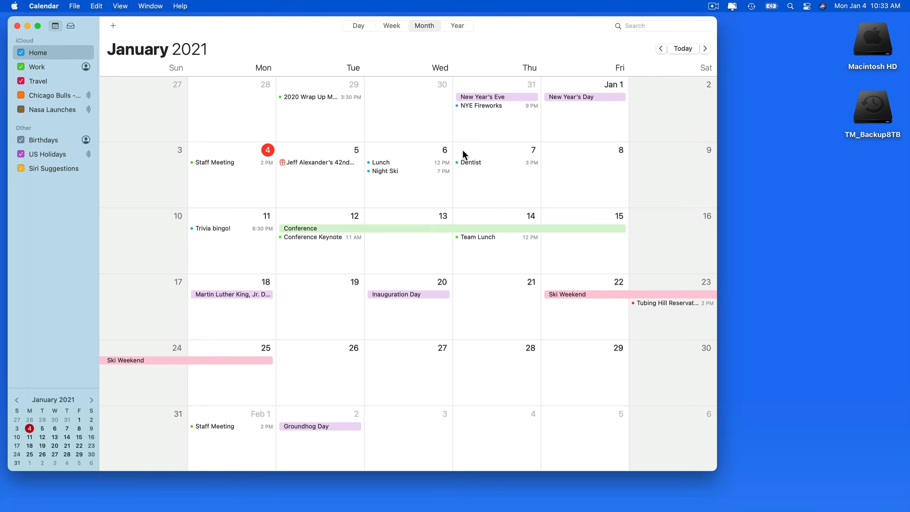
- Hide Calendar and scroll through Siri's list of next week's appointments
key("cmd+h")
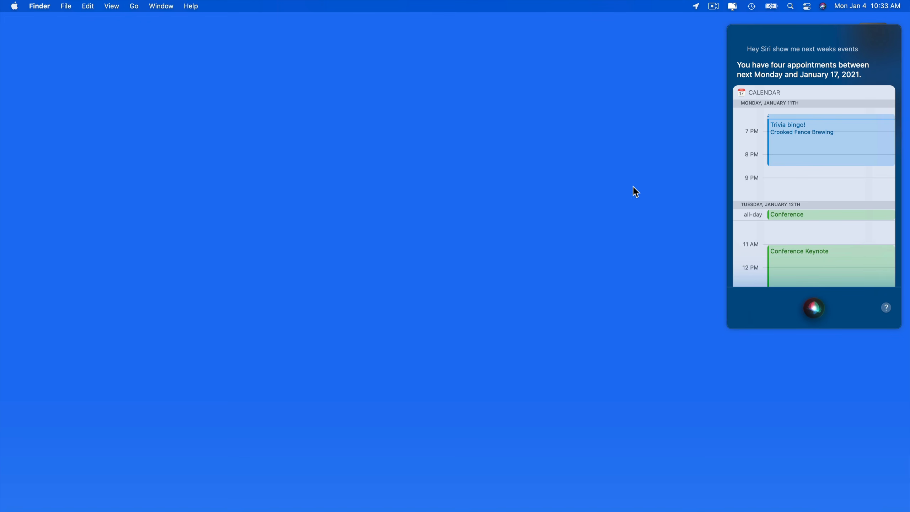
scroll(802, 226, "down", 5)
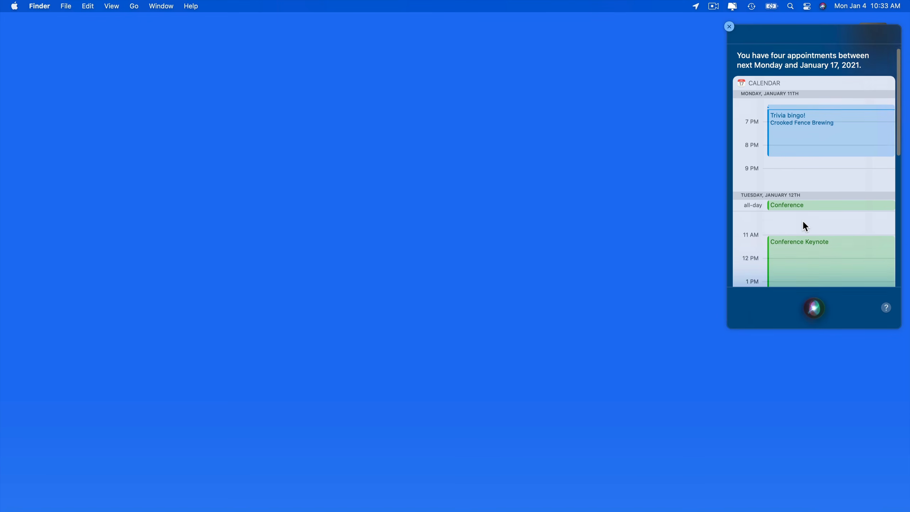
scroll(803, 222, "down", 10)
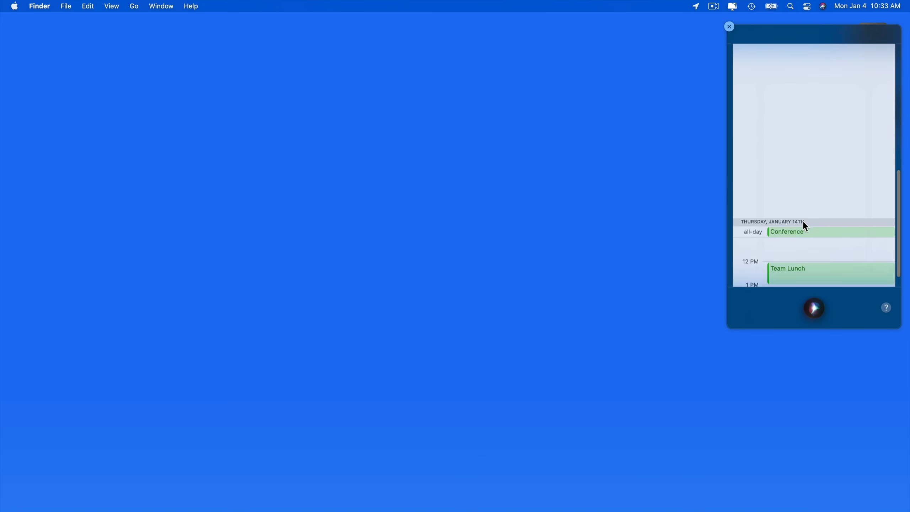
- Return to Calendar through Team Lunch and open File > Print
left_click(799, 251)
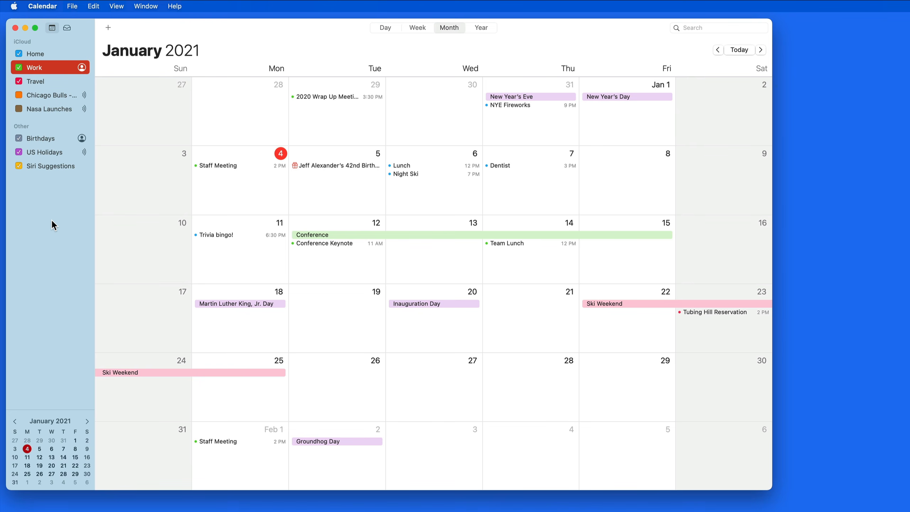
left_click(72, 7)
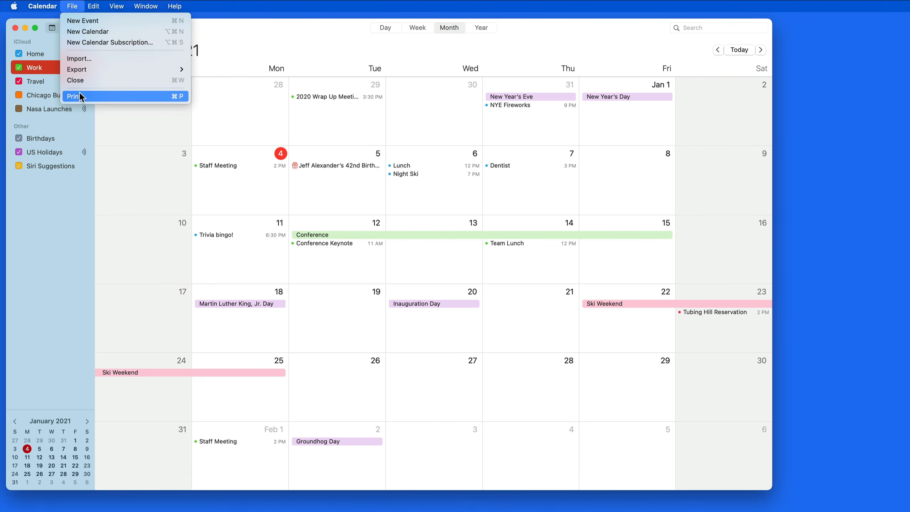
left_click(100, 100)
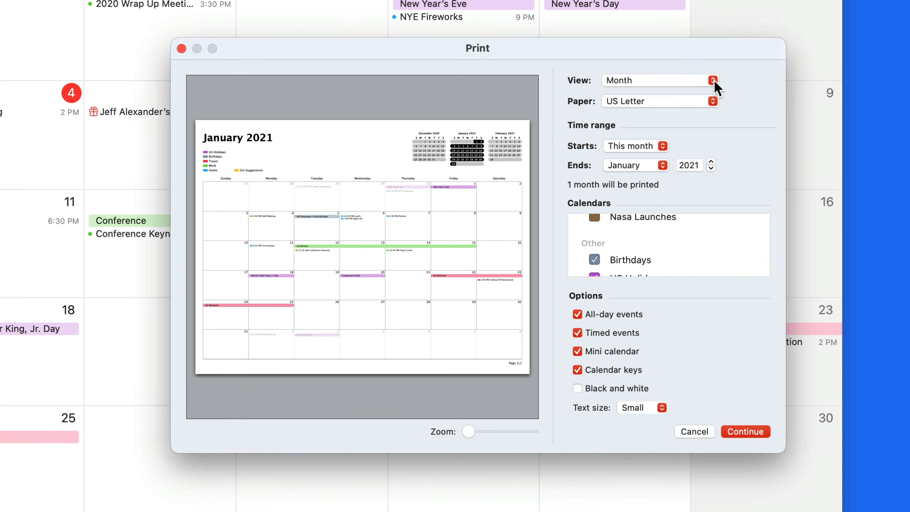
- Switch the print View to Day, then Week, and finally List
left_click(713, 80)
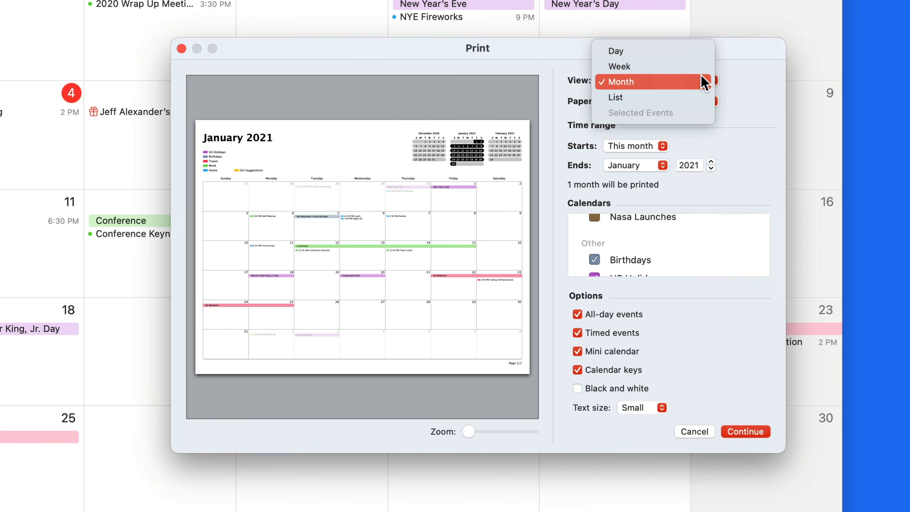
left_click(683, 51)
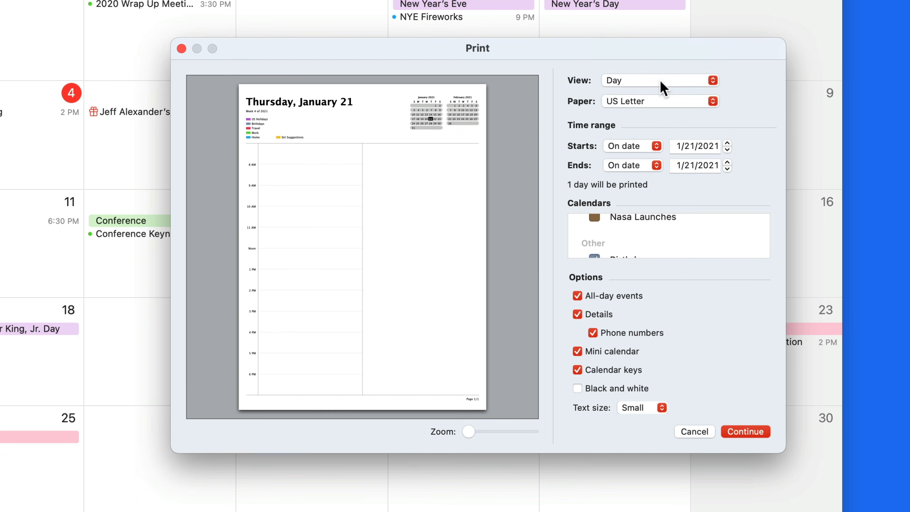
left_click(659, 79)
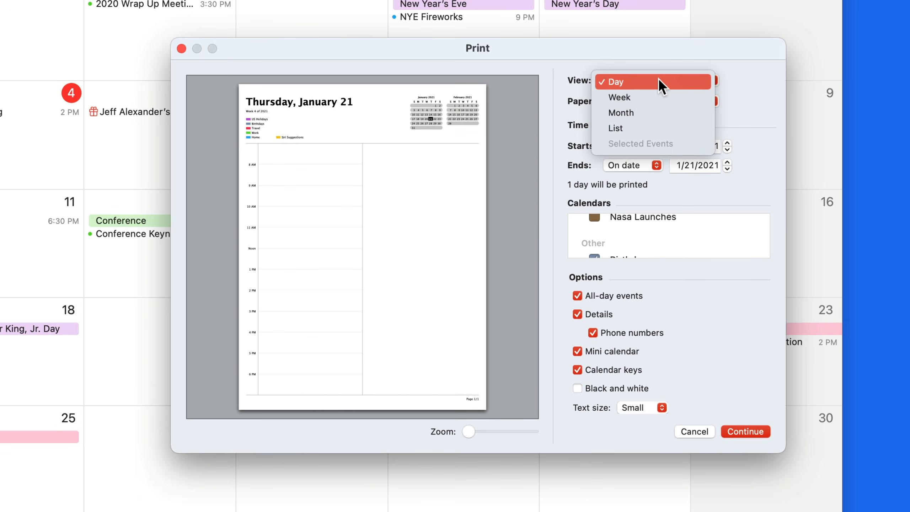
left_click(651, 96)
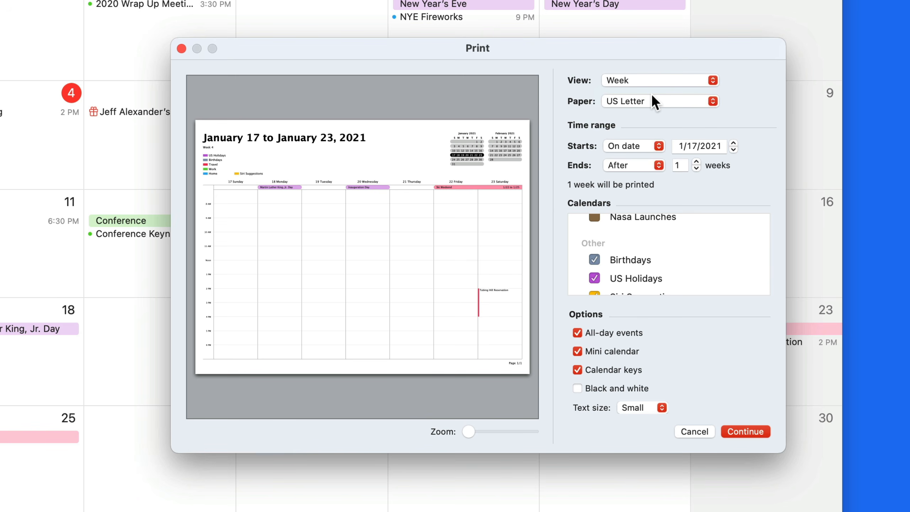
left_click(649, 79)
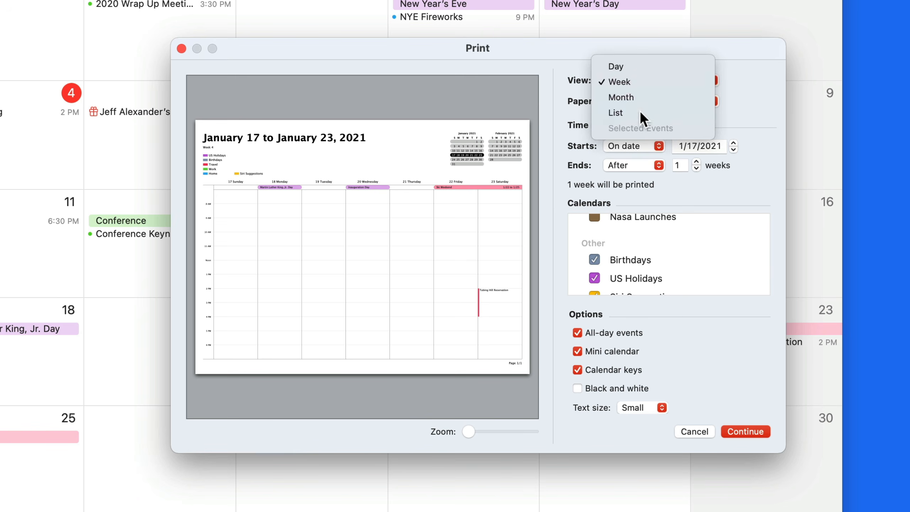
left_click(630, 113)
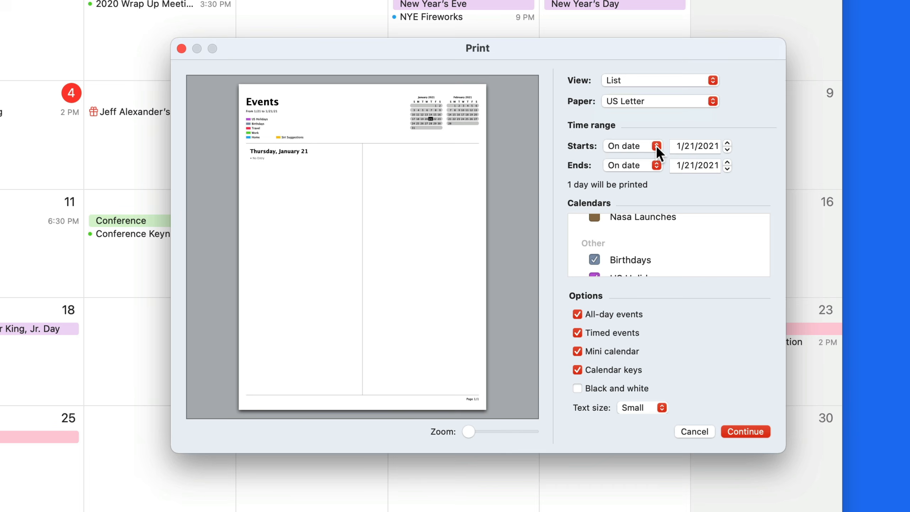
- Set the list range from Tomorrow to 1/30/2021, then switch the View back to Month
left_click(656, 145)
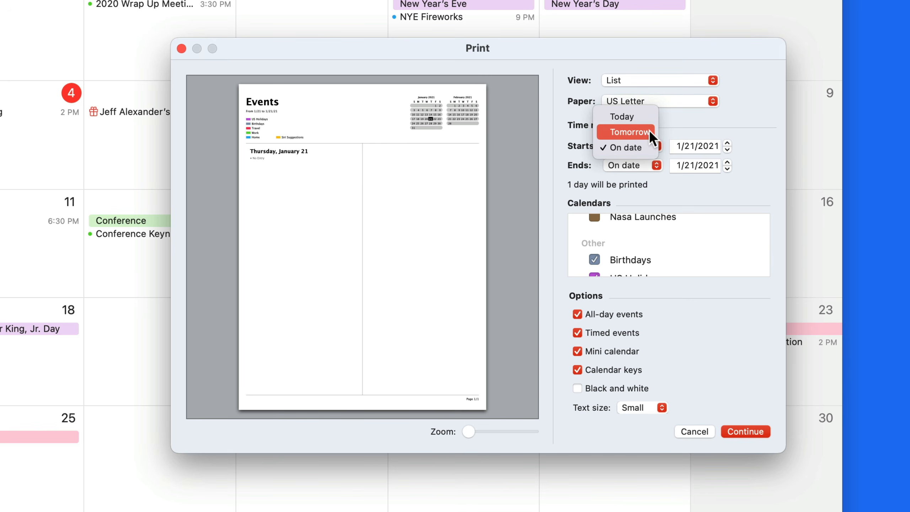
left_click(649, 130)
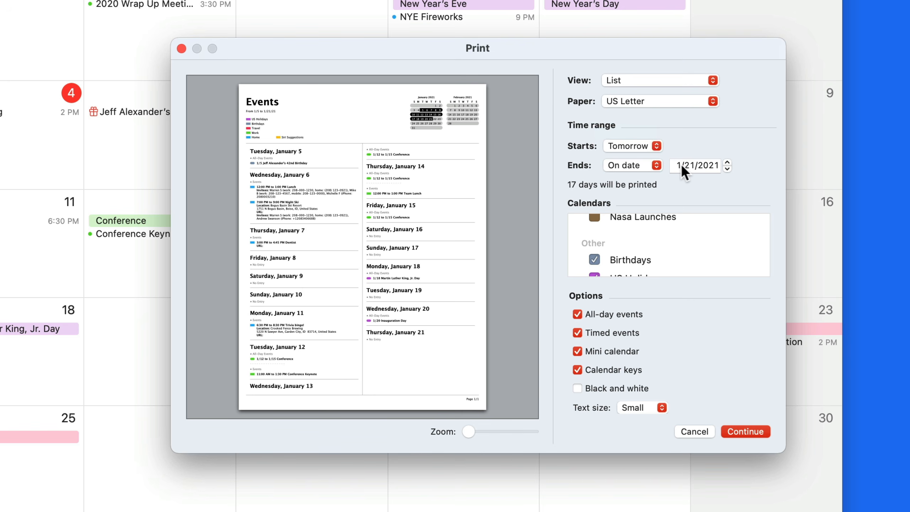
left_click(691, 166)
type("30")
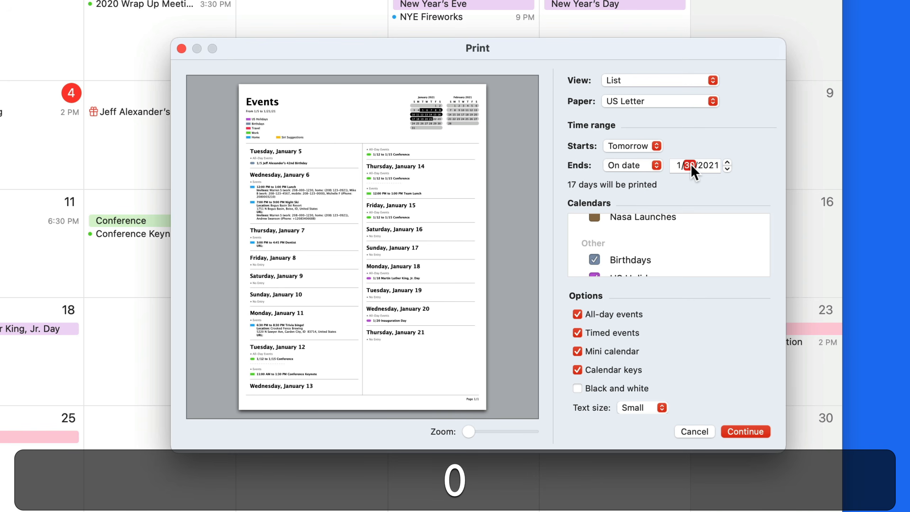
key("Tab")
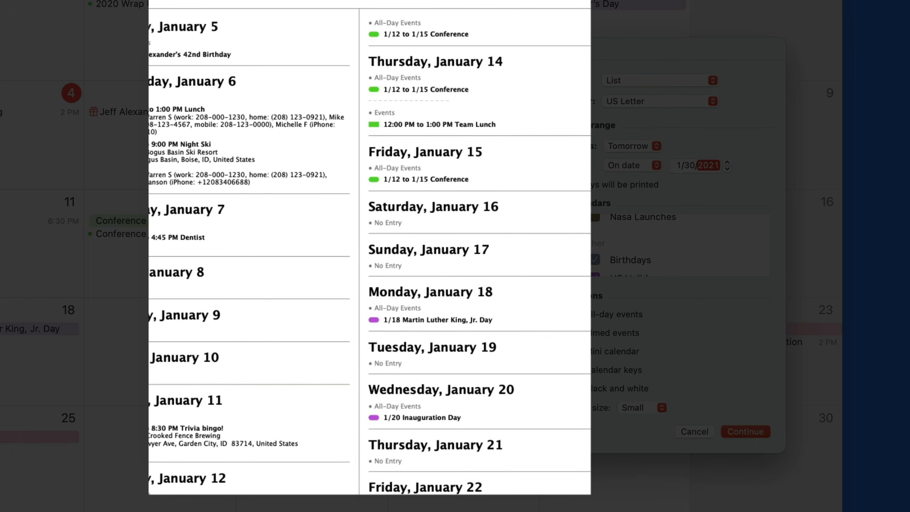
left_click_drag(275, 307, 331, 193)
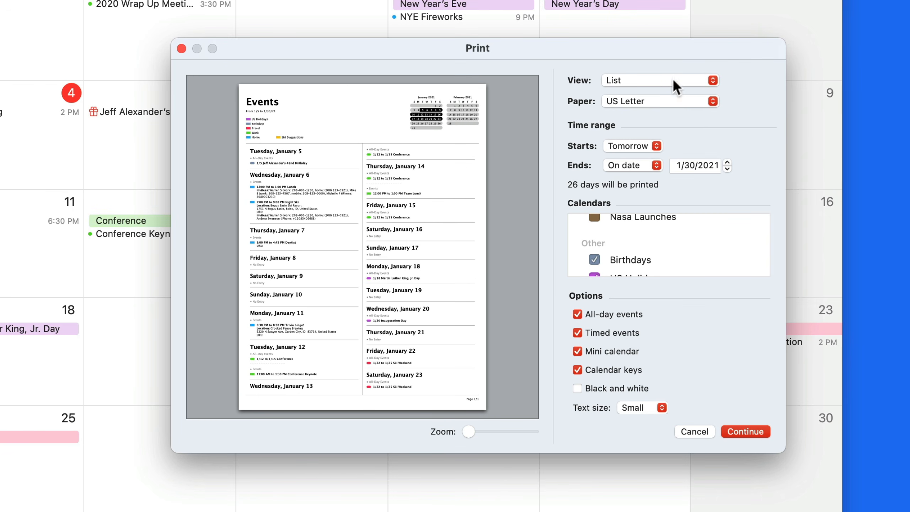
left_click(673, 80)
left_click(671, 67)
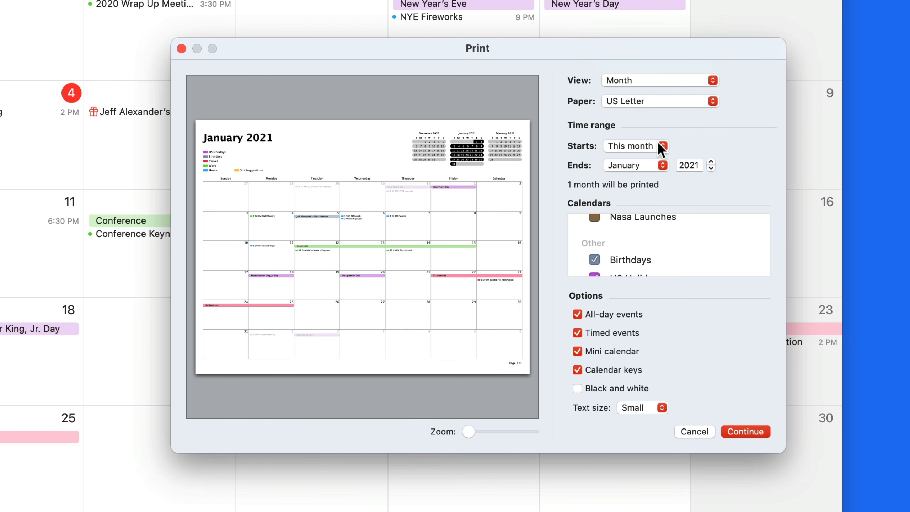
- End the month printout in December, covering 12 months through December 2021
left_click(663, 165)
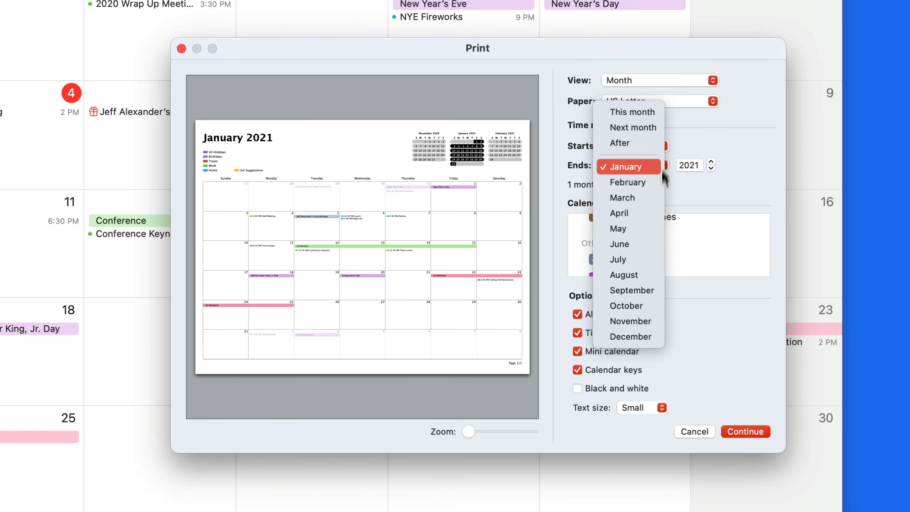
left_click(651, 336)
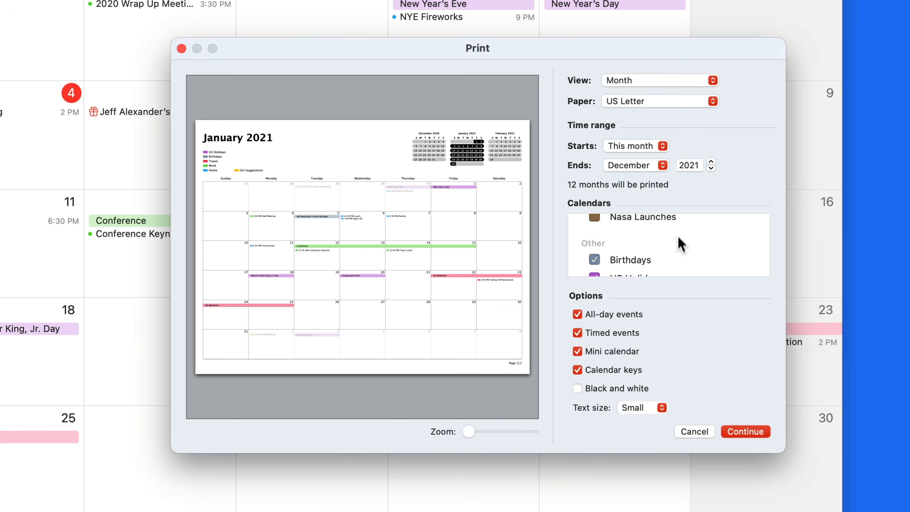
scroll(678, 236, "up", 5)
scroll(687, 236, "down", 1)
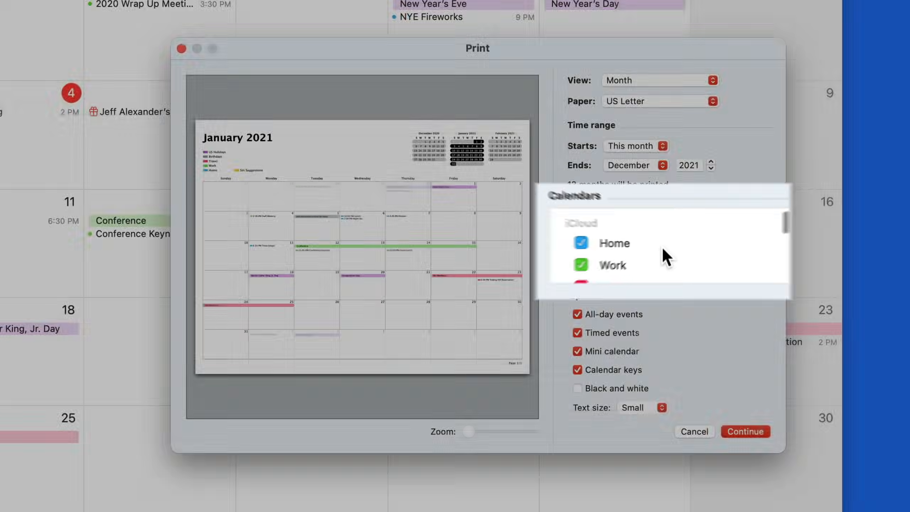
scroll(661, 250, "down", 3)
scroll(662, 251, "up", 1)
scroll(663, 253, "up", 2)
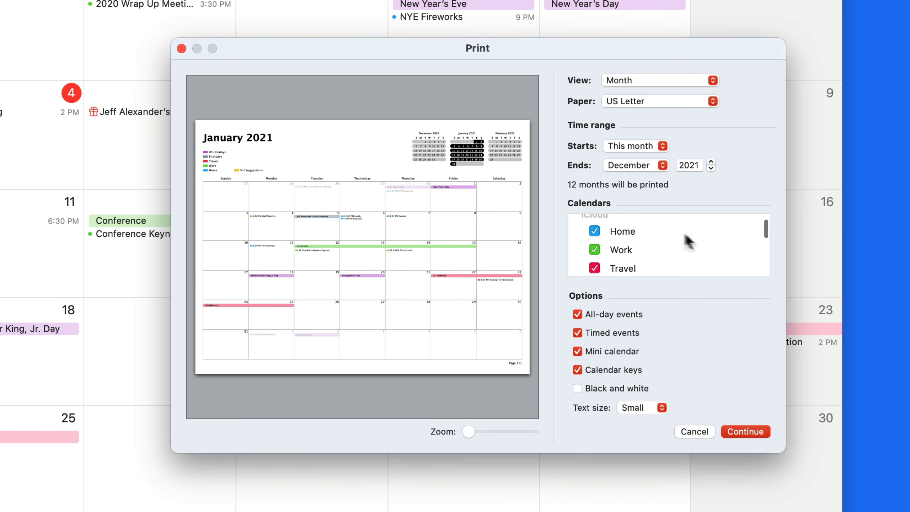
scroll(687, 237, "down", 5)
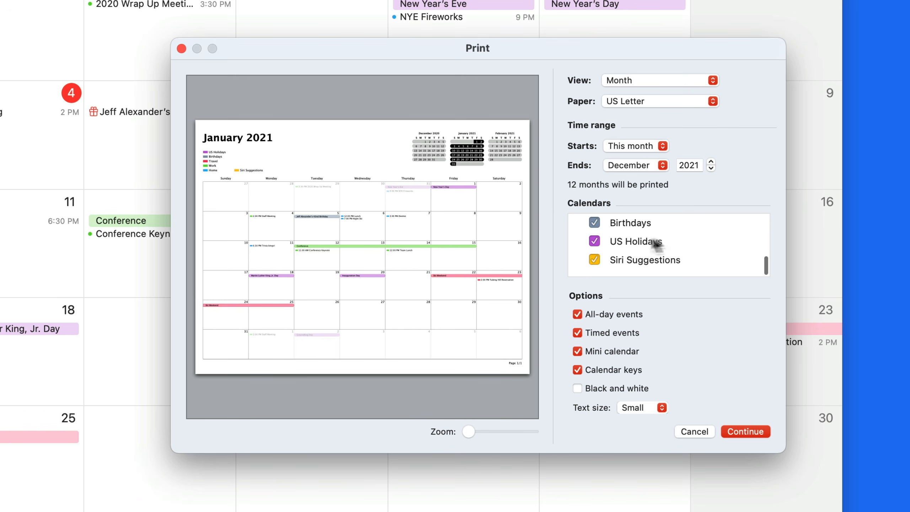
- Exclude Siri Suggestions from the printout and zoom the preview in and back out
left_click(592, 260)
scroll(680, 242, "up", 1)
scroll(679, 240, "up", 5)
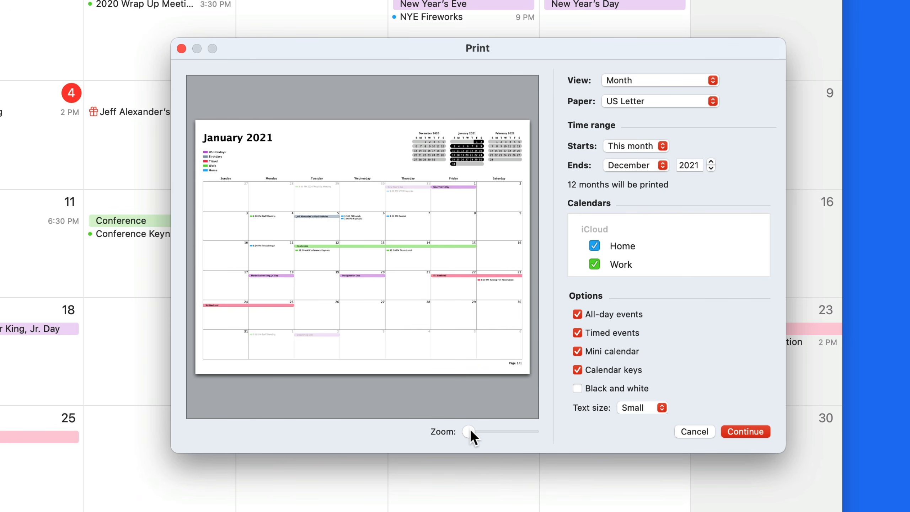
left_click_drag(469, 430, 475, 430)
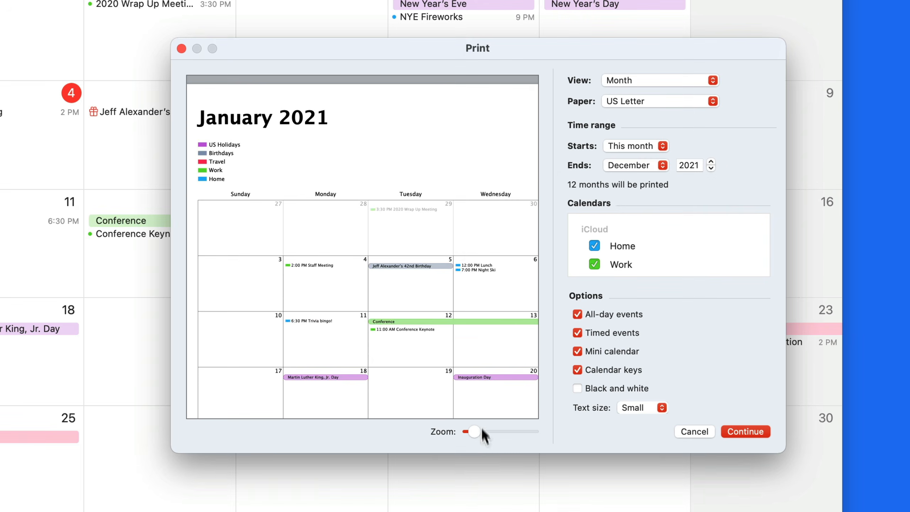
left_click_drag(471, 433, 463, 432)
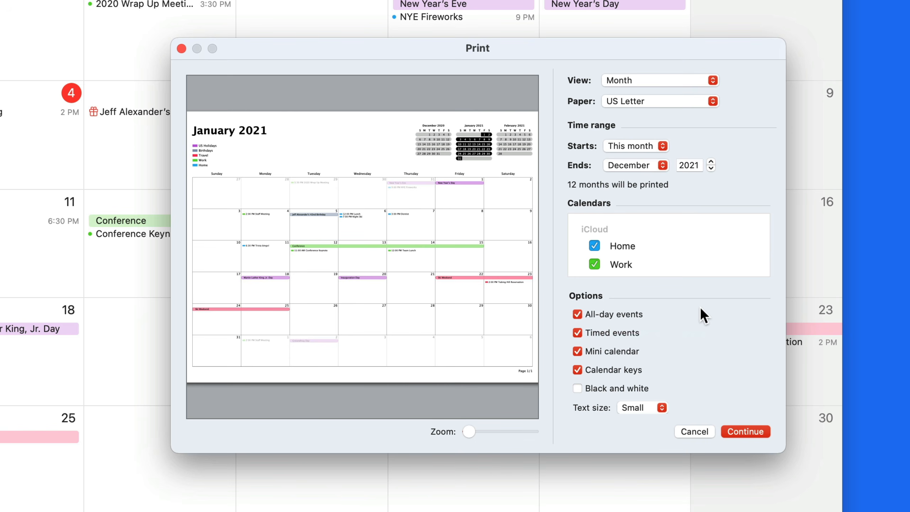
- Try the mini calendar and all-day event options, then turn on black and white printing
left_click(577, 351)
left_click(577, 351)
left_click(577, 314)
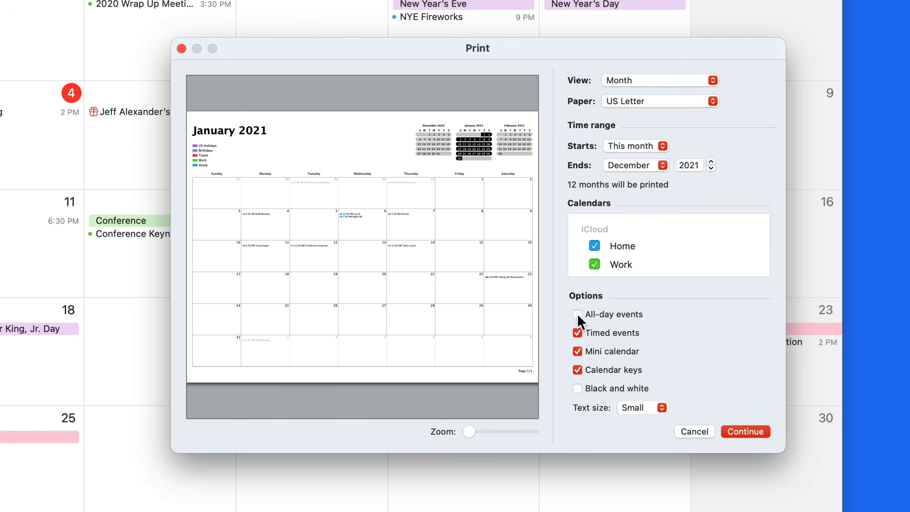
left_click(578, 314)
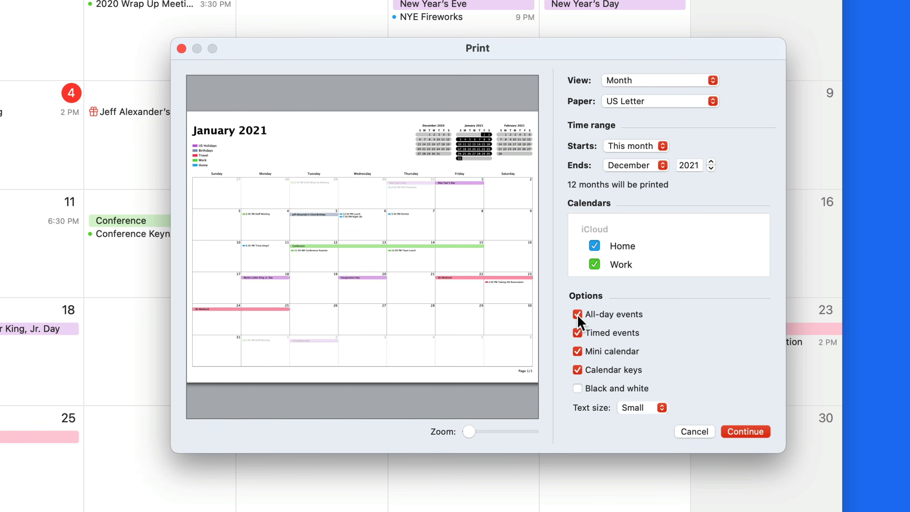
left_click(577, 351)
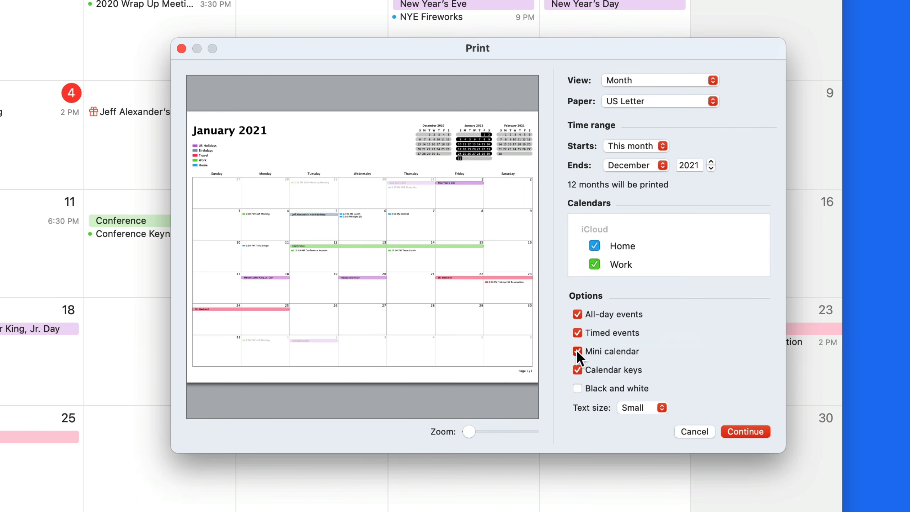
left_click(577, 388)
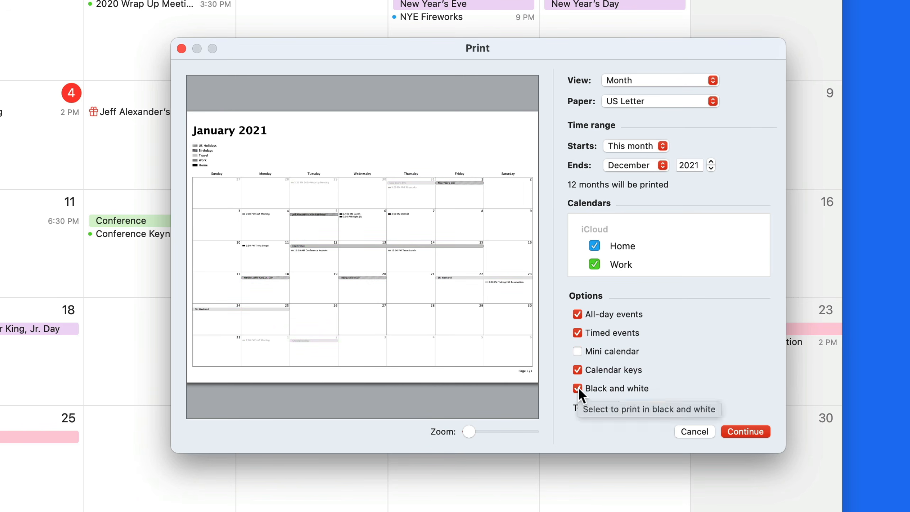
- Set the printed text size to Big after briefly trying Small
left_click(661, 401)
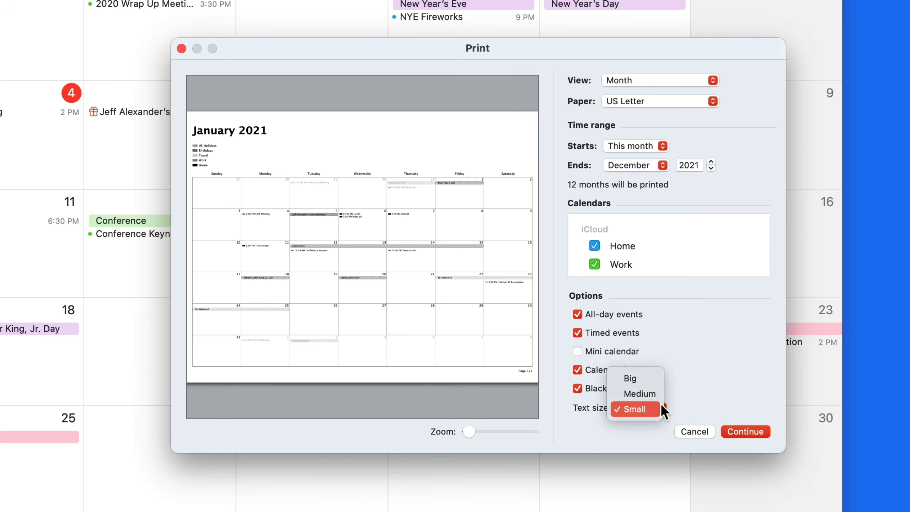
left_click(650, 380)
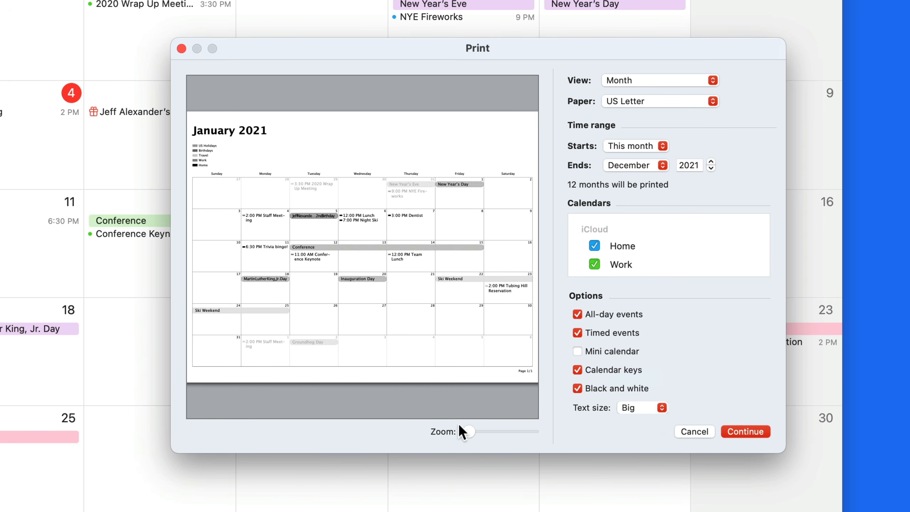
left_click_drag(470, 432, 475, 430)
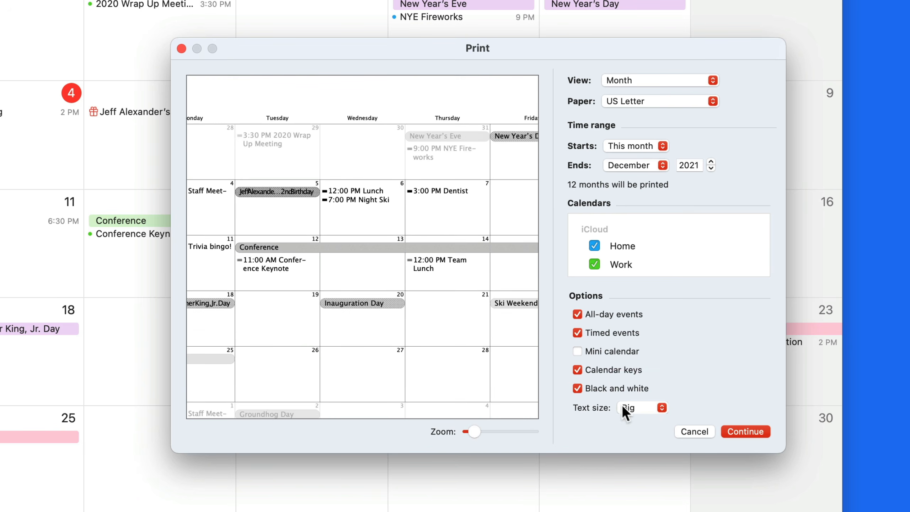
left_click(636, 407)
left_click(634, 440)
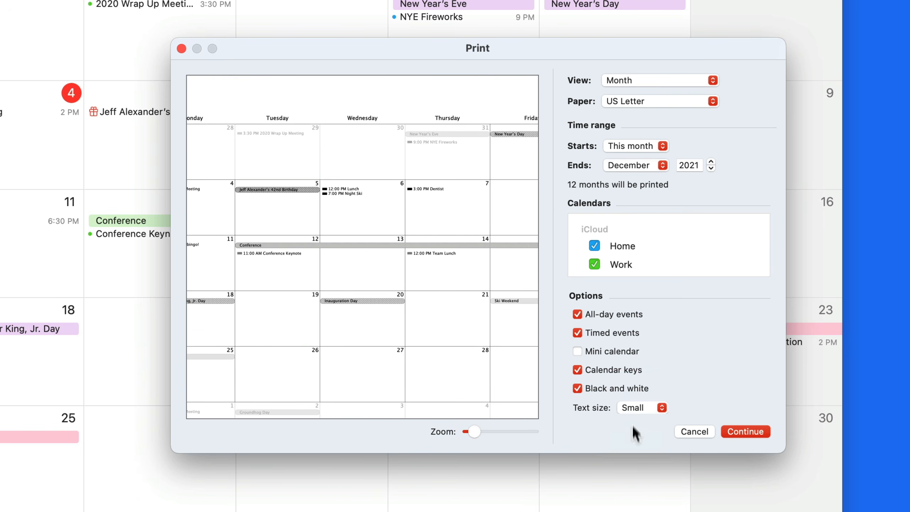
left_click(629, 406)
left_click(628, 375)
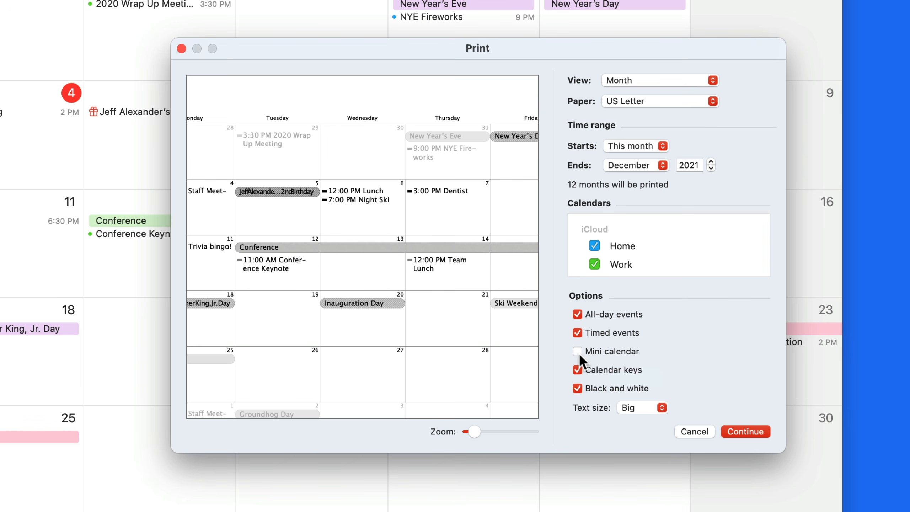
- Restore mini calendars, view the whole page, and continue to the system Print dialog
left_click(577, 351)
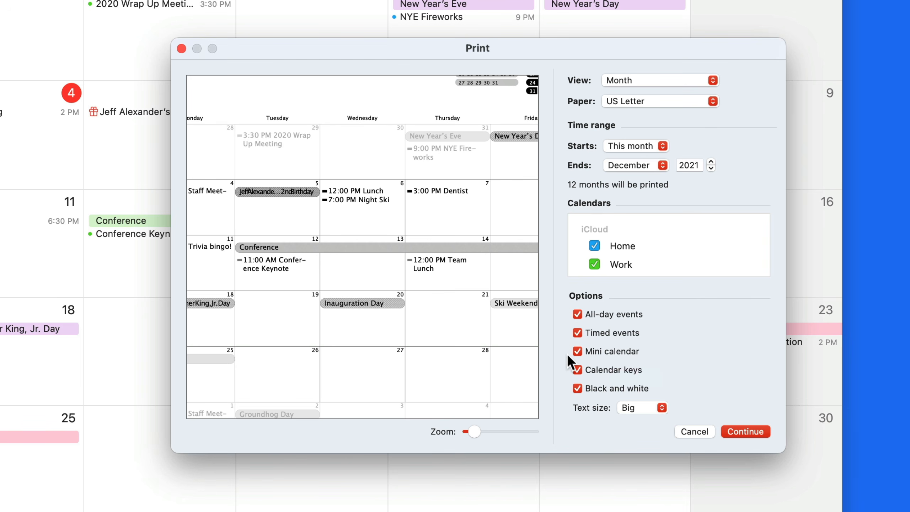
left_click_drag(474, 431, 466, 431)
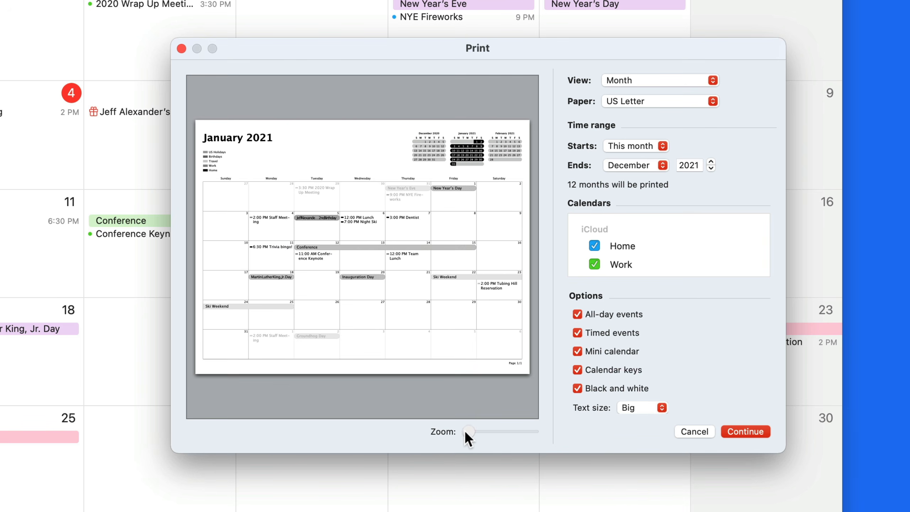
left_click(744, 428)
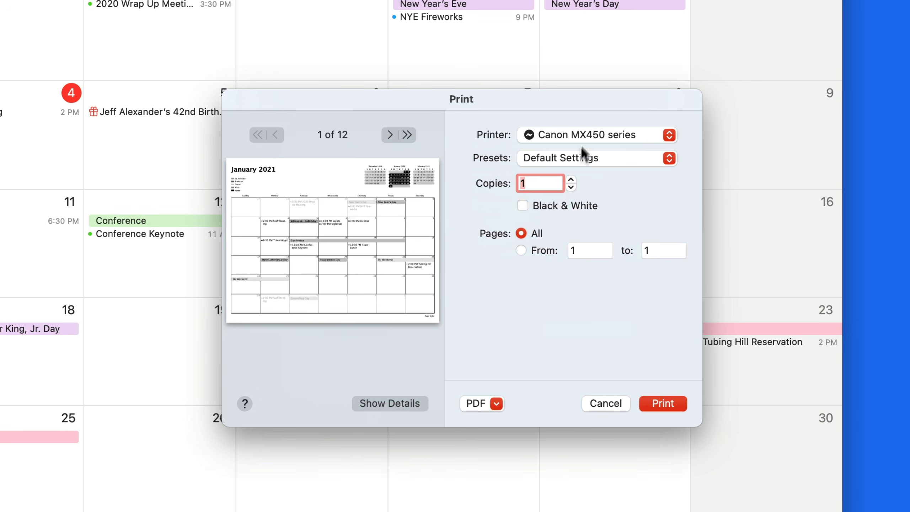
- Set 2 copies, page the preview forward to March 2021, and show the PDF choices
left_click(571, 179)
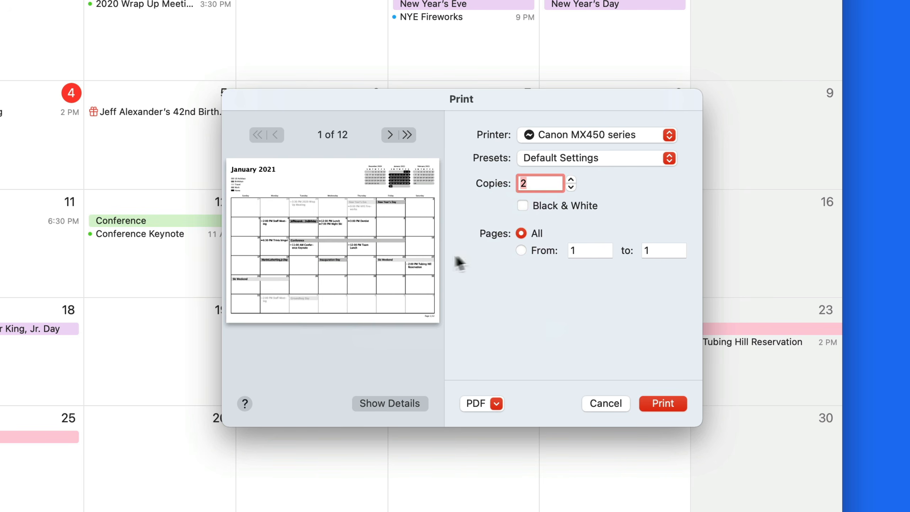
left_click(389, 135)
left_click(390, 135)
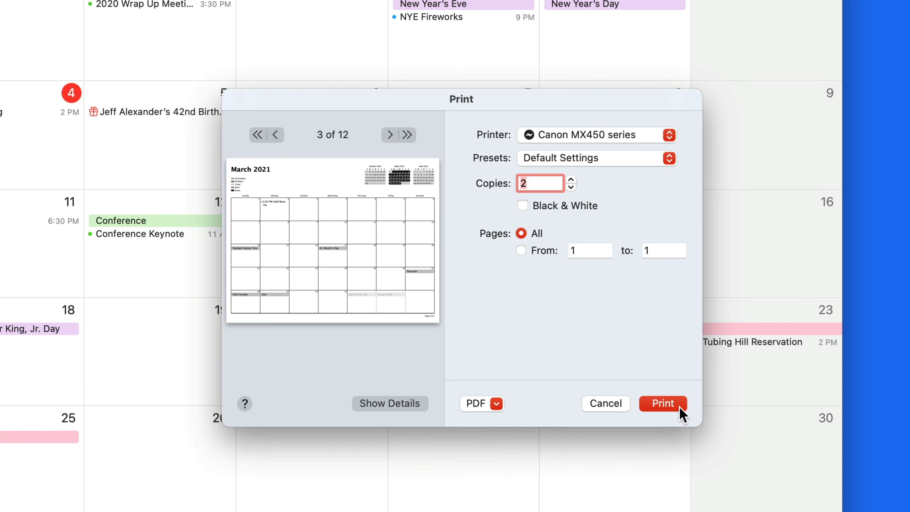
left_click(496, 403)
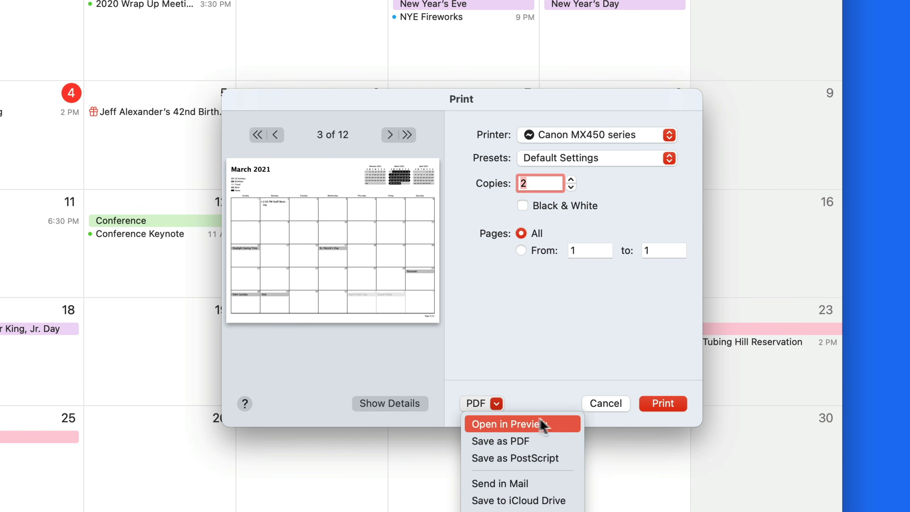
- Open the printout in Preview, review the January to March pages, and close it
left_click(564, 430)
left_click_drag(806, 488, 786, 489)
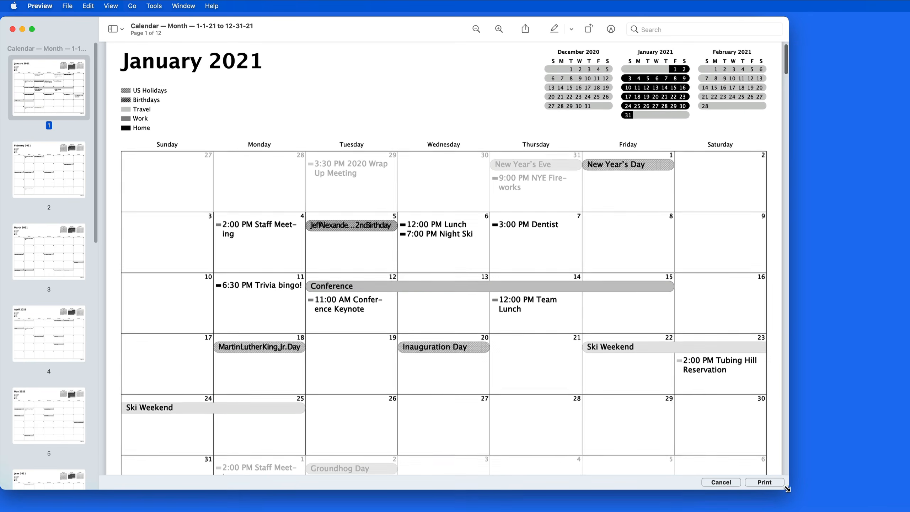
left_click(39, 155)
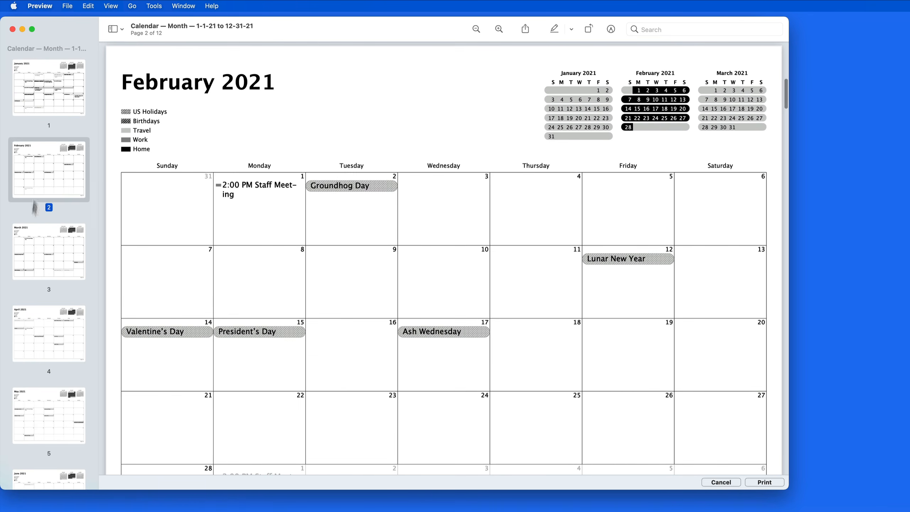
left_click(32, 258)
left_click(37, 79)
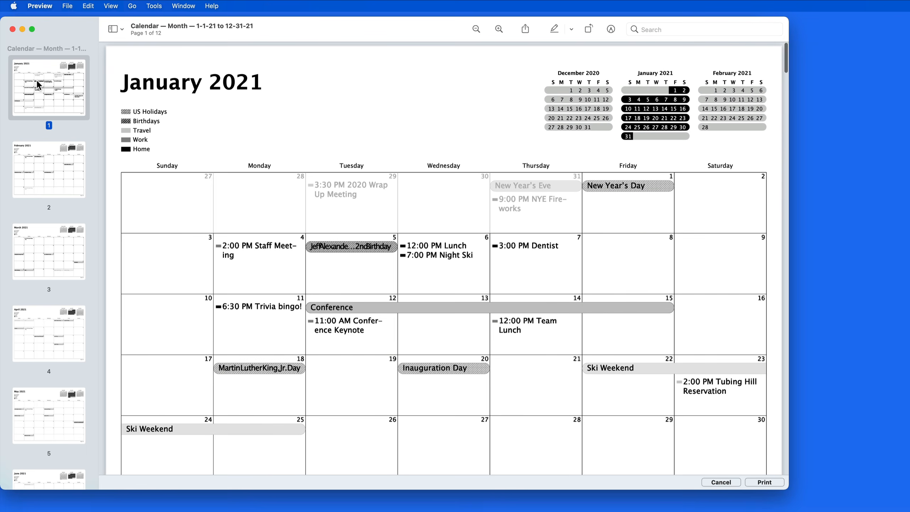
left_click(12, 30)
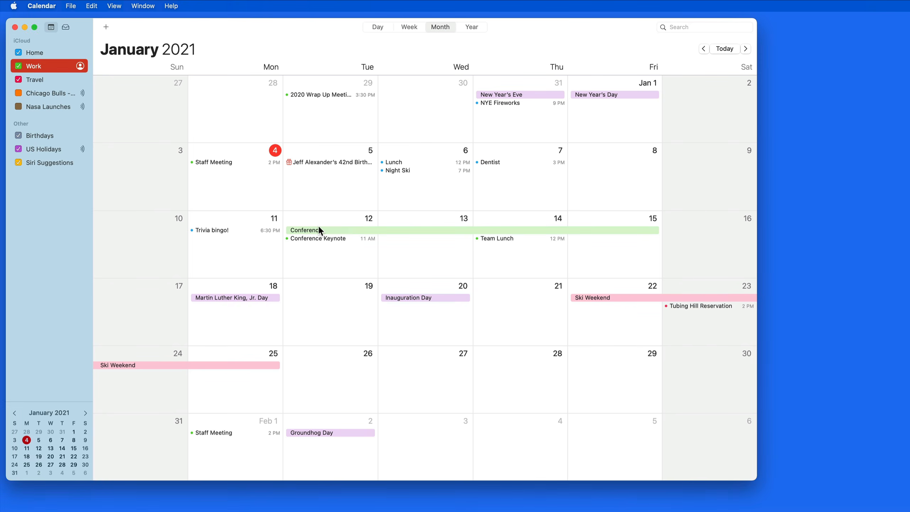
- Select Conference, Conference Keynote, Team Lunch and the January 4 Staff Meeting together
left_click(319, 225)
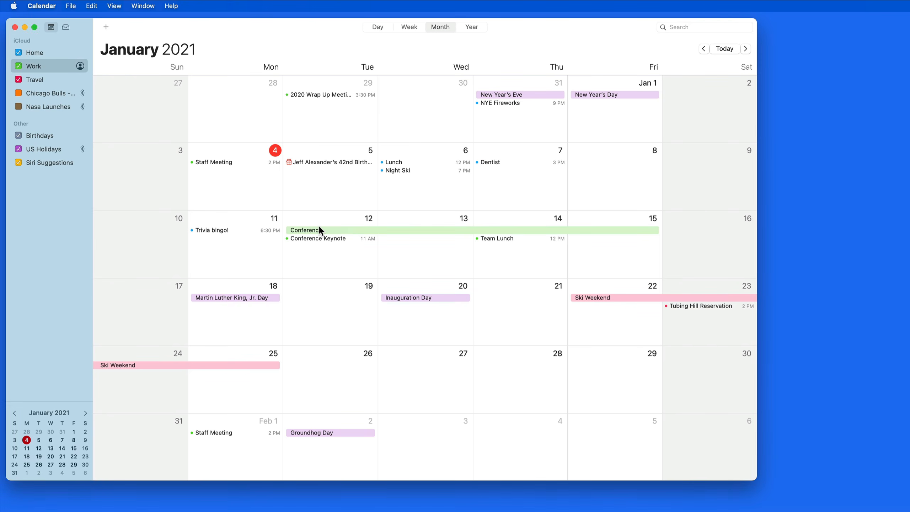
left_click(319, 229)
left_click(319, 239, "super")
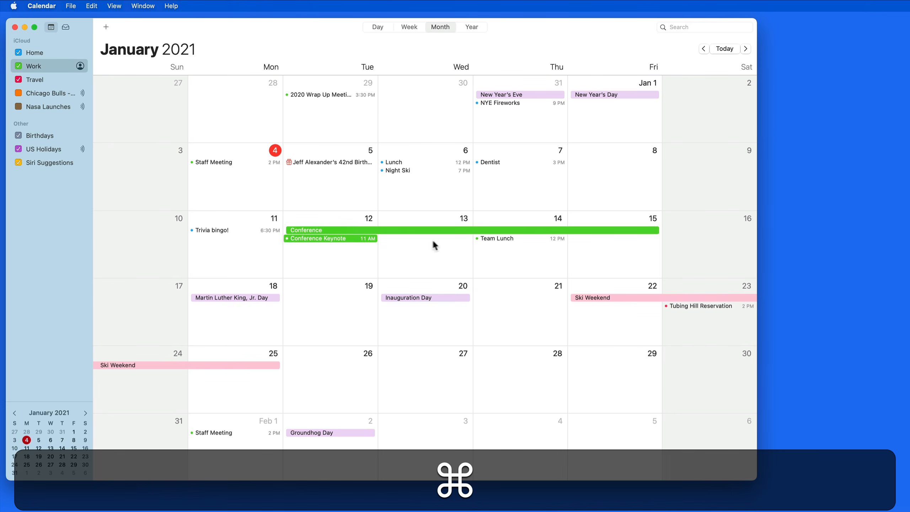
left_click(492, 240, "super")
left_click(224, 163, "super")
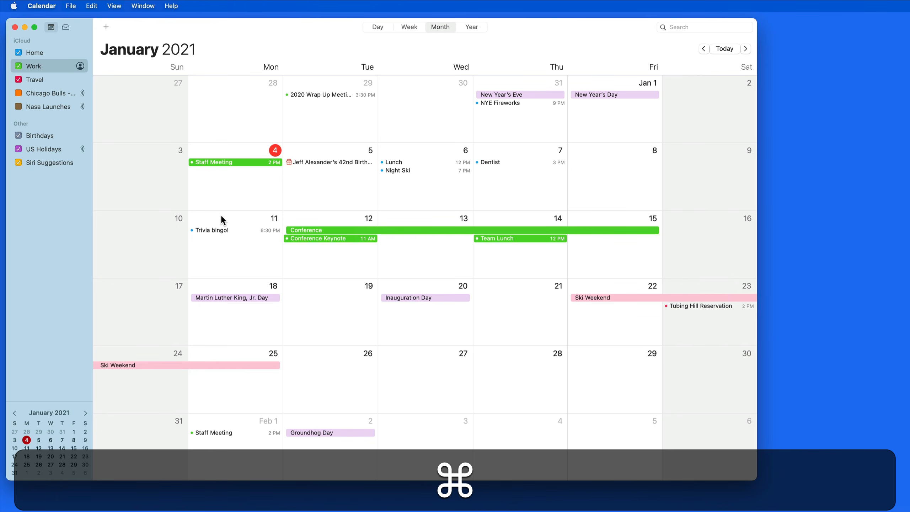
- Print only the Selected Events in colour and zoom into the Events list preview
key("super+p")
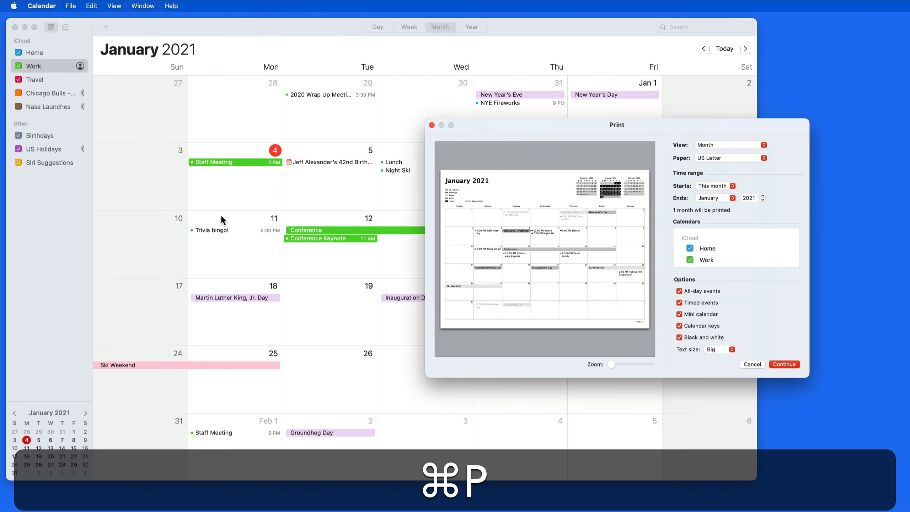
left_click_drag(540, 122, 481, 122)
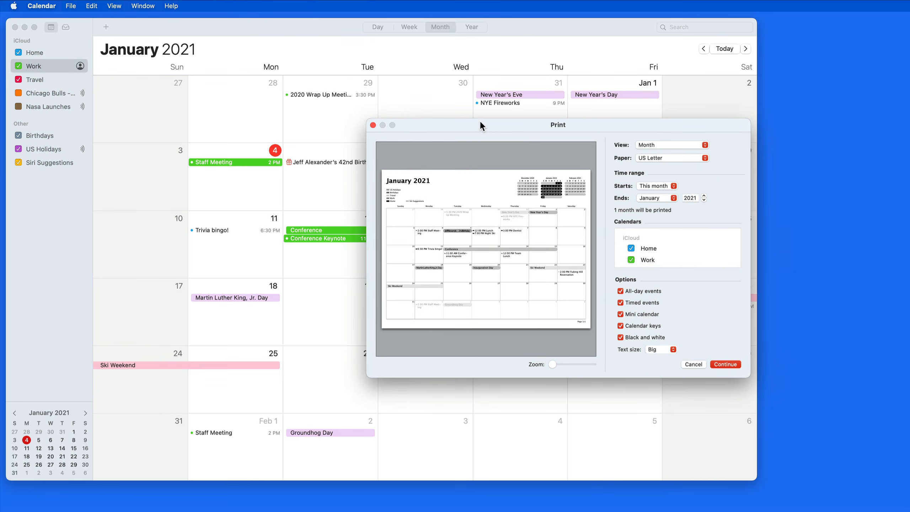
left_click(675, 145)
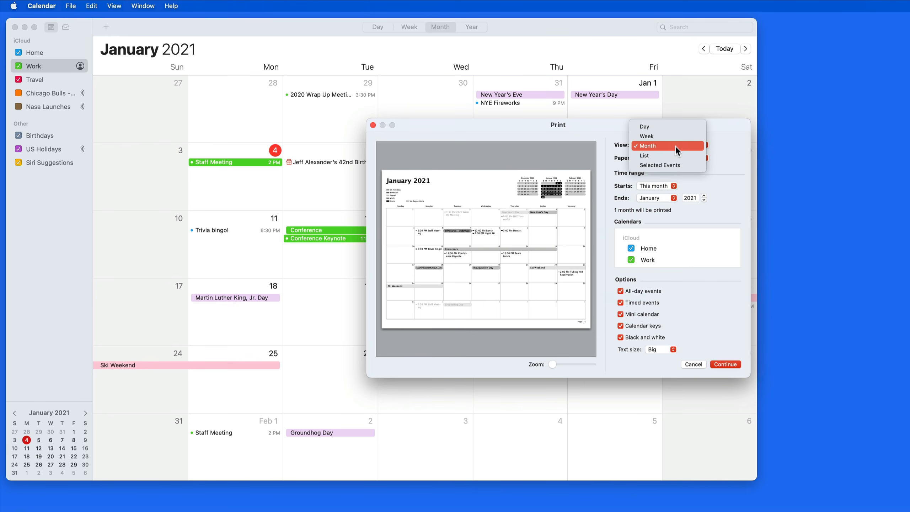
left_click(690, 164)
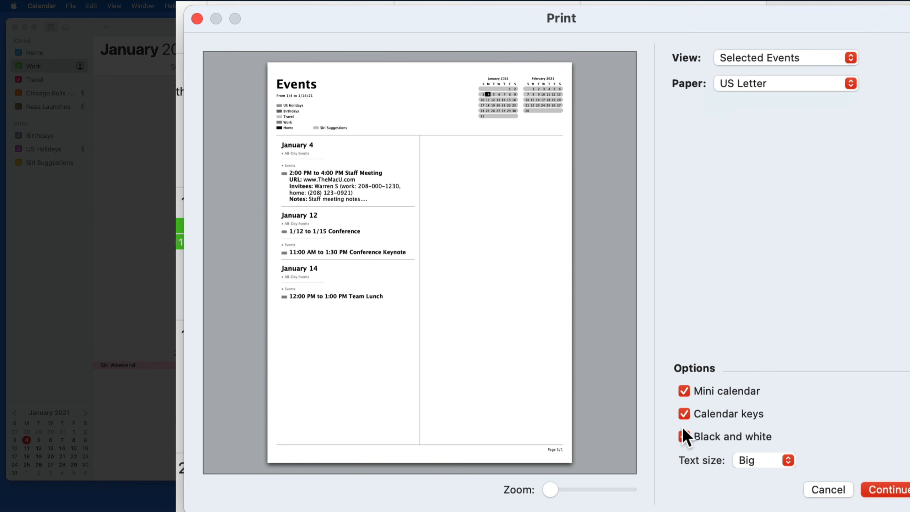
left_click(684, 437)
left_click_drag(550, 488, 552, 489)
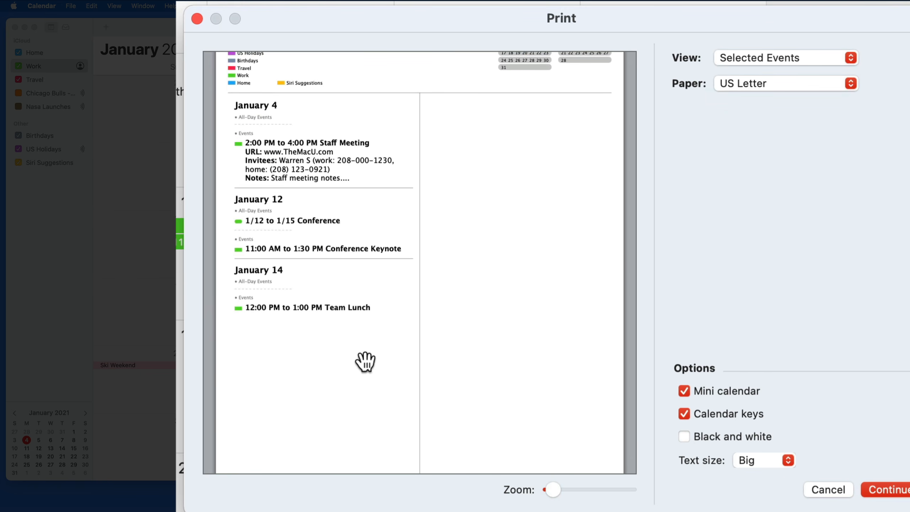
left_click_drag(366, 361, 422, 405)
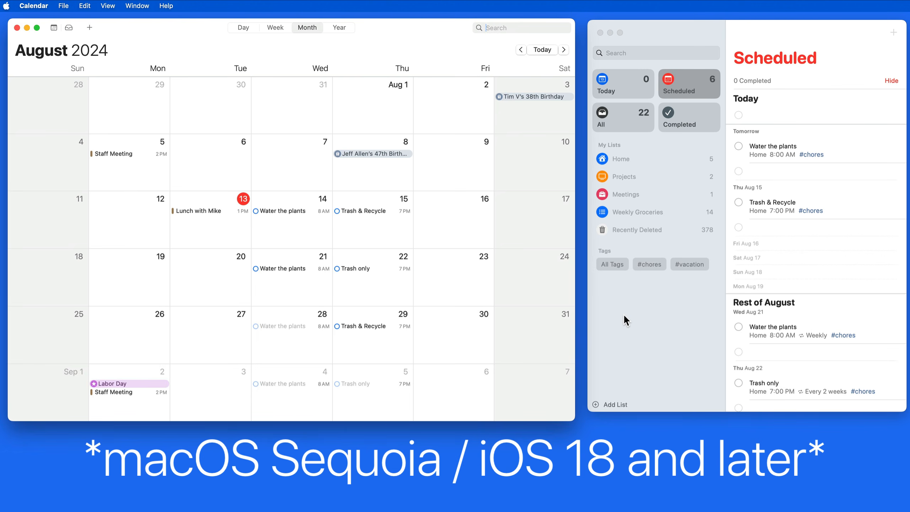
- Open the All list in Reminders and browse its Home, Projects and Meetings reminders
left_click(705, 25)
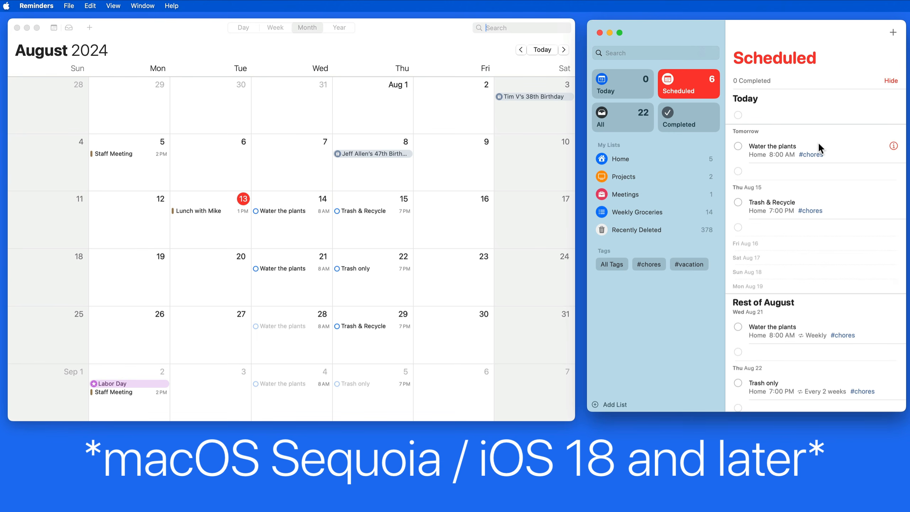
scroll(817, 259, "down", 3)
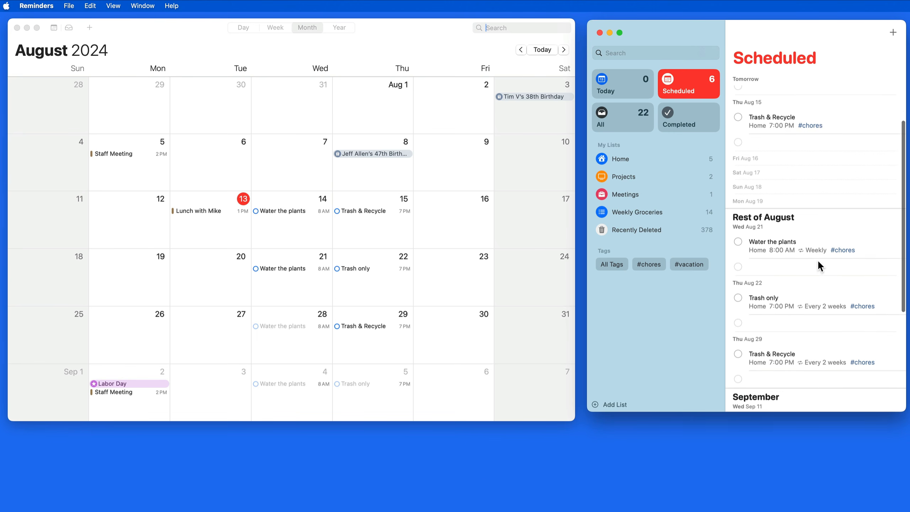
scroll(818, 262, "up", 4)
left_click(621, 112)
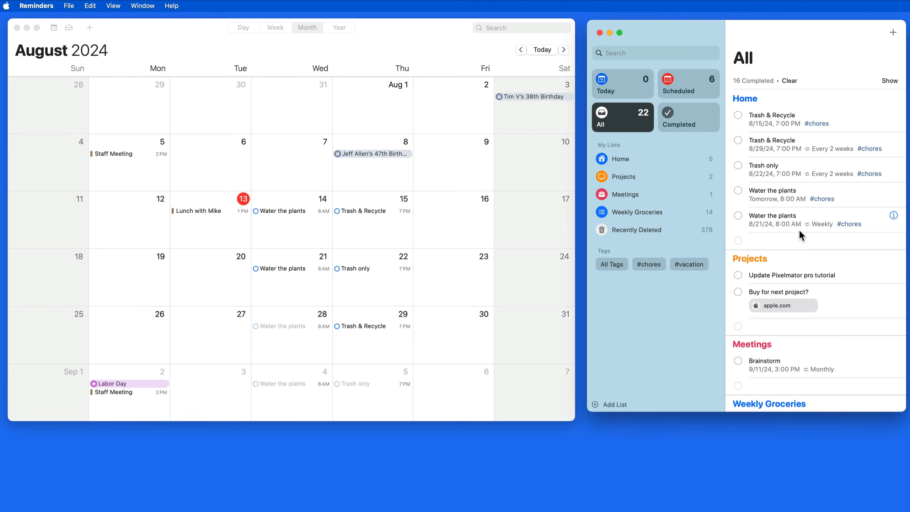
scroll(850, 302, "down", 2)
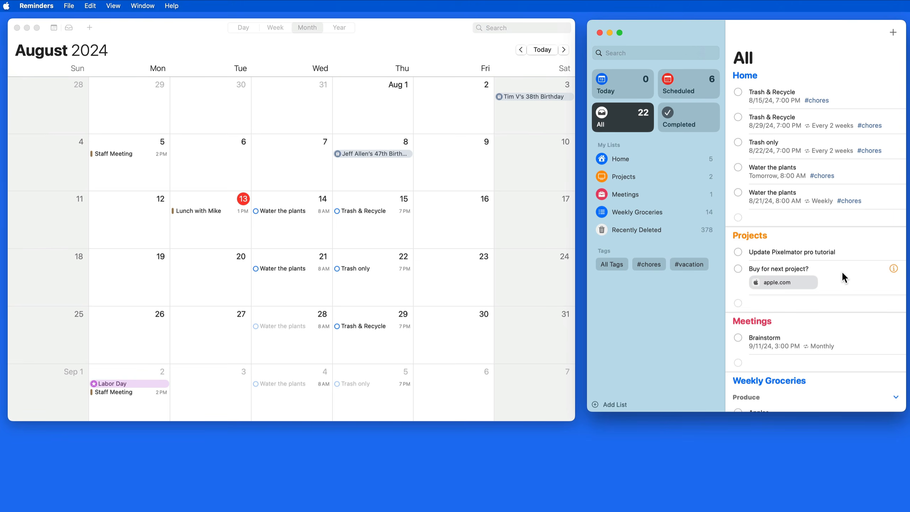
scroll(842, 274, "down", 10)
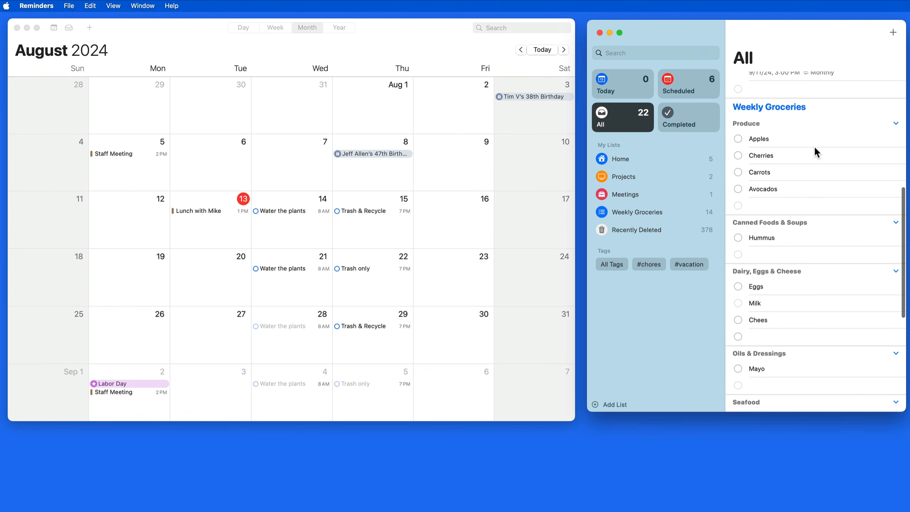
scroll(807, 189, "up", 10)
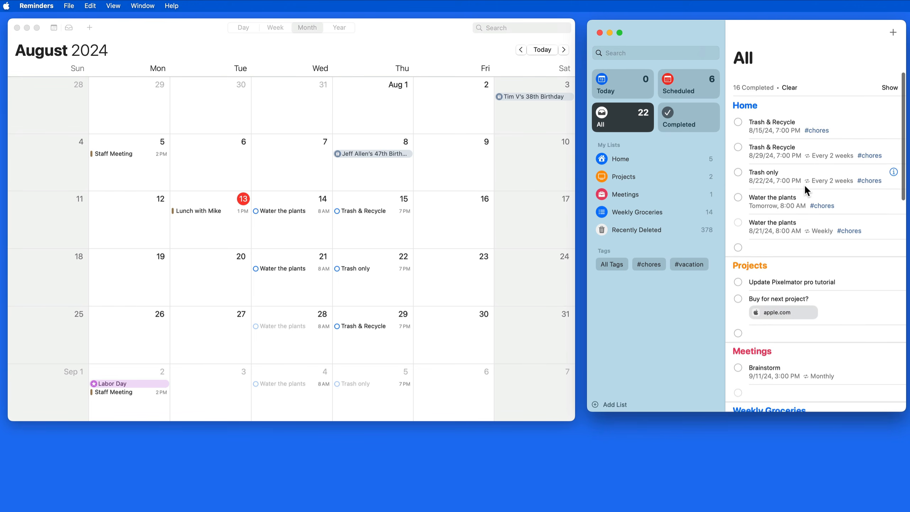
left_click(284, 236)
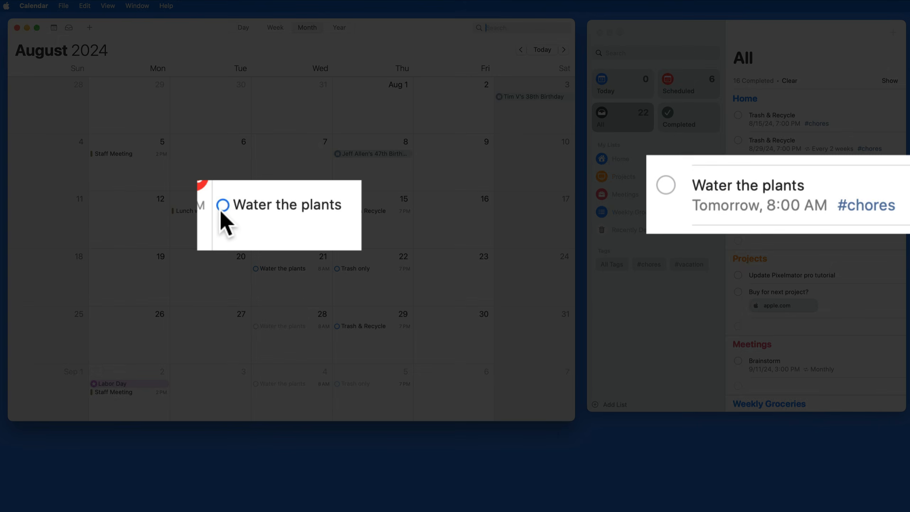
- Complete the Aug 14 Water the plants reminder and toggle Scheduled Reminders off and back on
left_click(255, 211)
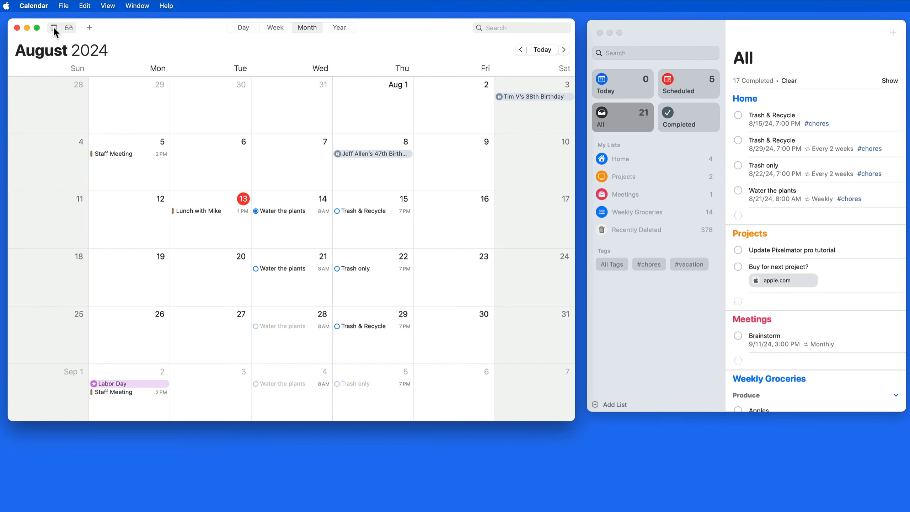
left_click(53, 29)
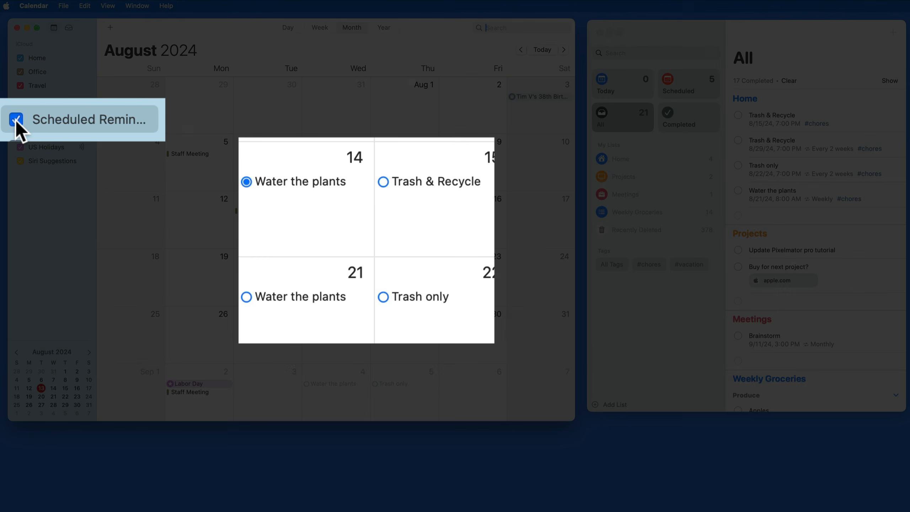
left_click(16, 122)
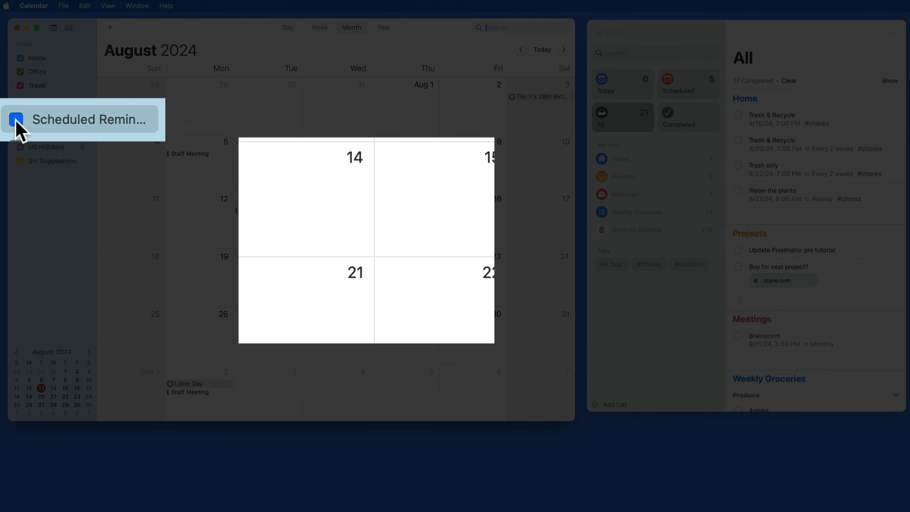
left_click(16, 120)
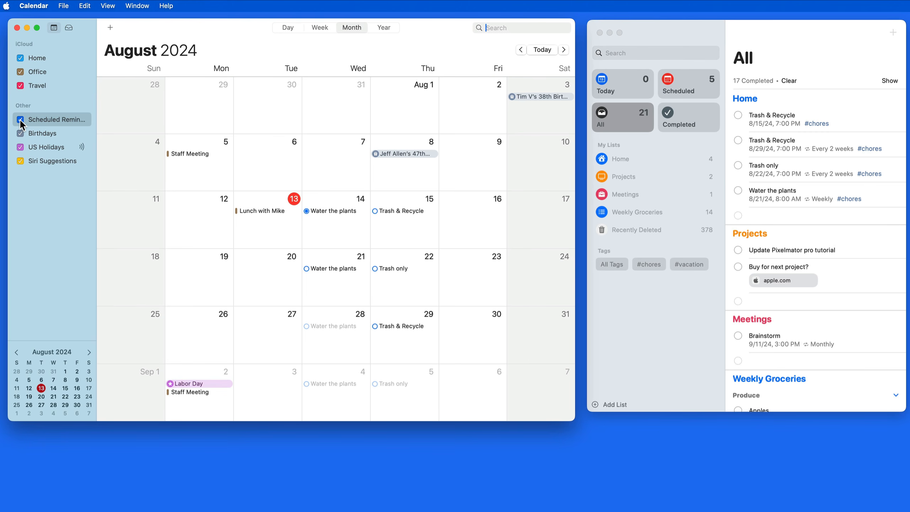
left_click(53, 28)
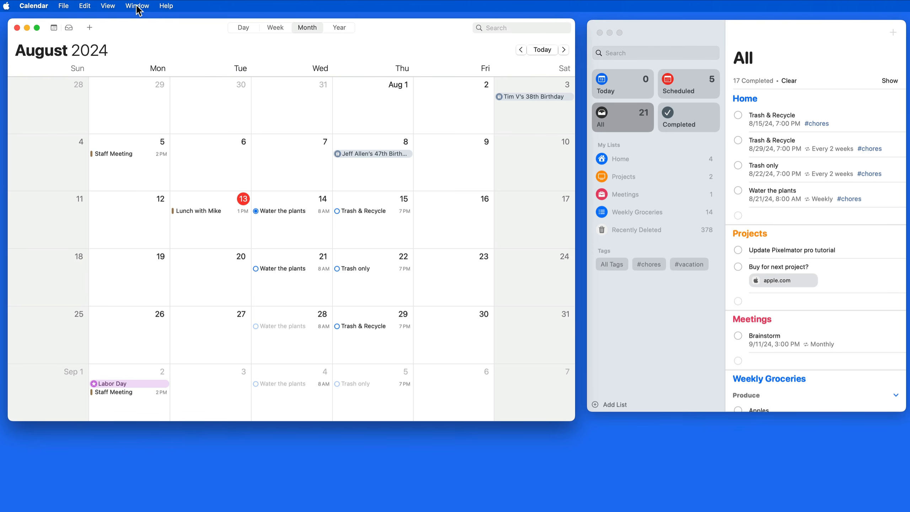
- Turn View > Show Completed Reminders off and then back on
left_click(105, 6)
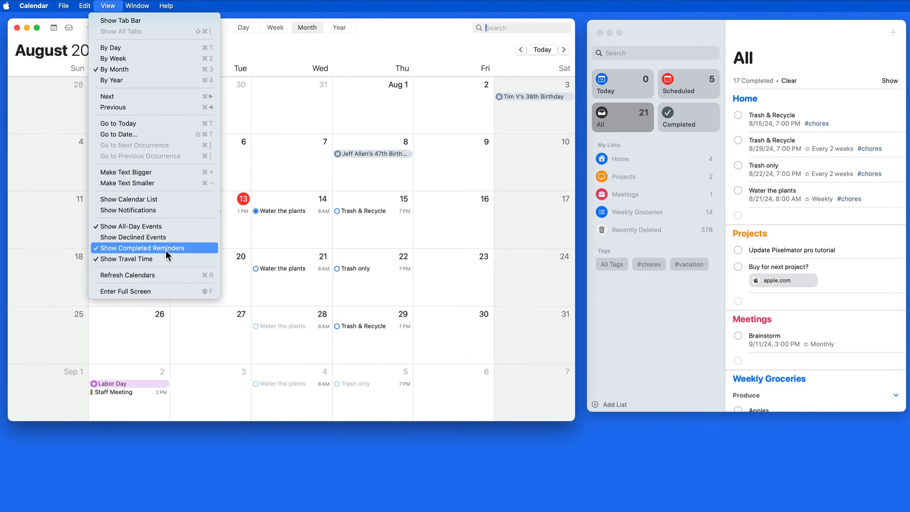
left_click(165, 249)
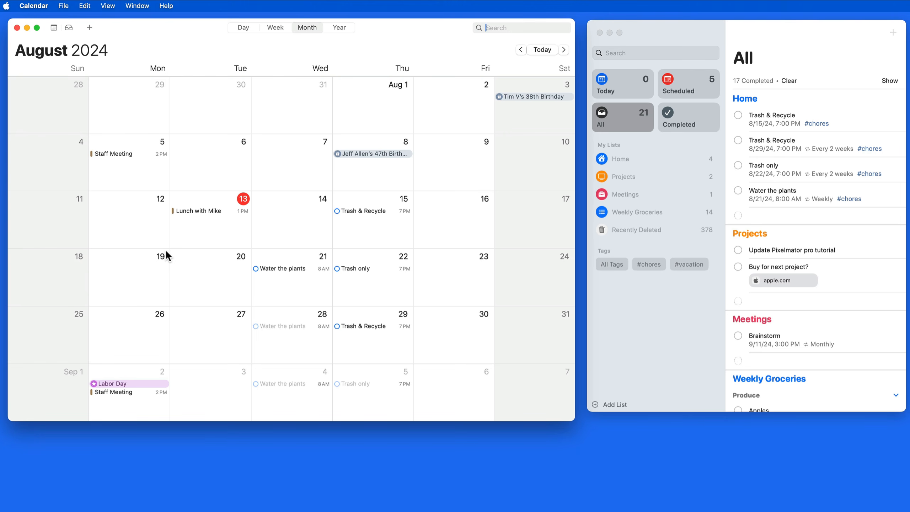
left_click(107, 6)
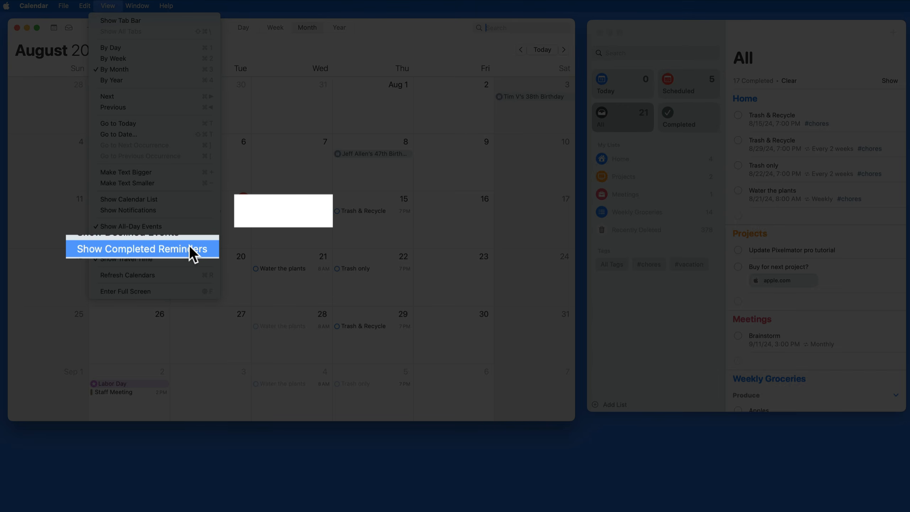
left_click(168, 248)
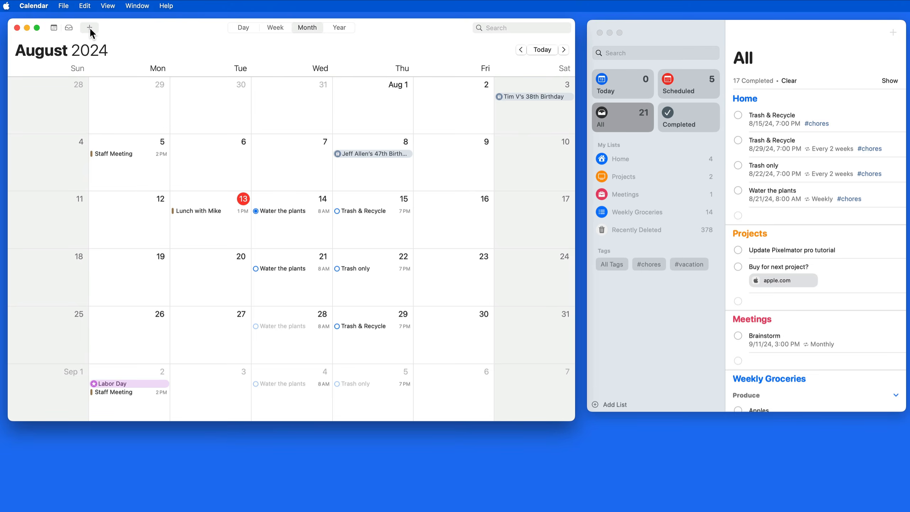
left_click(90, 28)
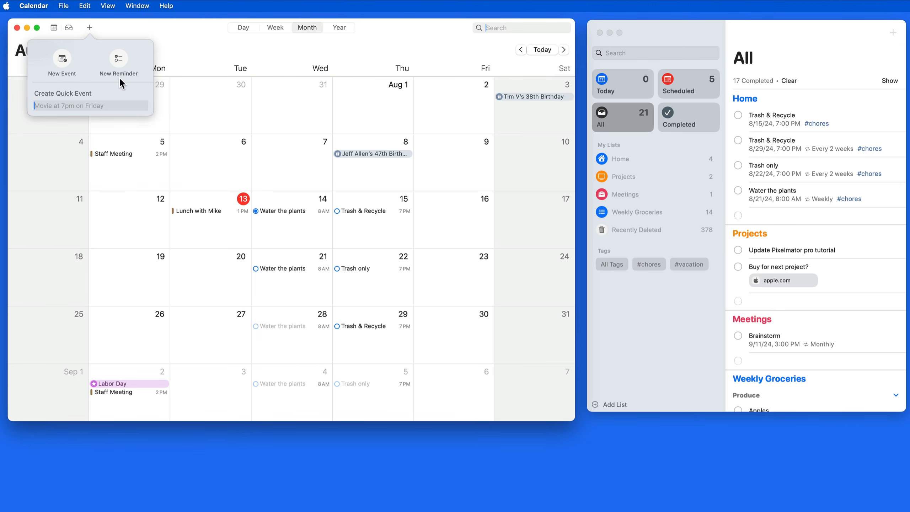
- Create a new reminder titled 'Pick up mail' on August 13
left_click(190, 38)
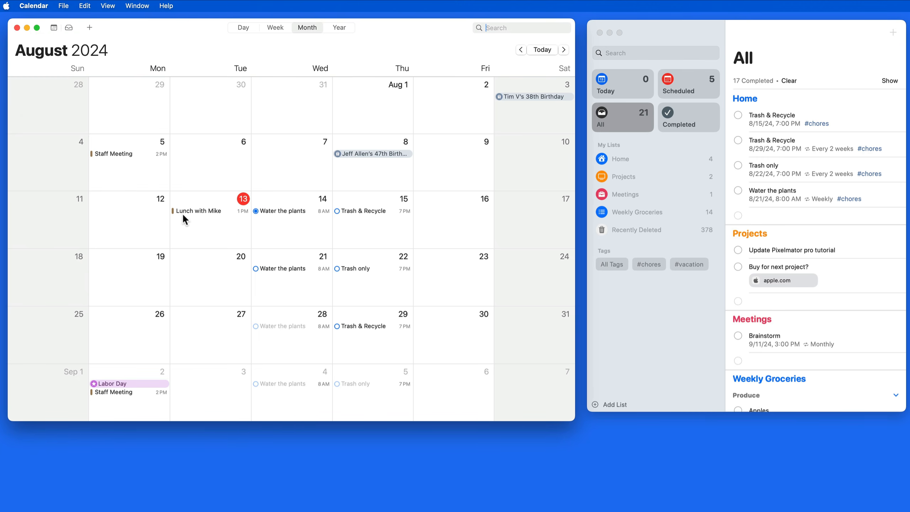
right_click(200, 230)
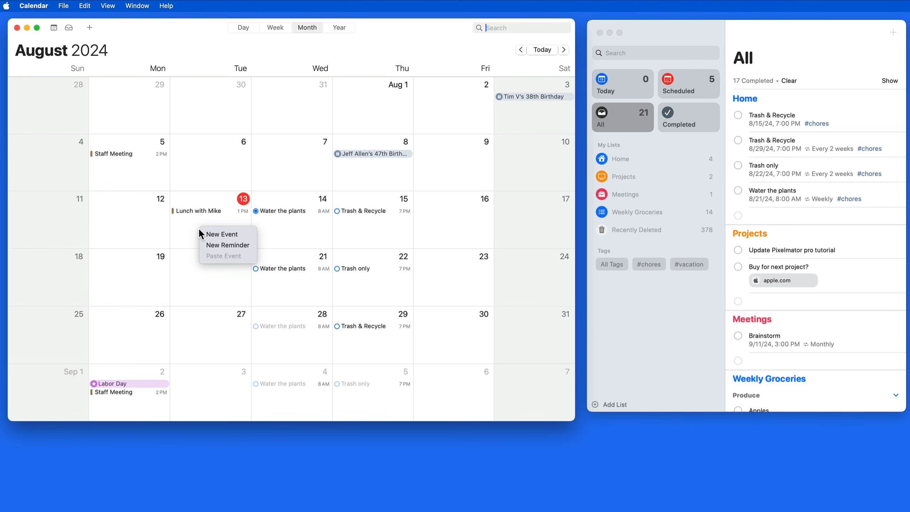
left_click(206, 246)
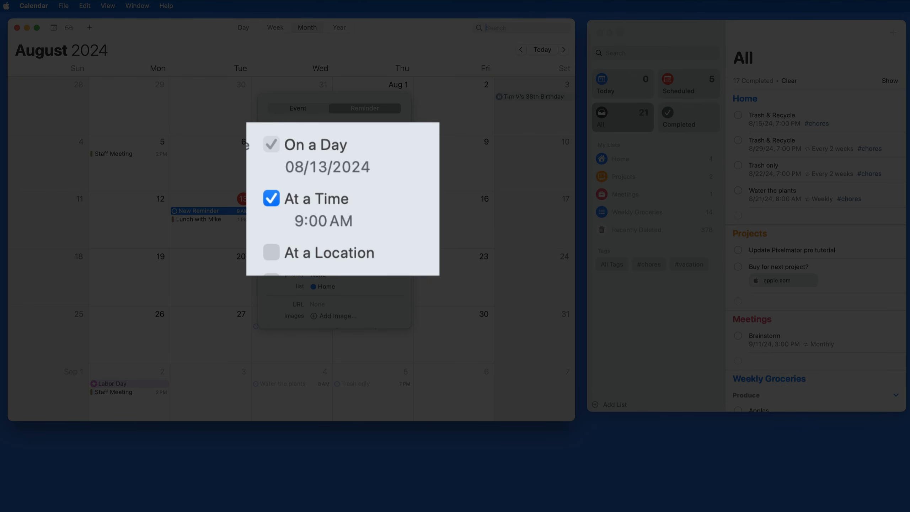
type("Pick up mail")
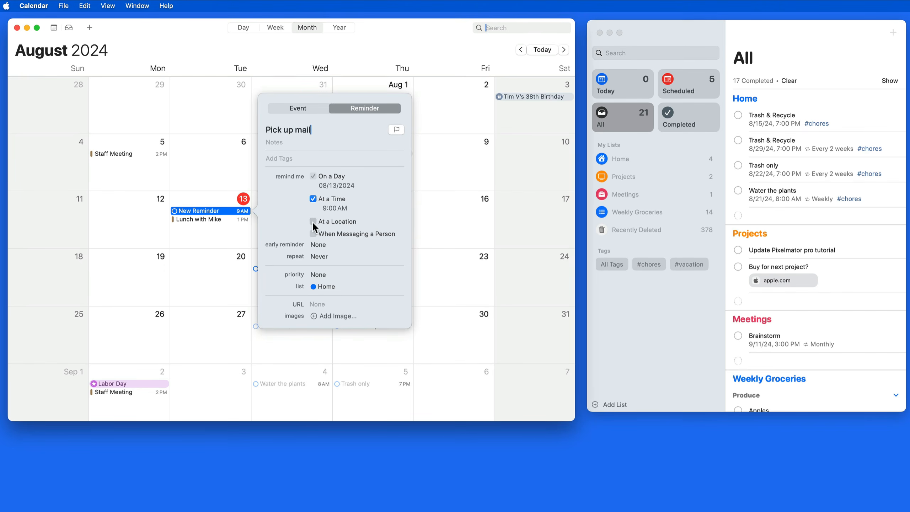
- Make Pick up mail alert when leaving the work location, with no set time
left_click(312, 221)
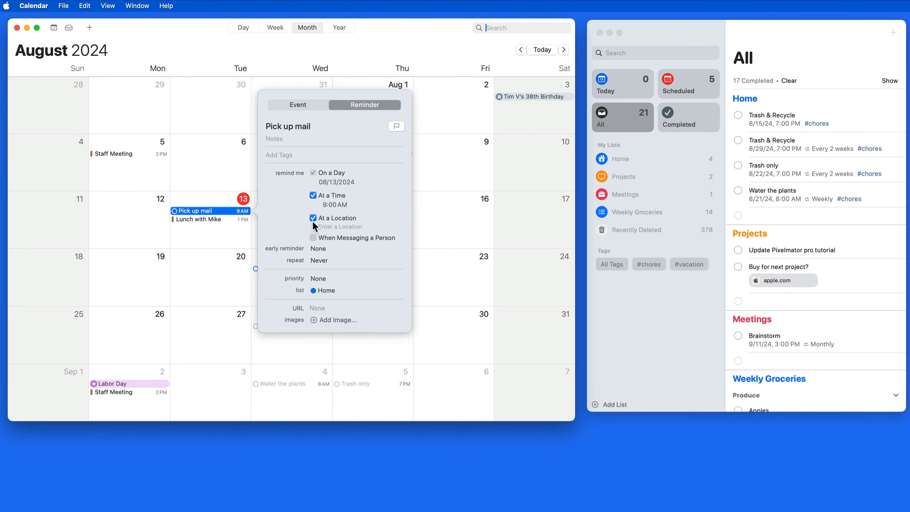
left_click(312, 195)
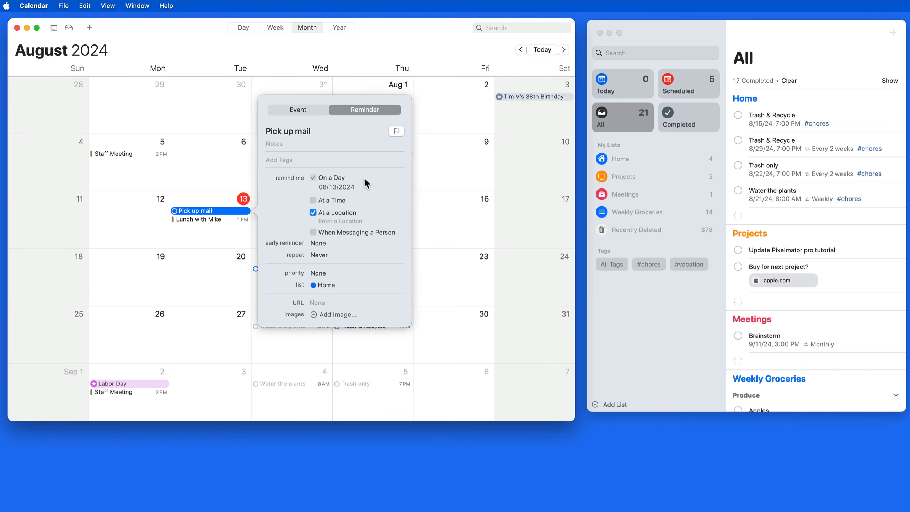
left_click(333, 220)
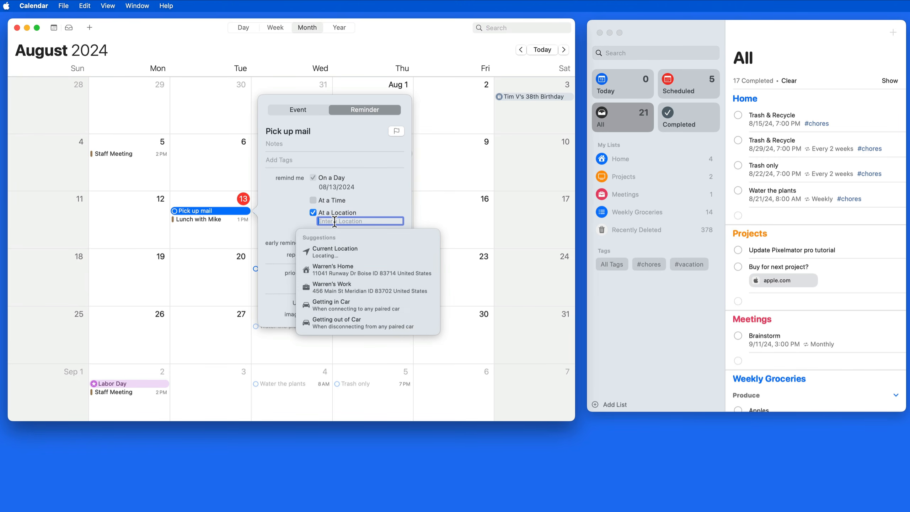
left_click(337, 285)
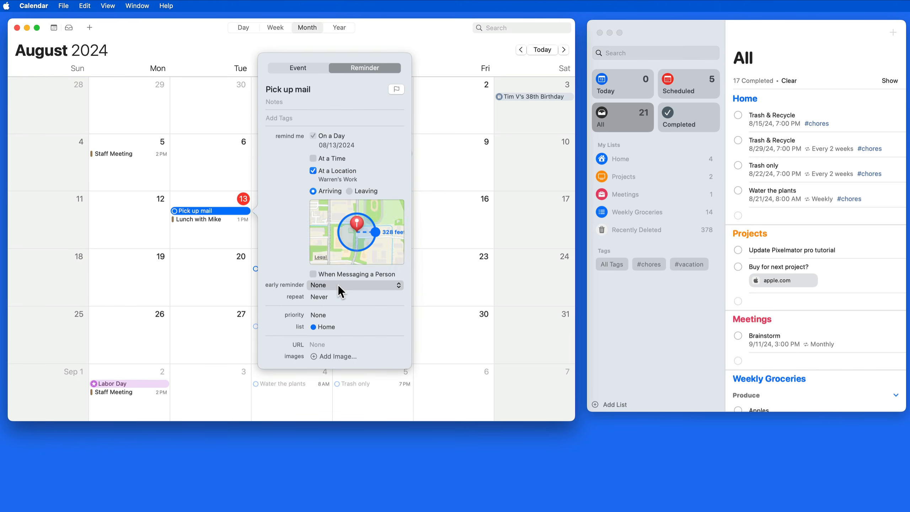
left_click(349, 191)
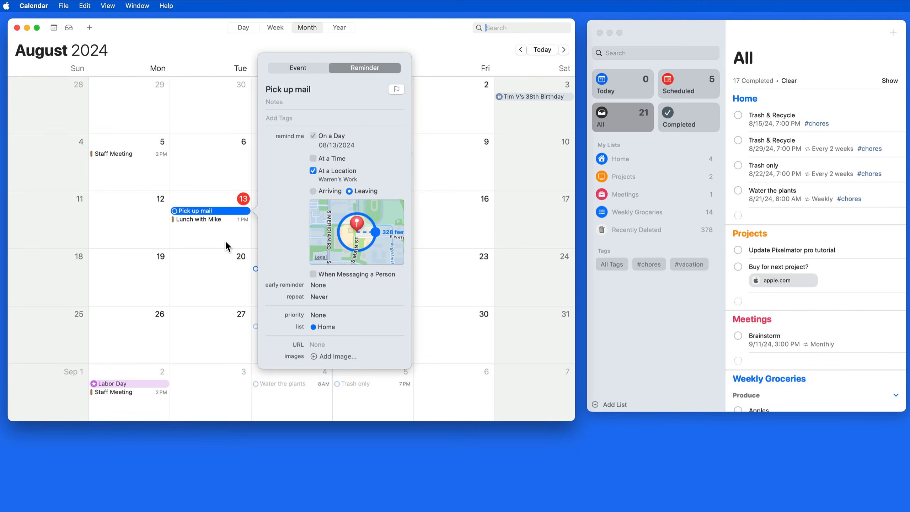
left_click(224, 240)
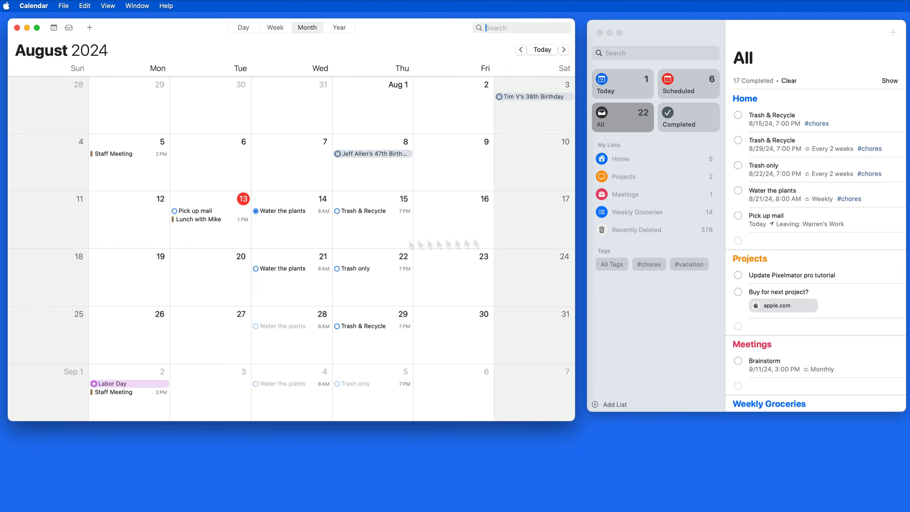
- Show Reminders' Scheduled list, then switch Calendar to the August 11–17 week view
left_click(863, 225)
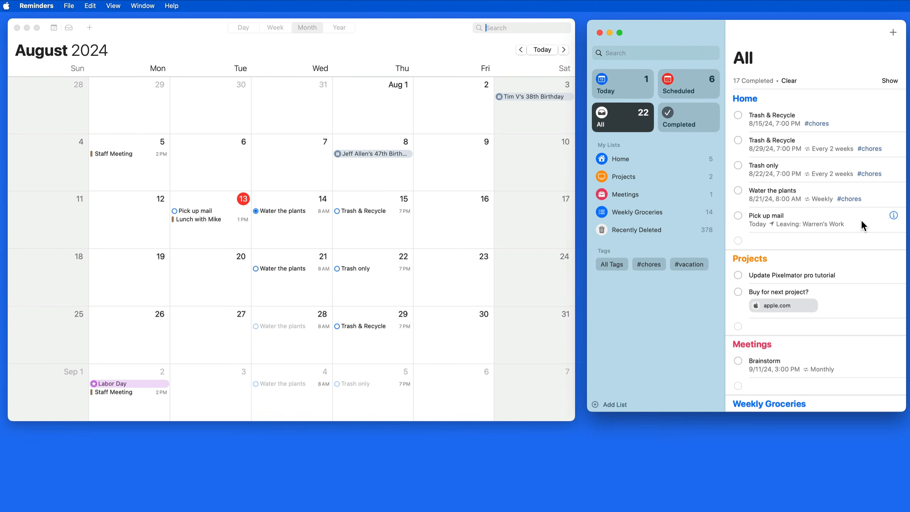
left_click(697, 79)
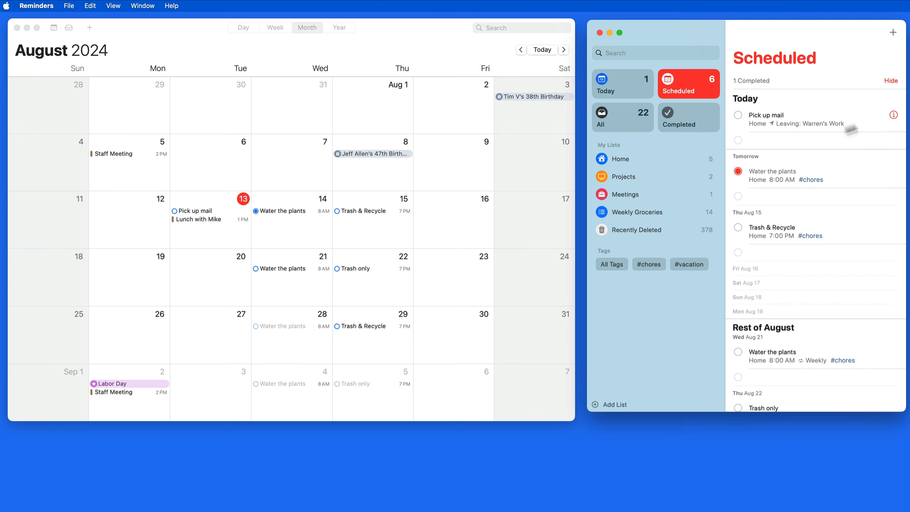
left_click(273, 34)
left_click(274, 28)
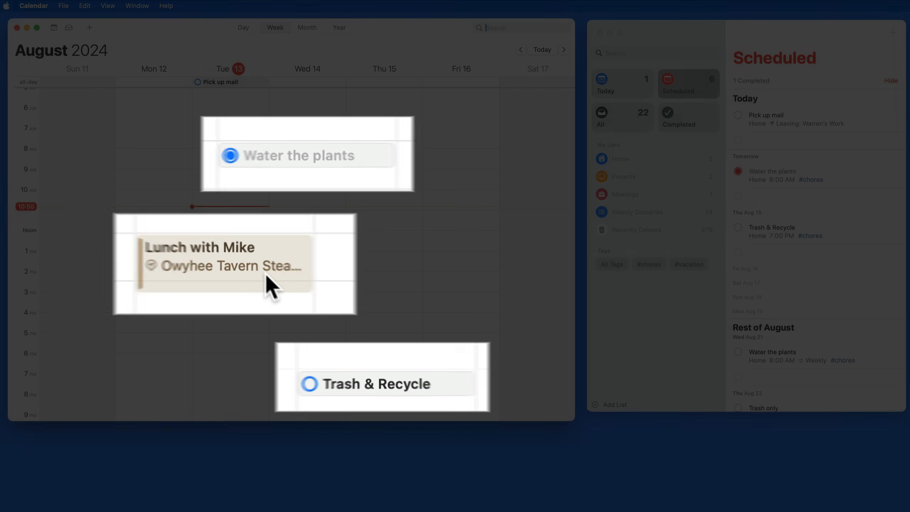
scroll(249, 272, "right", 10)
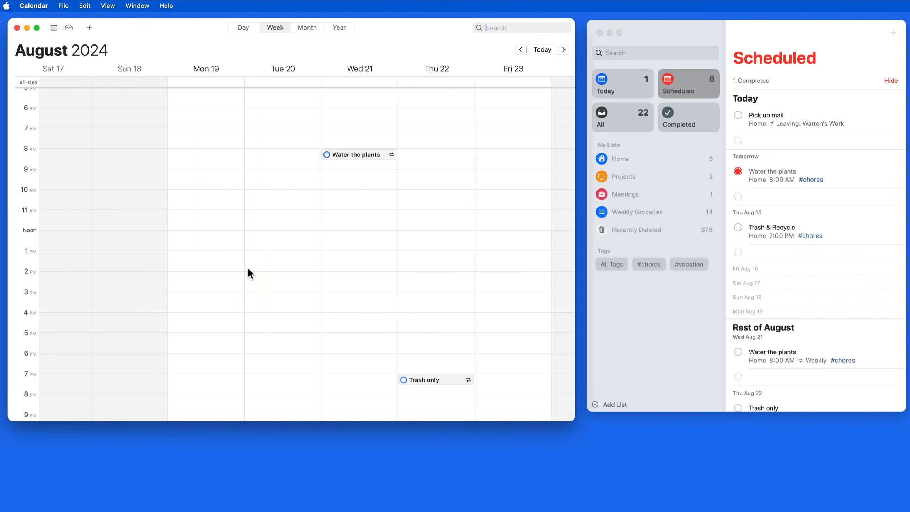
scroll(248, 272, "left", 9)
scroll(248, 268, "left", 10)
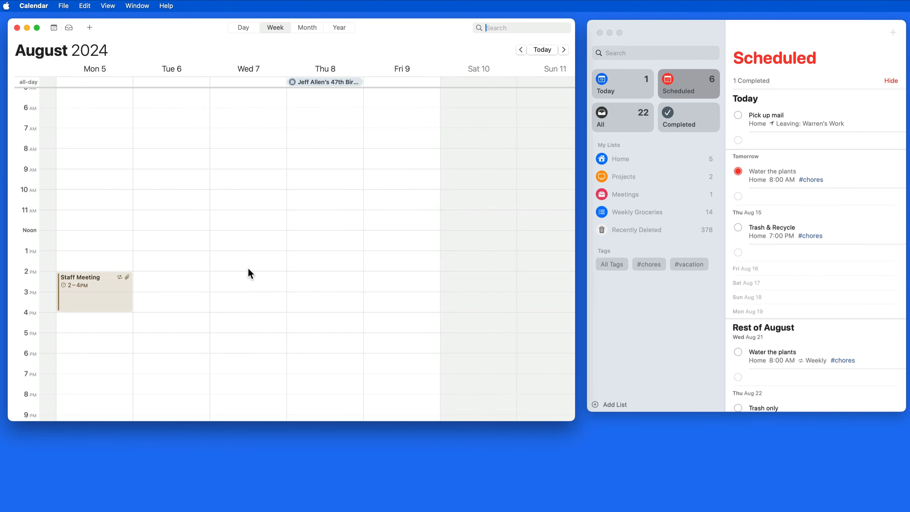
scroll(174, 290, "right", 10)
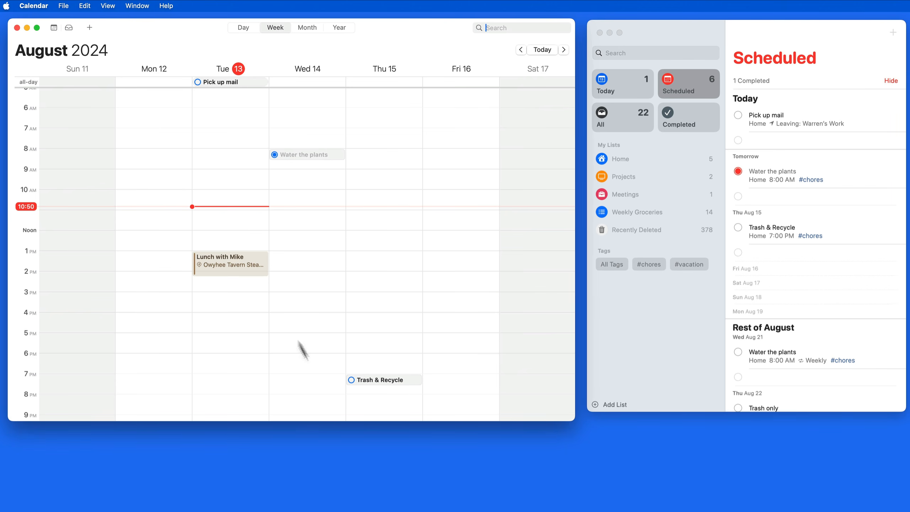
scroll(284, 270, "up", 2)
scroll(285, 272, "down", 1)
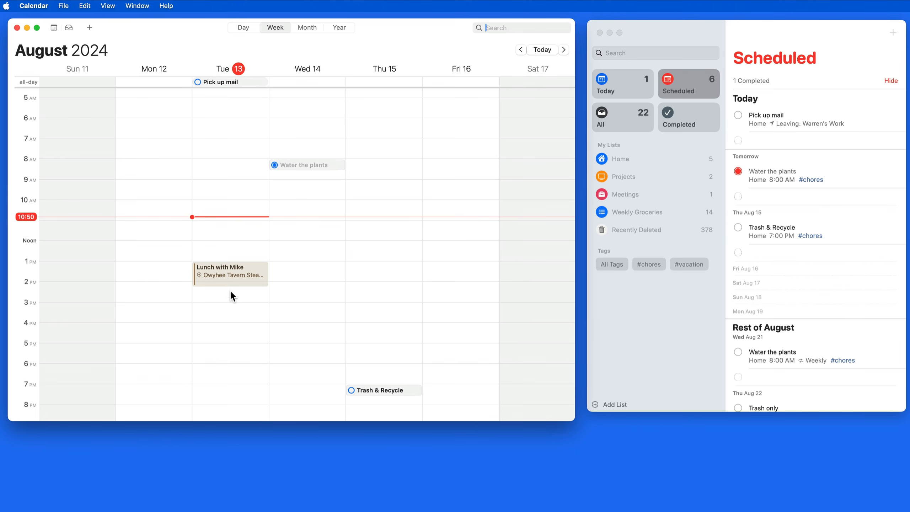
mouse_move(232, 287)
left_mouse_down()
mouse_move(231, 309)
mouse_move(228, 288)
left_mouse_up()
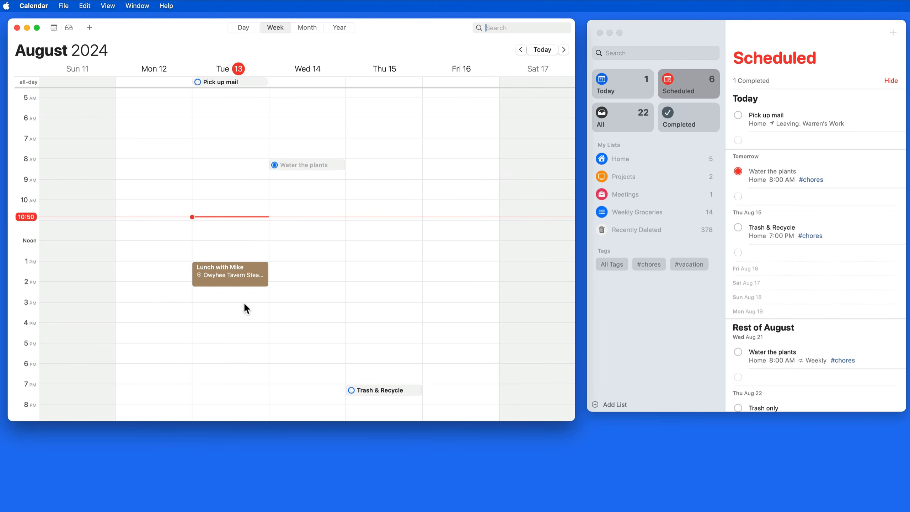